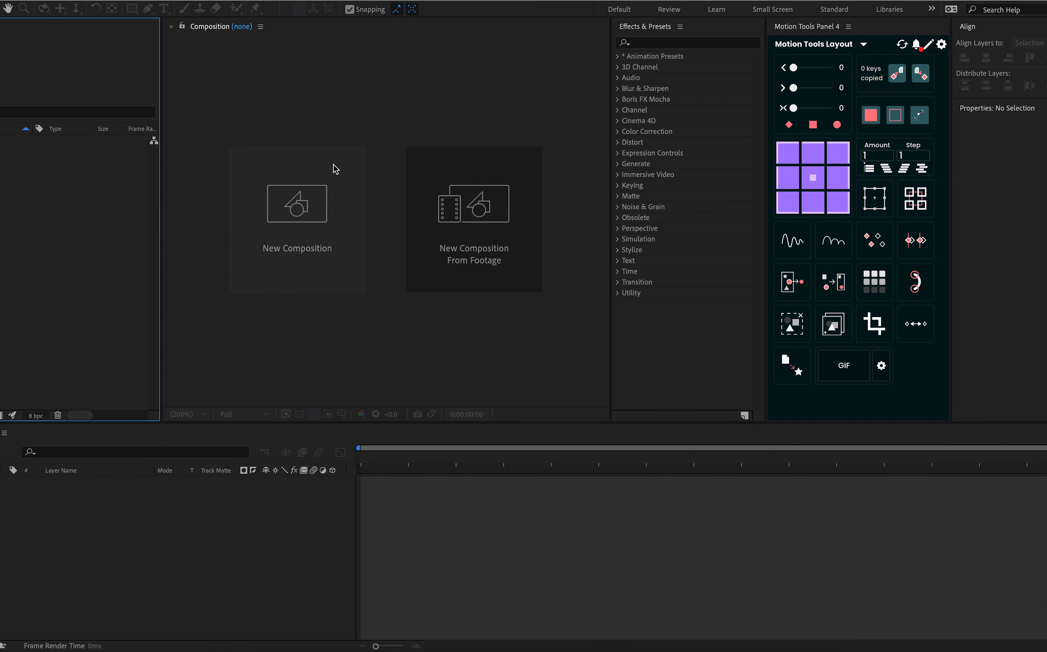
Create a new composition named Text Animation at 1920x1080, 29.97 fps and five seconds long
left_click(320, 213)
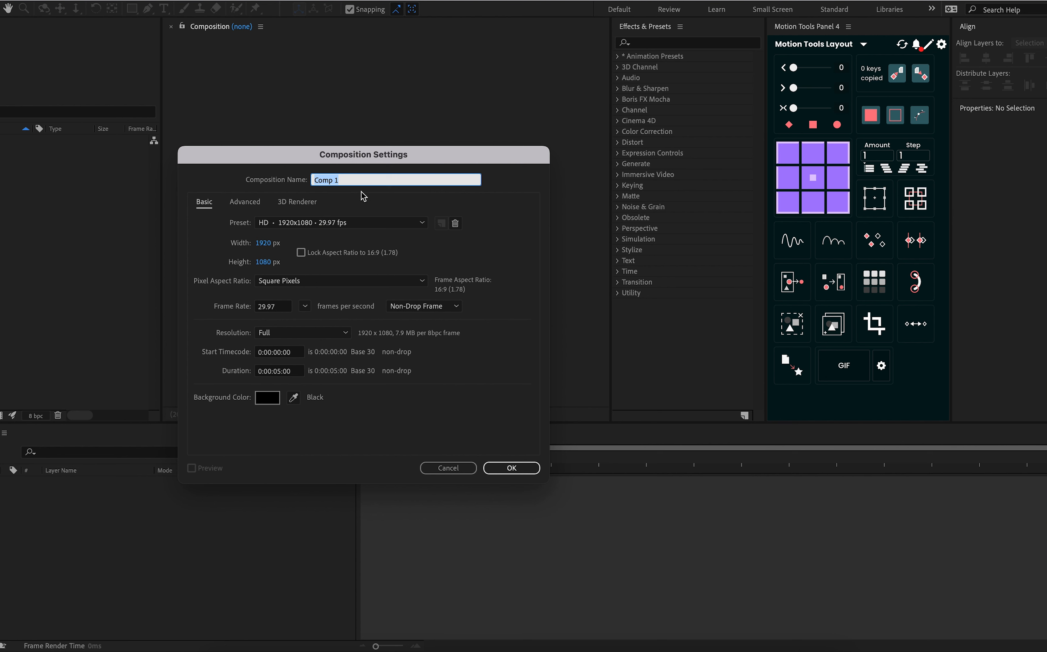
type("Text Animation")
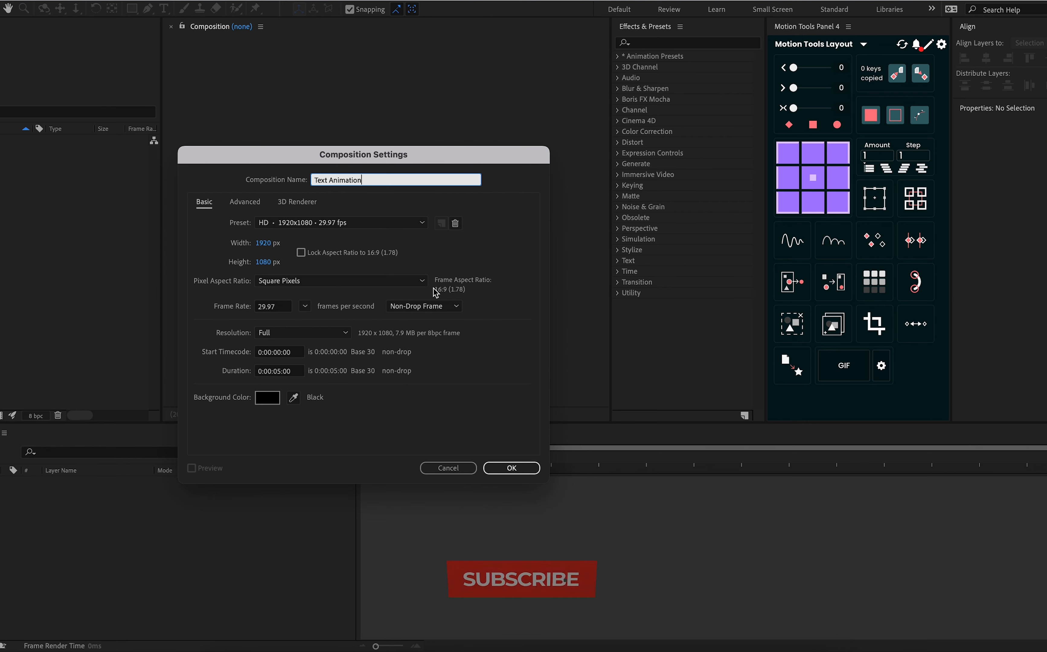
key("Return")
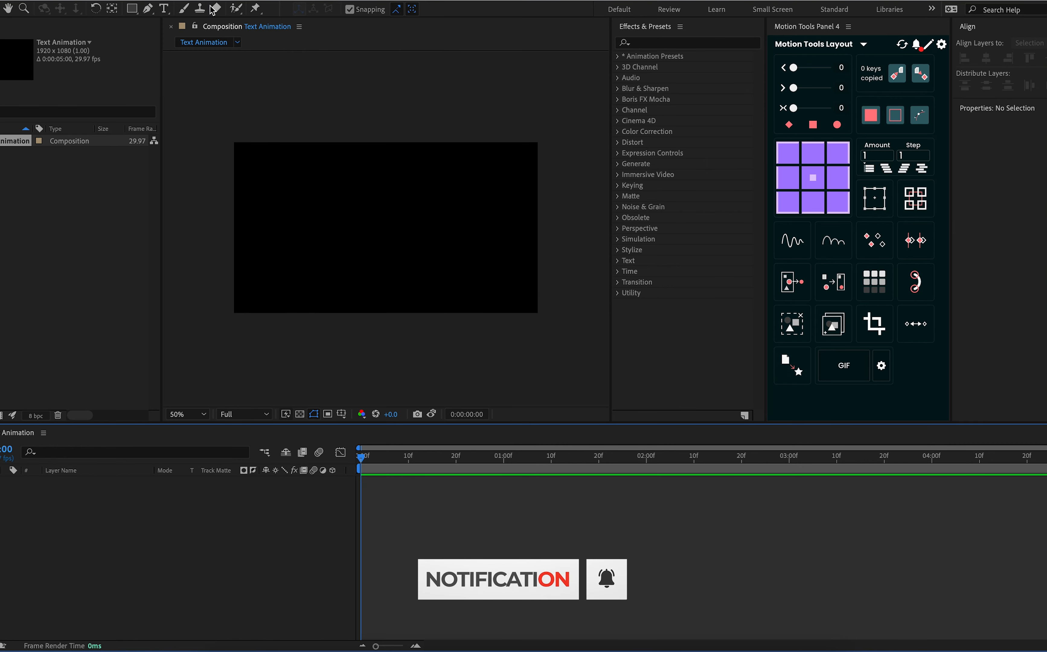
Add a horizontal text layer reading "Time." near the middle of the composition
left_click(165, 12)
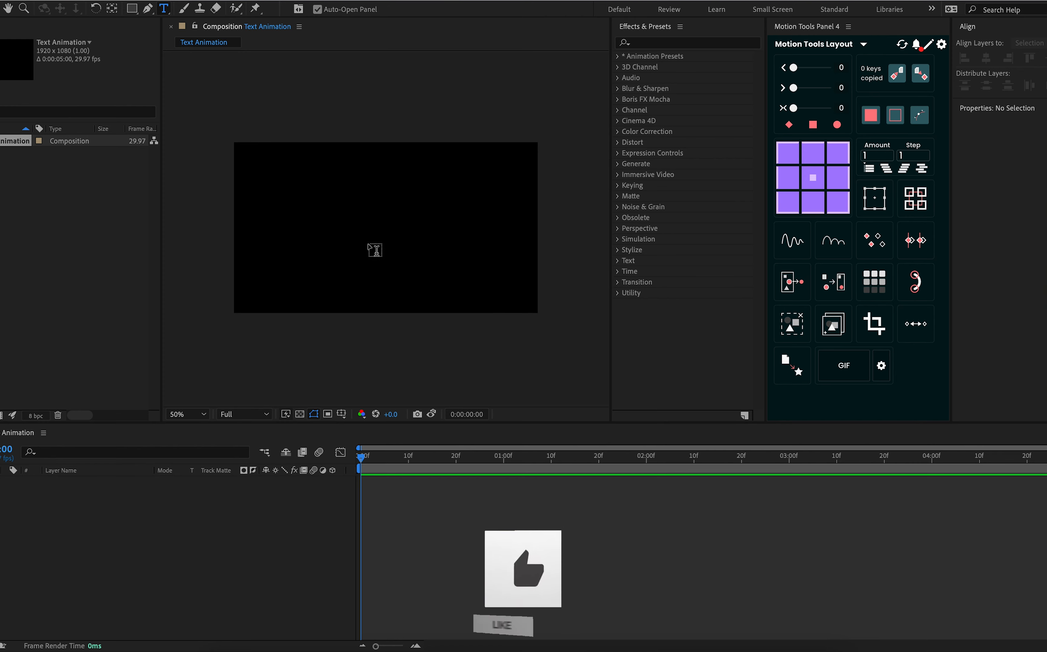
left_click(326, 237)
type("Time.")
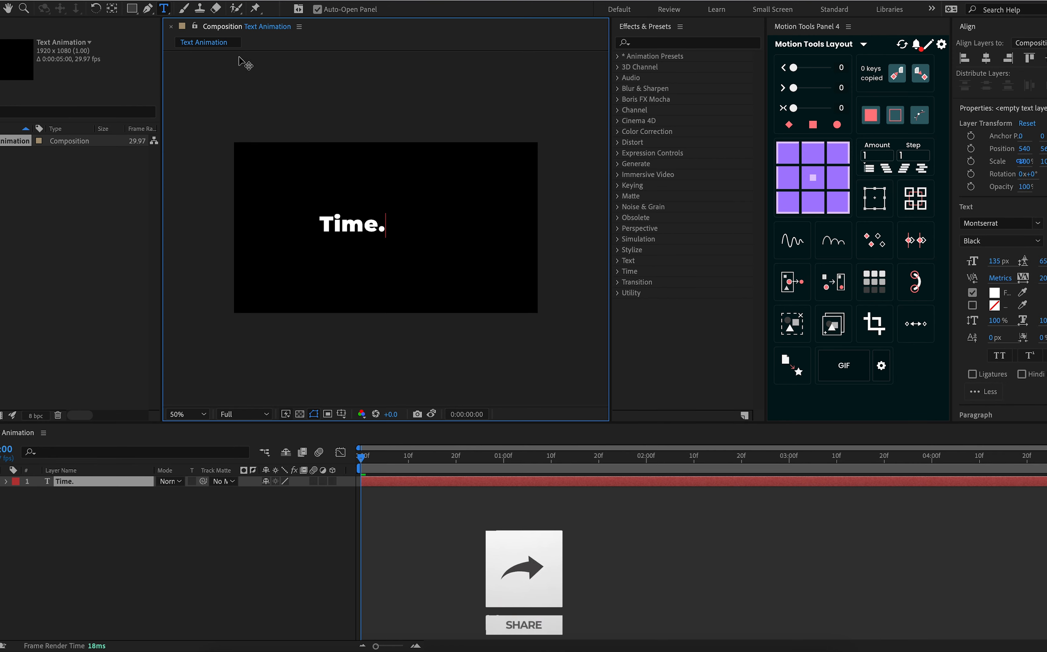
left_click(1, 8)
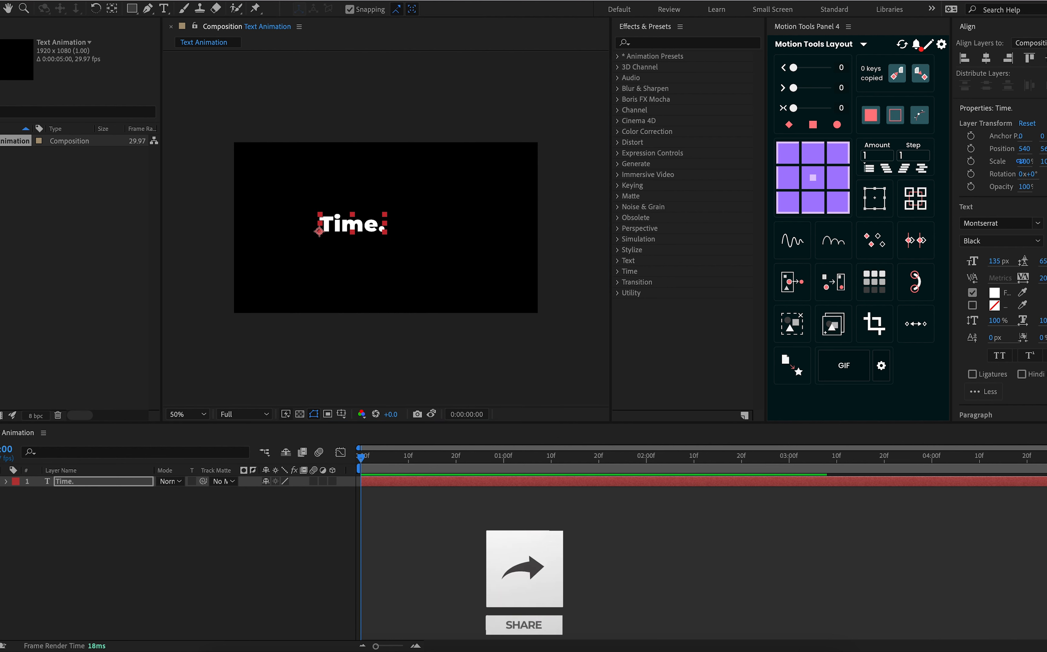
Center the "Time." text horizontally and vertically in the composition
left_click(986, 57)
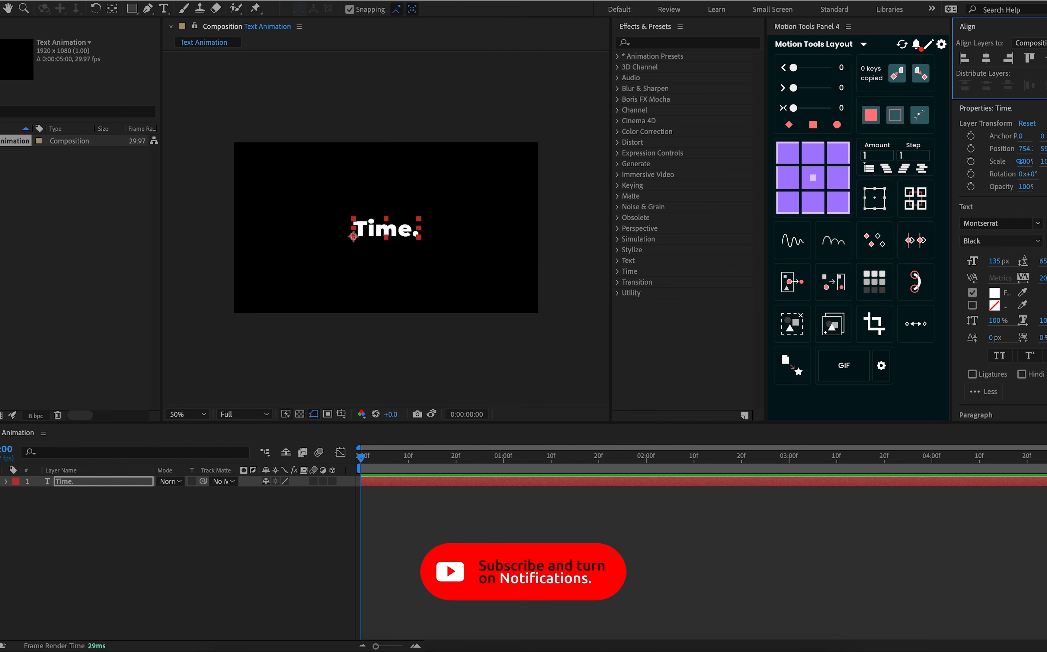
left_click(330, 0)
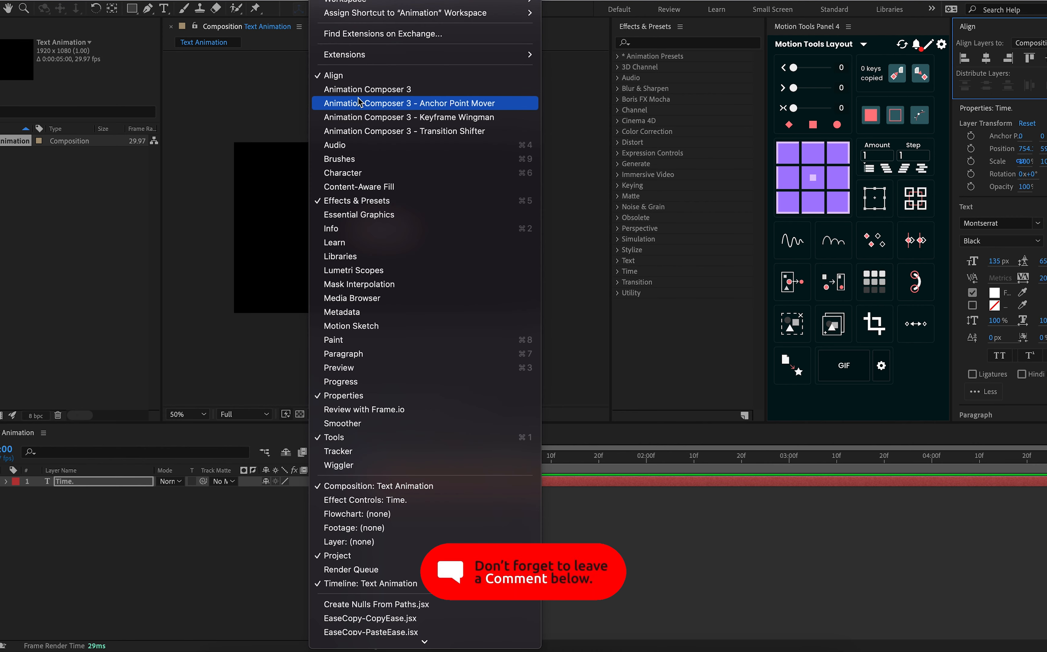
left_click(240, 149)
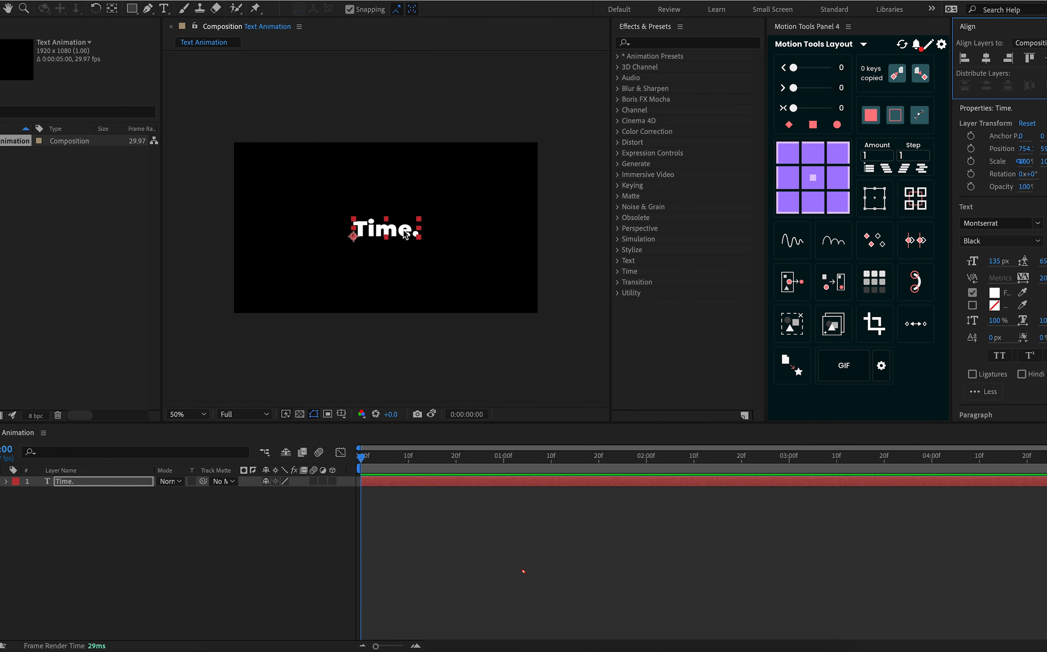
Create shapes from the "Time." text layer and delete the original text layer
right_click(113, 482)
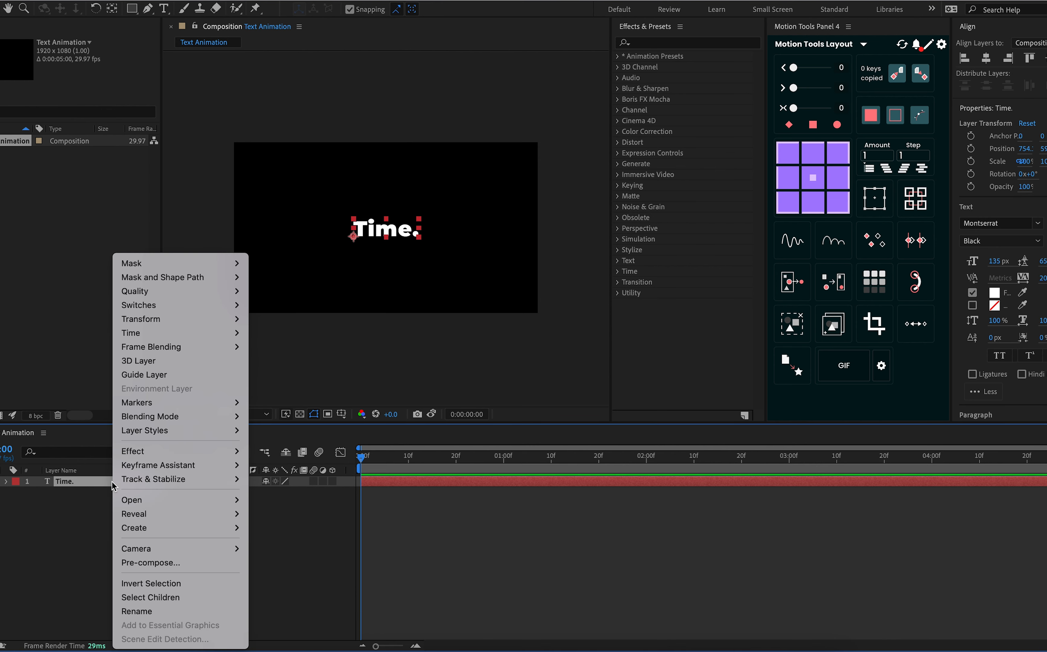
mouse_move(185, 538)
left_click(65, 482)
right_click(64, 481)
mouse_move(181, 528)
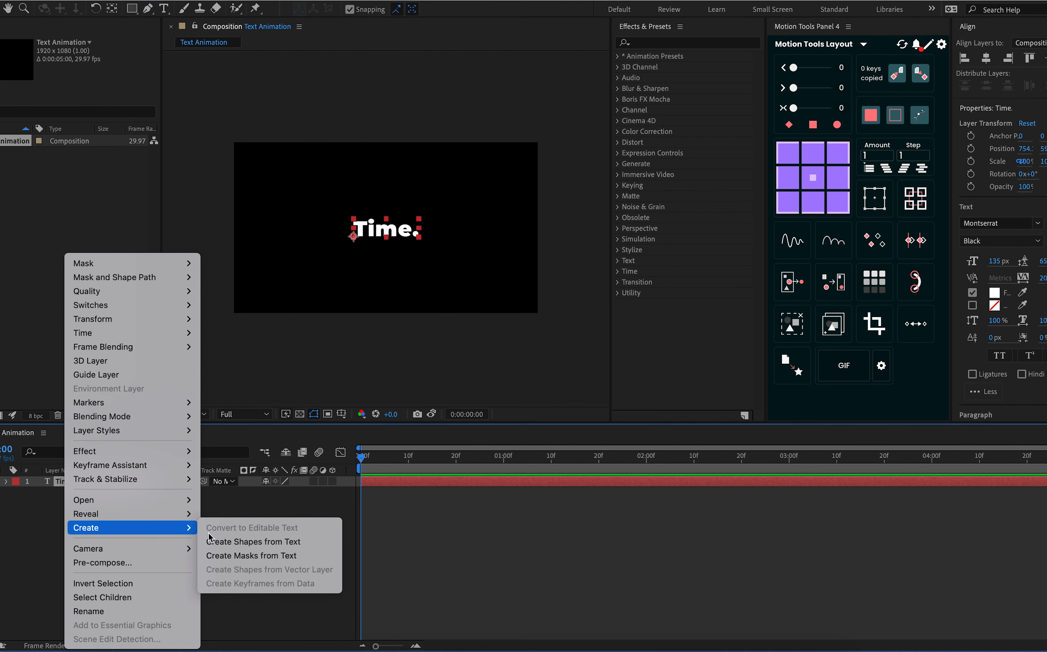
left_click(263, 542)
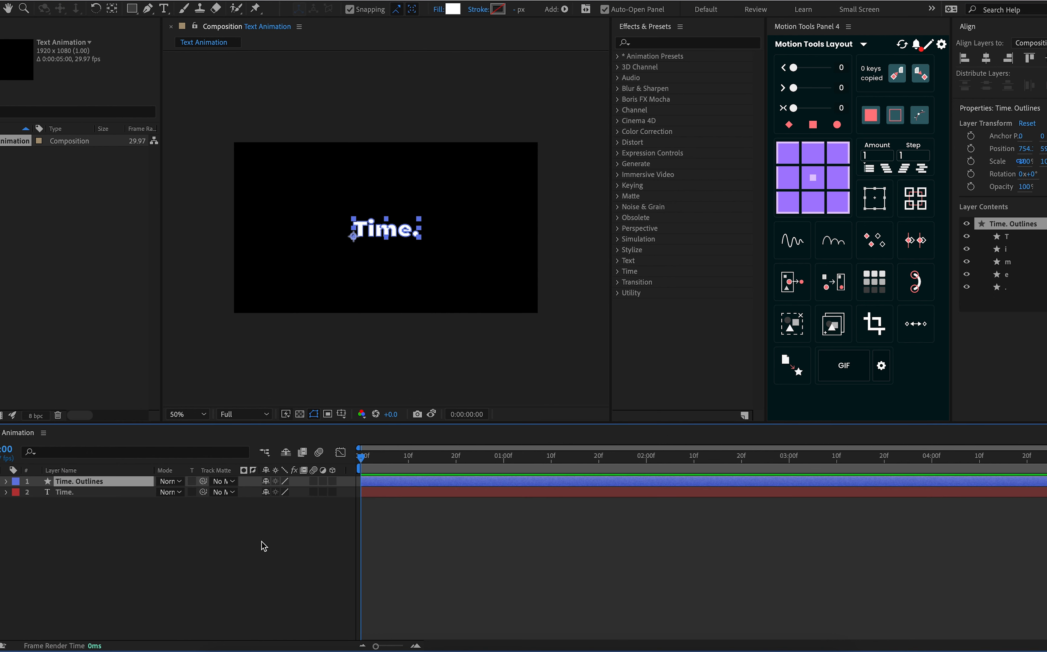
left_click(123, 494)
key("Delete")
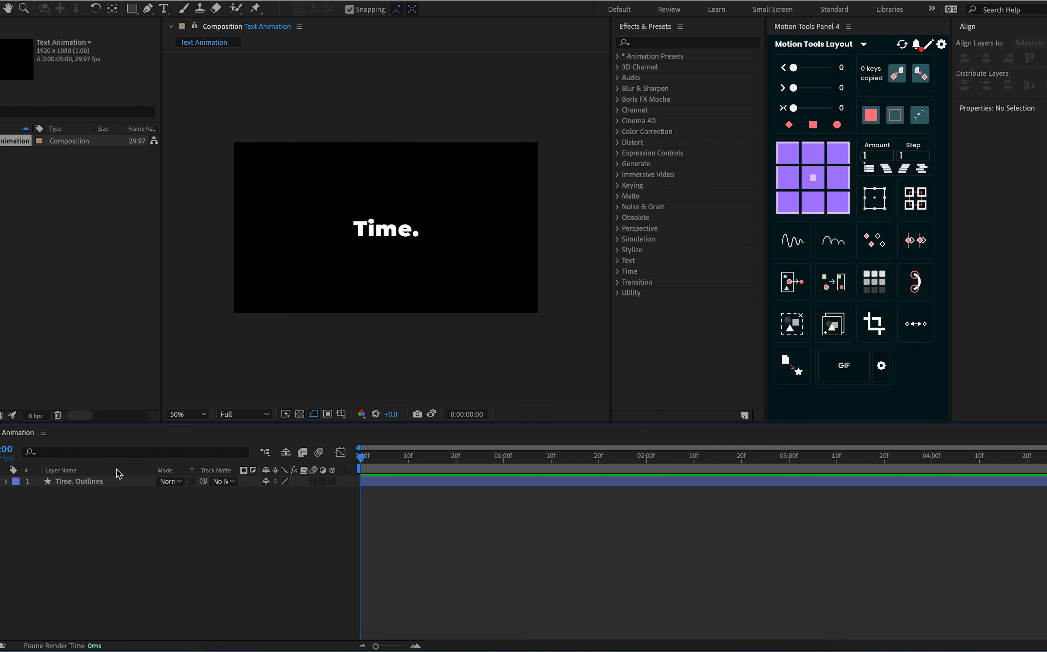
Duplicate the Time. Outlines shape layer four times so that each character has its own layer
left_click(102, 485)
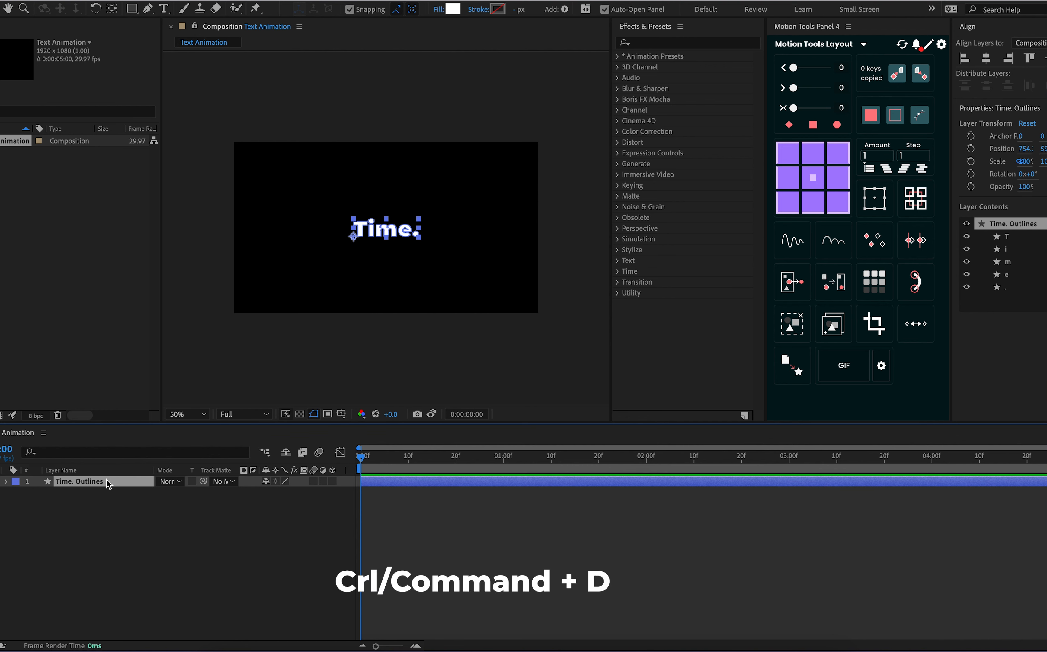
key("ctrl+d")
key("ctrl+d")
key("ctrl+d")
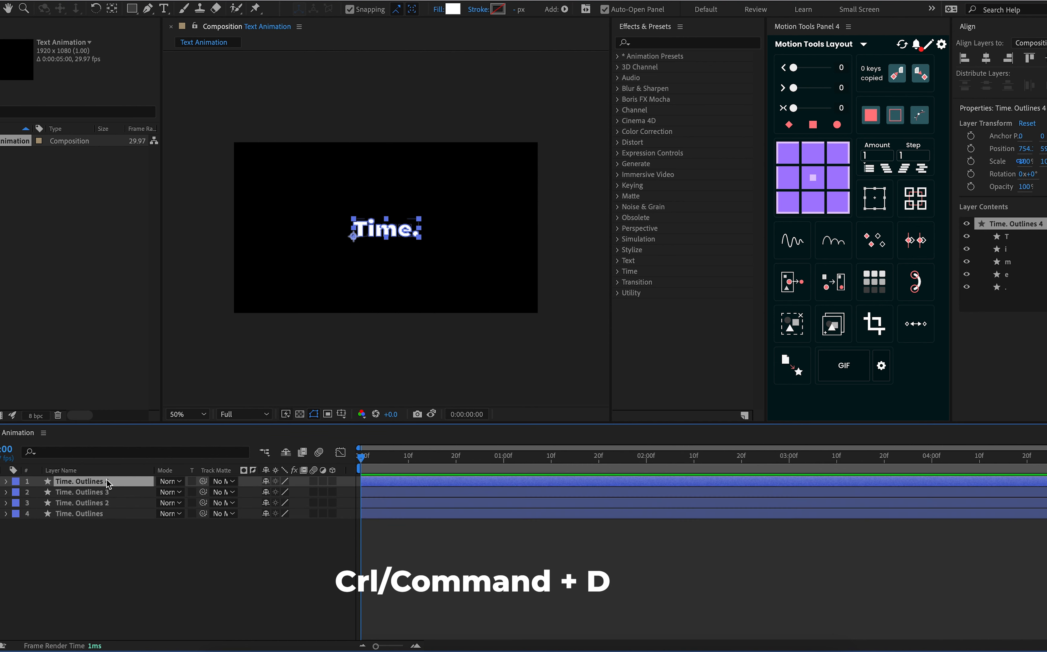
key("ctrl+d")
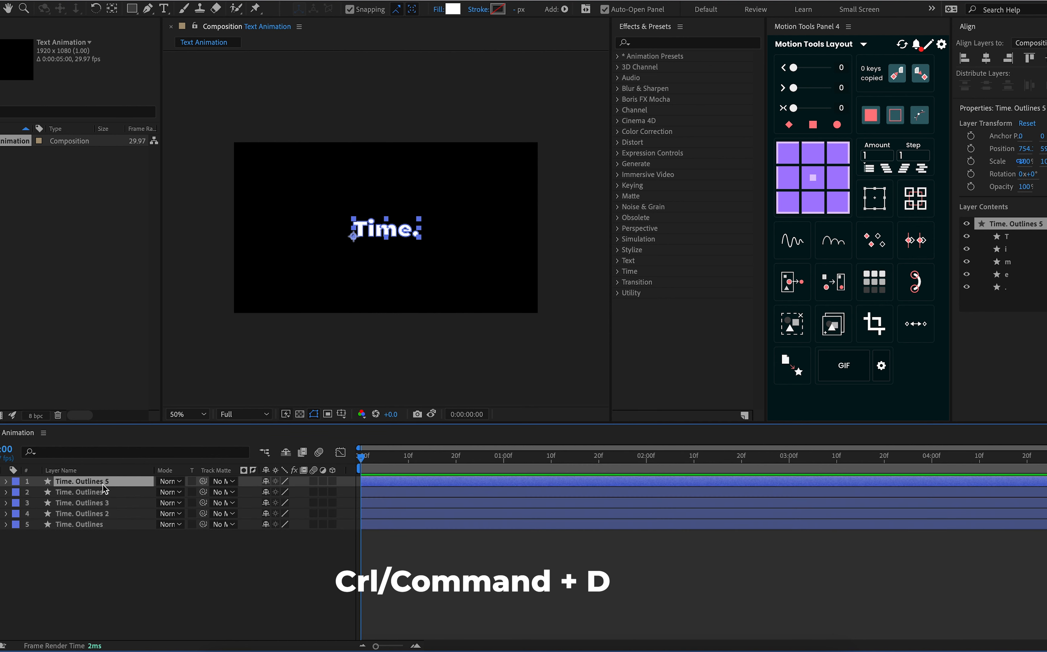
Rename the first three outline layers in the stack to T, i and m
key("Return")
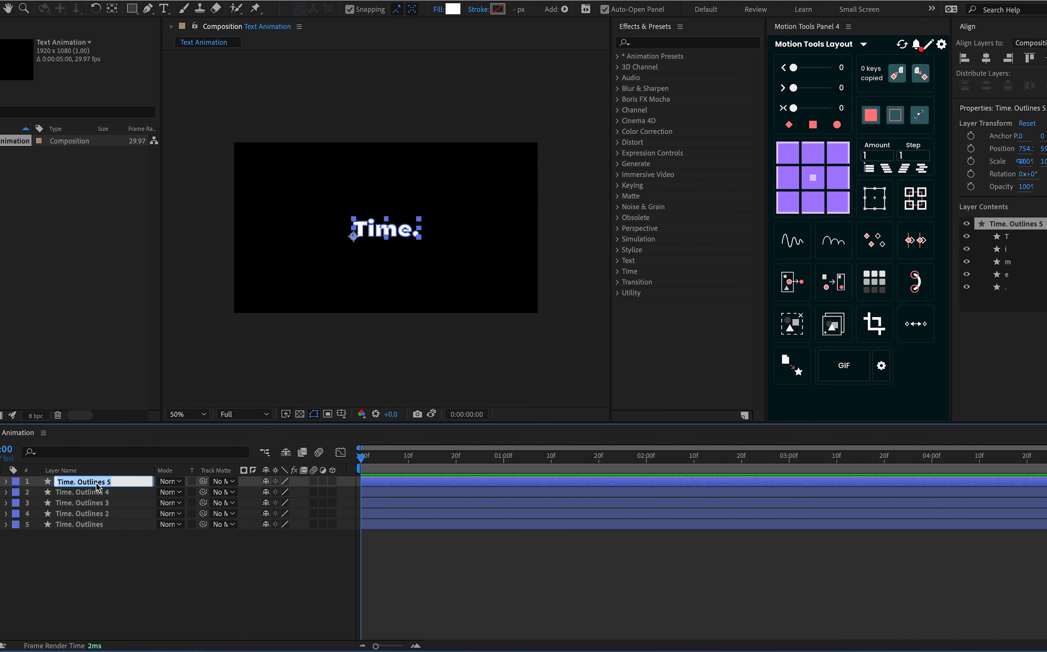
type("T")
key("Return")
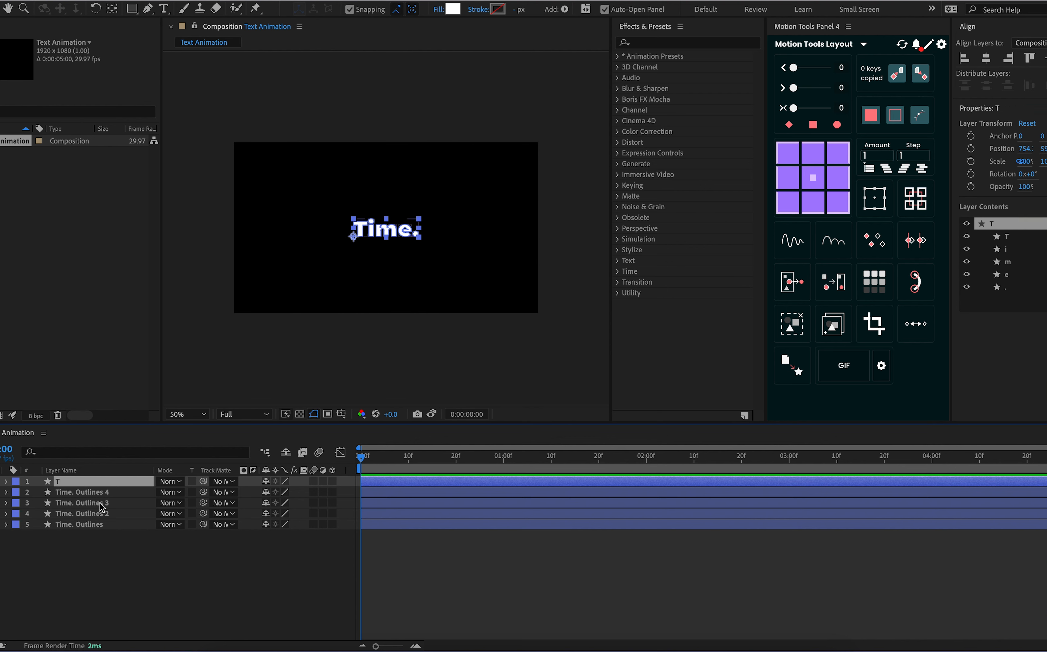
left_click(98, 494)
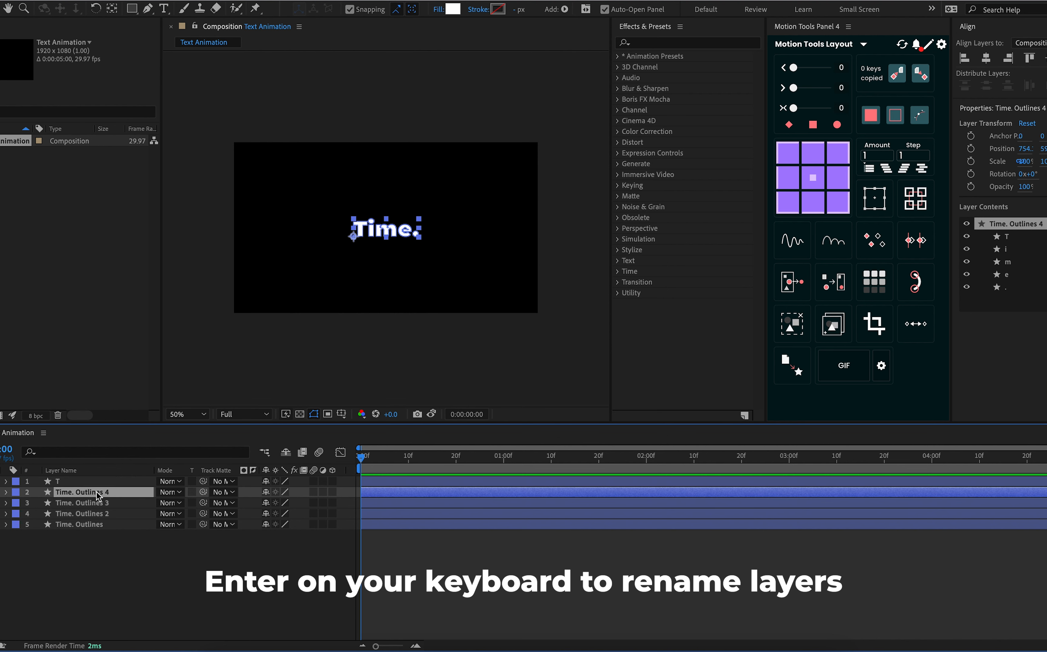
key("Return")
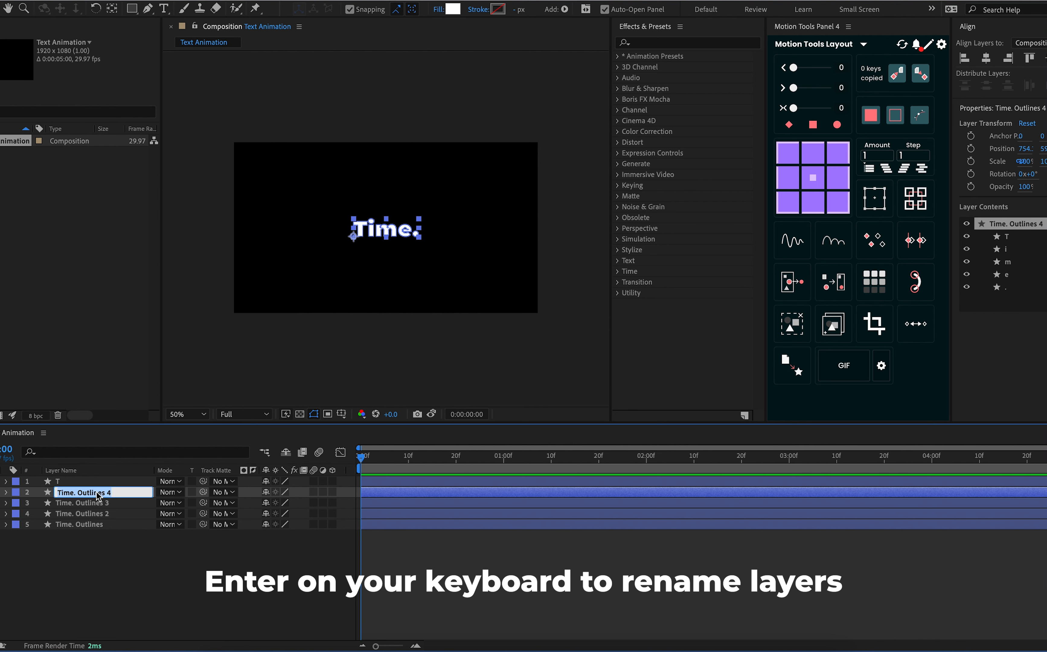
type("i")
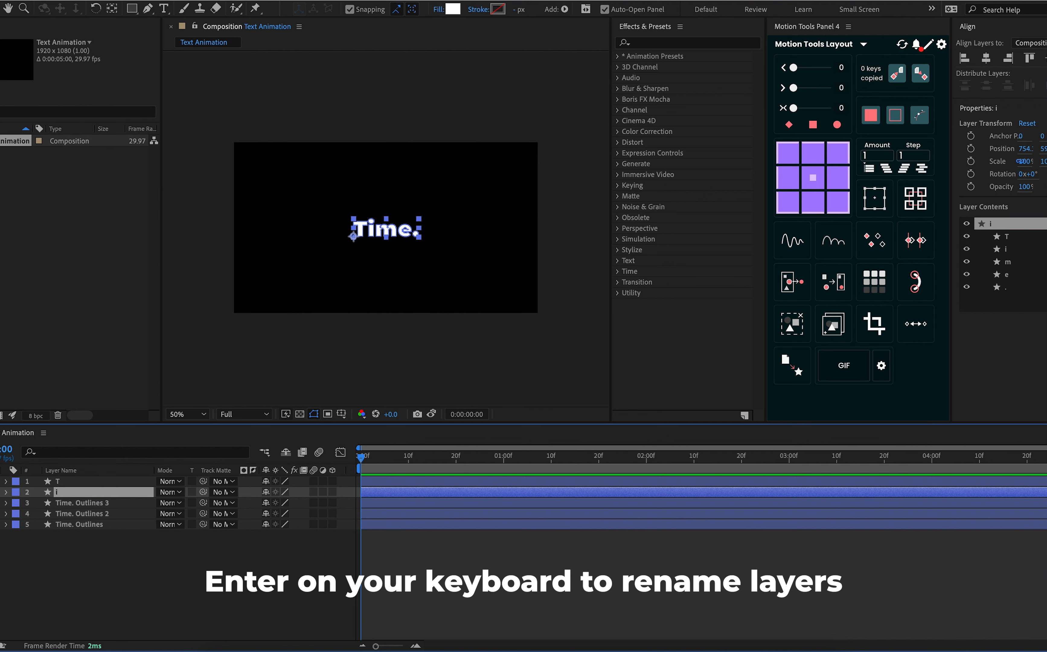
left_click(96, 504)
key("Return")
type("m")
key("Return")
Rename the remaining two outline layers to e and "." in stacking order
left_click(74, 516)
key("Return")
type("e")
left_click(82, 525)
key("Return")
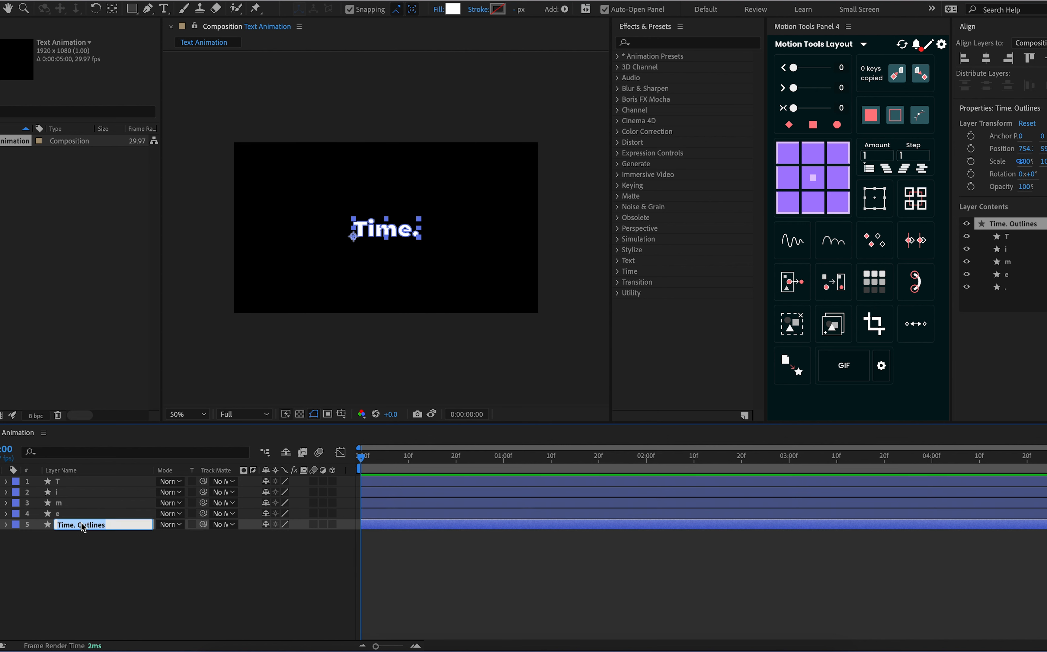
type(".")
key("Return")
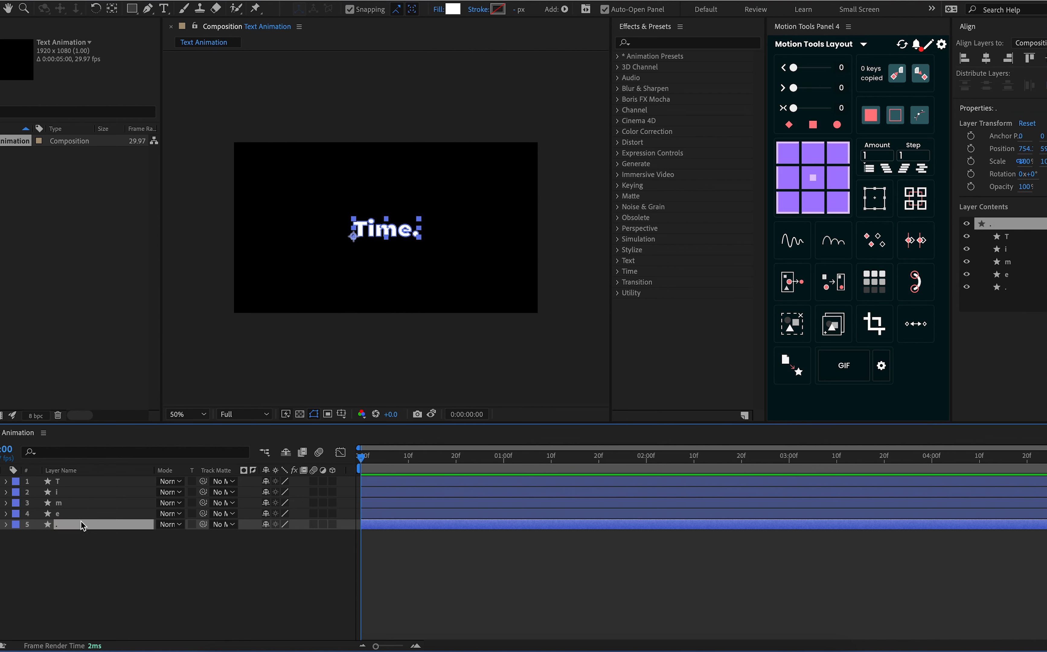
left_click(64, 486)
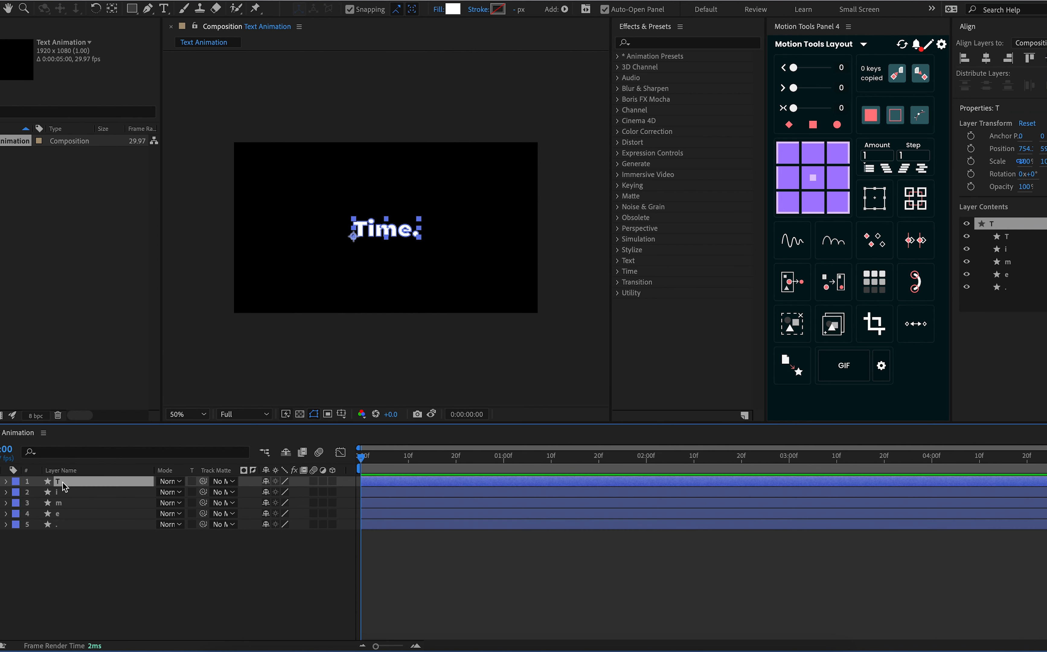
left_click(78, 552)
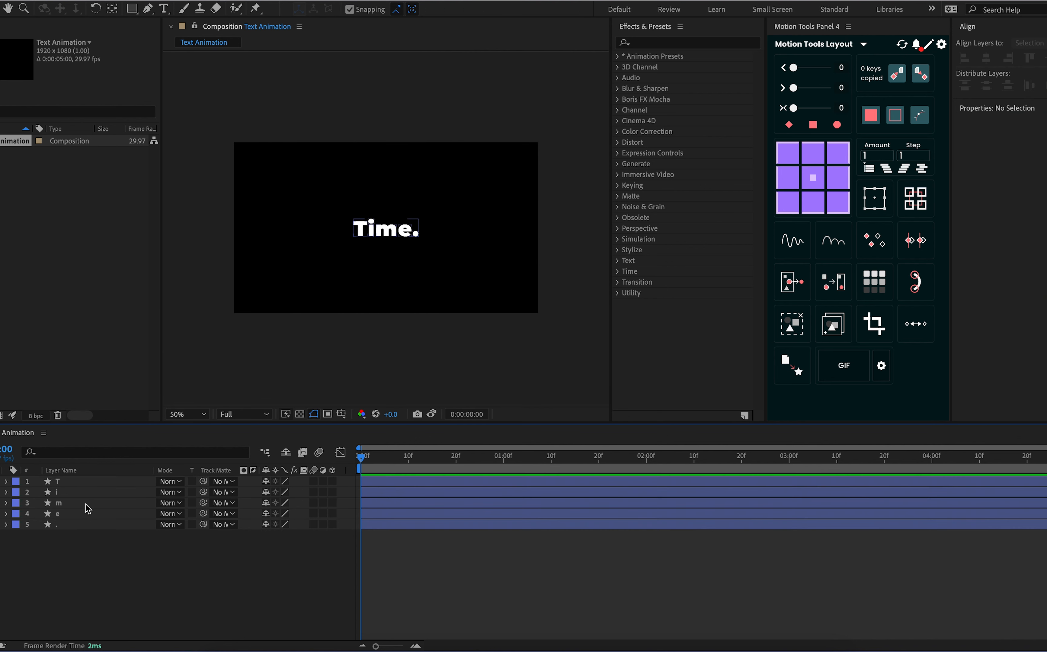
Delete the i, m, e and period shapes from the T layer's contents, keeping only the T shape
left_click(77, 484)
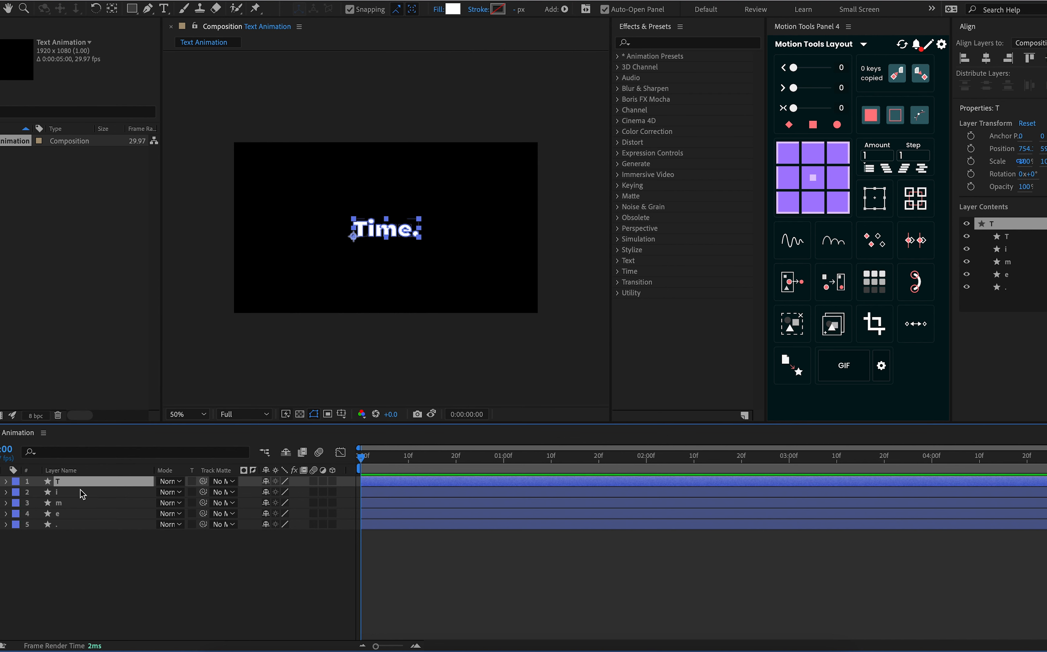
left_click(6, 483)
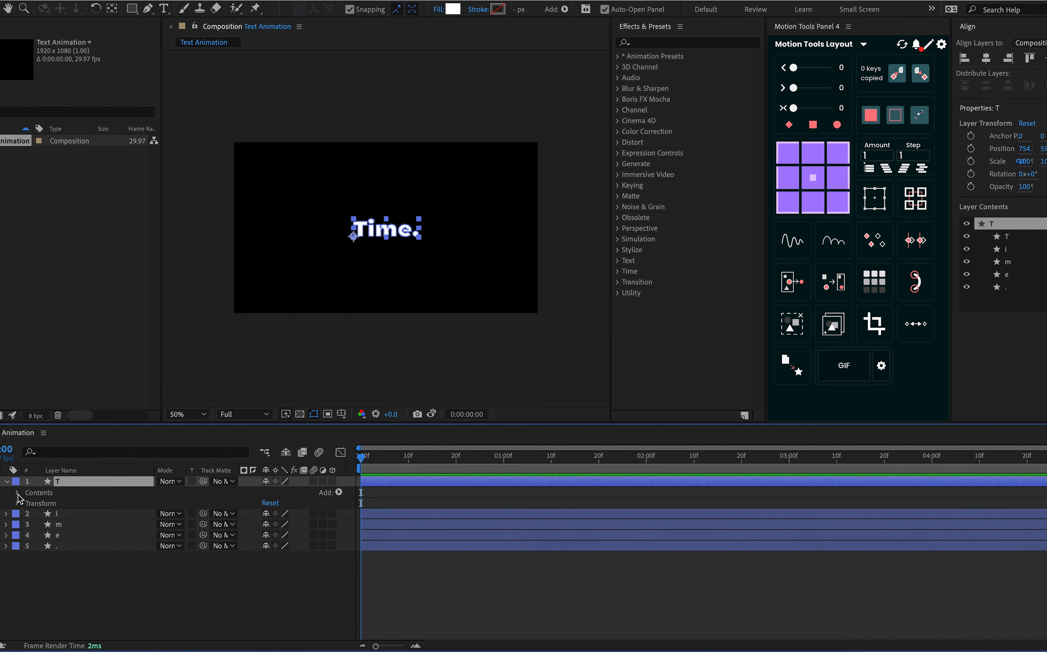
left_click(18, 493)
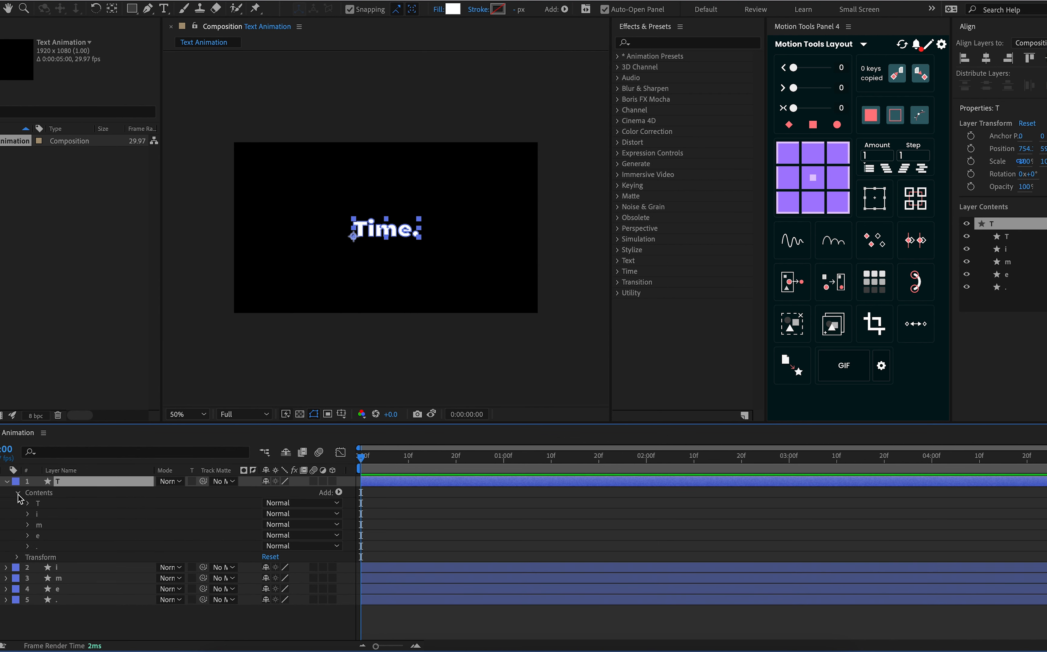
left_click(49, 516)
left_click(51, 547, "shift")
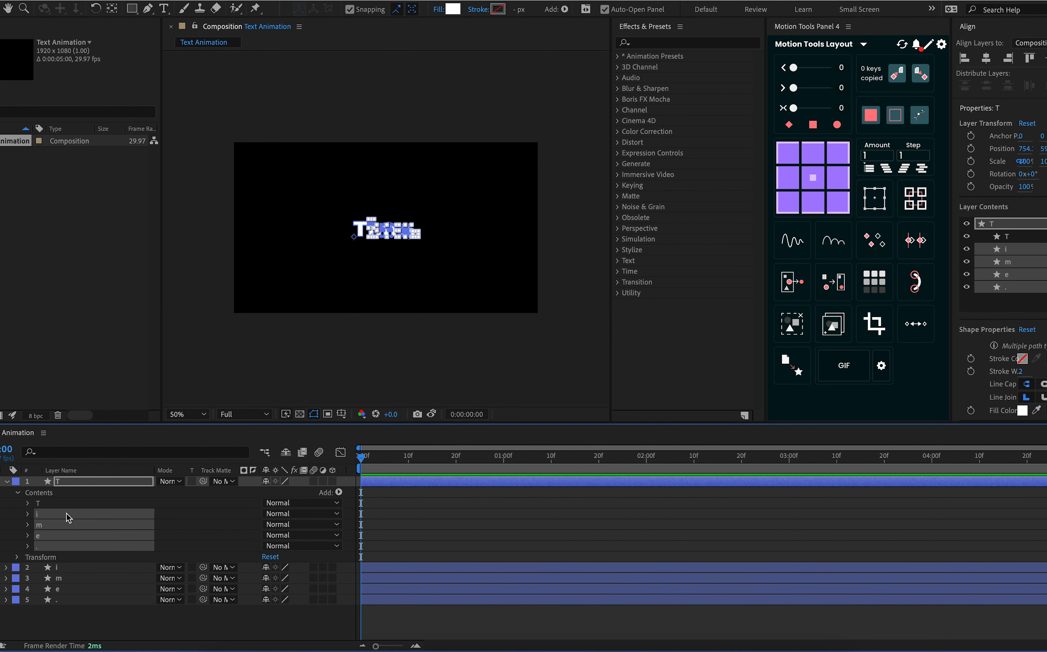
key("Delete")
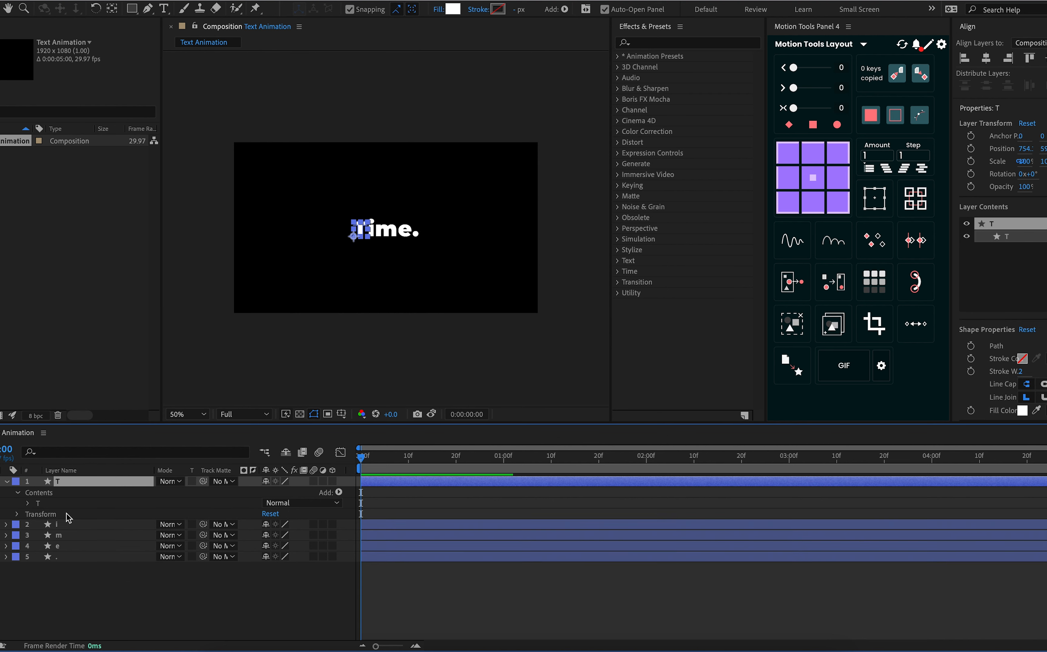
left_click(17, 493)
Delete the T, m, e and period shapes from the i layer's contents, keeping only the i shape
left_click(6, 513)
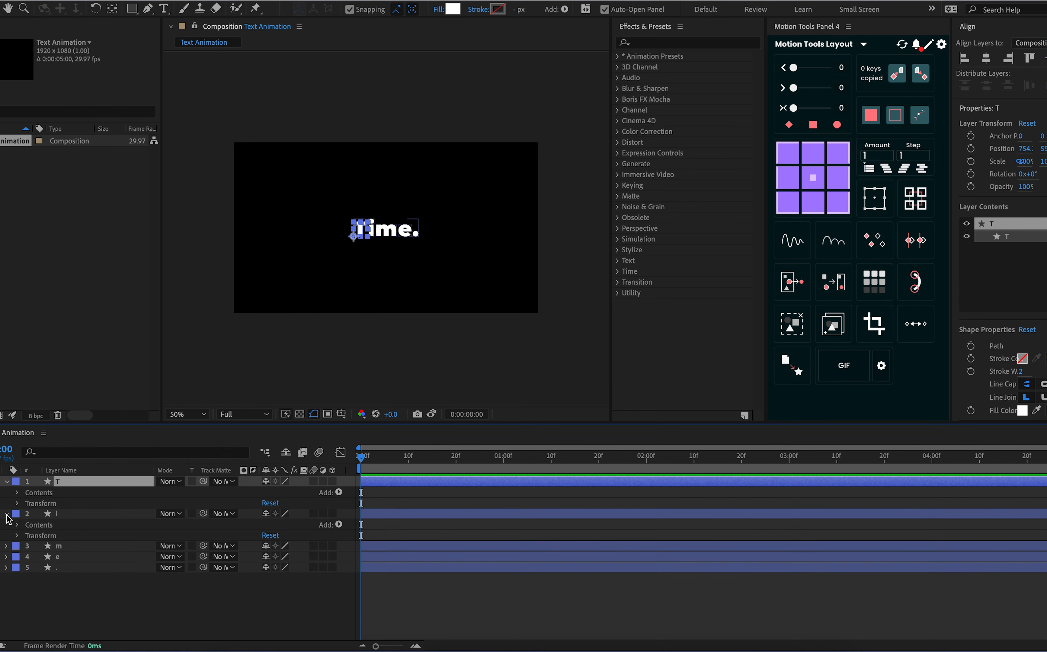
left_click(17, 525)
left_click(59, 539)
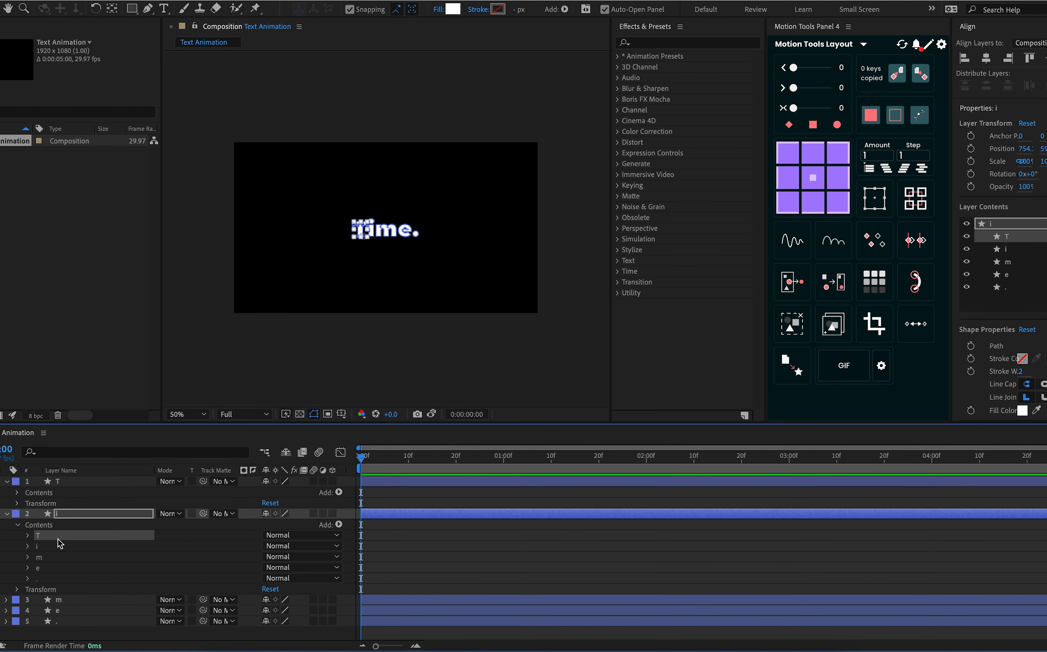
key("Delete")
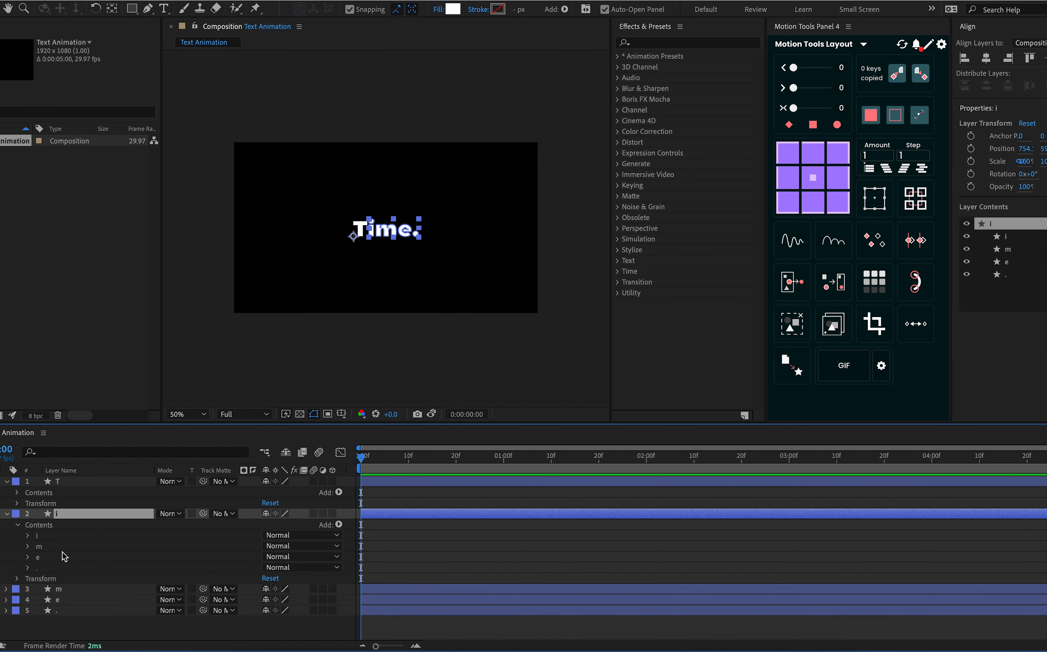
left_click(64, 558)
left_click(57, 547, "shift")
left_click(57, 568, "shift")
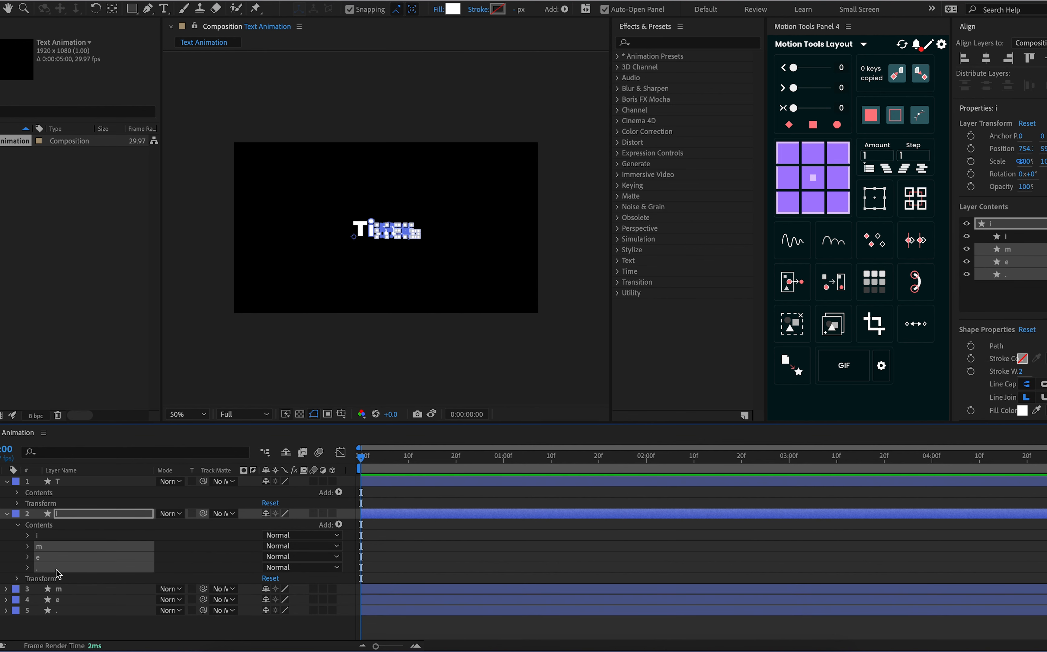
key("Delete")
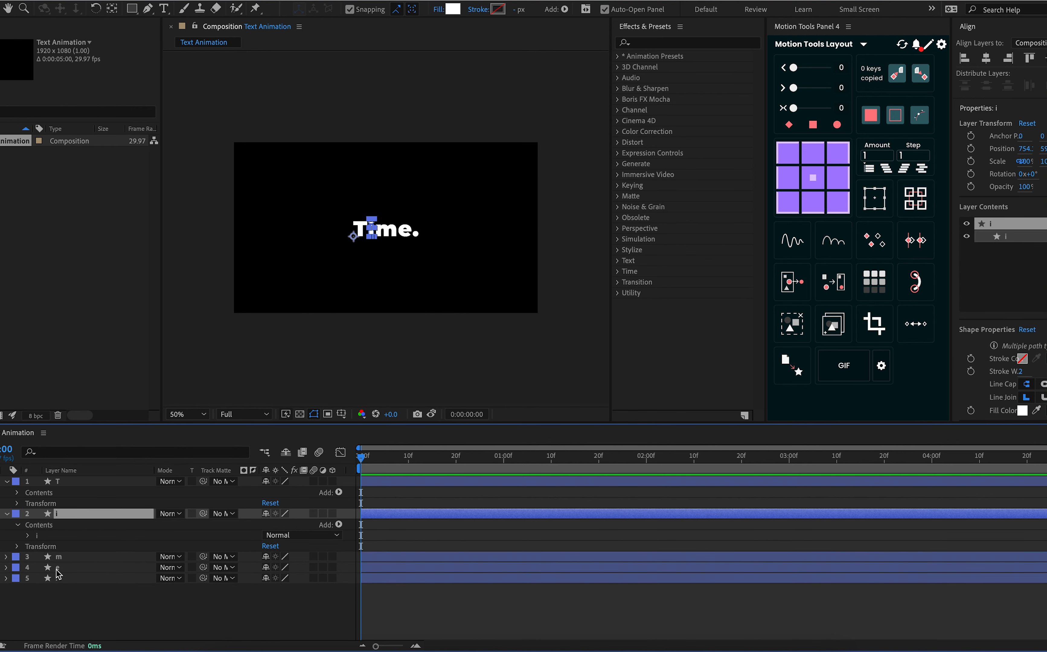
Delete the T, i, e and period shapes from the m layer's contents, keeping only the m shape
left_click(6, 513)
left_click(7, 524)
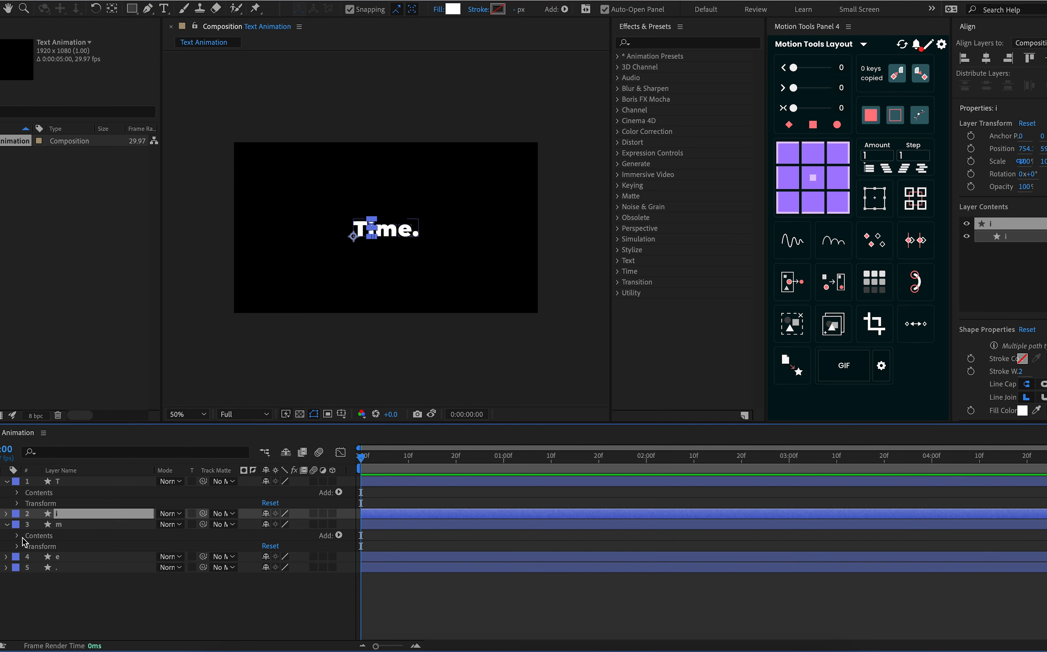
left_click(16, 535)
left_click(45, 546)
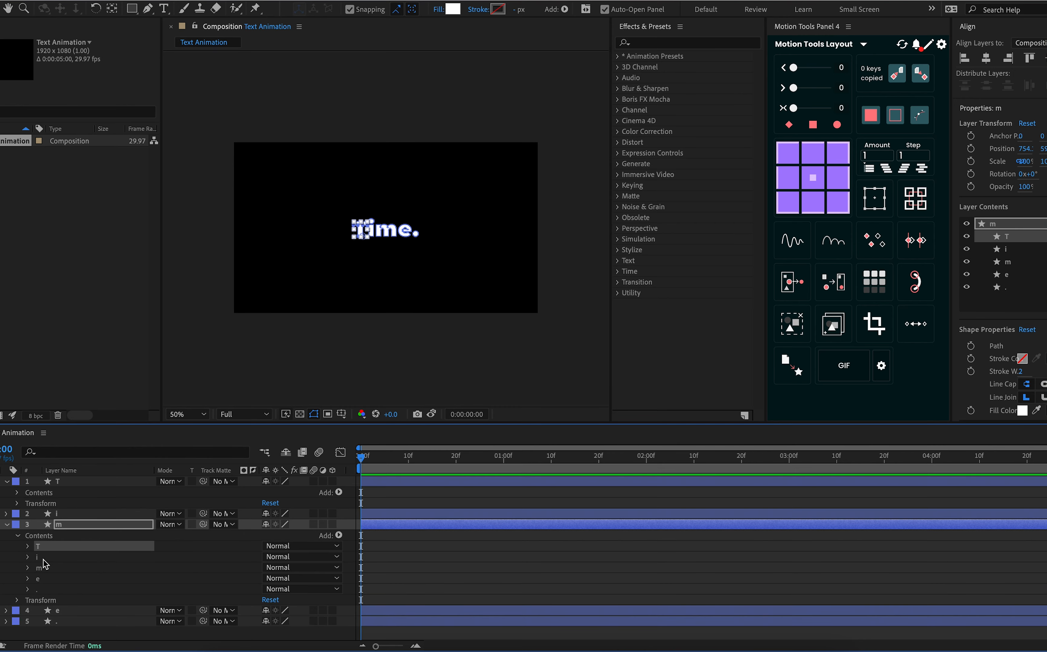
left_click(46, 557, "shift")
key("Delete")
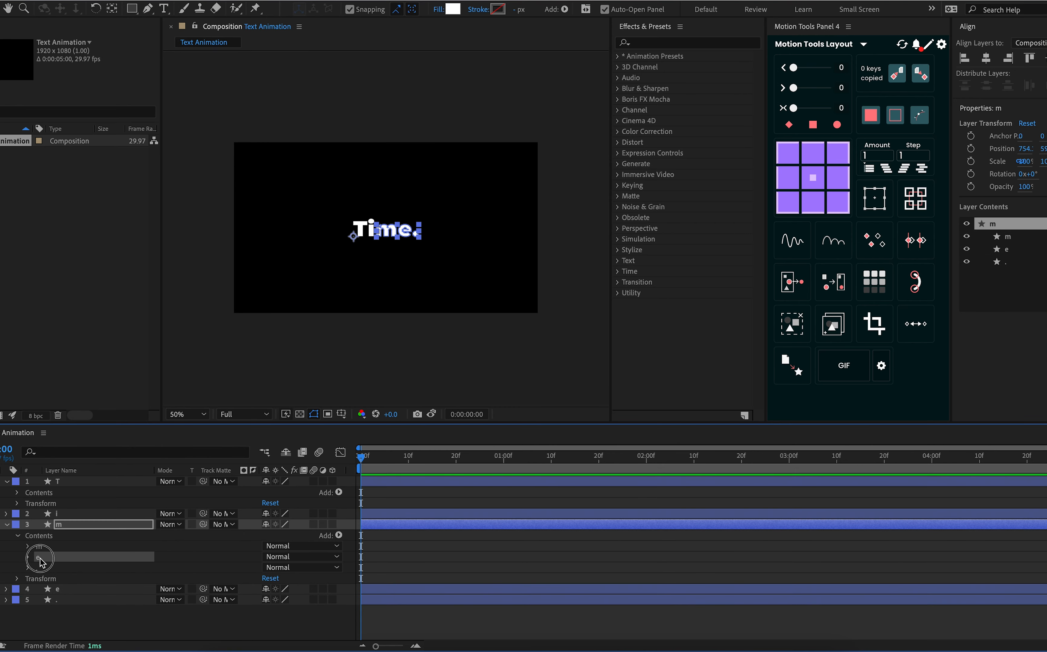
left_click(45, 556)
left_click(45, 567)
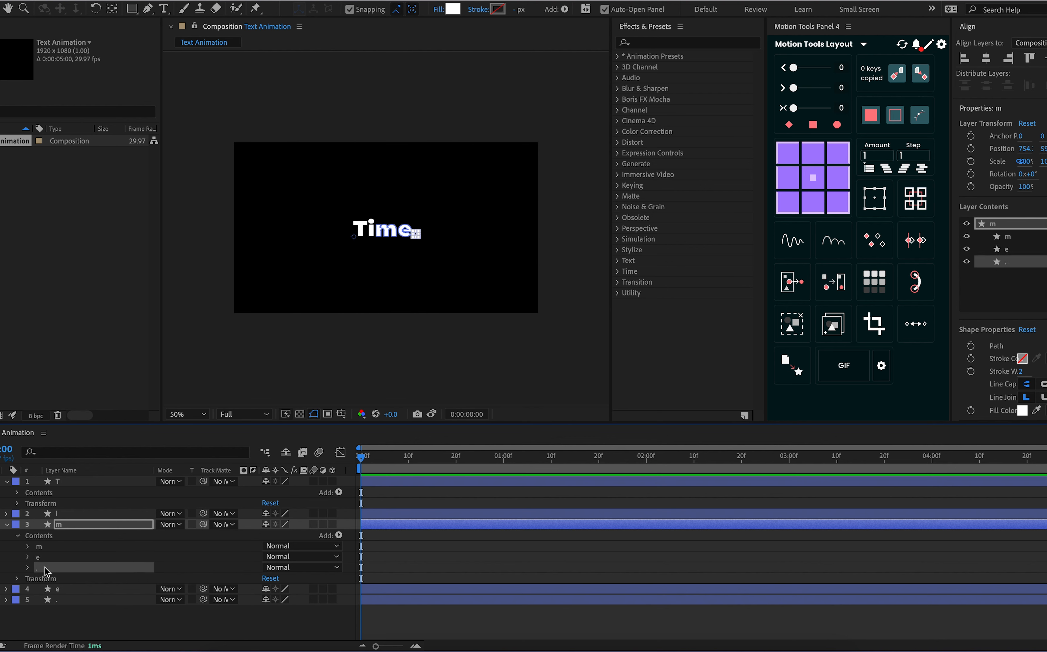
left_click(44, 557, "shift")
key("Delete")
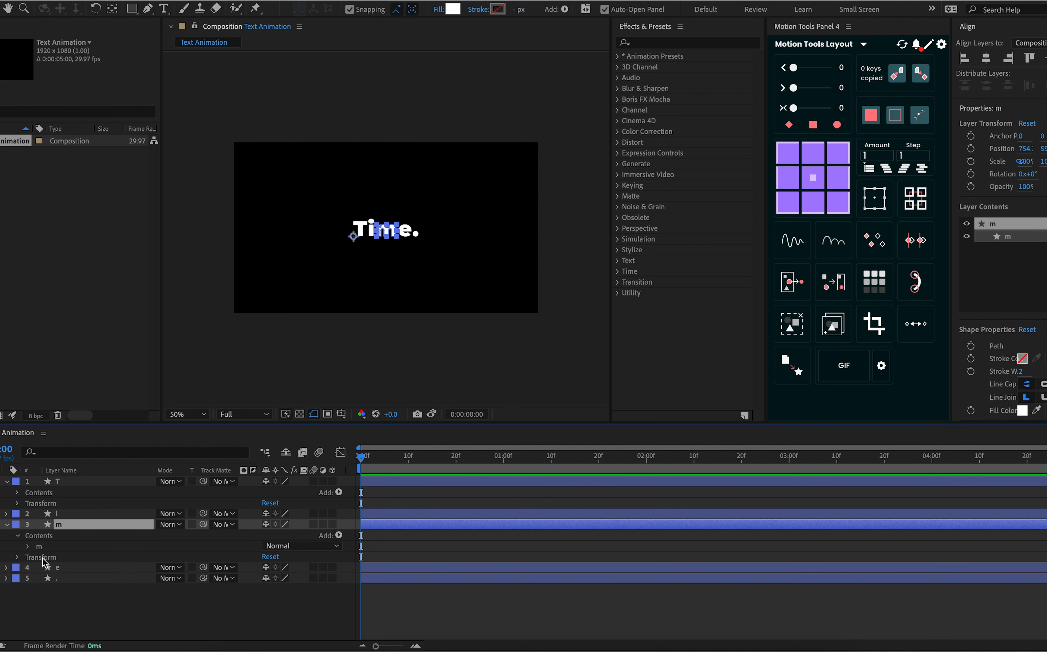
Delete the T, i, m and period shapes from the e layer's contents, keeping only the e shape
left_click(18, 535)
left_click(6, 557)
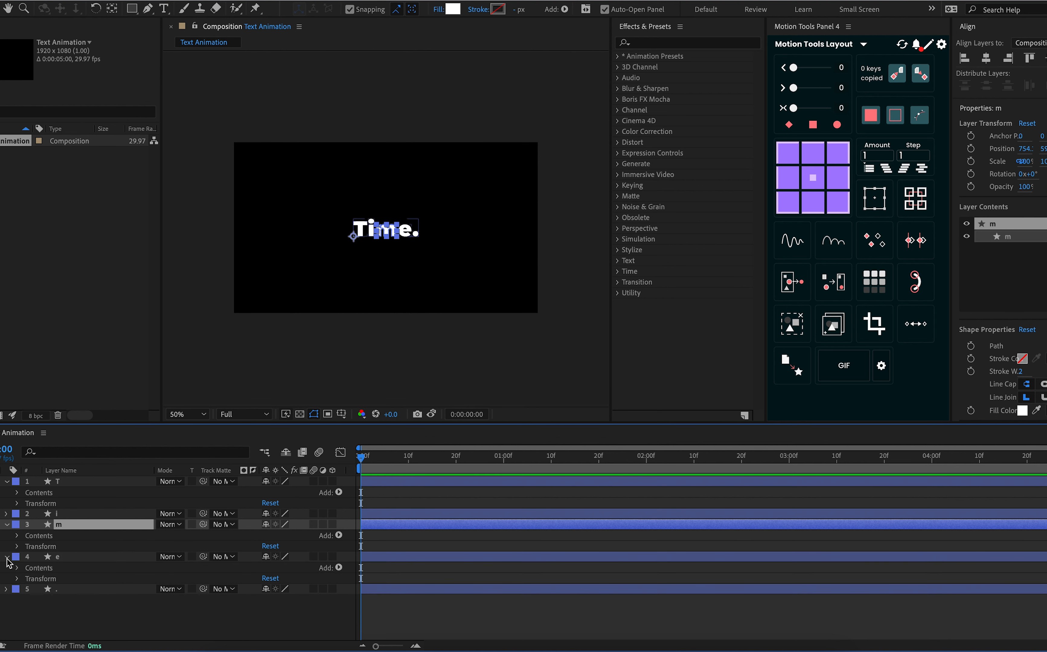
left_click(18, 568)
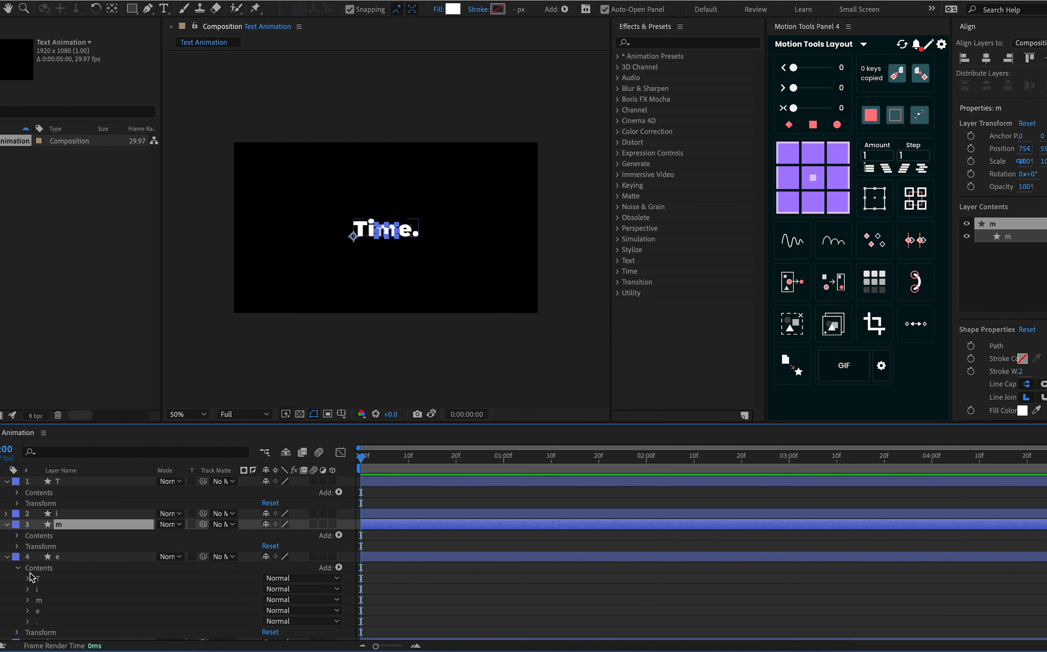
left_click(52, 581)
left_click(53, 601, "shift")
key("Delete")
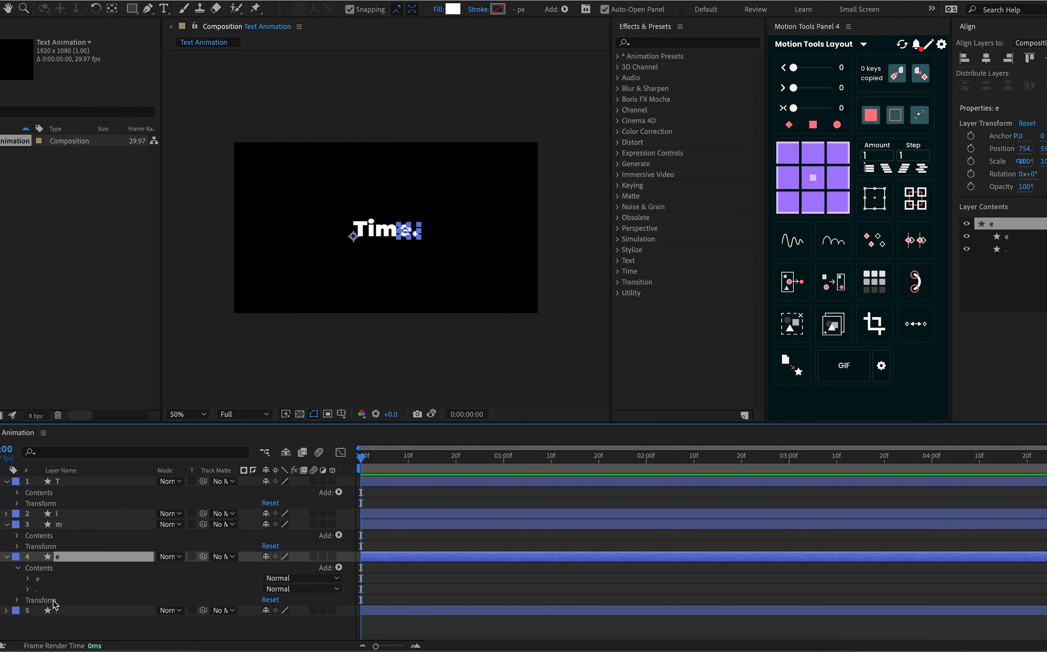
left_click(45, 589)
key("Delete")
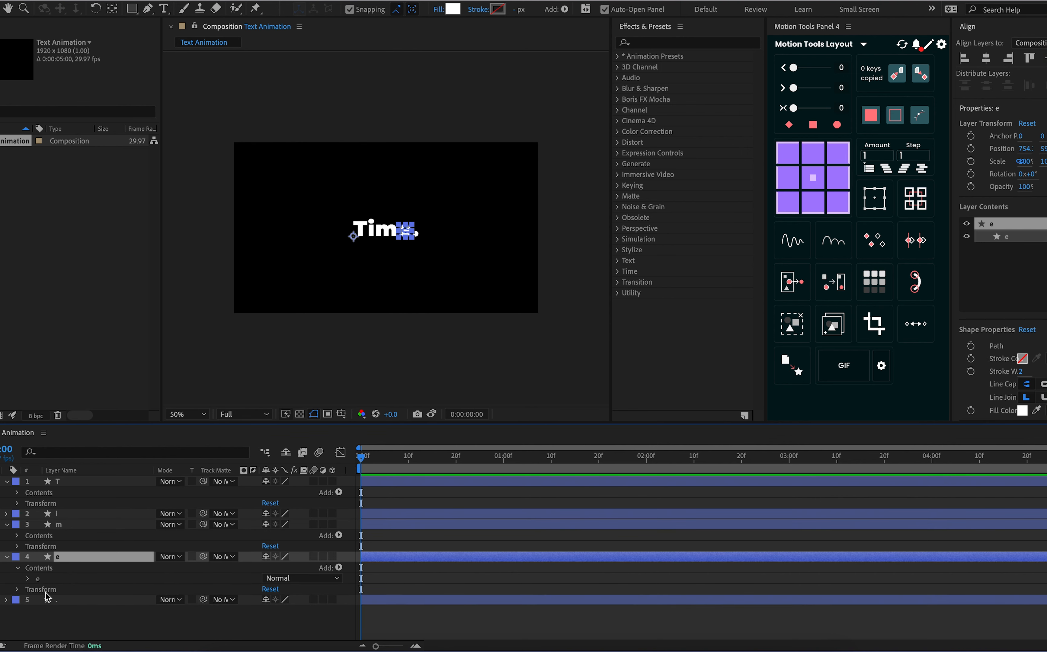
left_click(7, 557)
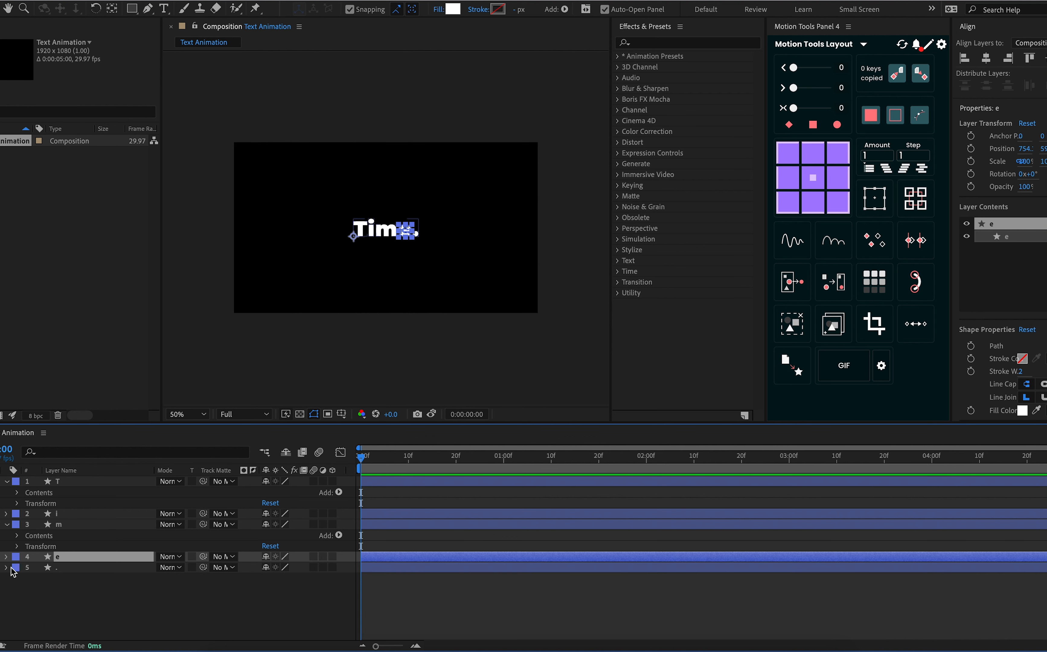
Delete the T, i, m and e shapes from the period layer's contents and collapse all expanded layers
left_click(8, 567)
left_click(18, 578)
left_click(43, 590)
scroll(44, 591, "down", 1)
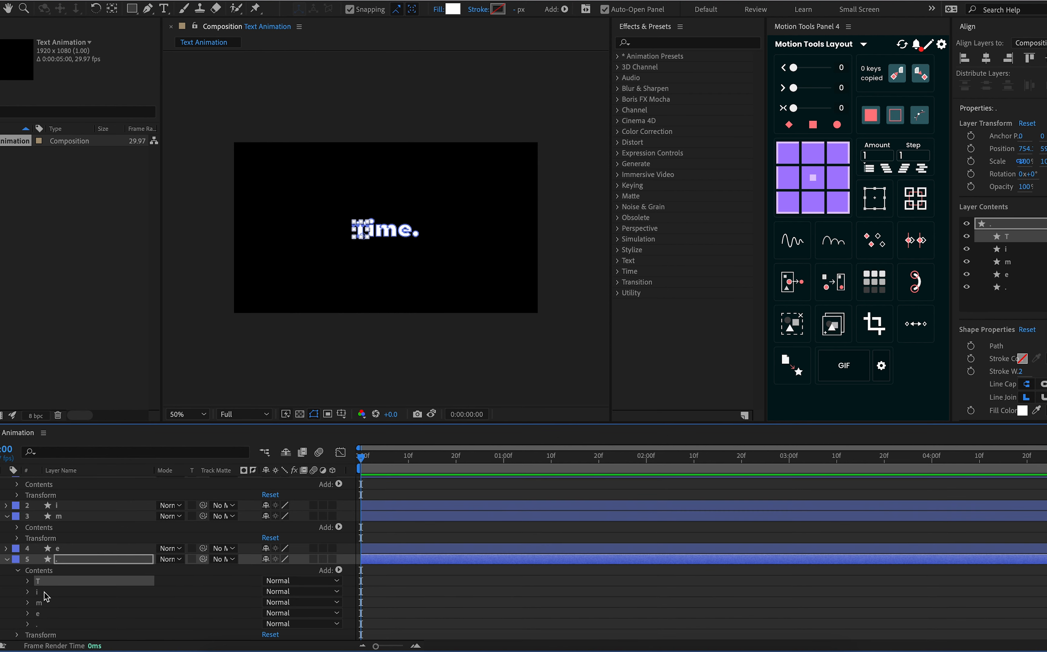
left_click(52, 615)
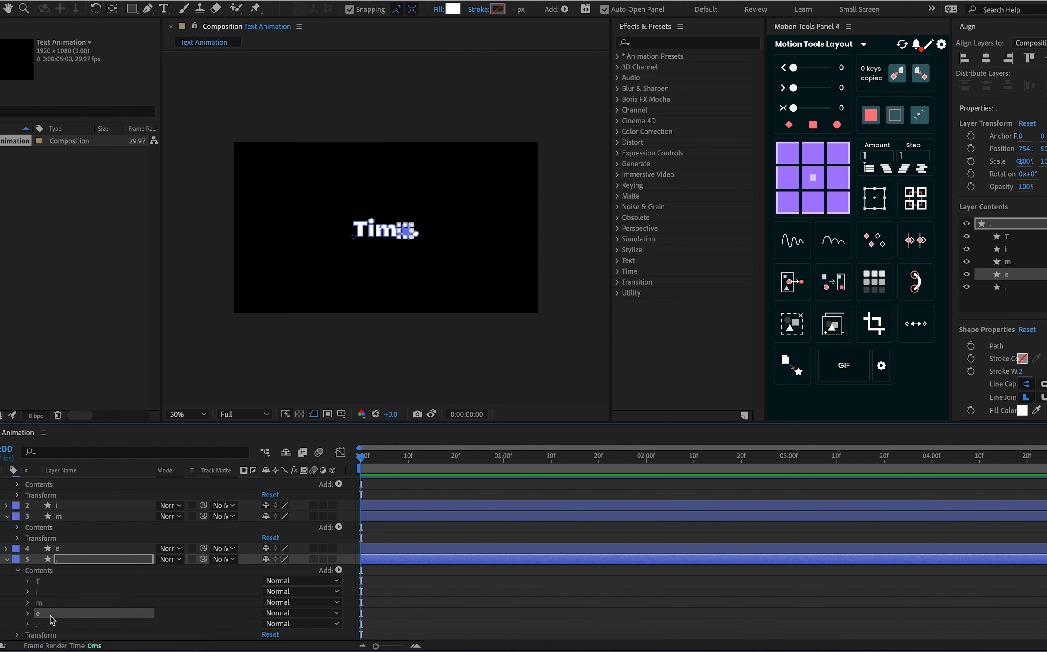
left_click(49, 583, "shift")
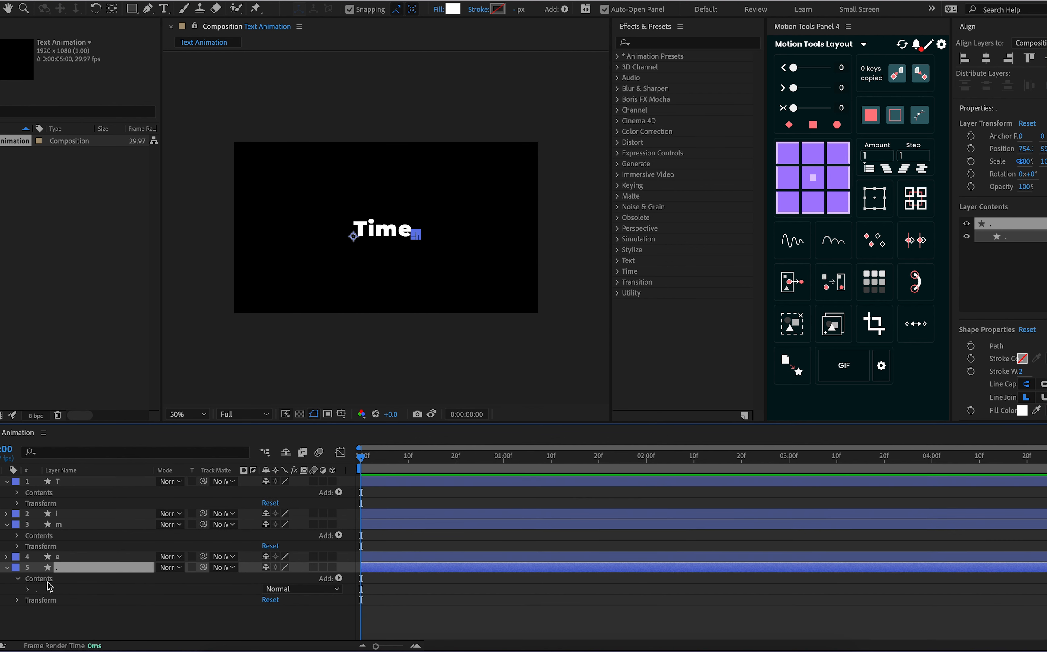
left_click(7, 567)
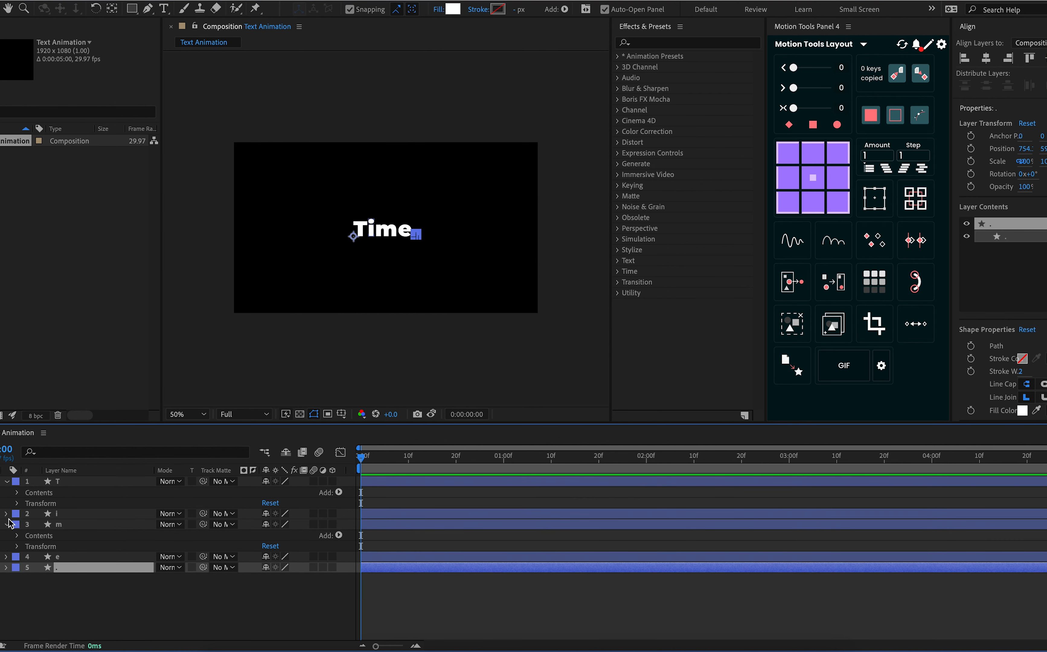
left_click(6, 525)
left_click(6, 481)
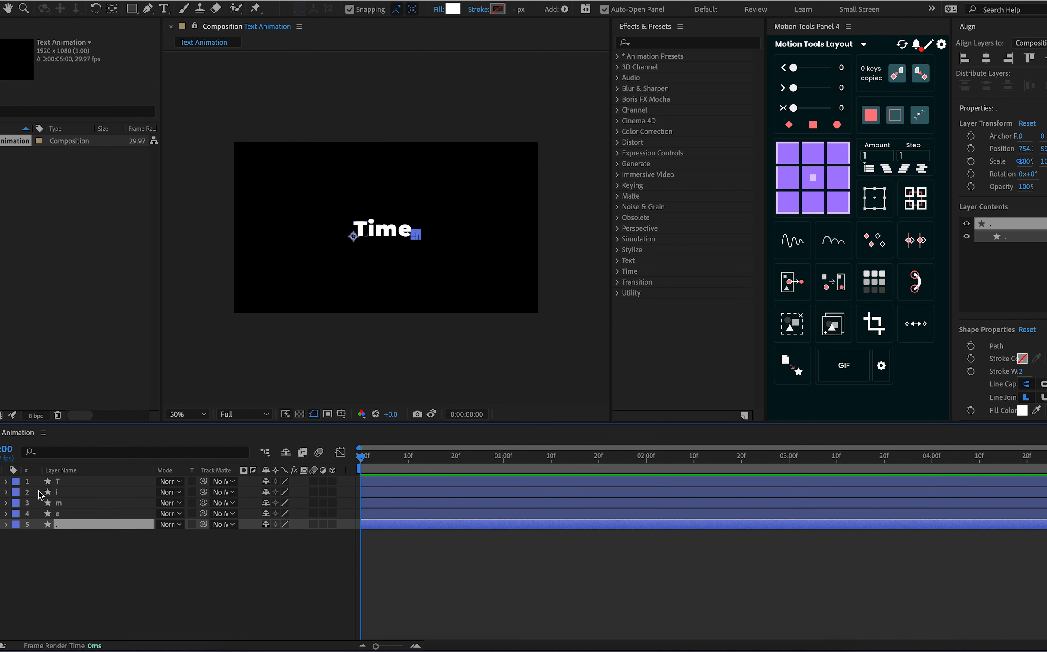
Select the T, i, m, e and period layers one by one to check which character each contains
left_click(93, 542)
left_click(81, 483)
left_click(82, 493)
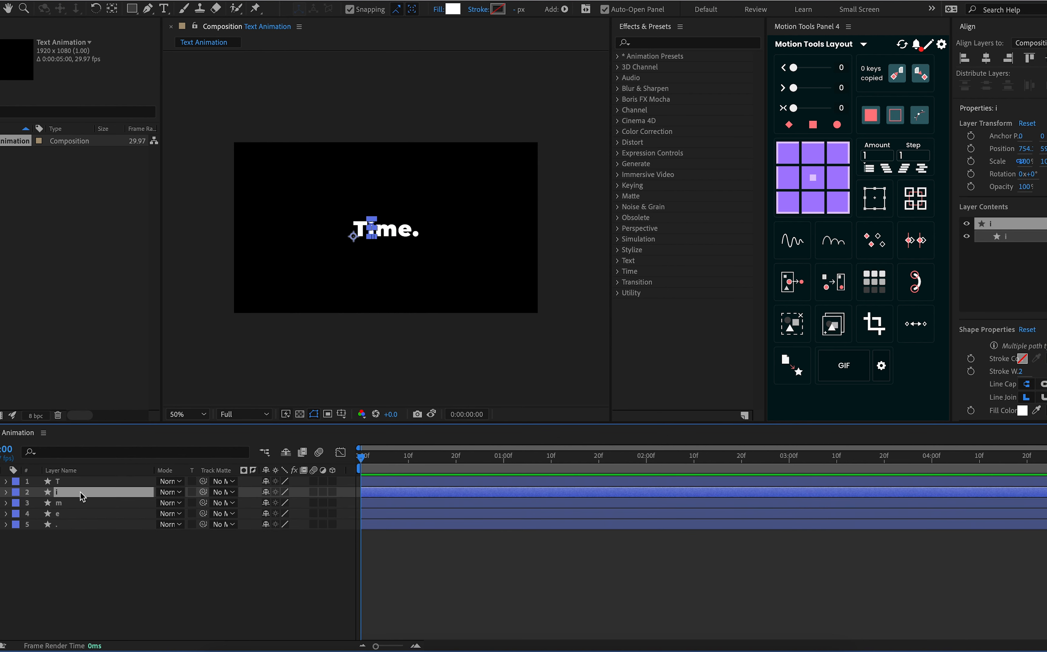
left_click(84, 503)
left_click(84, 512)
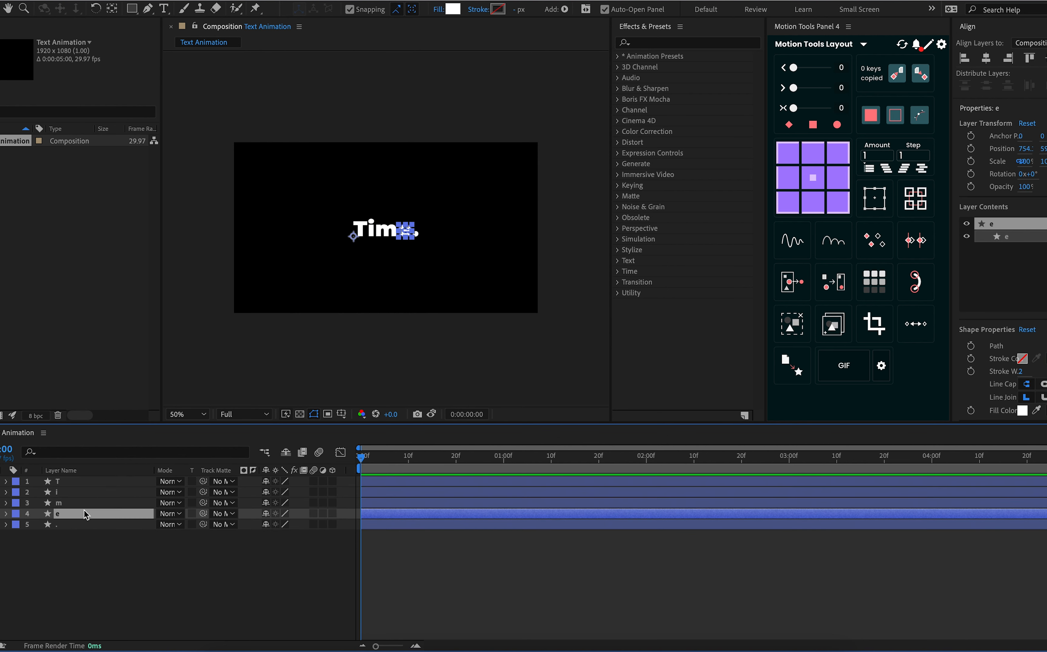
left_click(88, 526)
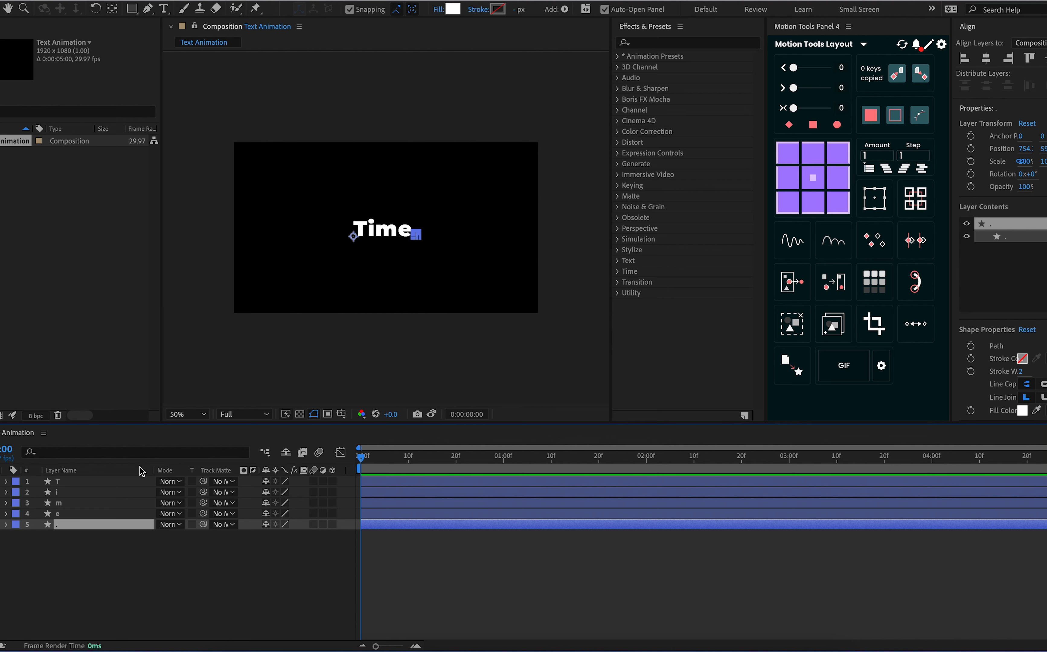
Move the T layer's anchor point to the upper-right corner of the letter with the Pan Behind tool
left_click(132, 485)
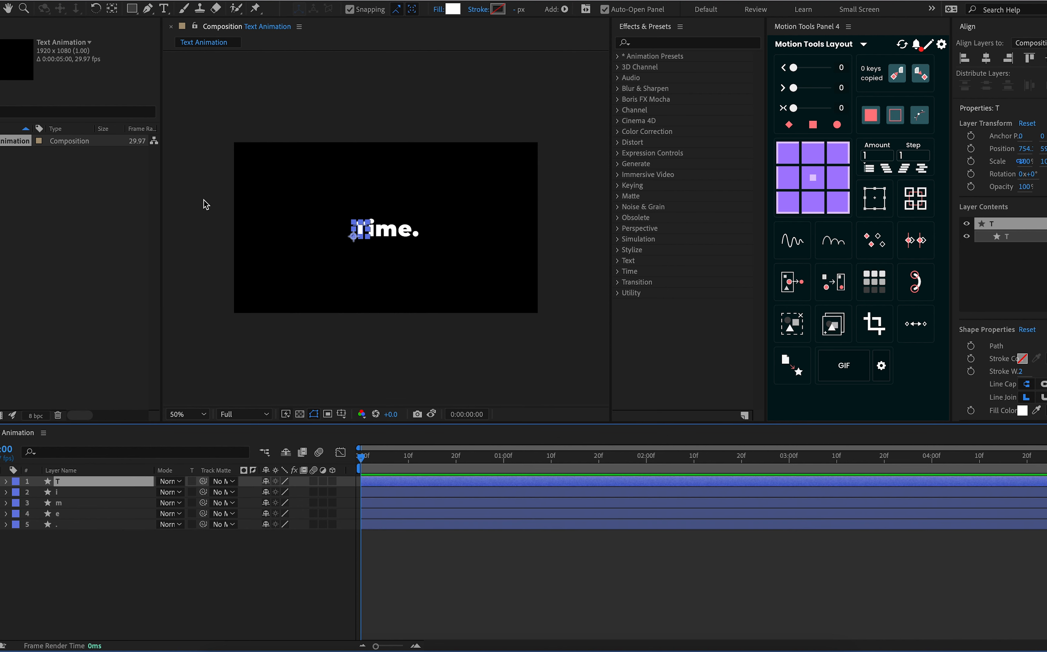
left_click(112, 9)
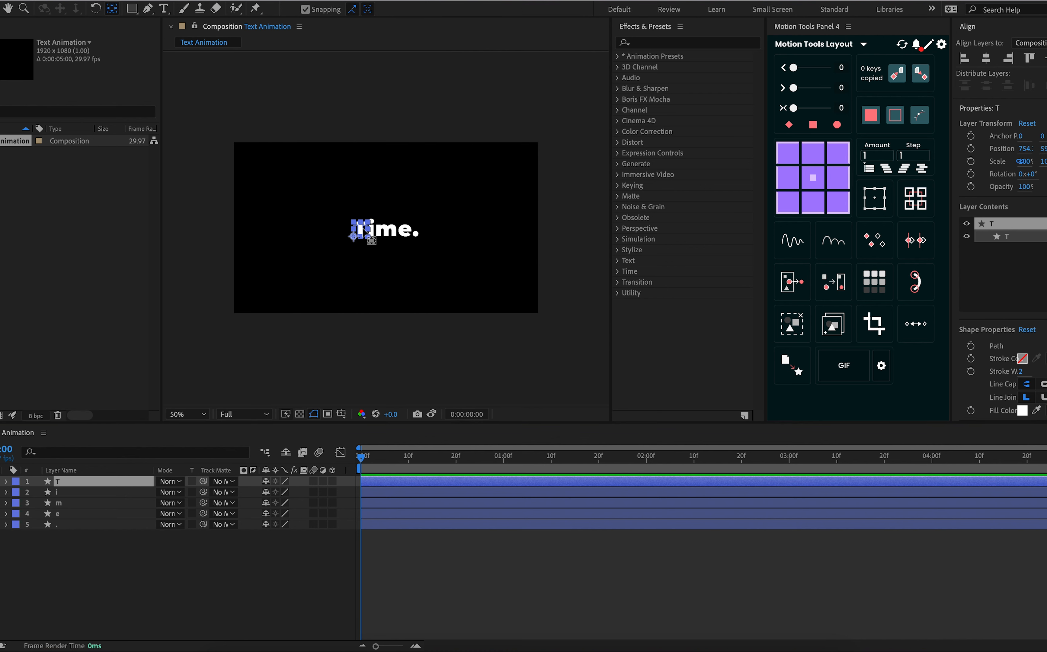
left_click_drag(355, 238, 372, 221)
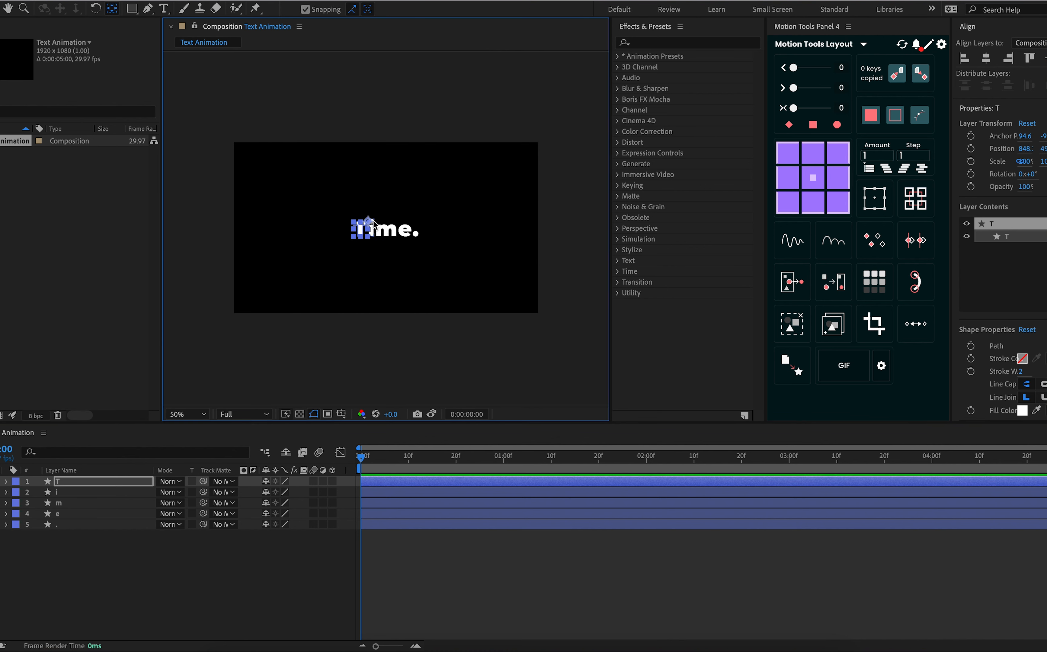
key("period")
key("period")
key("period")
key("comma")
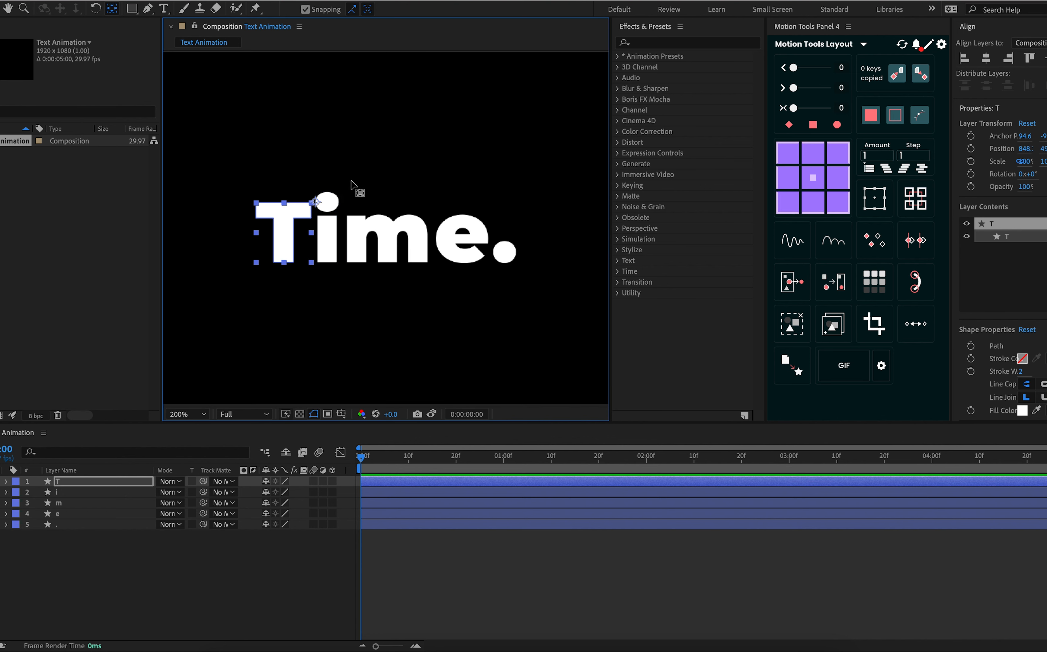
key("period")
left_click_drag(245, 176, 237, 177)
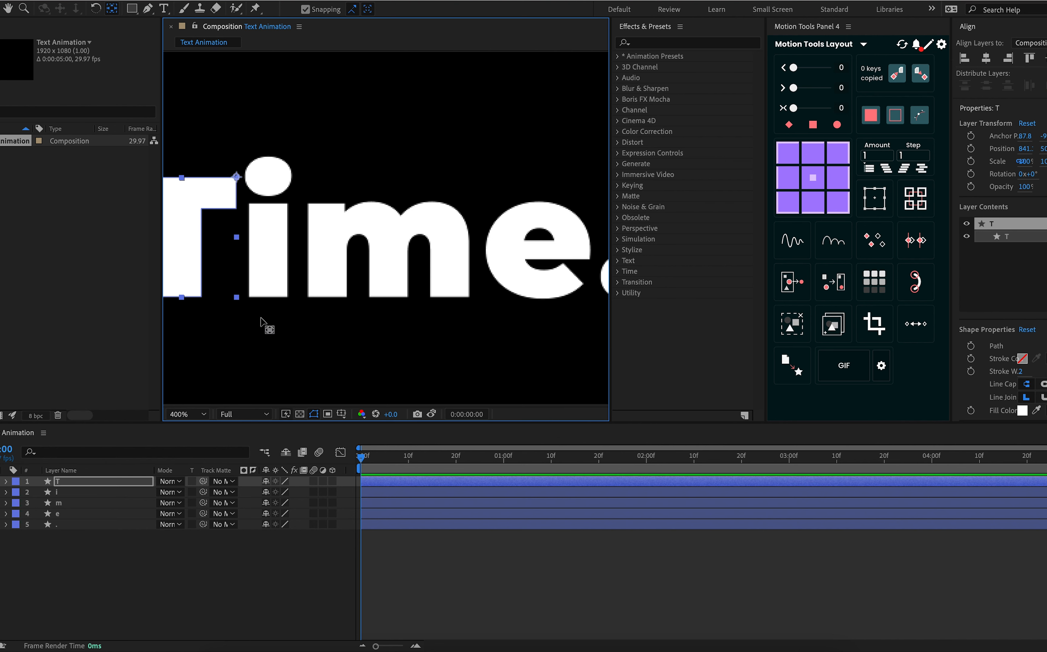
Set the anchor points of the i, m, e and period layers to their upper-right corners using Motion Tools
left_click(74, 493)
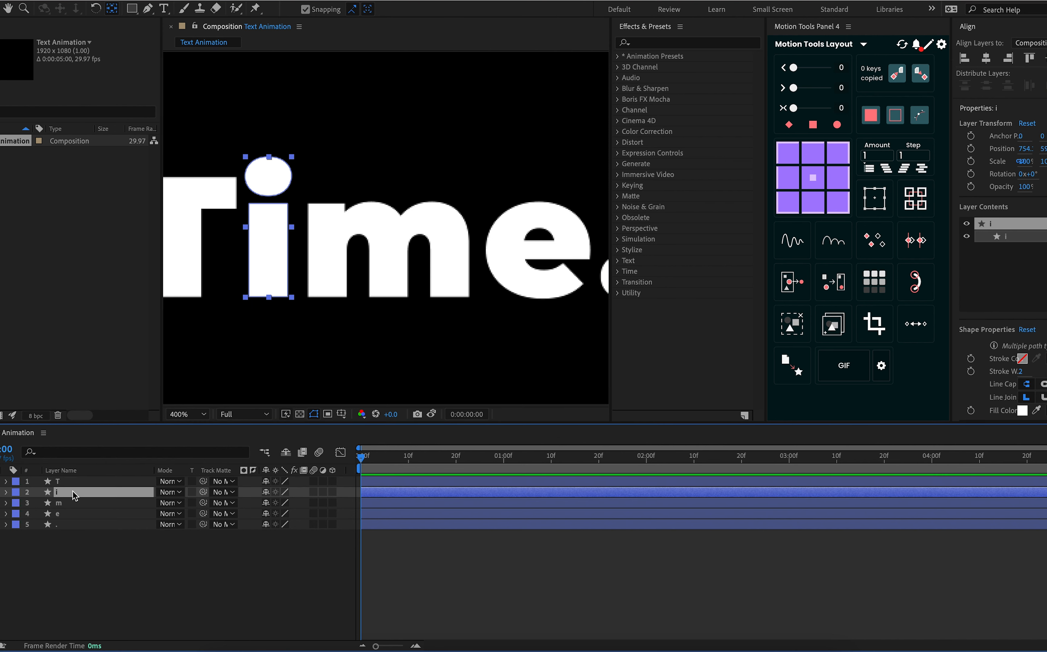
key("comma")
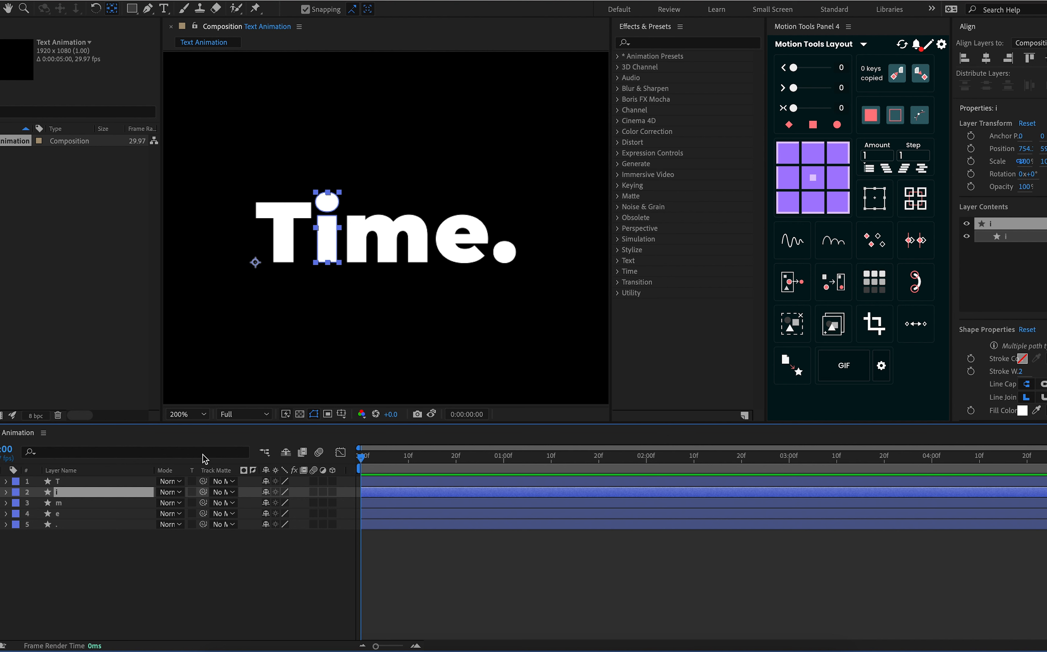
left_click(95, 524, "shift")
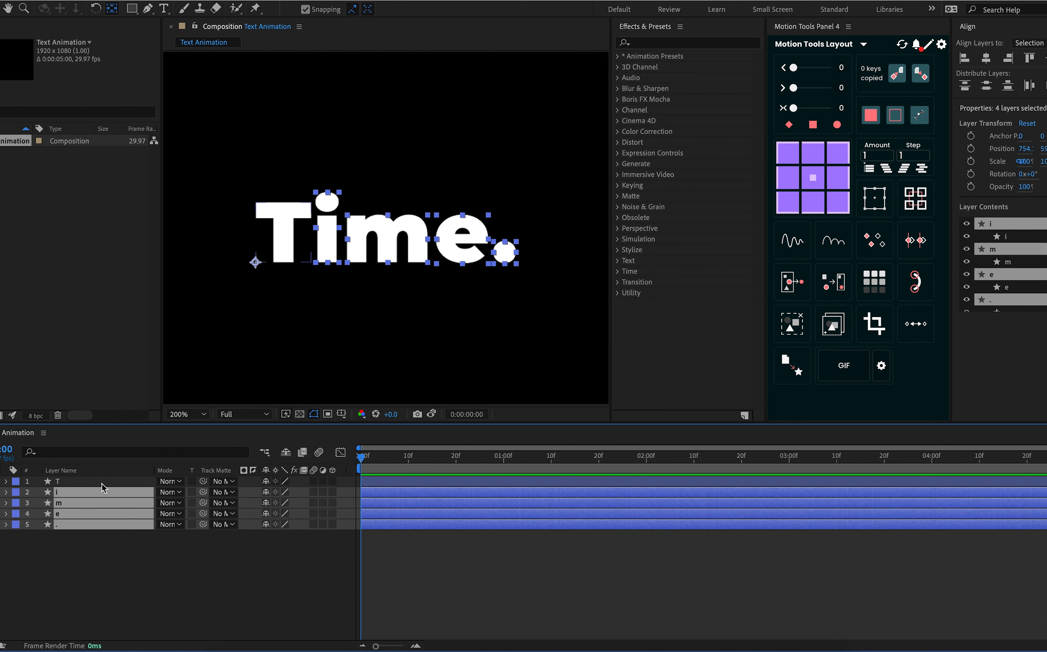
left_click(836, 160)
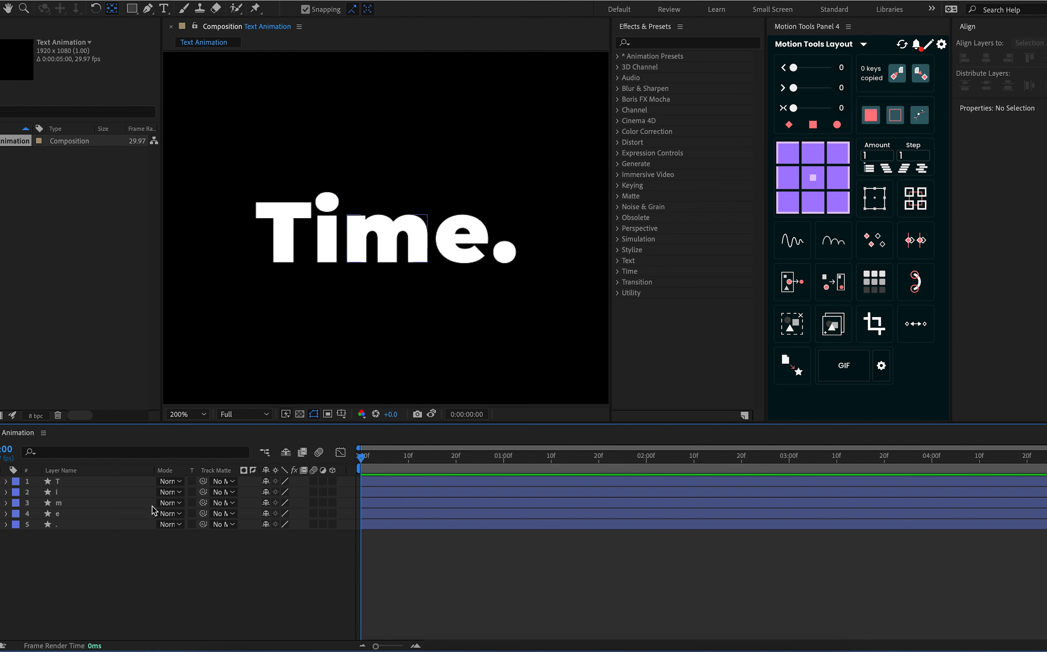
Reveal Position on all five character layers and add Position keyframes to them at frame 8
key("comma")
key("comma")
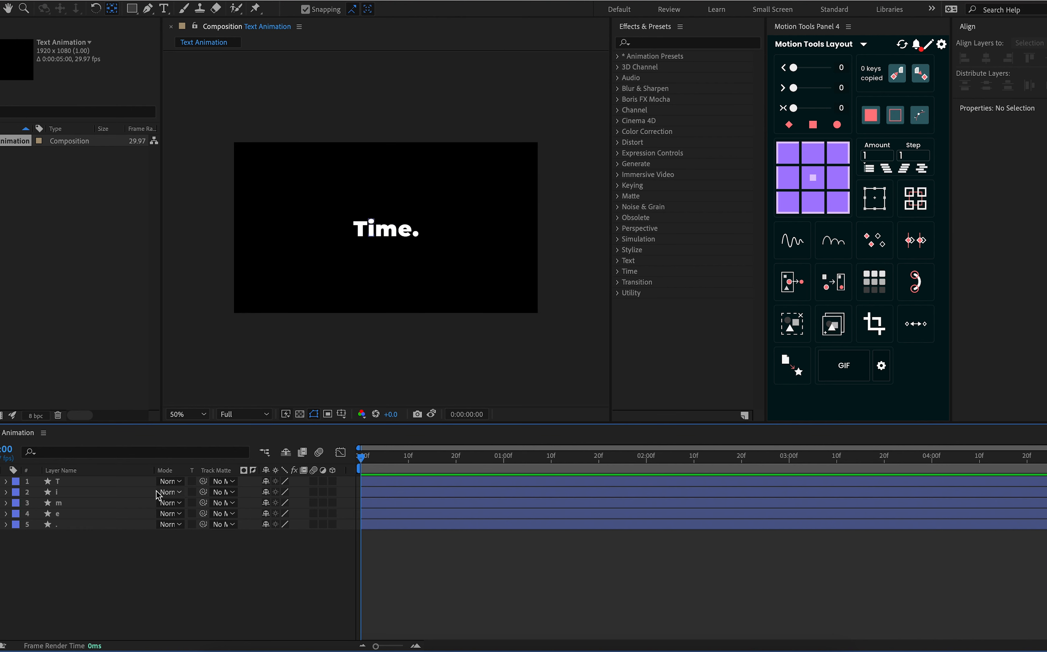
key("period")
key("period")
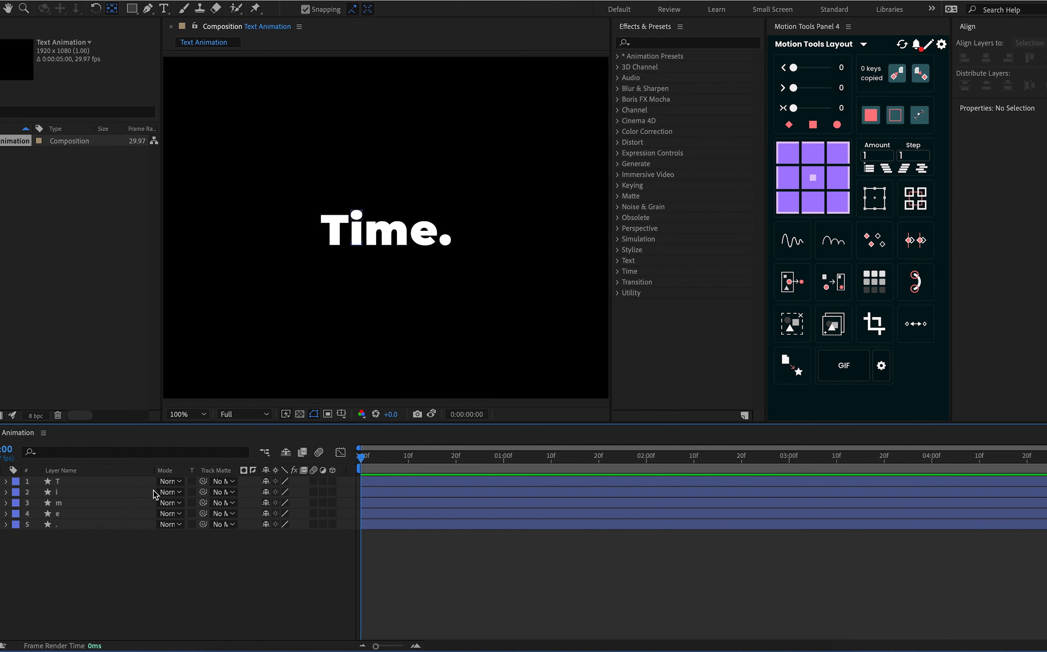
left_click(100, 482)
left_click(94, 527, "shift")
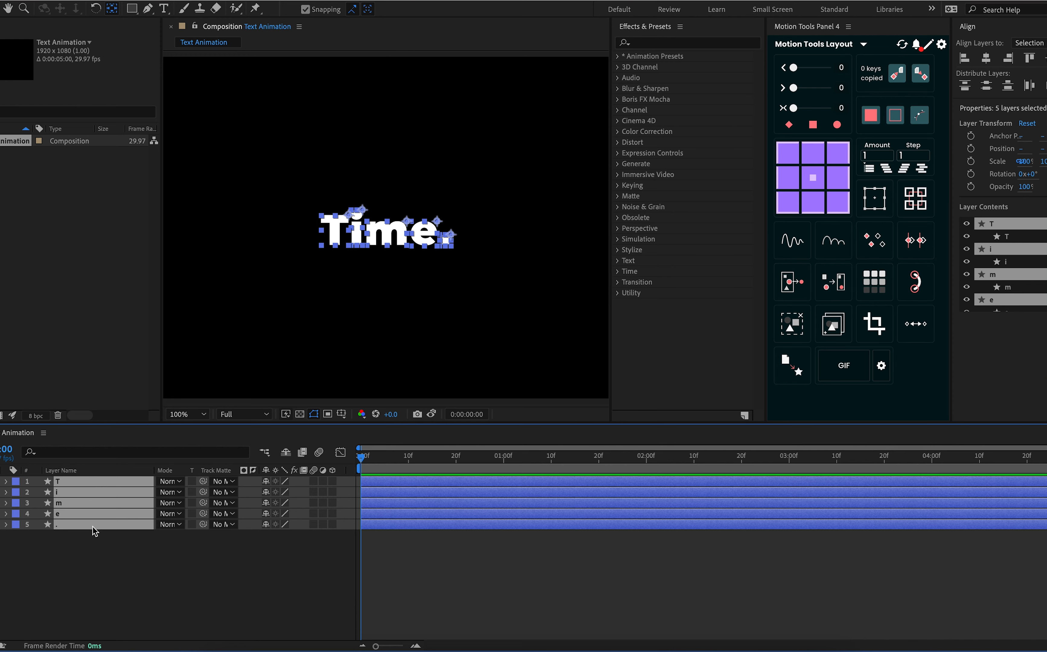
key("p")
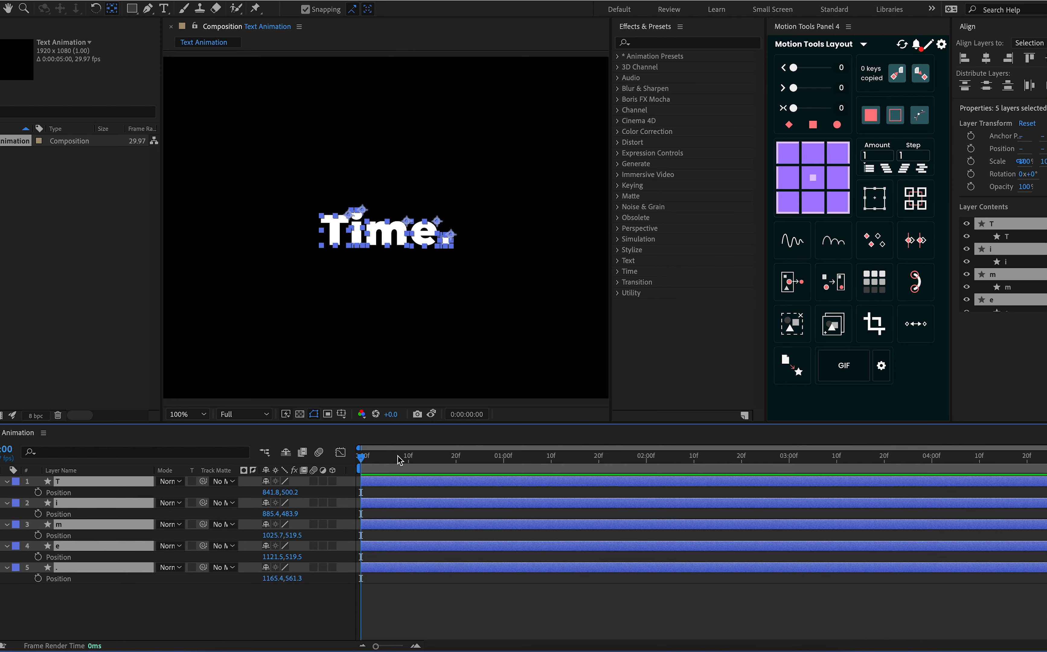
key("equal")
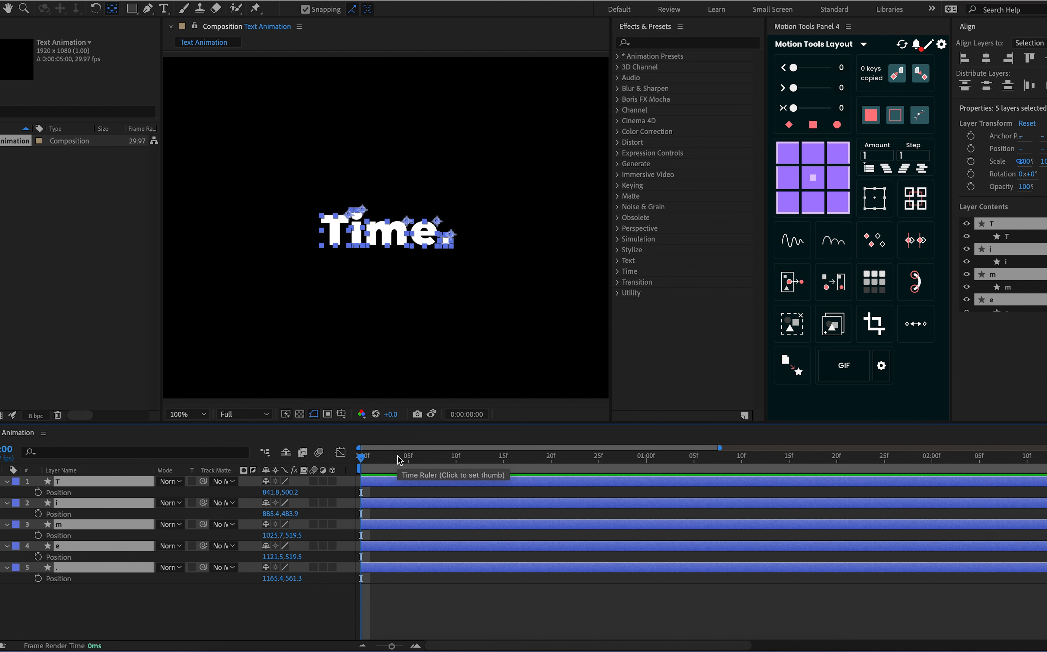
key("equal")
left_click(500, 460)
left_click(506, 462)
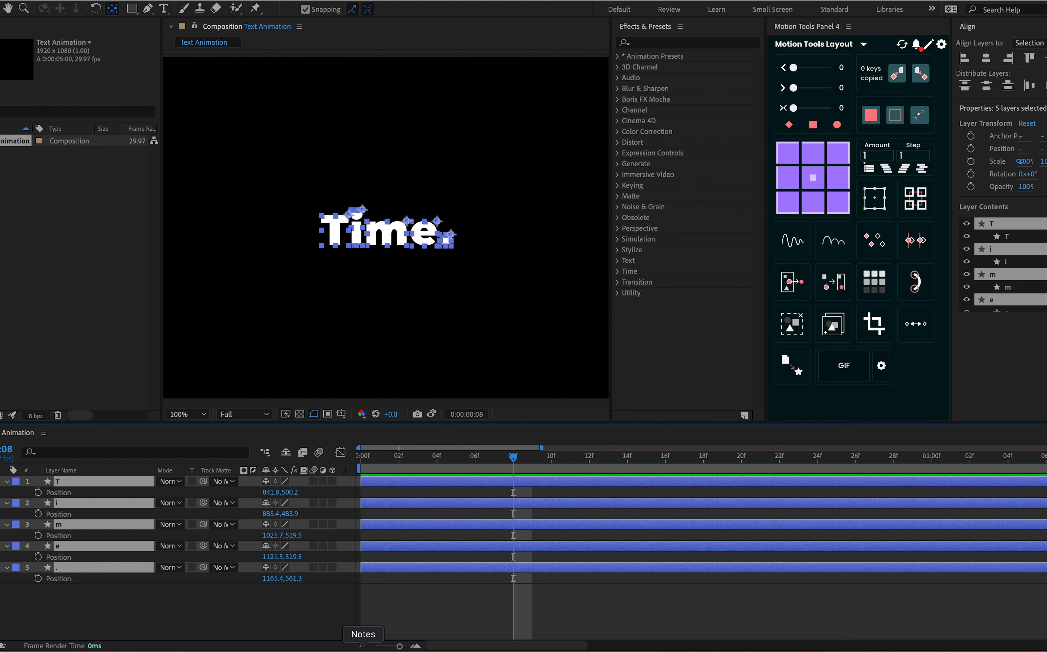
left_click(38, 492)
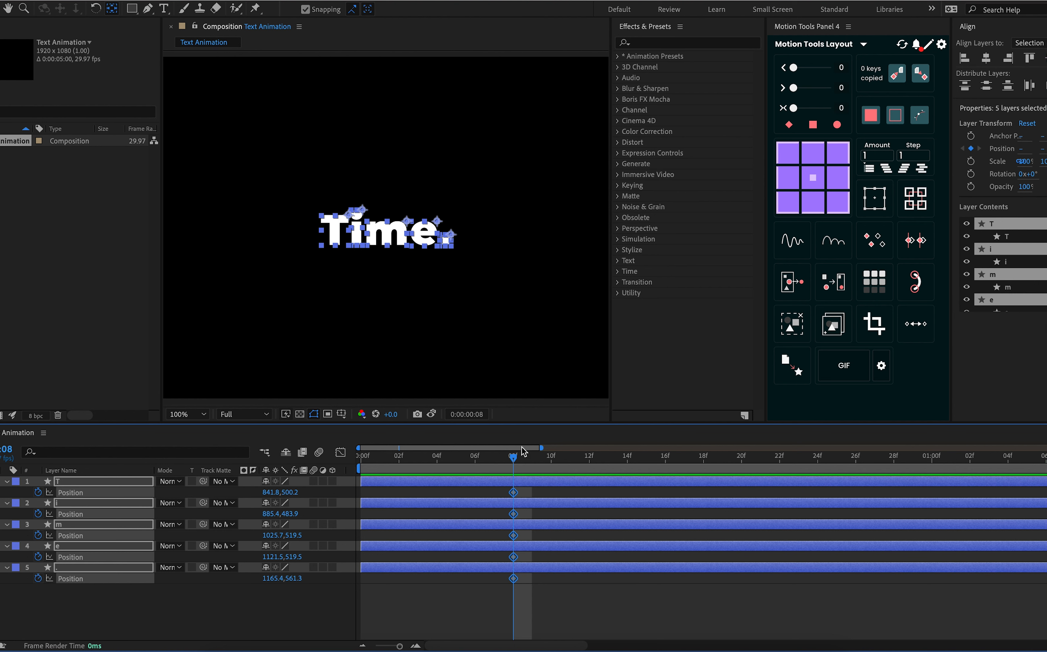
At frame 0, move all five character layers straight up together, bringing the T layer's Position to 841.8, 382.2
left_click_drag(513, 456, 228, 480)
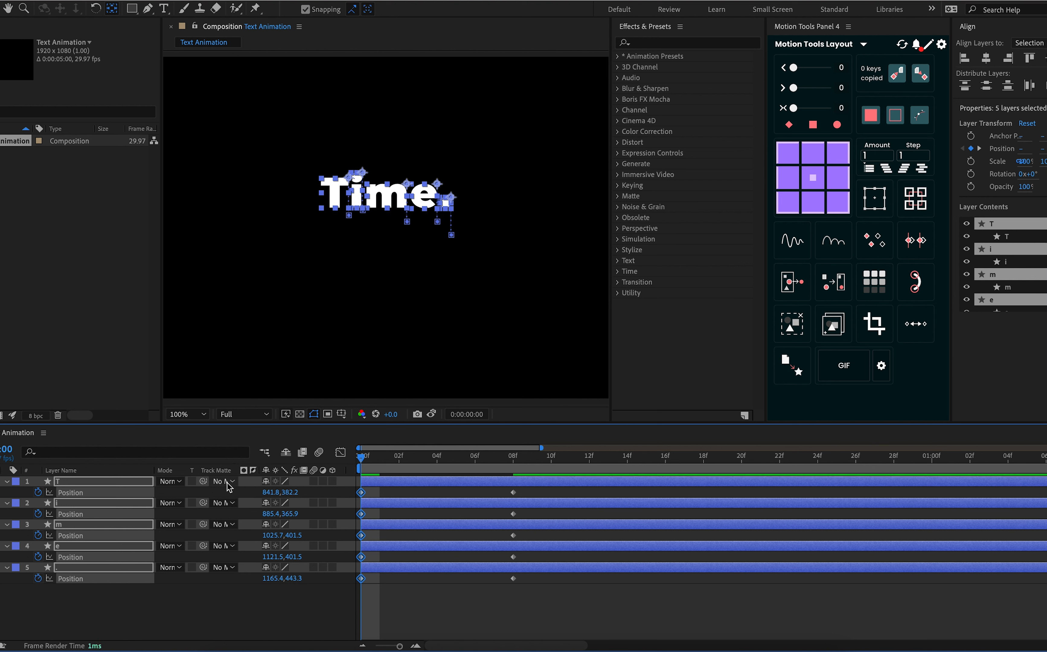
left_click(171, 629)
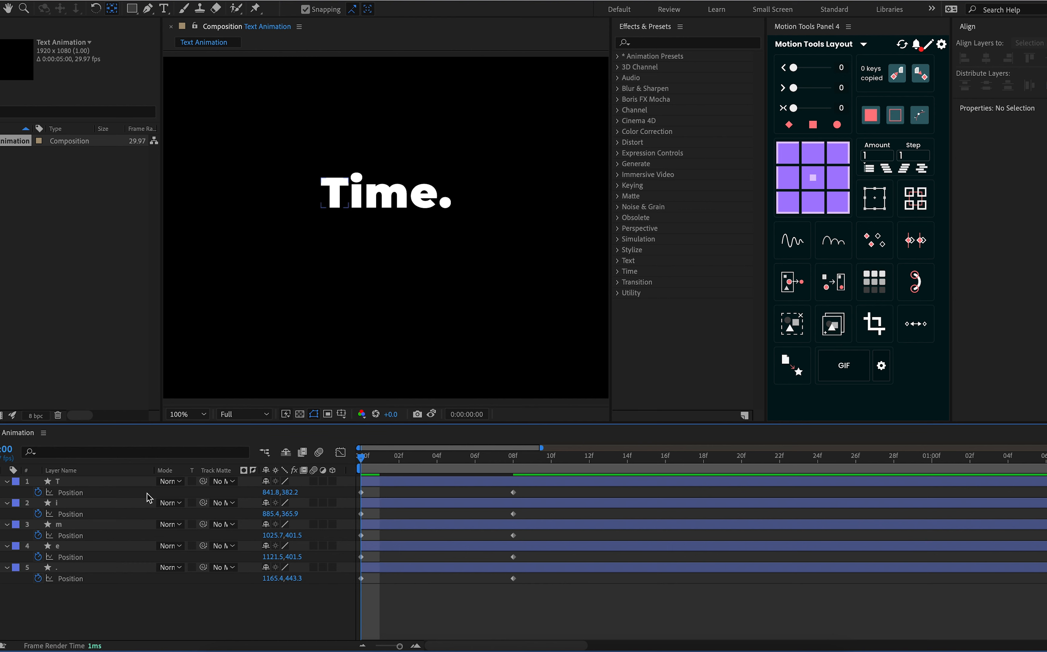
Reveal the T layer's Scale and Rotation, and add Scale keyframes at frames 0 and 8 and a Rotation keyframe at frame 8
left_click(113, 482)
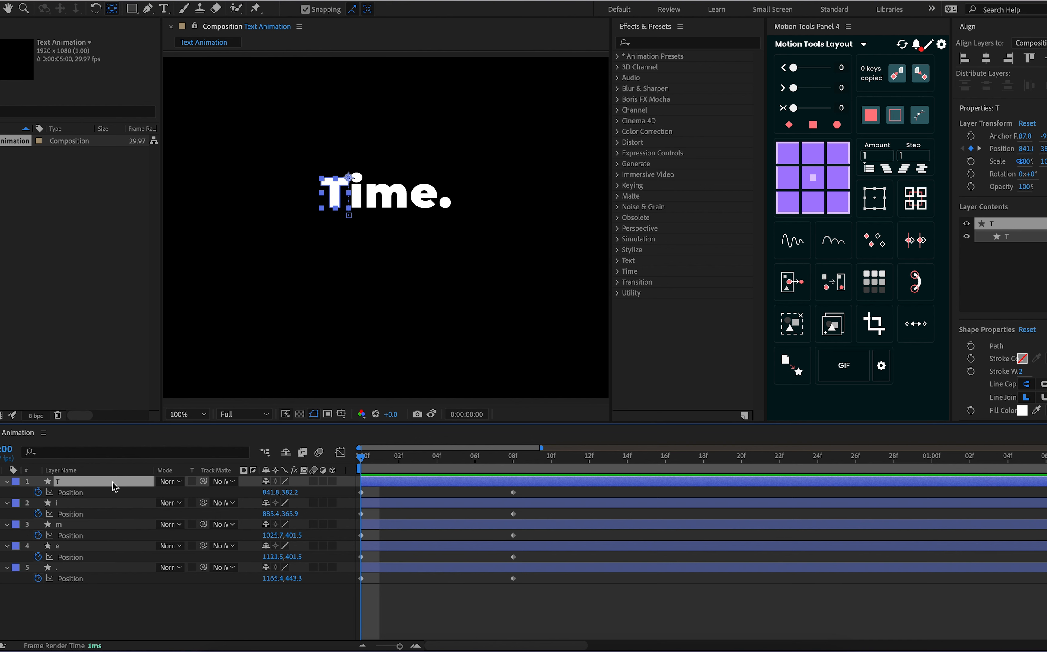
key("shift+s")
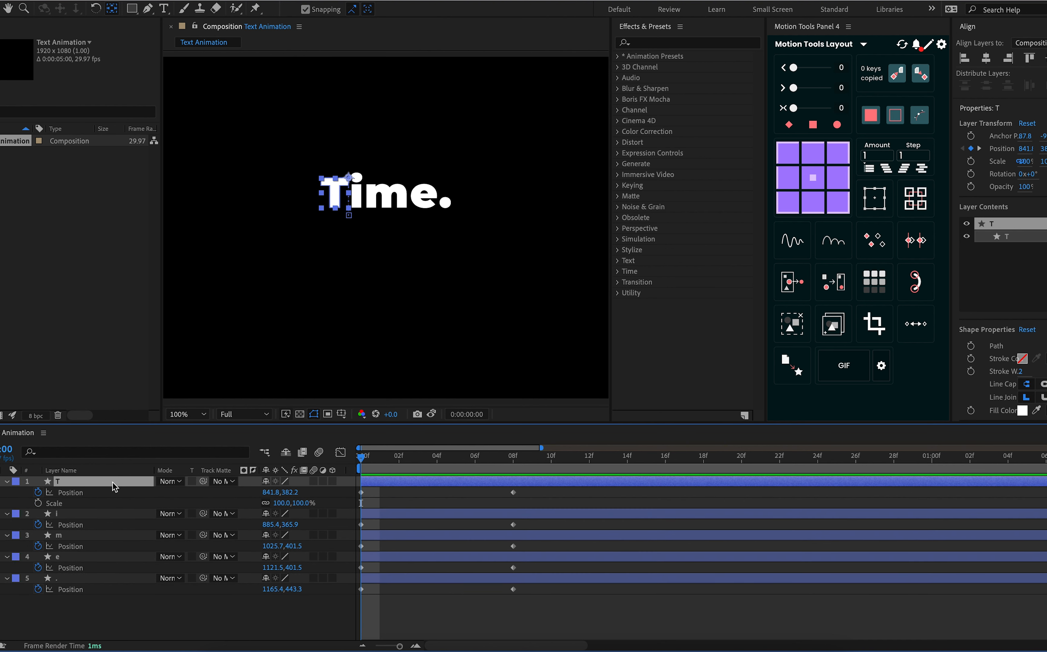
key("shift+r")
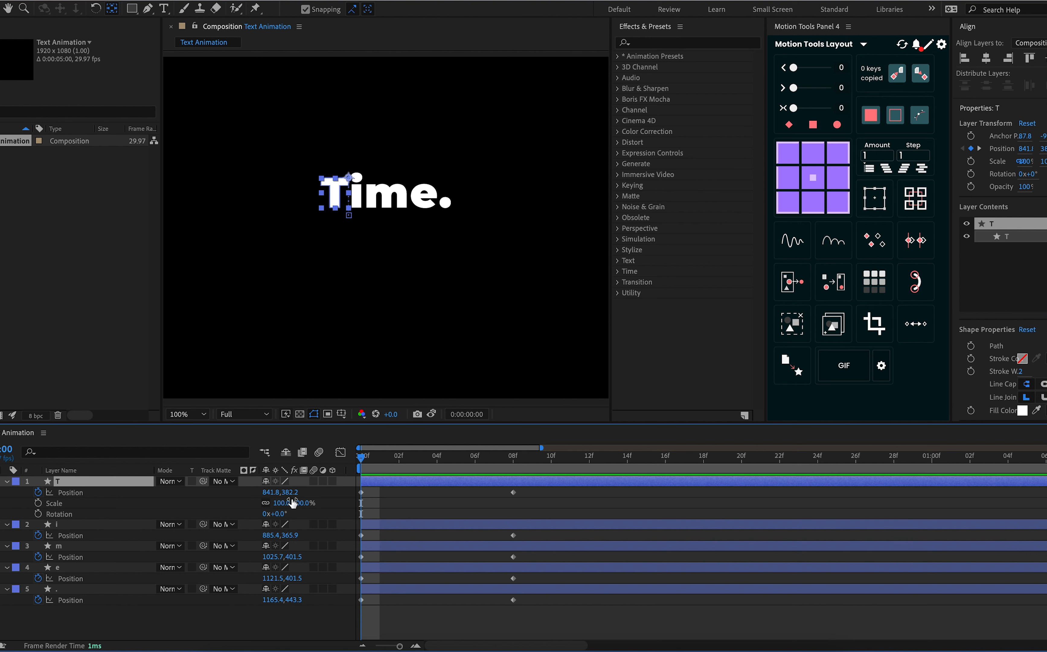
left_click(38, 503)
left_click_drag(436, 465, 512, 492)
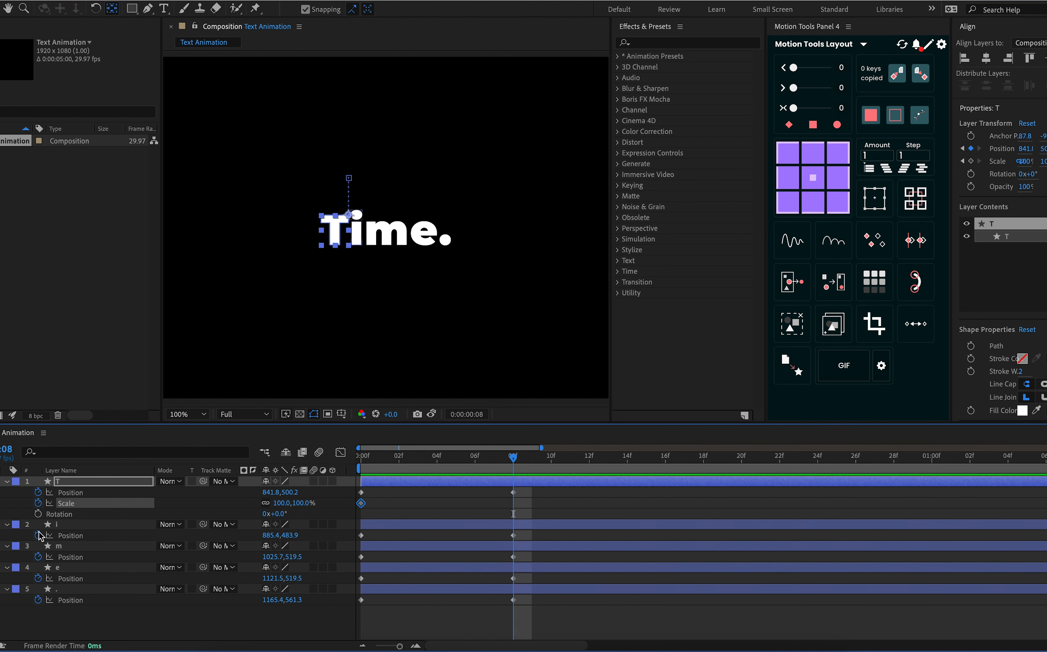
left_click(9, 503)
left_click(38, 514)
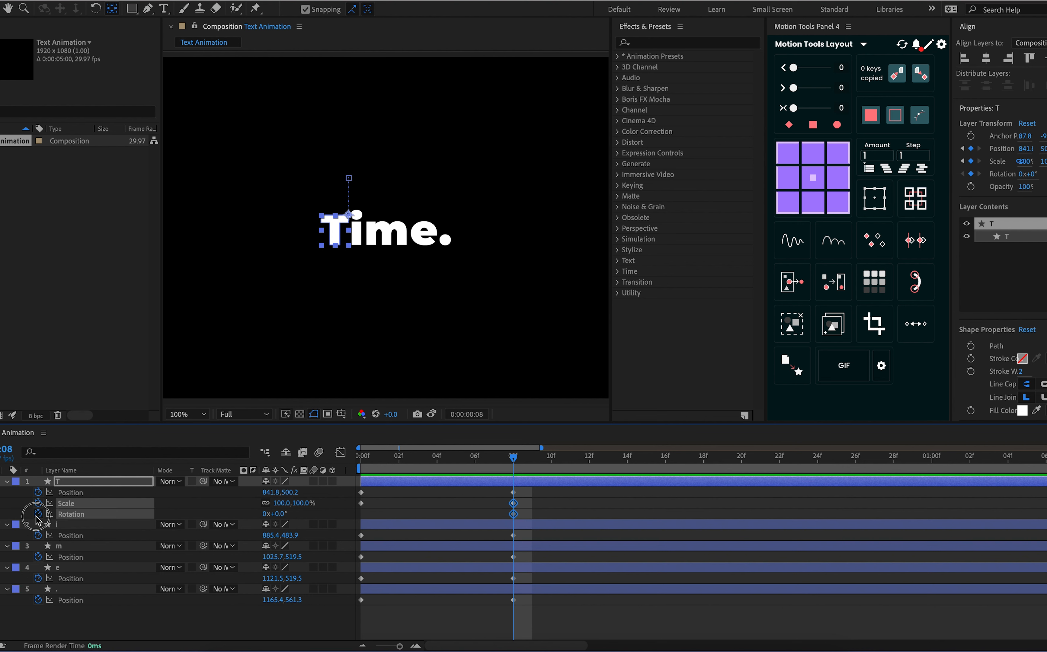
At frame 0, set the T layer's Rotation to 50° and its Scale to 30%
left_click_drag(513, 456, 360, 491)
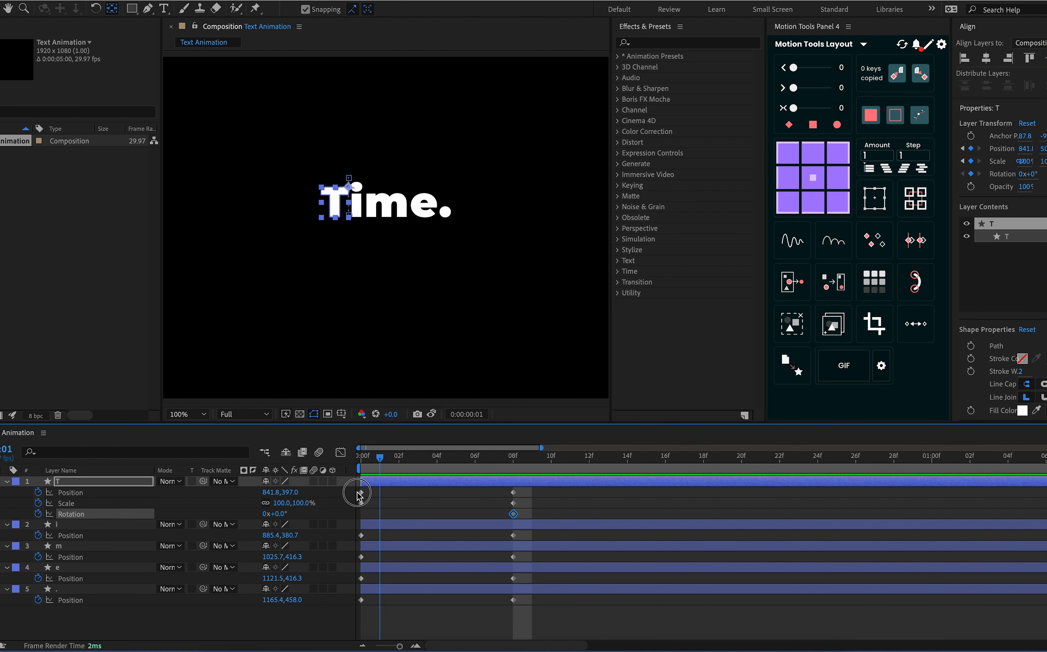
left_click(280, 516)
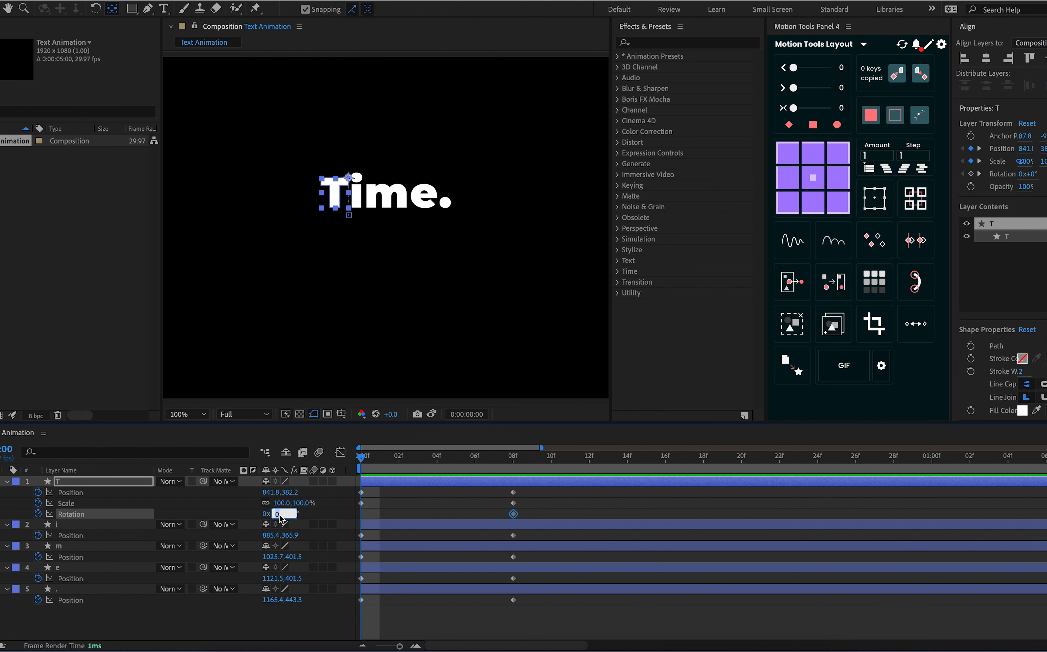
key("Return")
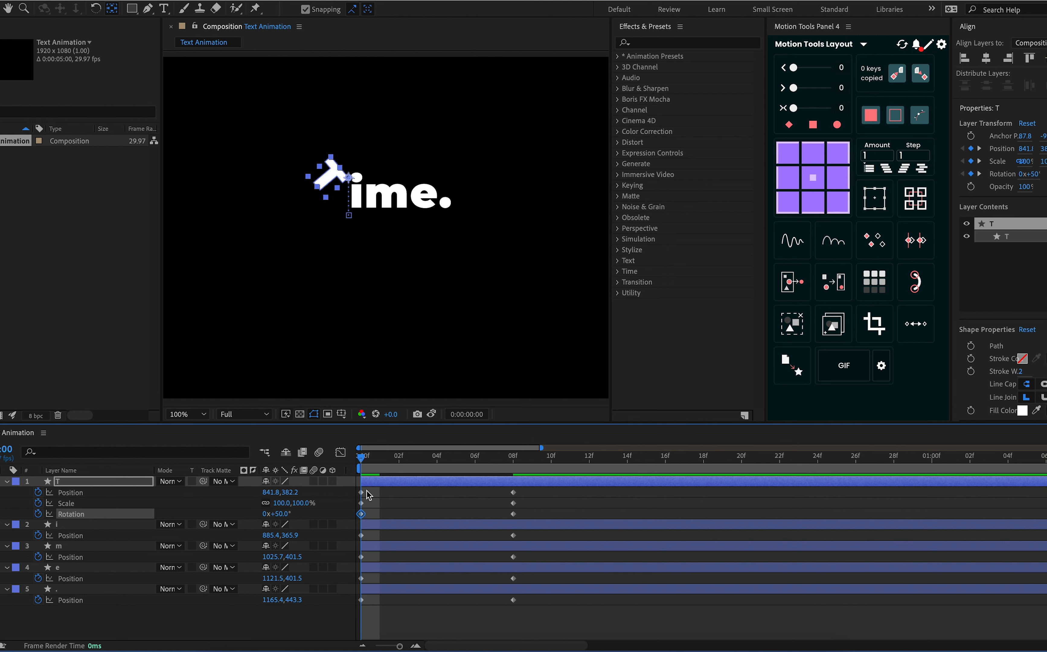
left_click(362, 504)
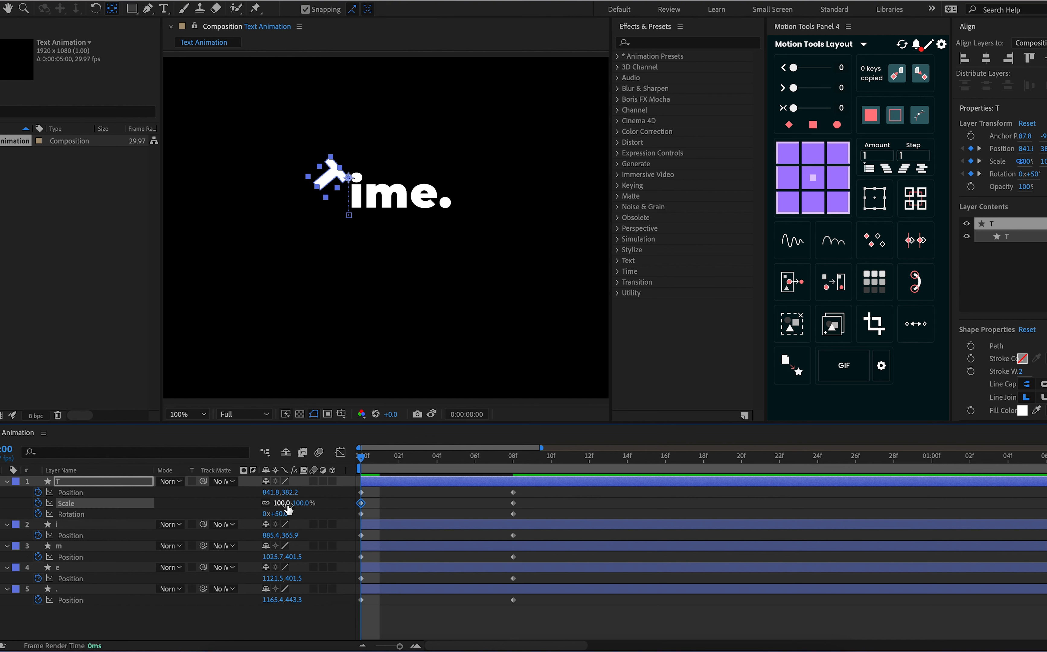
left_click(284, 504)
type("30")
key("Return")
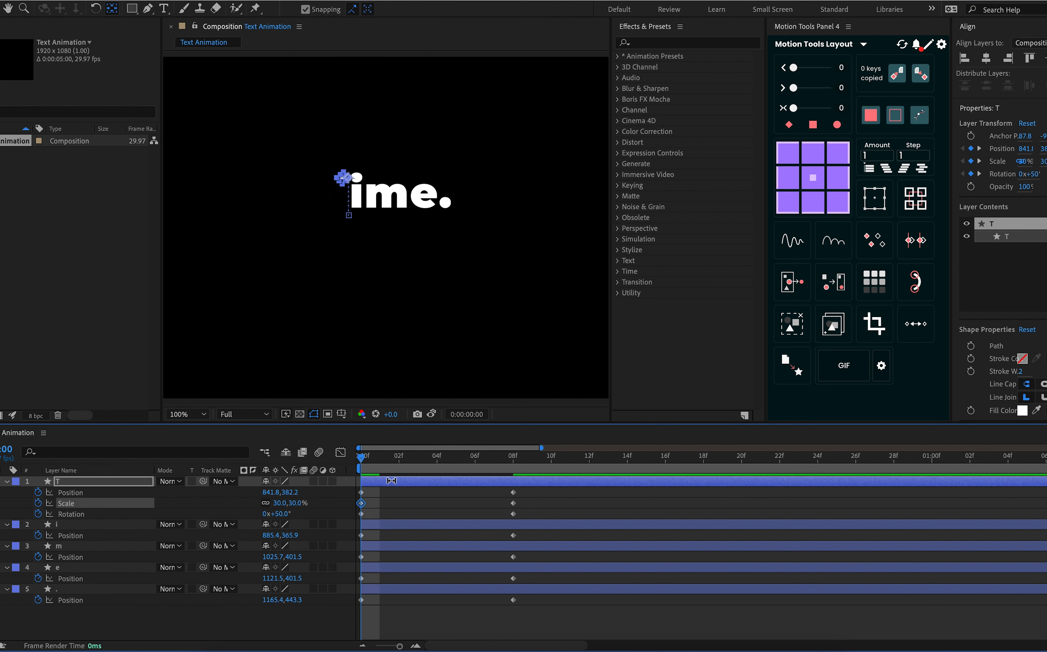
Apply Easy Ease to the frame 0 keyframes of all five character layers
left_click(385, 501)
left_click_drag(371, 488, 362, 608)
key("F9")
left_click(396, 613)
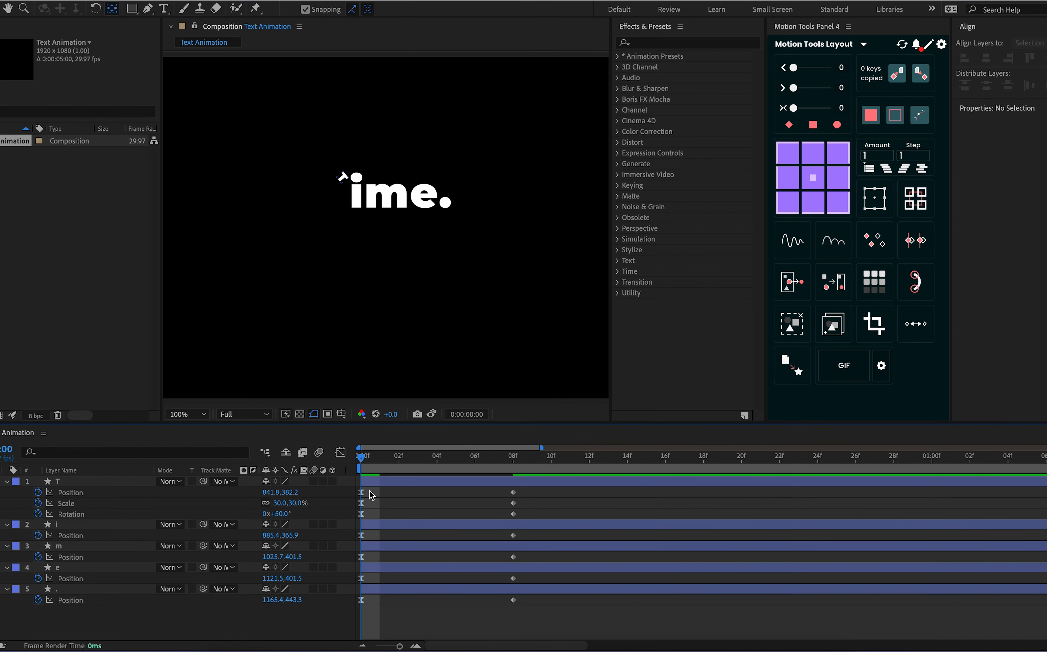
Copy the T layer's Scale and Rotation keyframes onto the i, m, e and period layers at frame 0, and preview the animation
left_click_drag(539, 503, 356, 524)
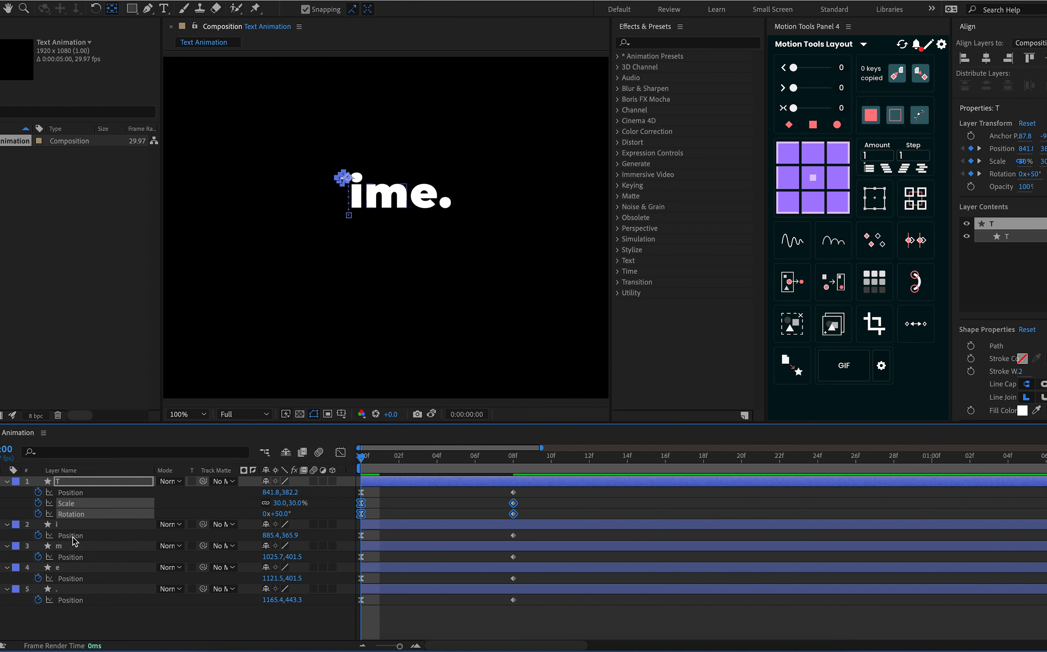
left_click(74, 525)
left_click(92, 588)
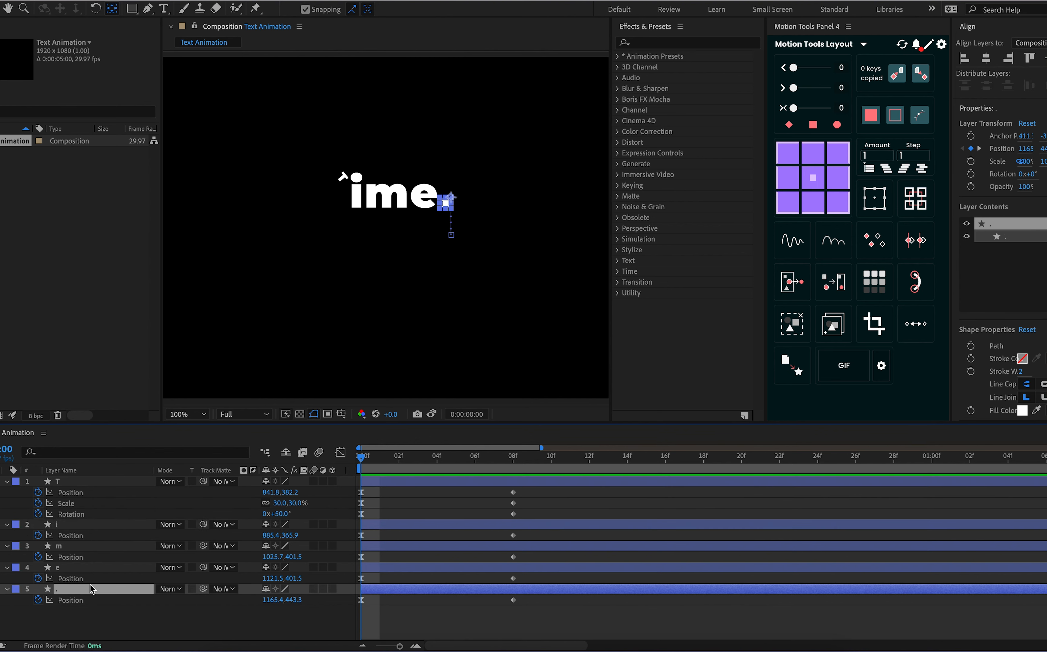
left_click(80, 559, "shift")
left_click(80, 567)
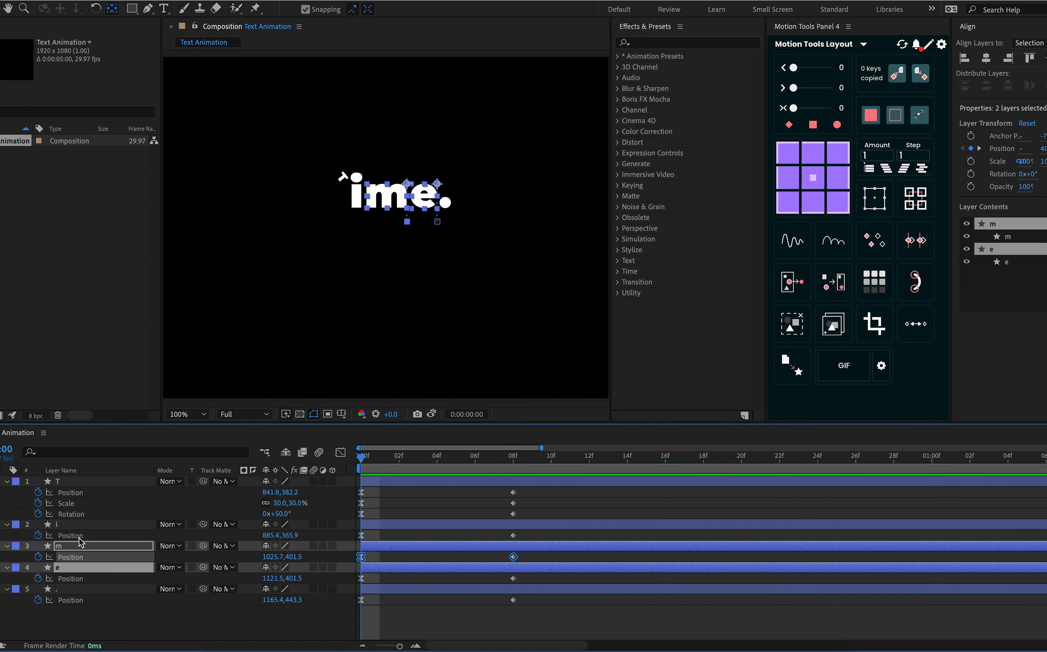
left_click(79, 526)
left_click(80, 591, "shift")
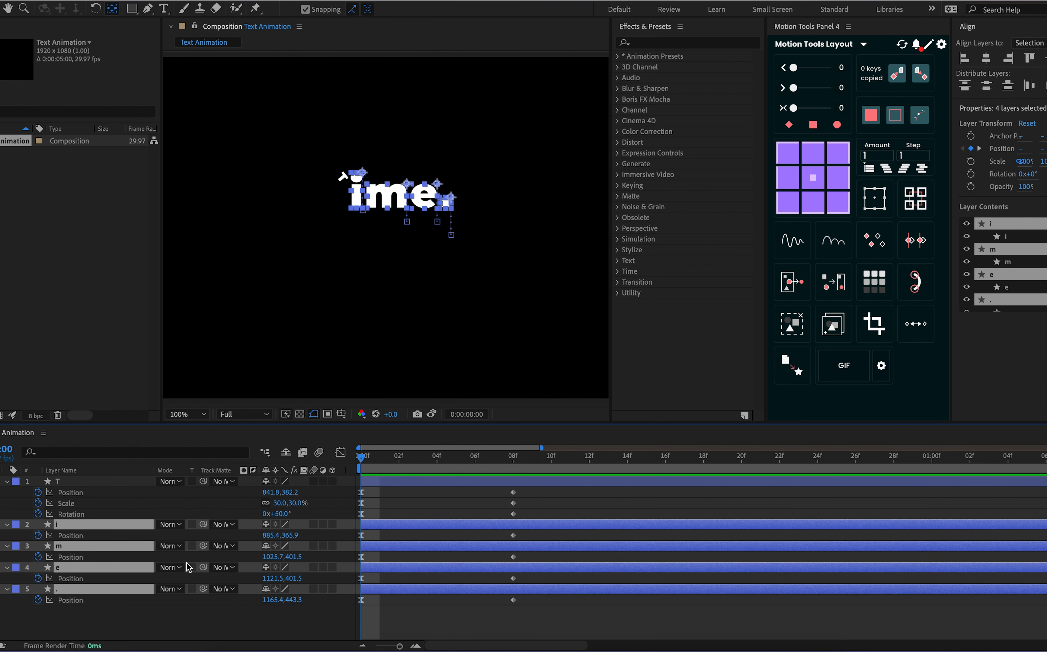
key("super+v")
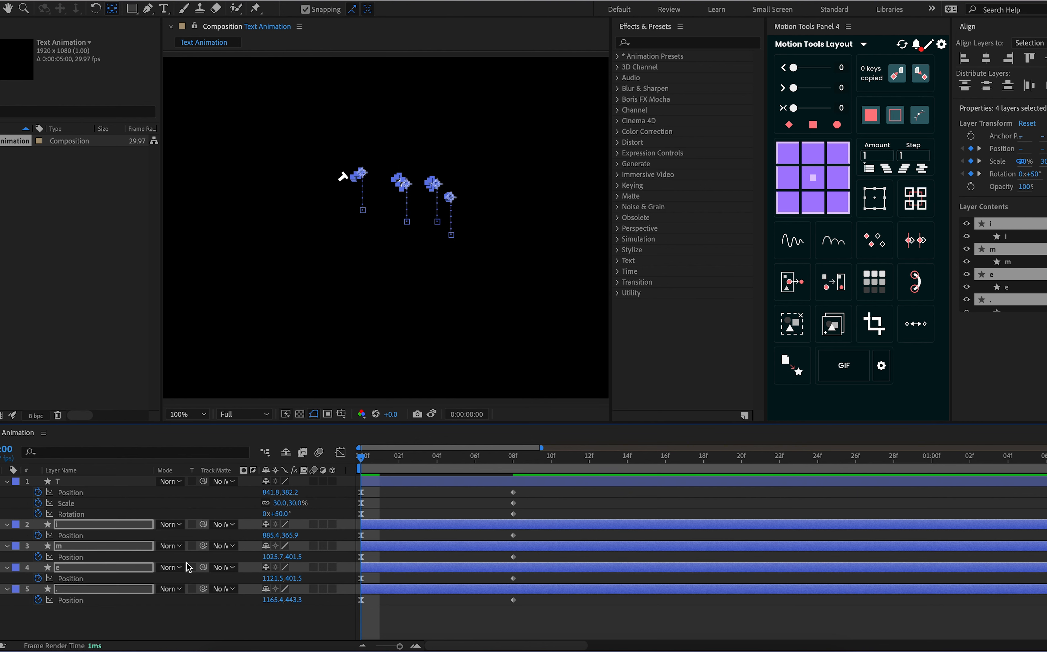
key("space")
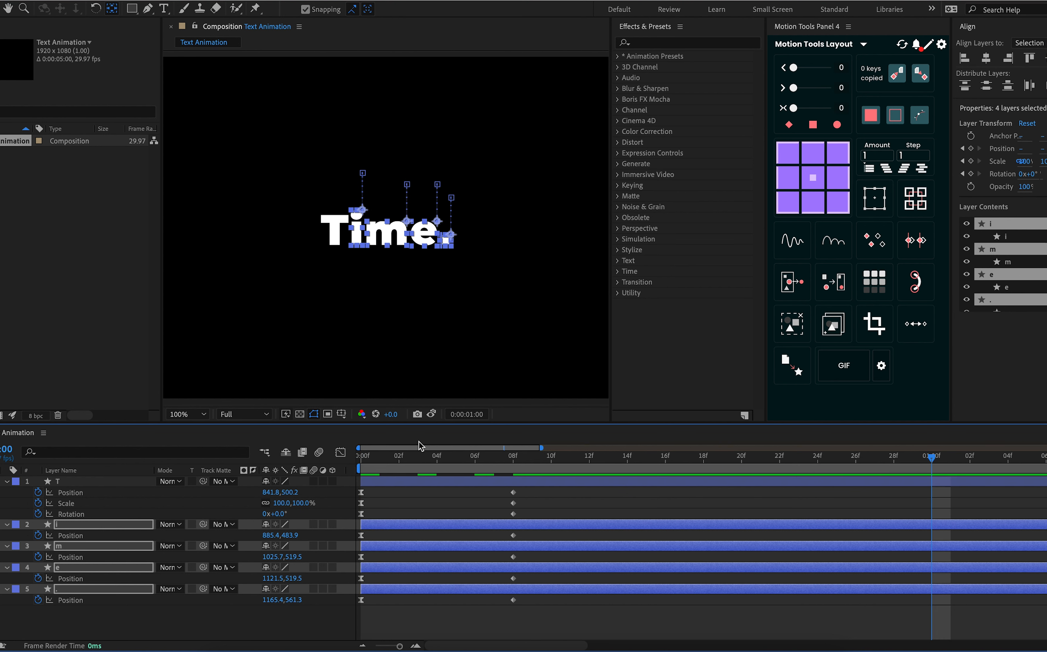
key("Home")
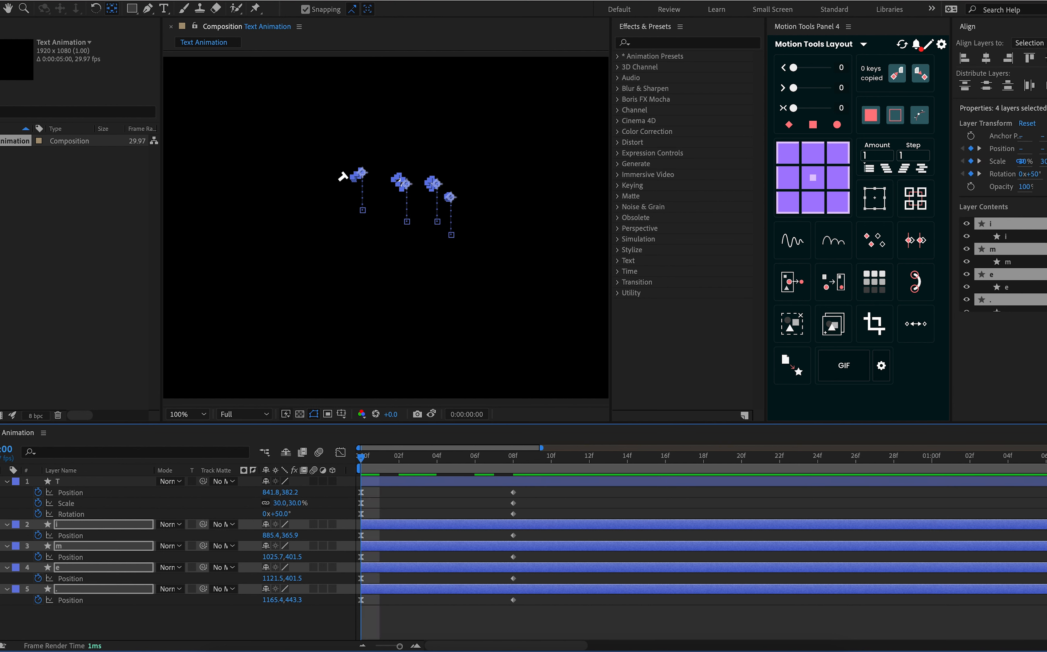
Collapse and hide the i, m, e and period layers, and scrub through the T's animation up to frame 7
left_click(7, 525)
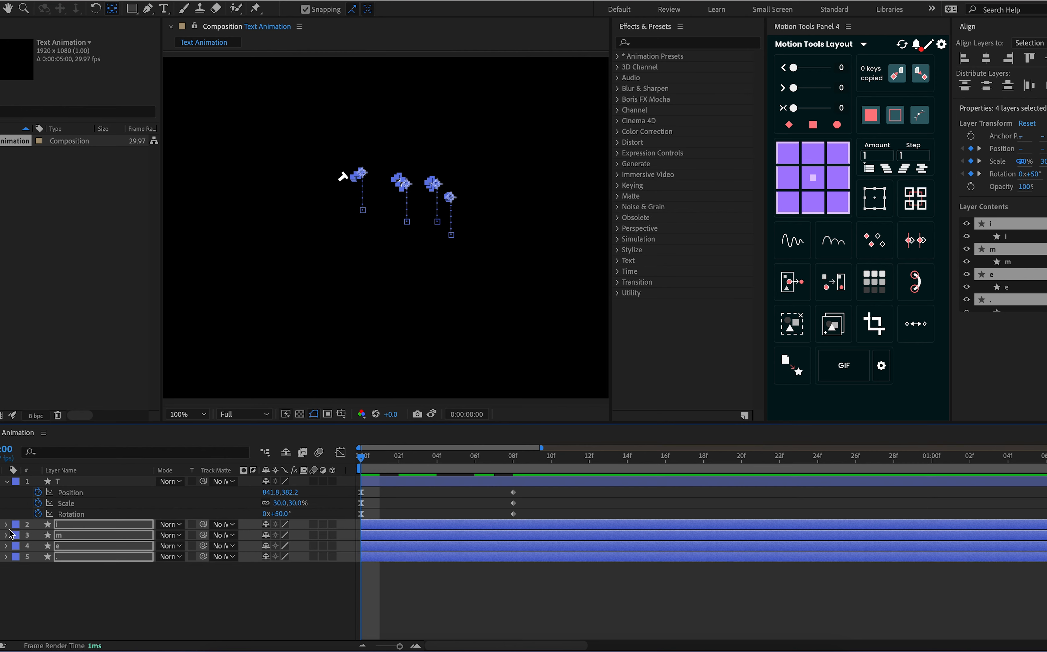
left_click(7, 536)
left_click(7, 559)
left_click(72, 585)
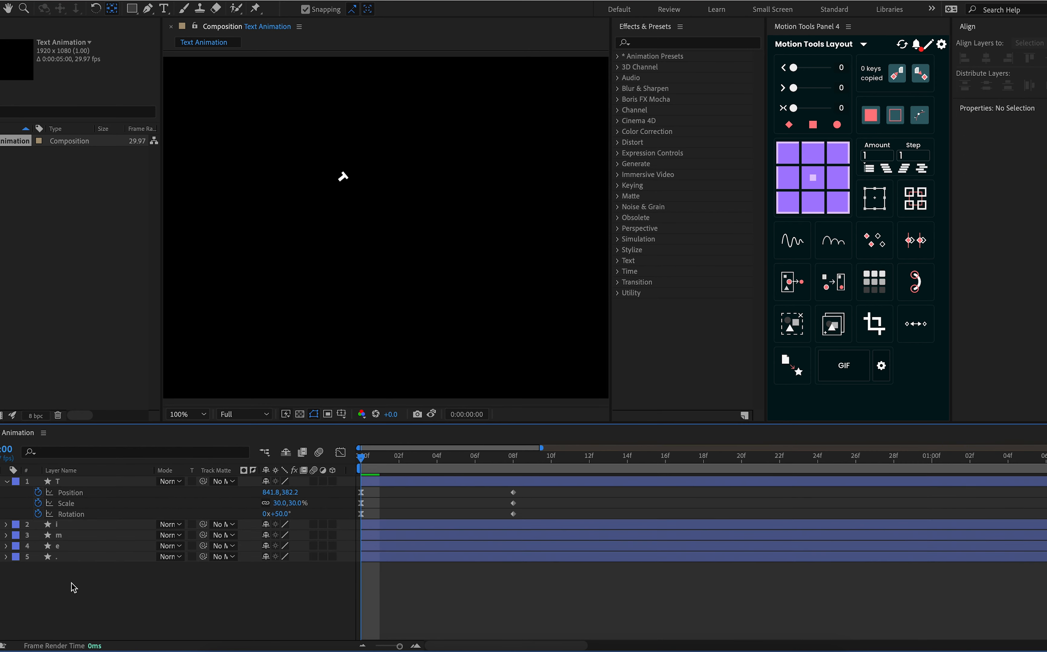
left_click_drag(397, 464, 312, 530)
left_click_drag(409, 537, 494, 553)
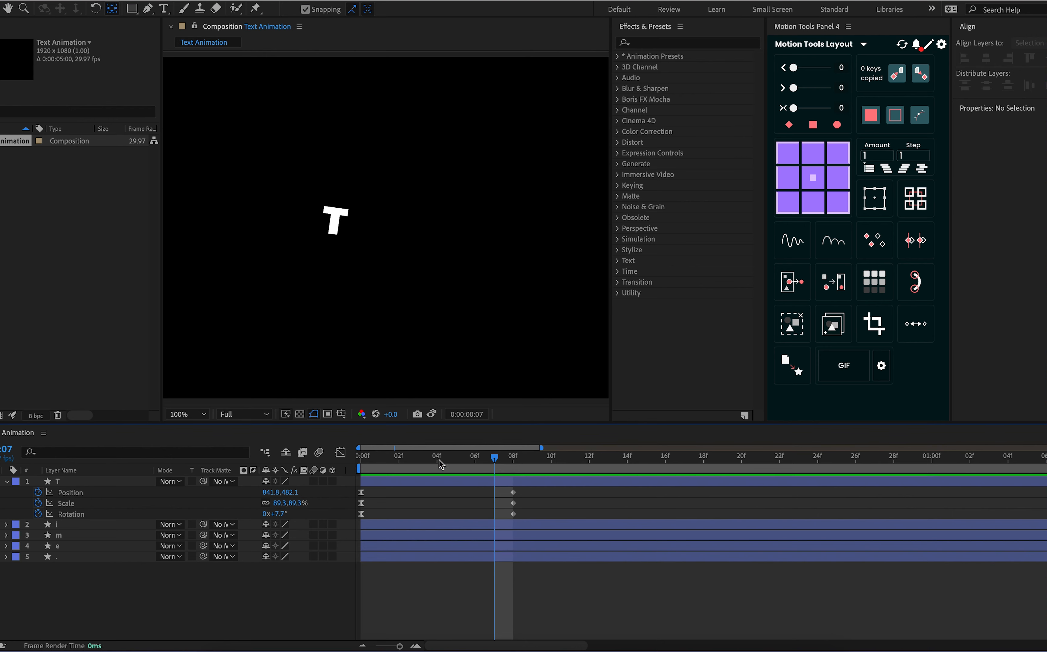
Set the composition magnification to Fit up to 200%, show the rulers and place the playhead at frame 10 with the T layer selected
left_click(186, 414)
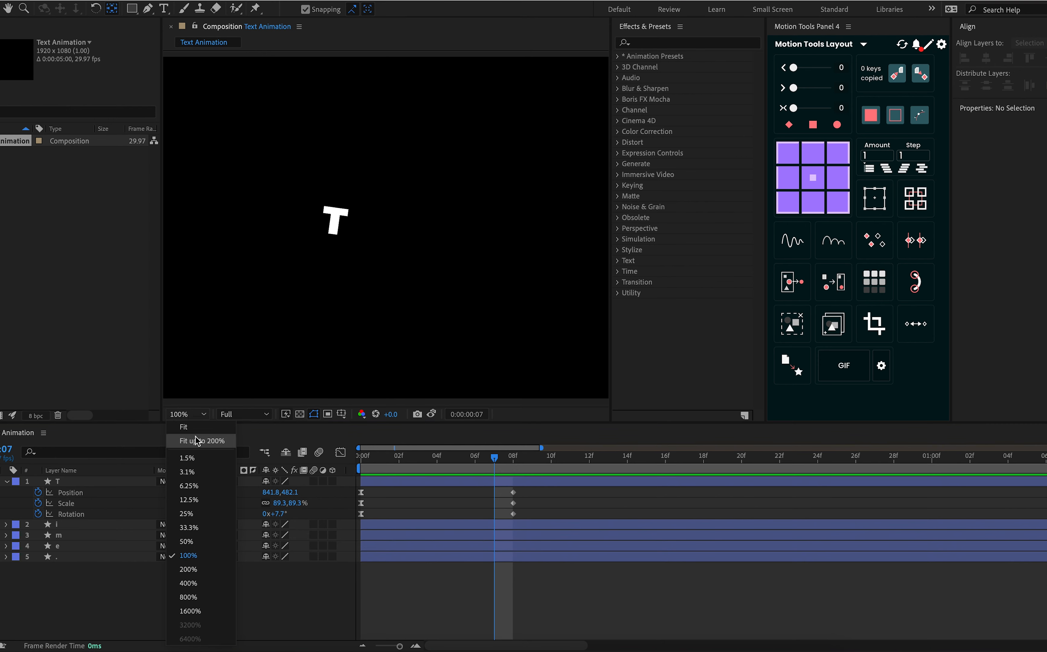
left_click(197, 441)
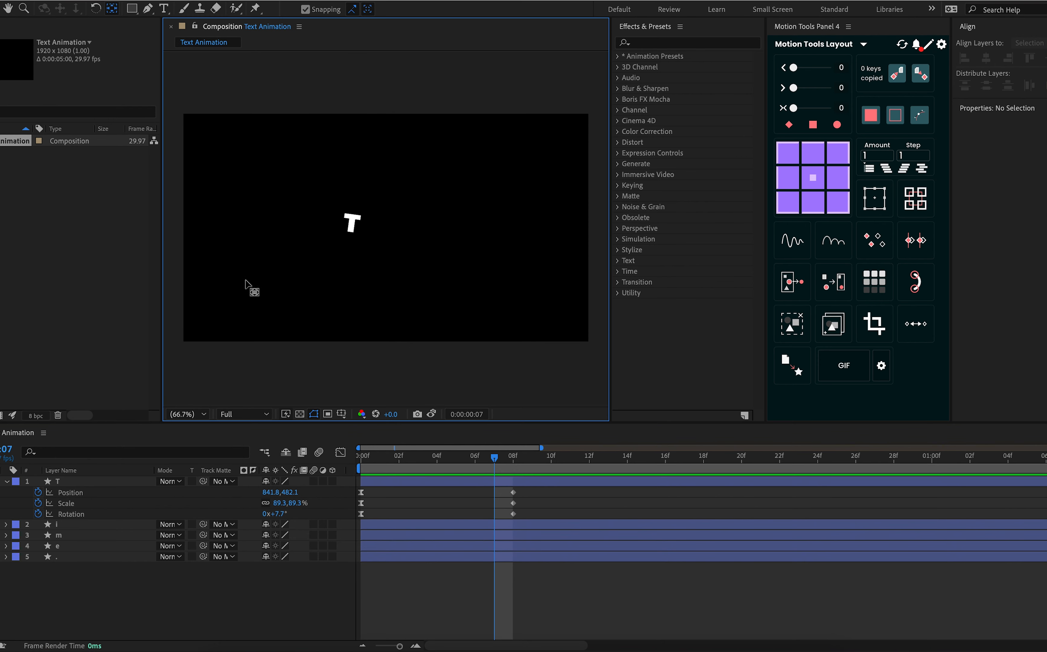
key("super+r")
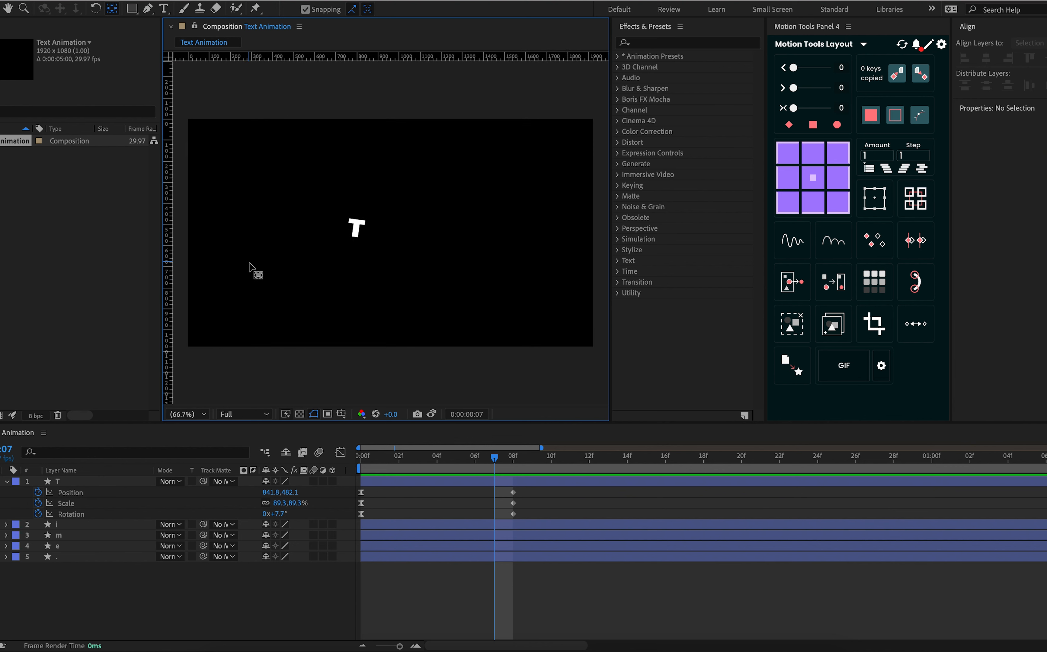
left_click_drag(494, 462, 512, 466)
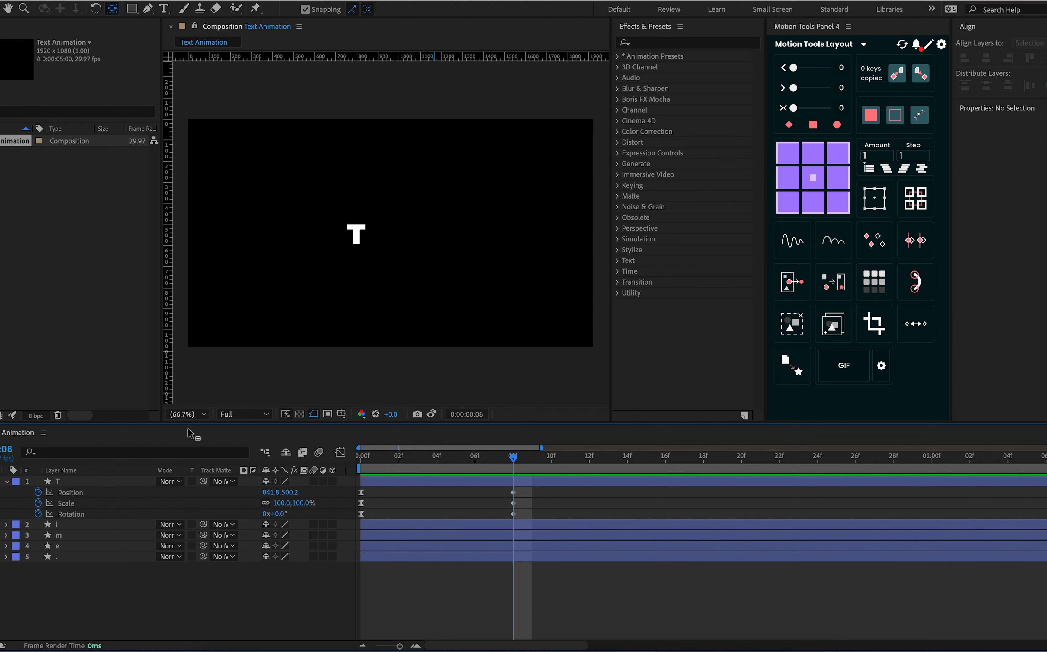
left_click(88, 482)
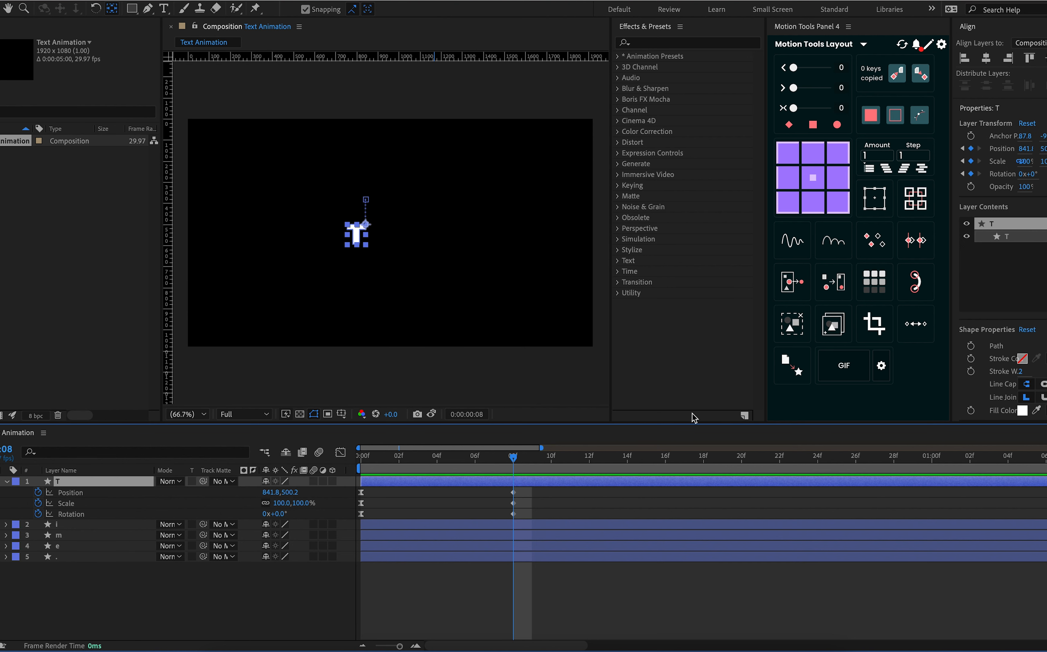
left_click(539, 468)
left_click_drag(539, 468, 550, 468)
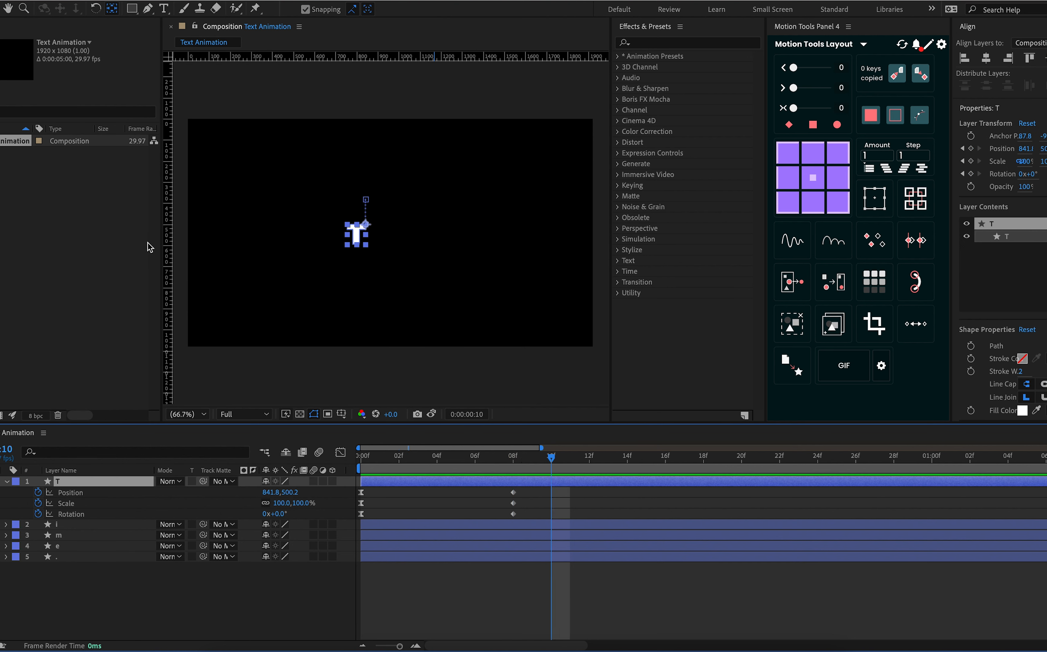
Place a vertical guide along the T's right edge and a horizontal guide through the upper end of its motion path
left_click_drag(169, 231, 365, 237)
left_click_drag(390, 65, 386, 149)
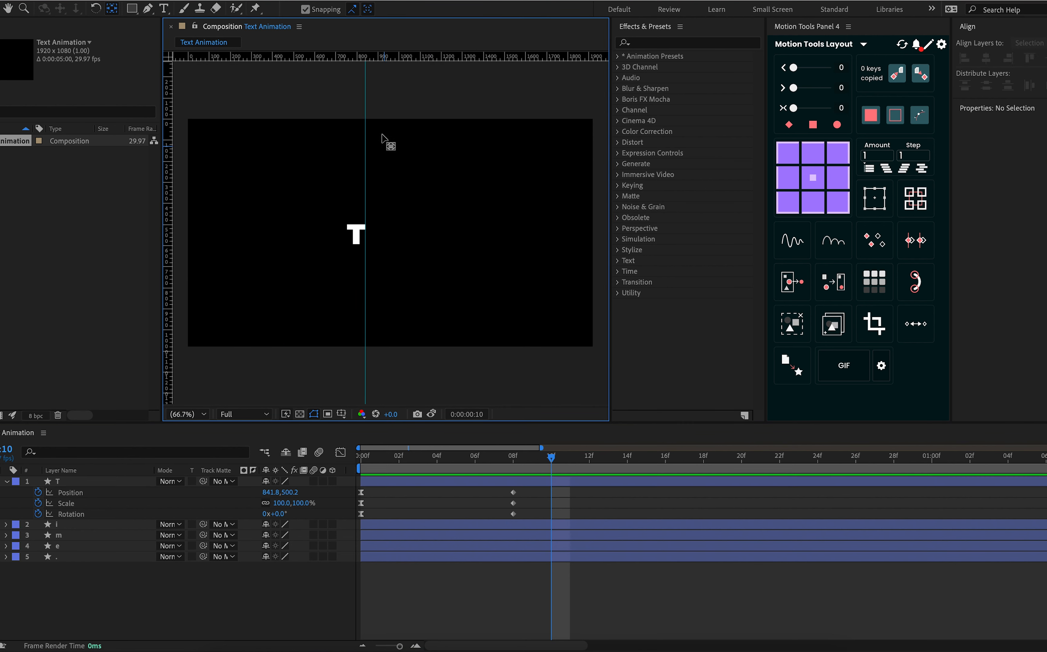
left_click(567, 482)
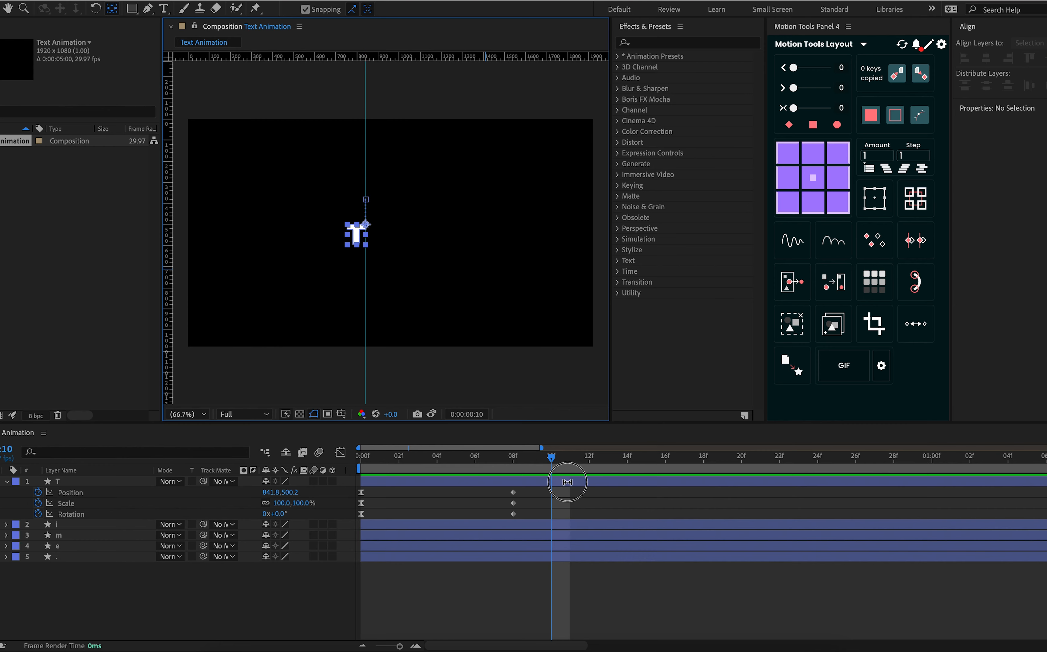
left_click_drag(365, 57, 371, 200)
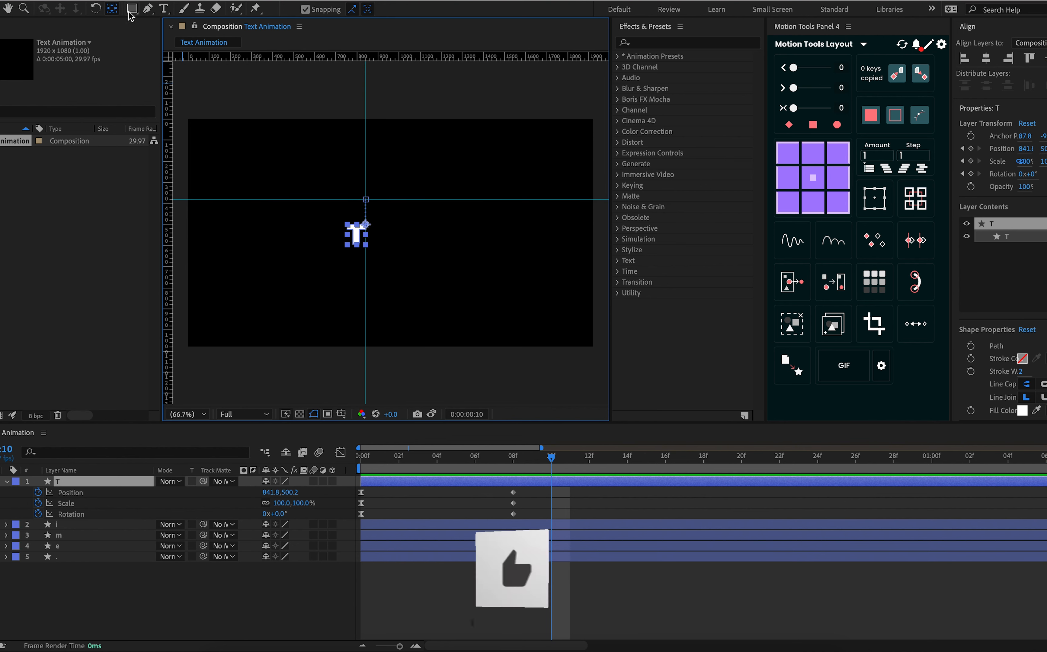
Draw an open curved path with the Pen tool from beyond the composition's left edge, looping around to end at the guides' intersection
left_click(103, 608)
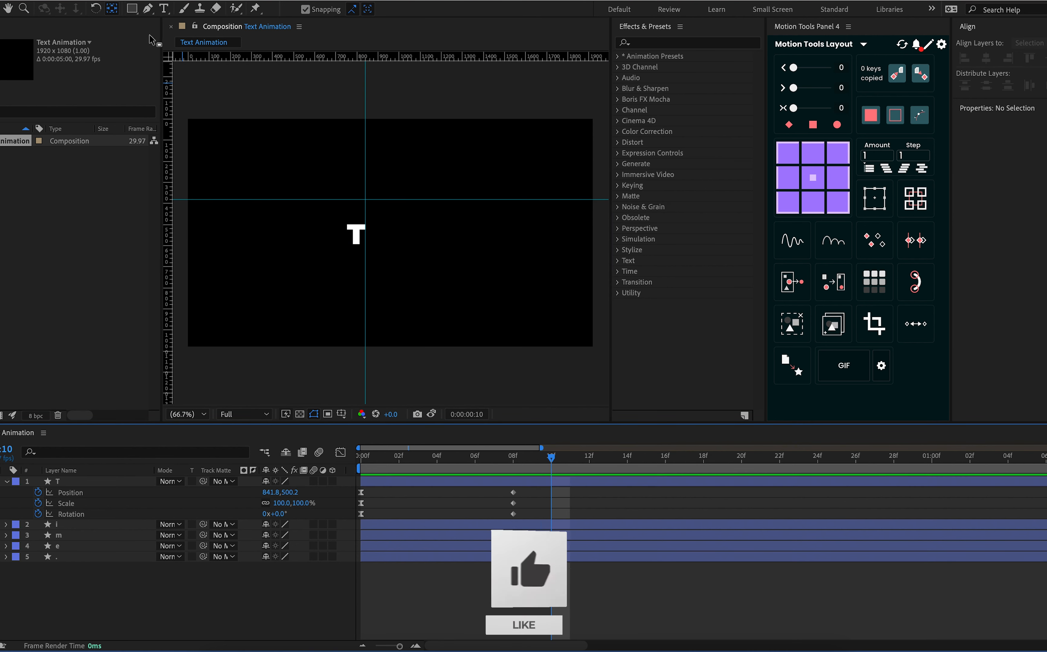
left_click(148, 9)
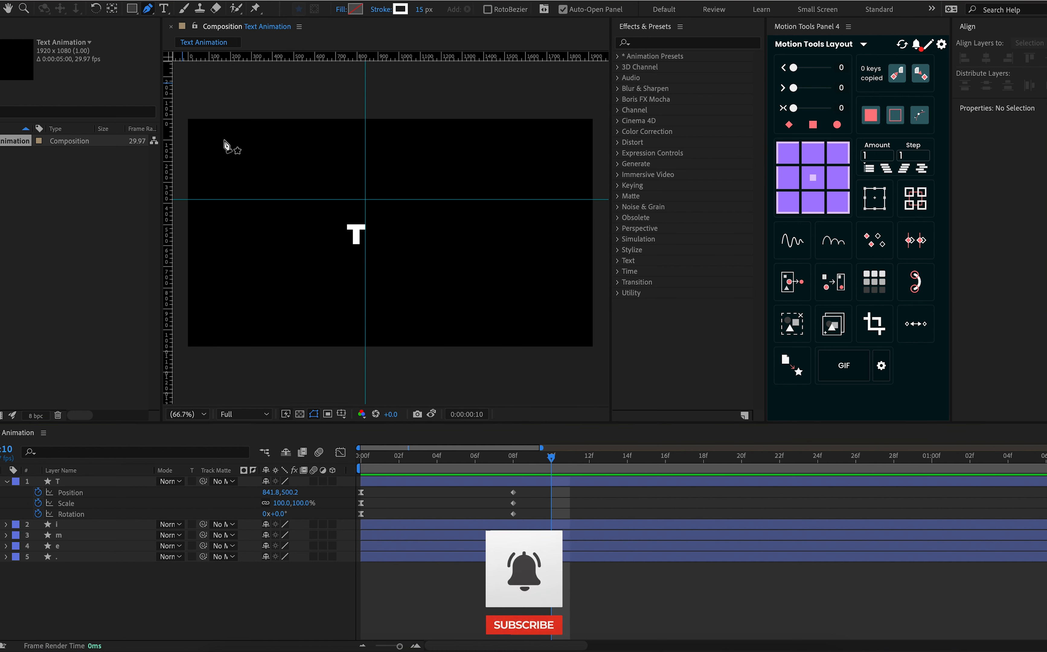
key("comma")
key("comma")
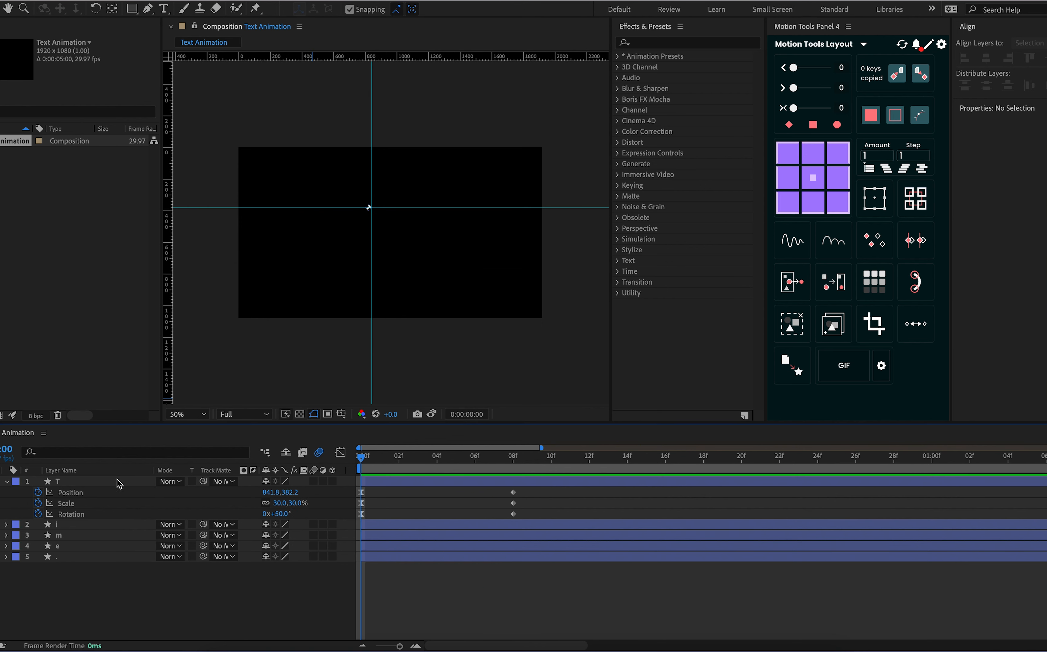
left_click(120, 482)
left_click(134, 569)
left_click(148, 9)
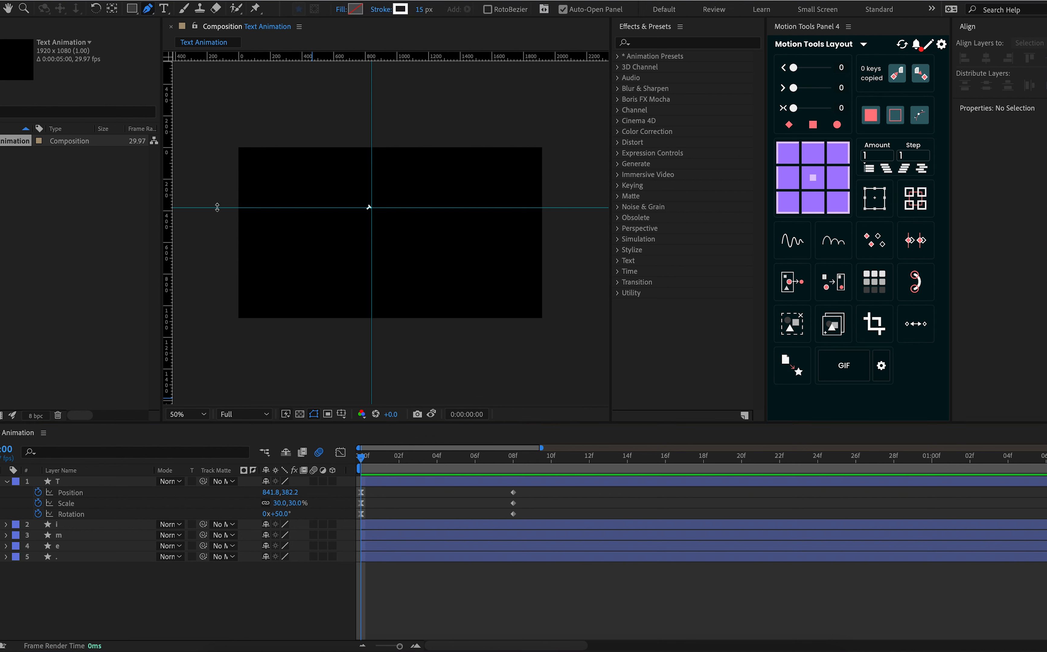
left_click(225, 199)
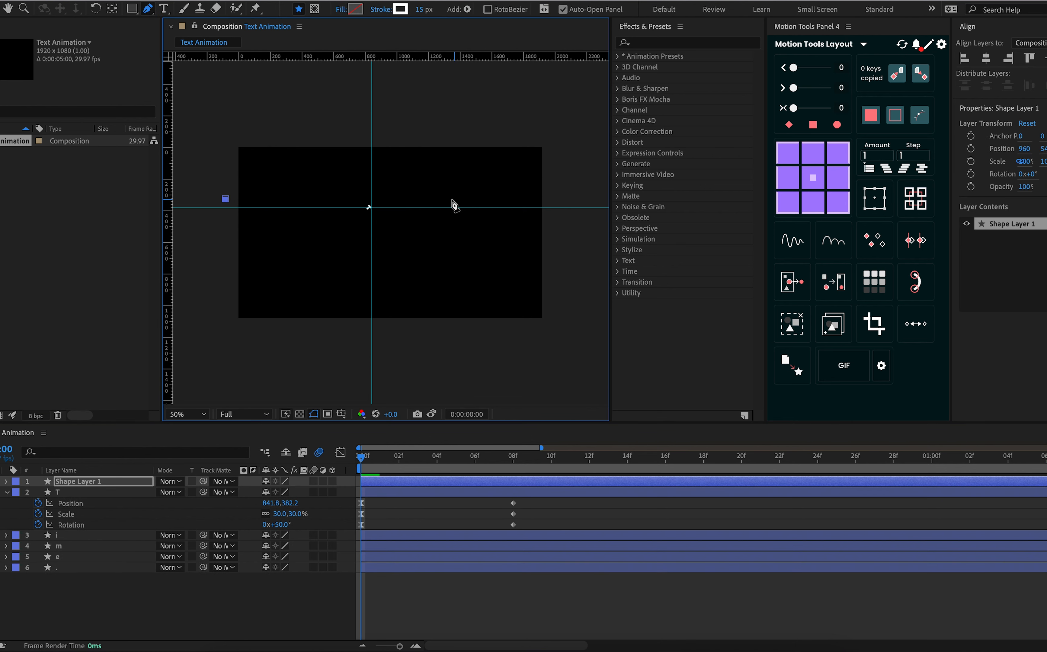
left_click_drag(435, 198, 398, 240)
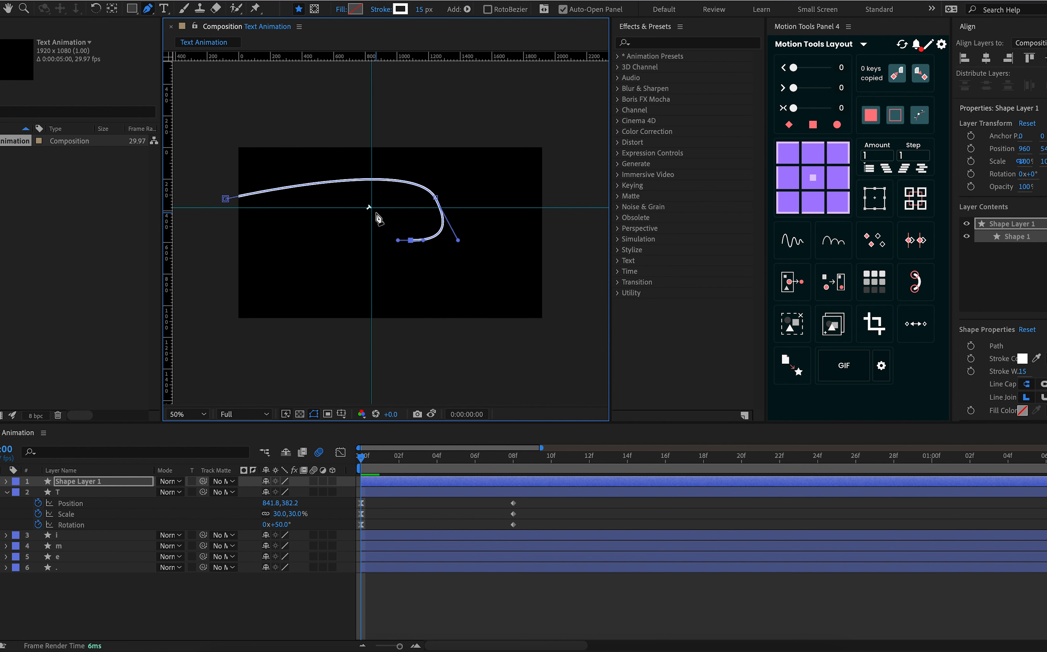
left_click_drag(371, 207, 372, 183)
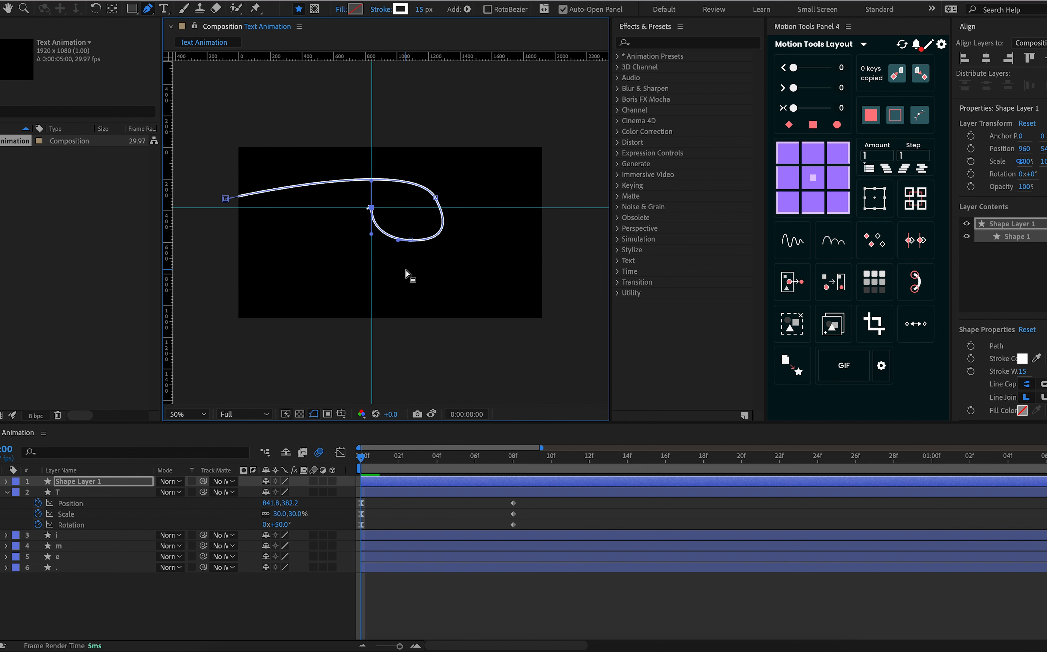
Shift the loop's right-hand vertex slightly outward and straighten its direction handles
key("period")
left_click_drag(481, 164, 447, 64)
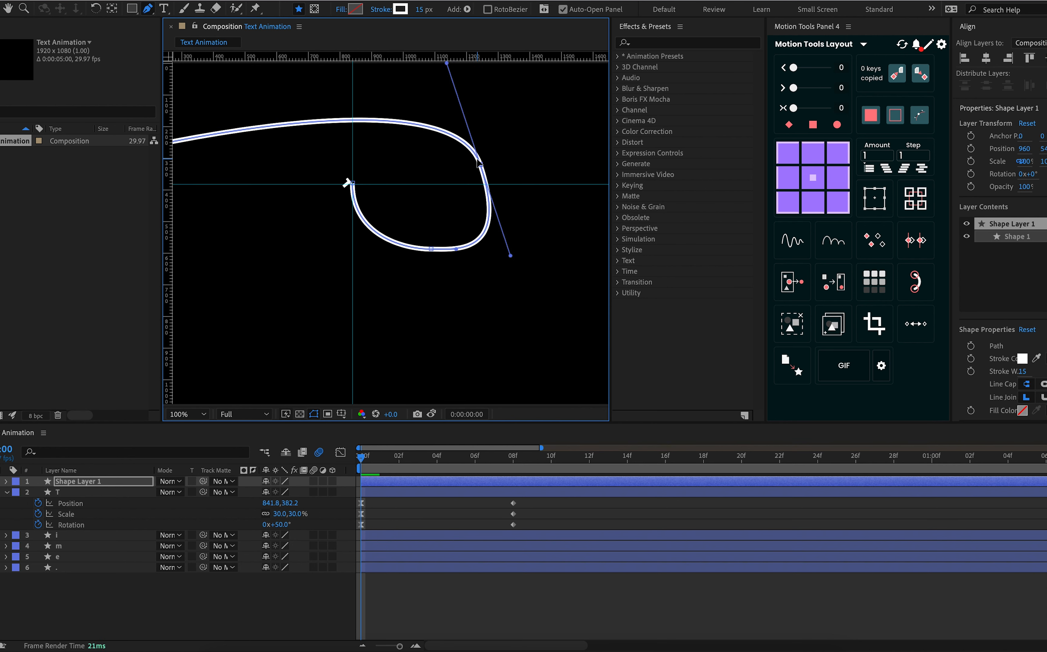
left_click_drag(480, 163, 490, 162)
scroll(489, 162, "up", 2)
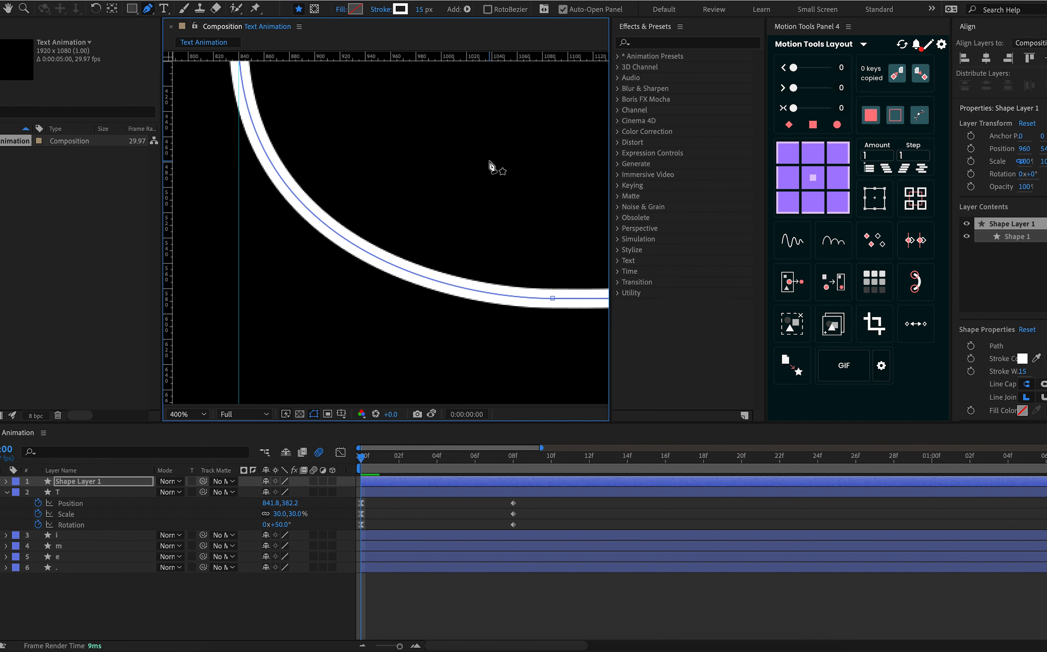
scroll(489, 166, "down", 6)
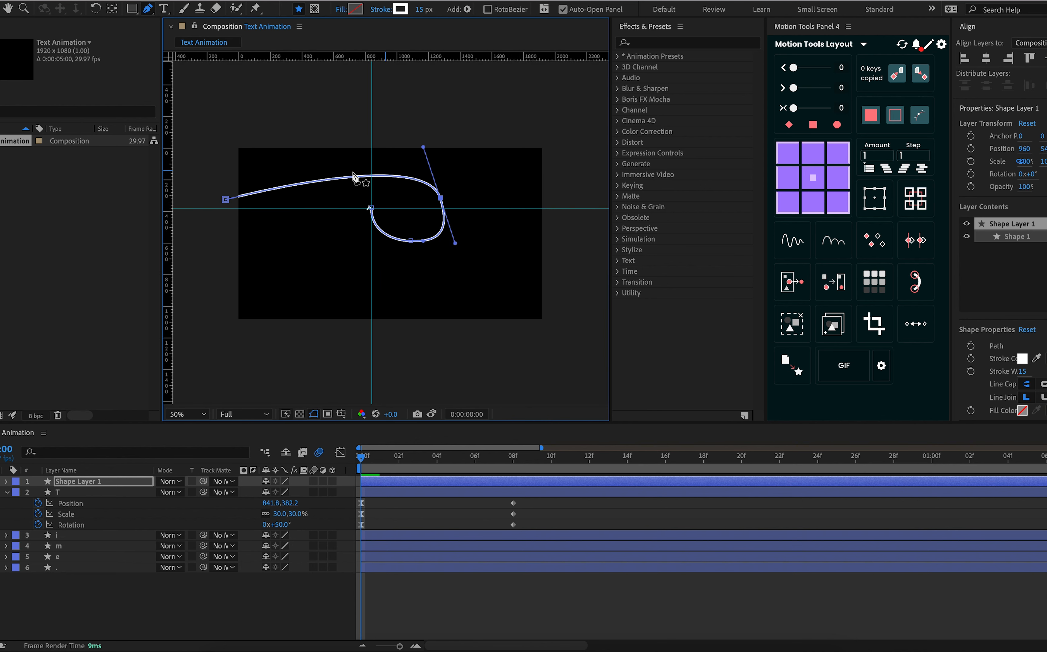
Round the loop by lengthening the right-hand vertex's upper handle and shortening its lower handle
left_click(373, 177)
left_click_drag(374, 175, 415, 124)
key("ctrl+z")
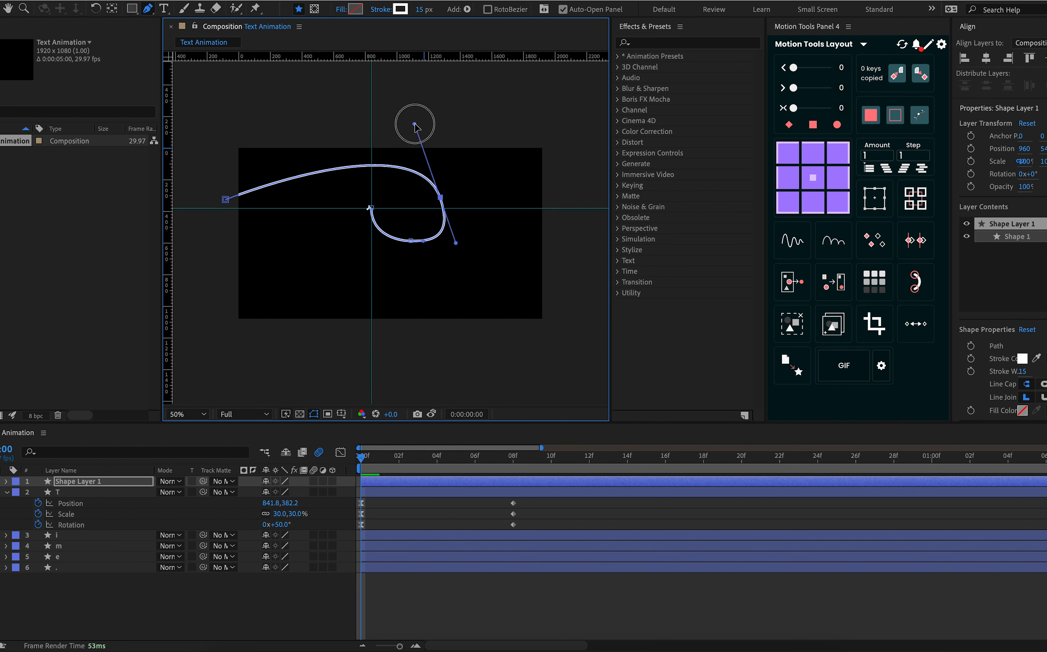
left_click(456, 243)
left_click_drag(457, 244, 448, 231)
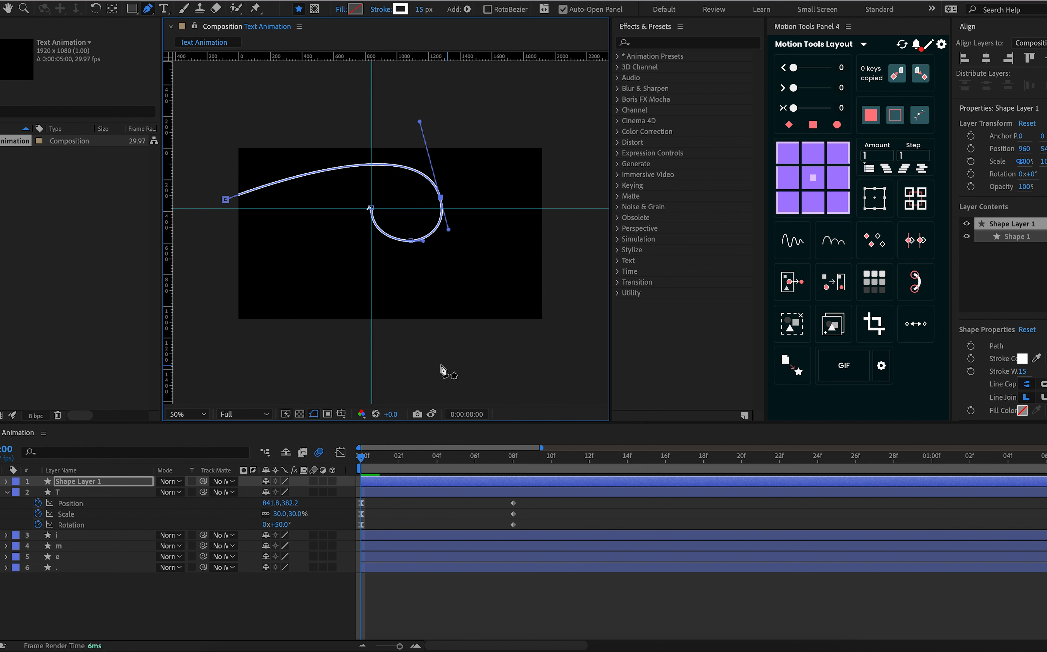
left_click(3, 8)
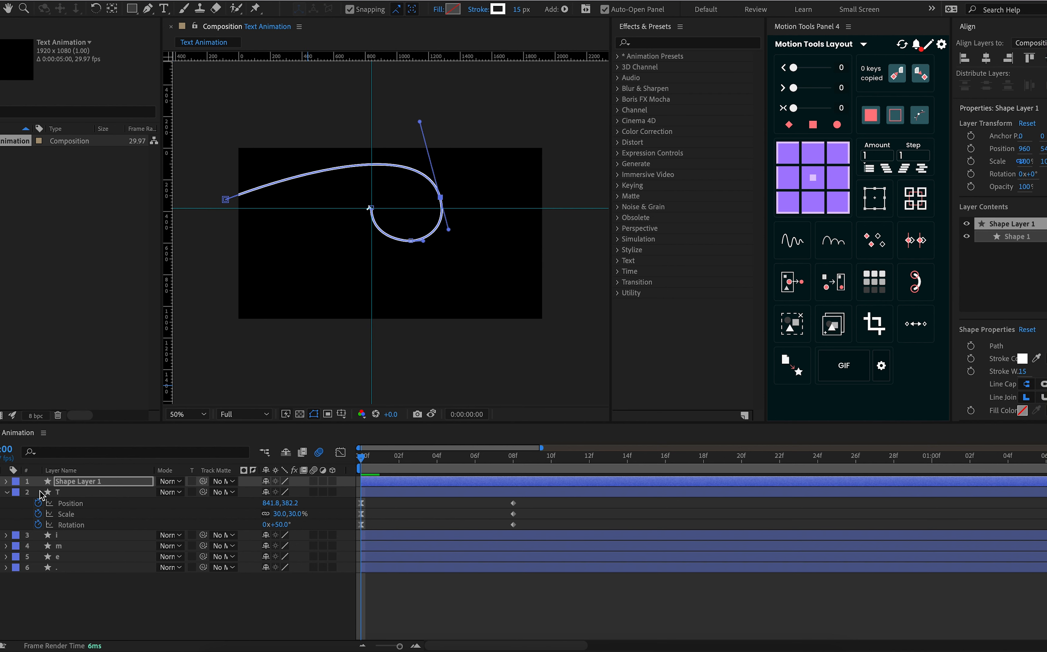
Add Trim Paths to the Shape 1 group of the new shape layer
left_click(6, 482)
left_click(19, 493)
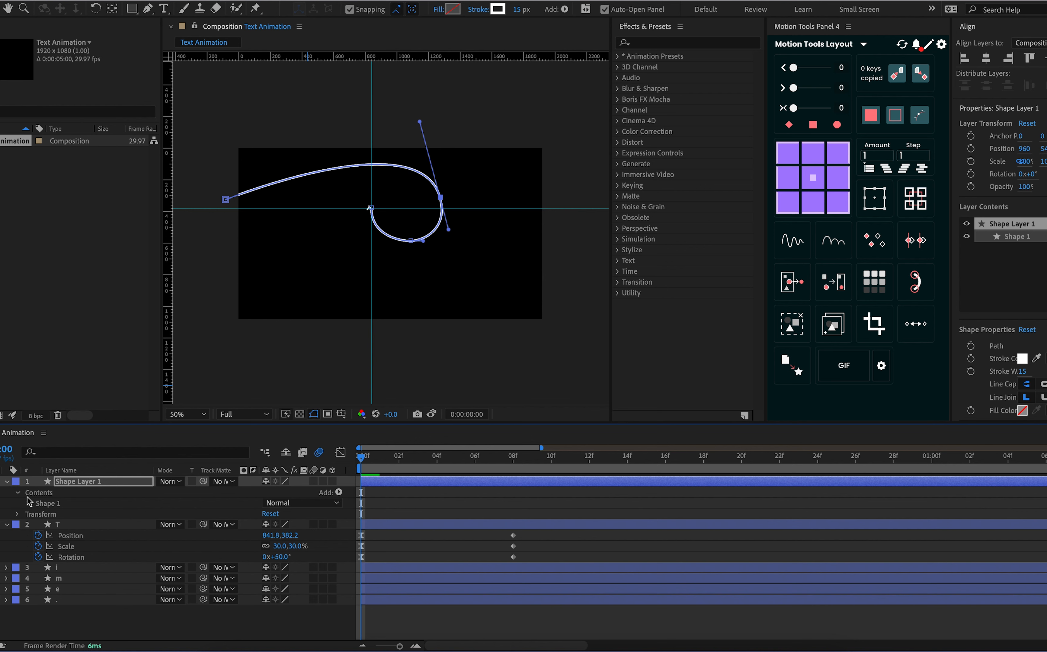
left_click(28, 503)
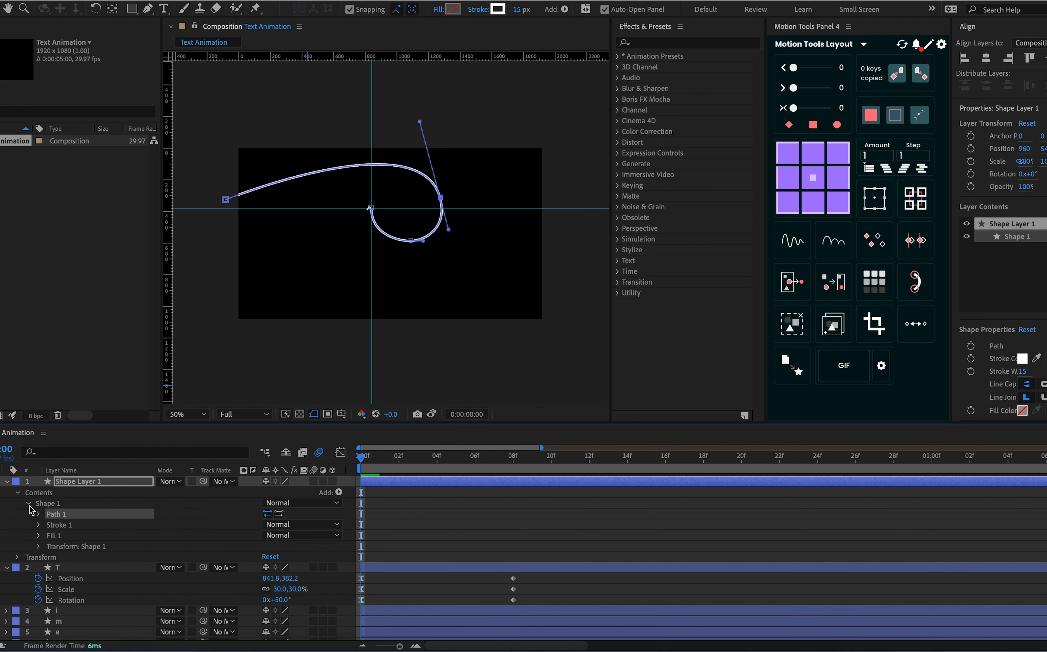
left_click(53, 504)
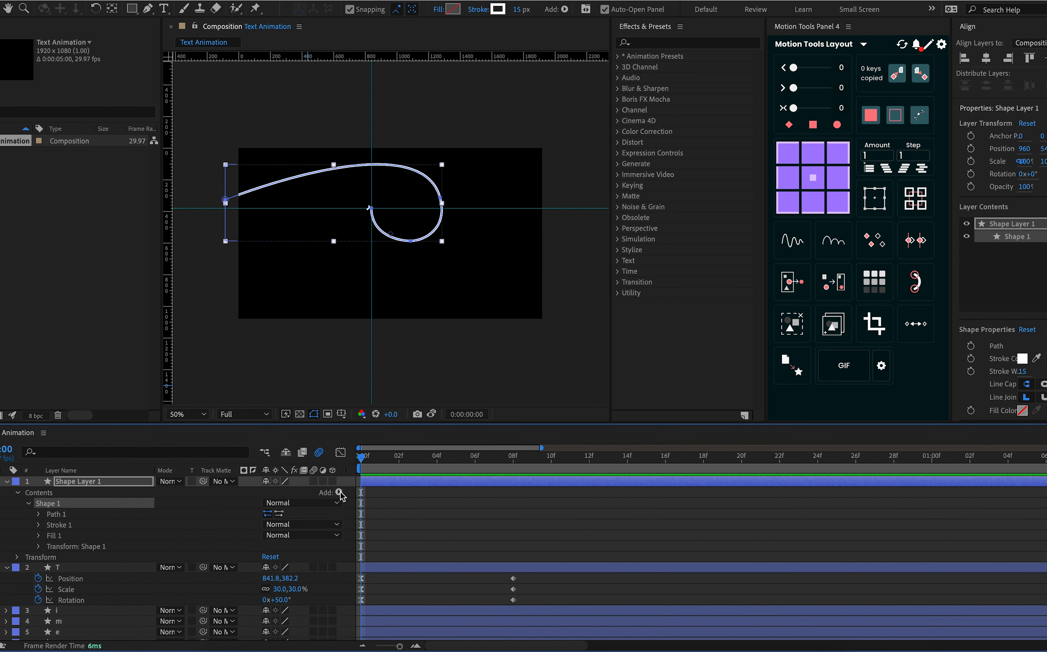
left_click(339, 493)
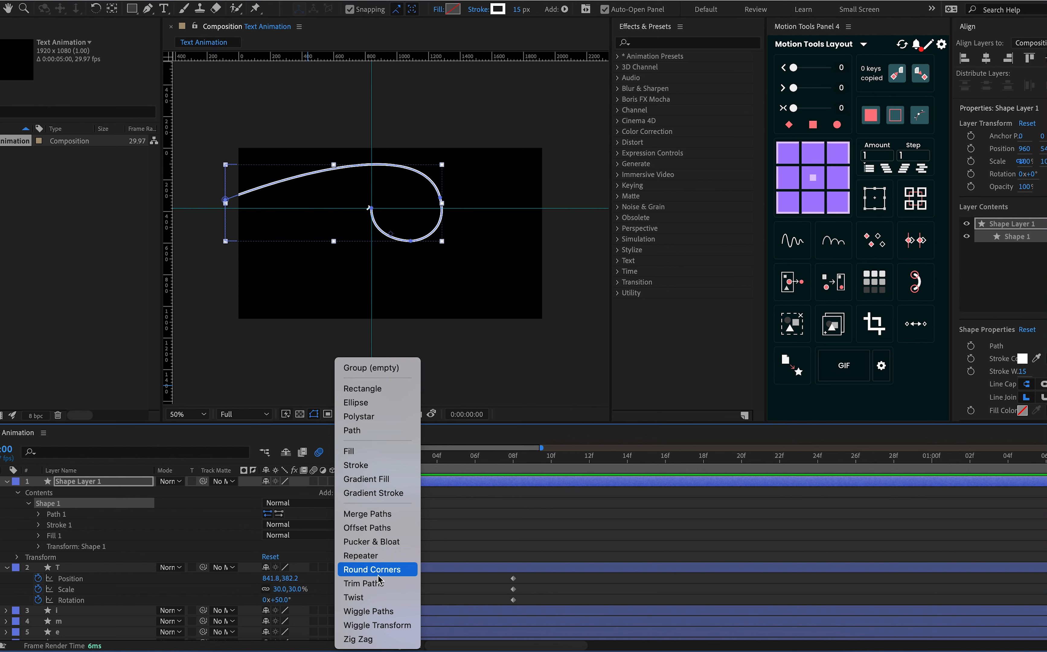
left_click(374, 590)
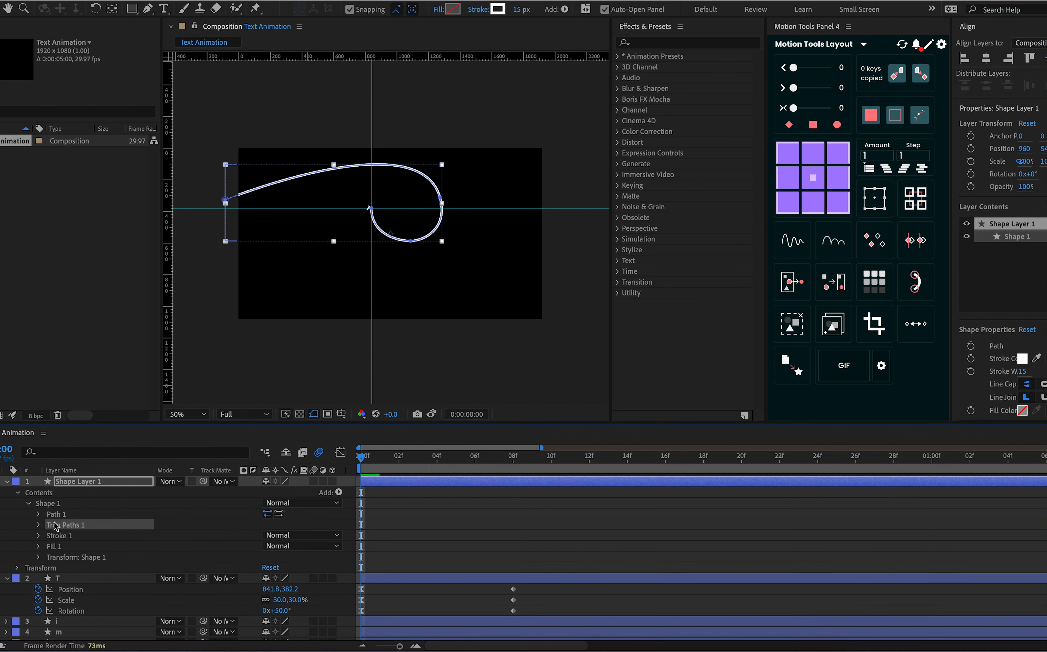
Set the line cap of Shape 1's stroke to Round Cap
left_click(39, 536)
scroll(267, 542, "down", 1)
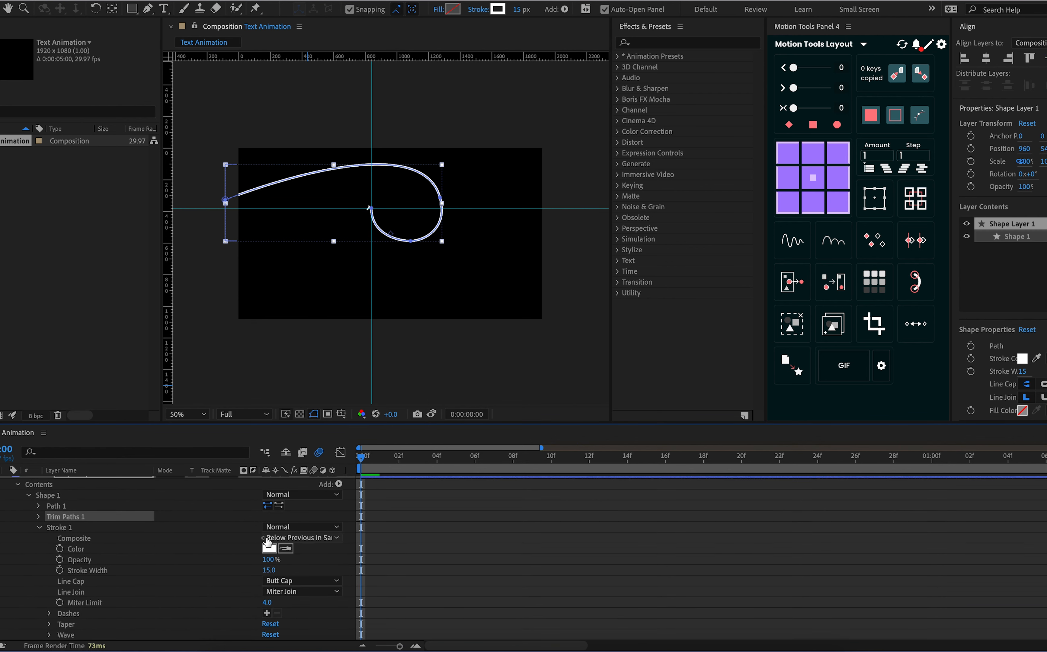
left_click(292, 584)
left_click(302, 610)
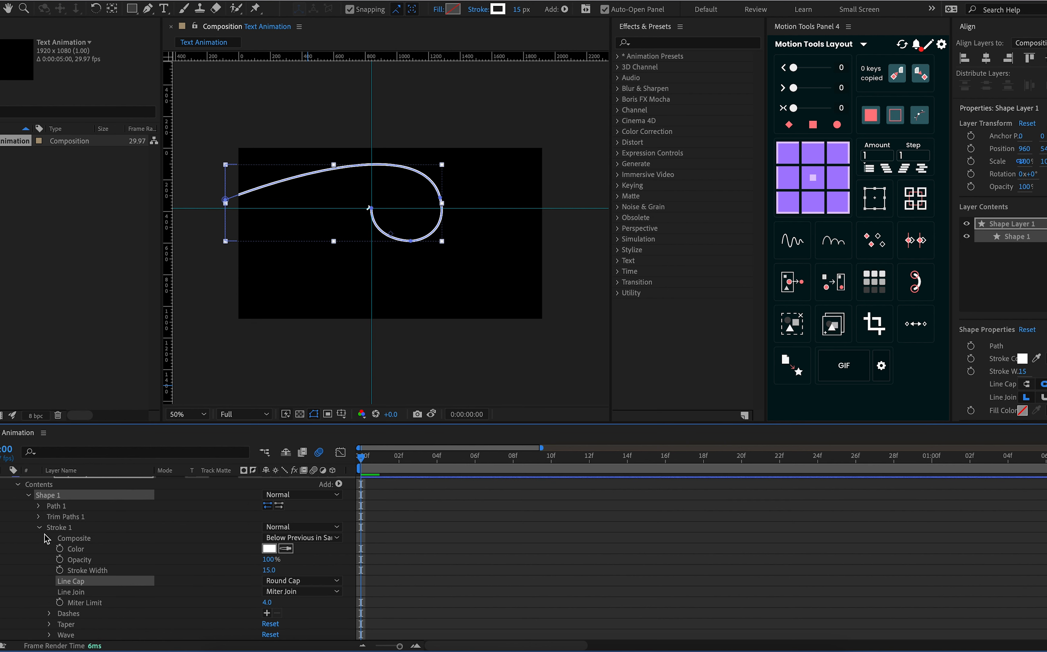
left_click(39, 527)
Keyframe the Trim Paths End at 0% on frame 0 and 99% on frame 10
left_click(59, 518)
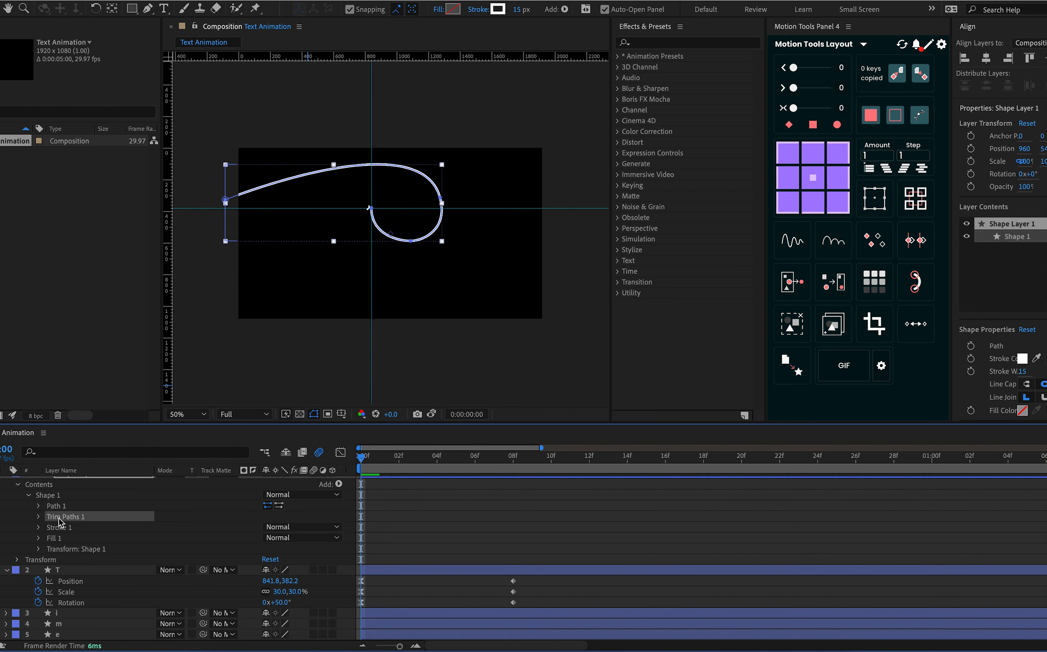
left_click(39, 516)
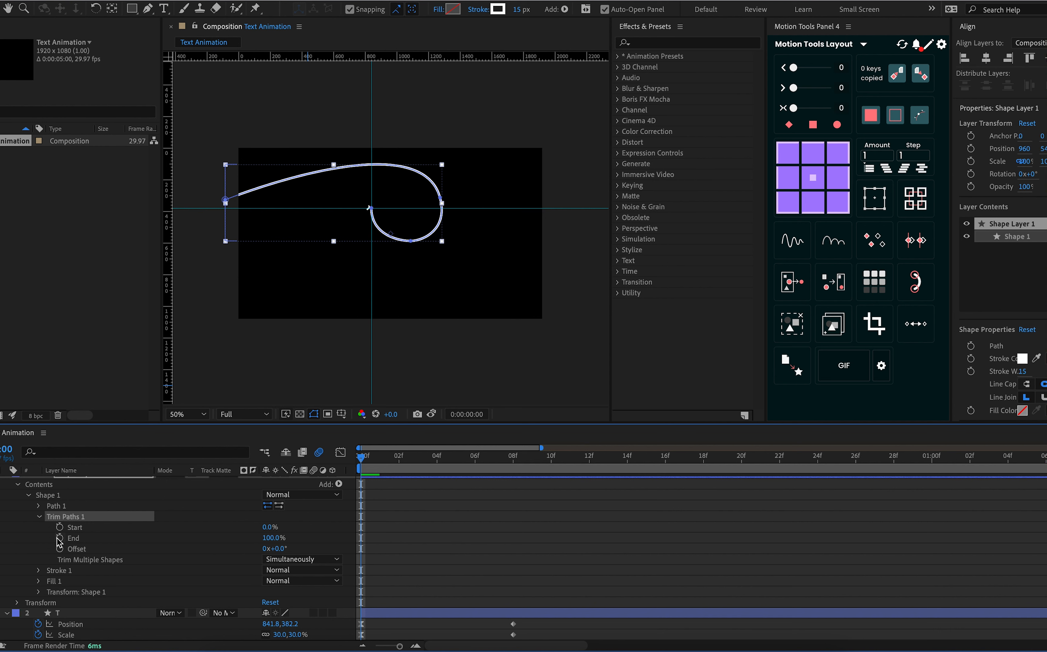
left_click(60, 538)
left_click_drag(284, 539, 161, 550)
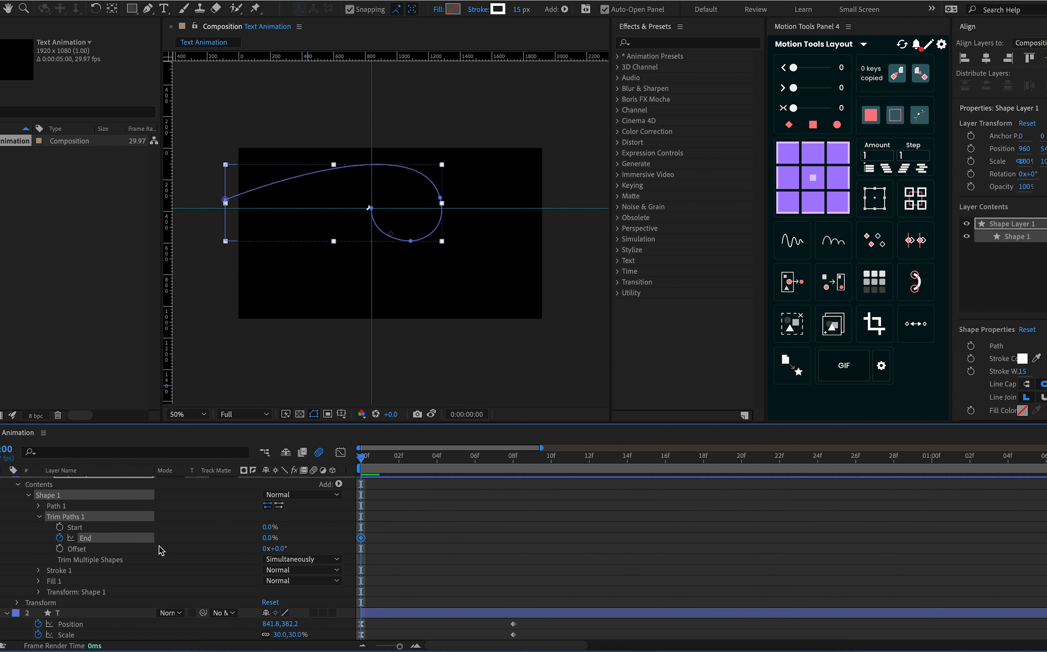
left_click(551, 456)
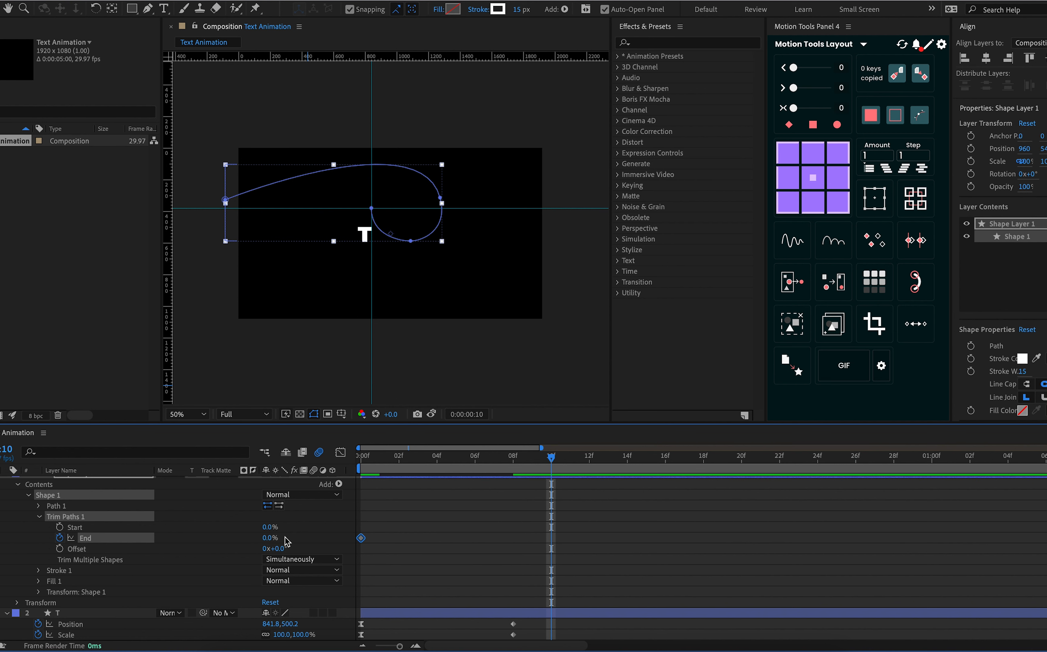
left_click_drag(267, 542, 461, 540)
Keyframe the Trim Paths Start at 0% on frame 2 and 100% on frame 13
mouse_move(517, 467)
left_mouse_down()
mouse_move(399, 479)
mouse_move(399, 459)
mouse_move(409, 463)
mouse_move(401, 459)
left_mouse_up()
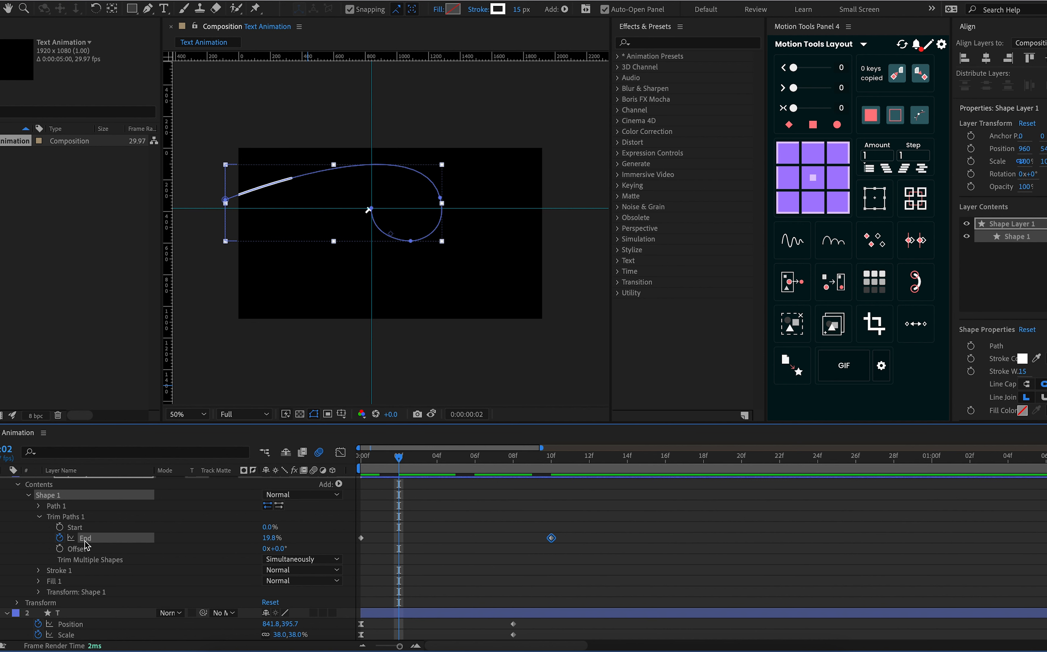
left_click(60, 527)
left_click_drag(395, 459, 605, 483)
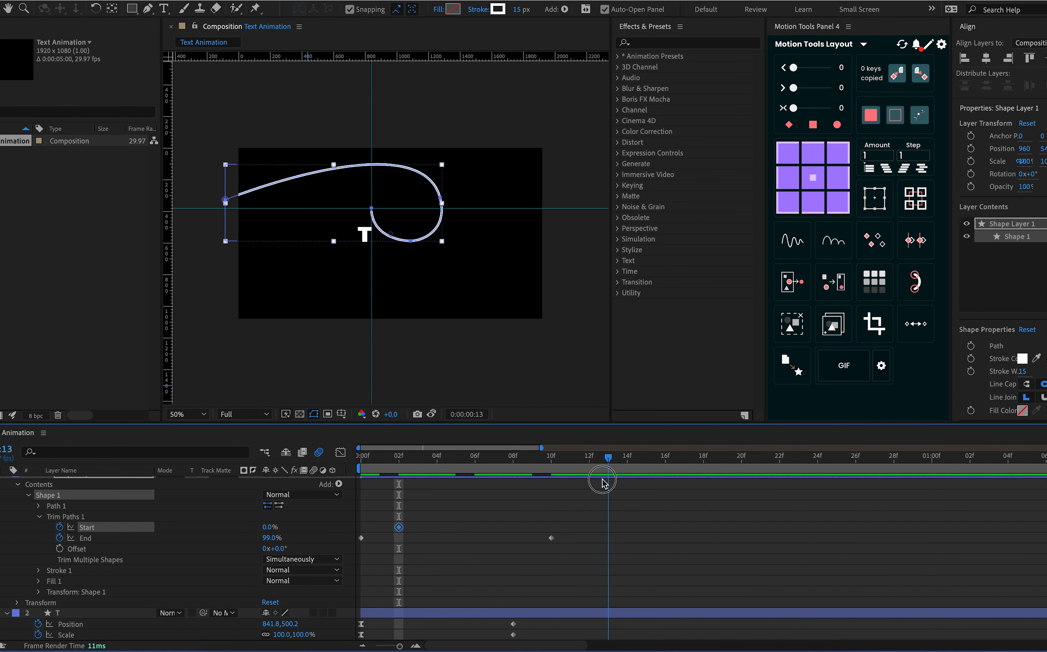
left_click(602, 482)
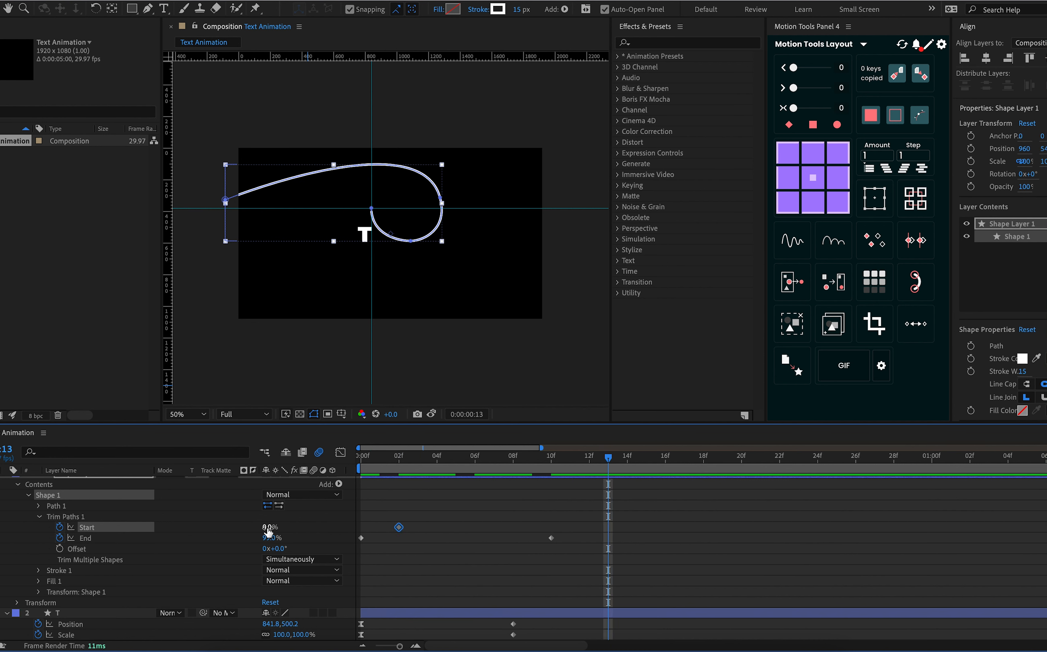
left_click_drag(268, 531, 388, 526)
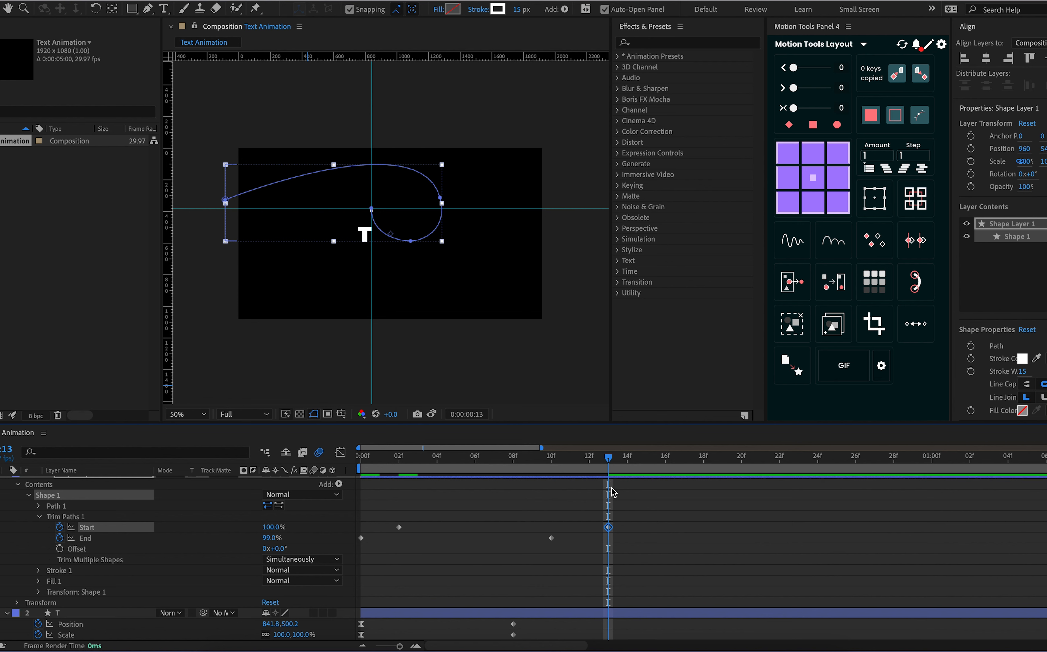
Set the Trim Paths End keyframe at frame 10 to 100% and preview the line animation from frame 0
left_click_drag(560, 464, 552, 464)
left_click_drag(272, 544, 311, 545)
mouse_move(554, 459)
left_mouse_down()
mouse_move(603, 470)
mouse_move(527, 463)
left_mouse_up()
left_click(210, 526)
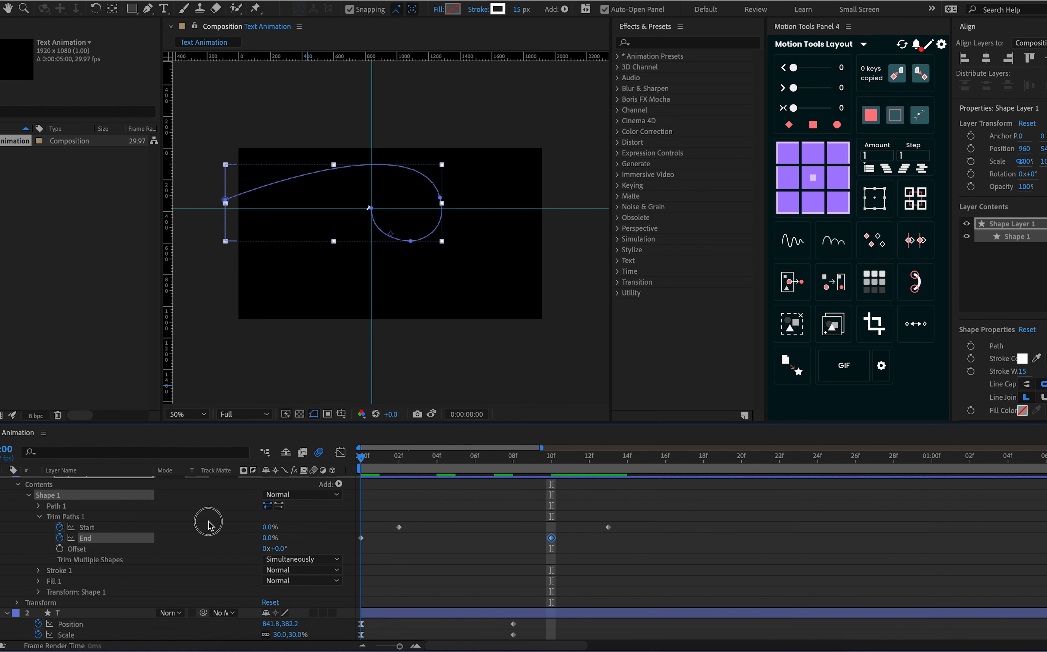
key("space")
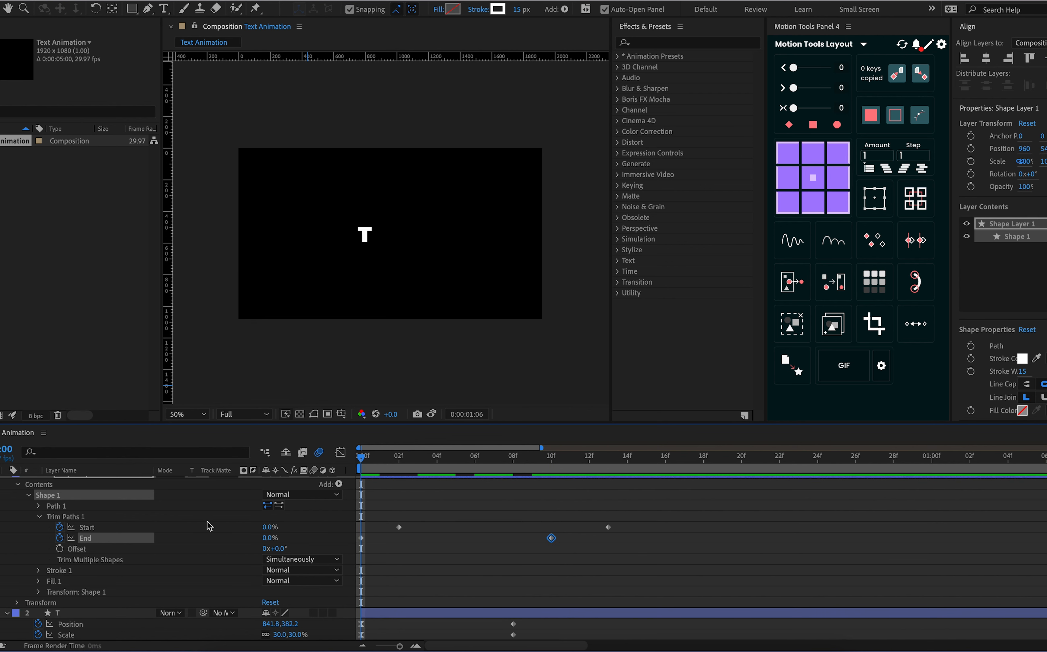
key("space")
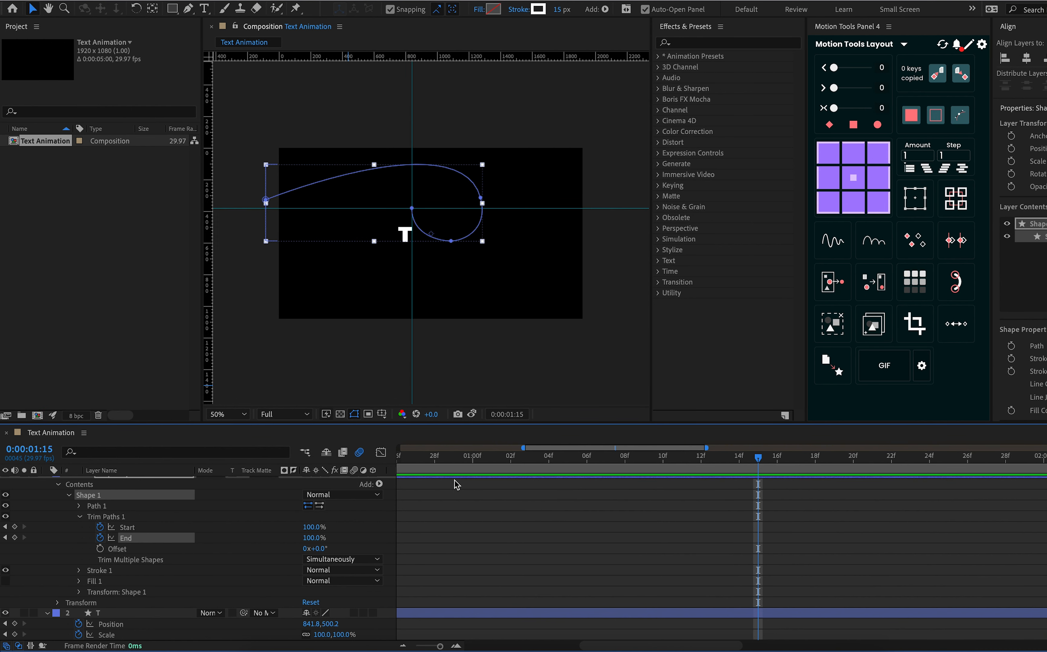
Delay the Trim Paths Start keyframes to about frames 3 and 17, and preview the animation from frame 0
key("minus")
key("minus")
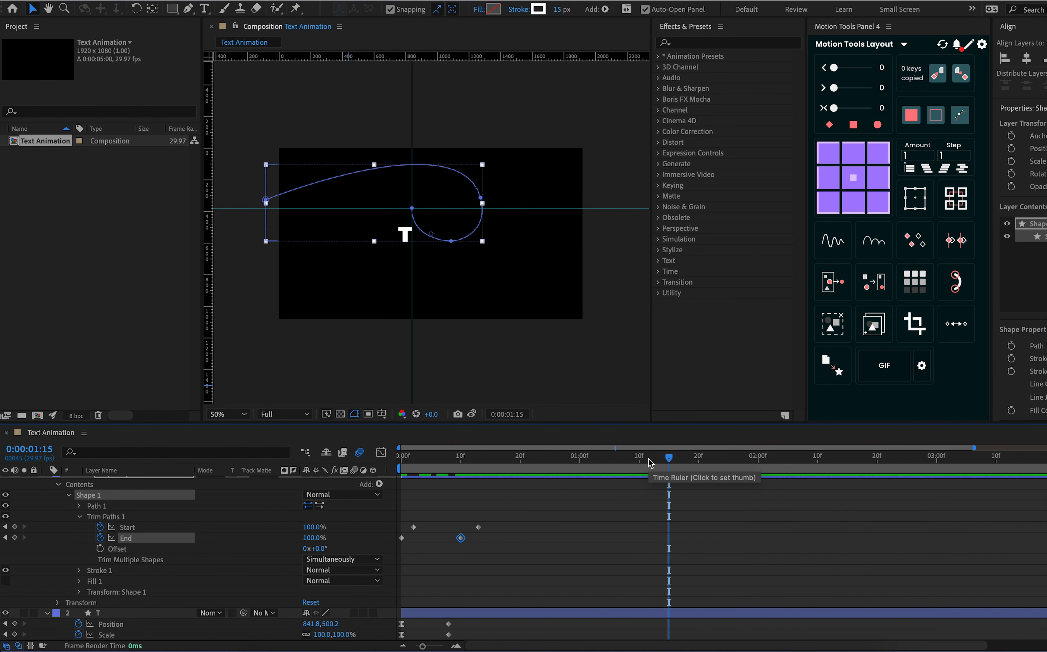
mouse_move(498, 469)
left_mouse_down()
mouse_move(432, 471)
mouse_move(461, 474)
left_mouse_up()
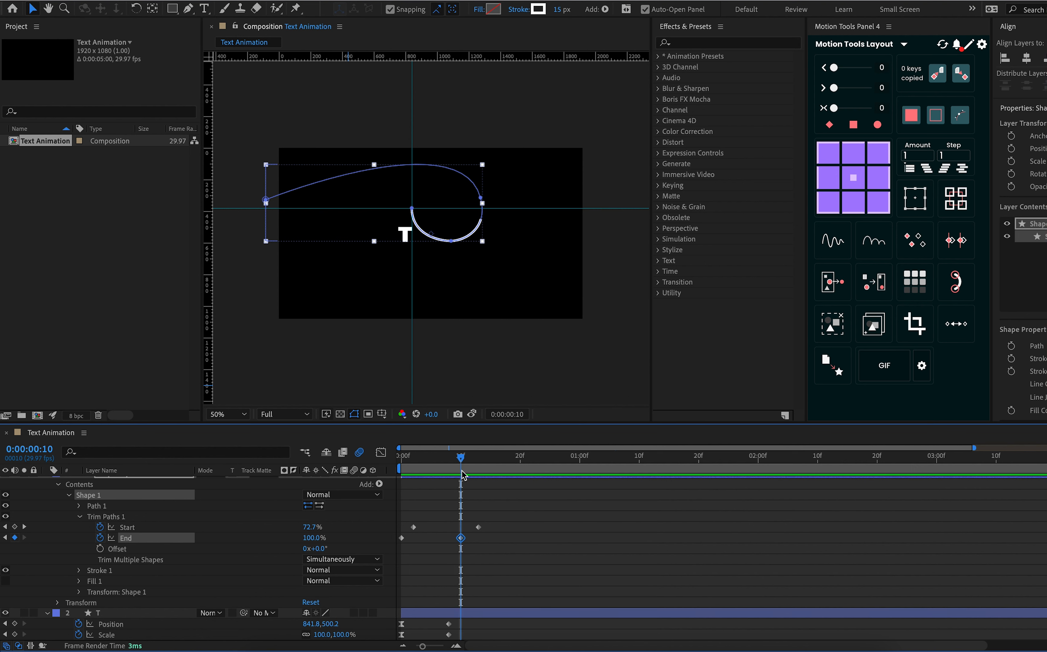
left_click(481, 533)
left_click(480, 532)
left_click_drag(479, 531, 505, 534)
left_click_drag(415, 531, 422, 531)
left_click_drag(420, 456, 332, 459)
key("space")
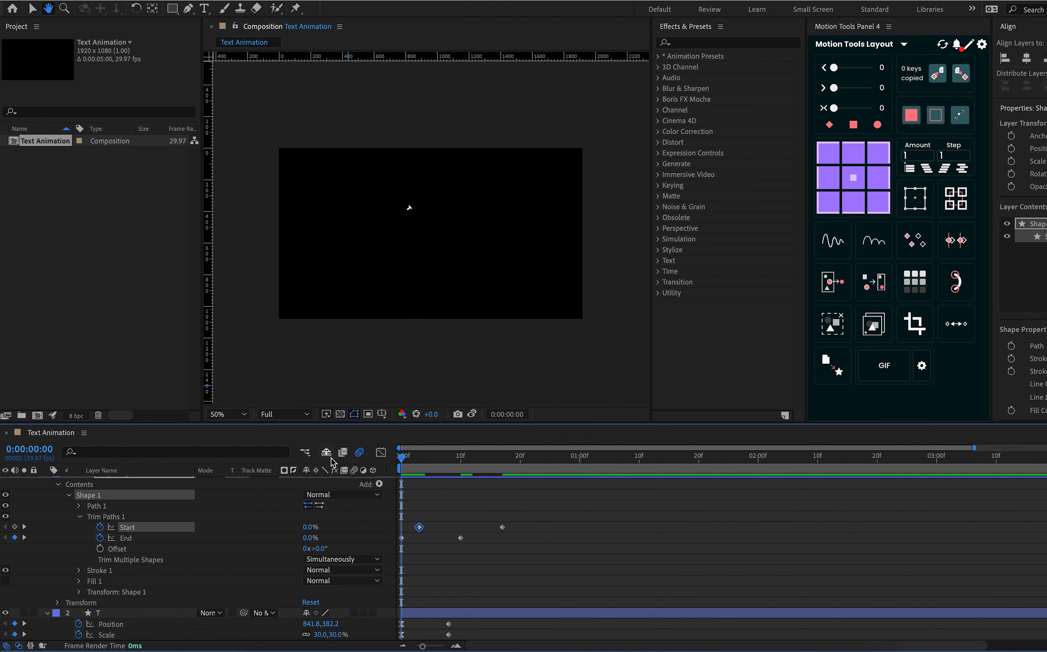
Preview the line and T animation from frame 0 to check their timing against each other
left_click_drag(437, 462, 354, 471)
key("space")
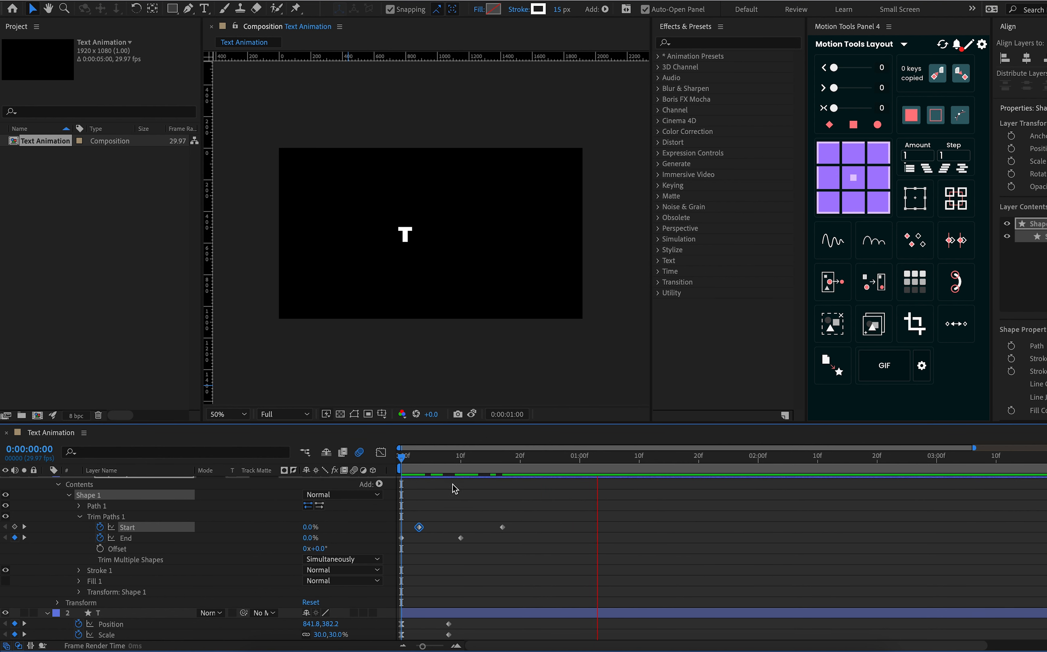
left_click(491, 455)
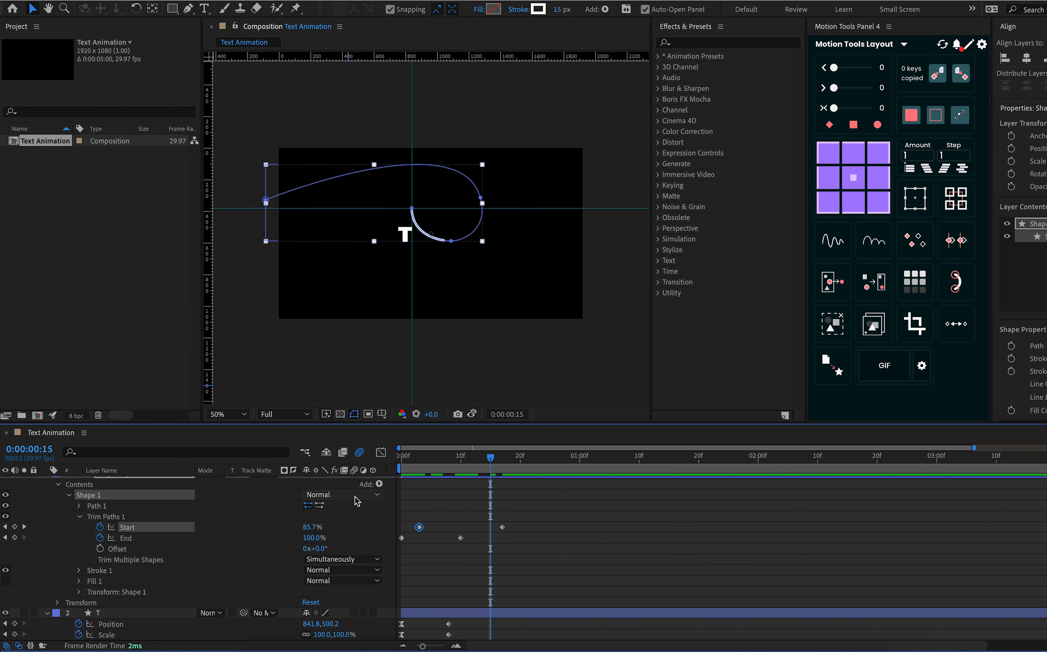
scroll(356, 500, "up", 1)
key("Home")
key("space")
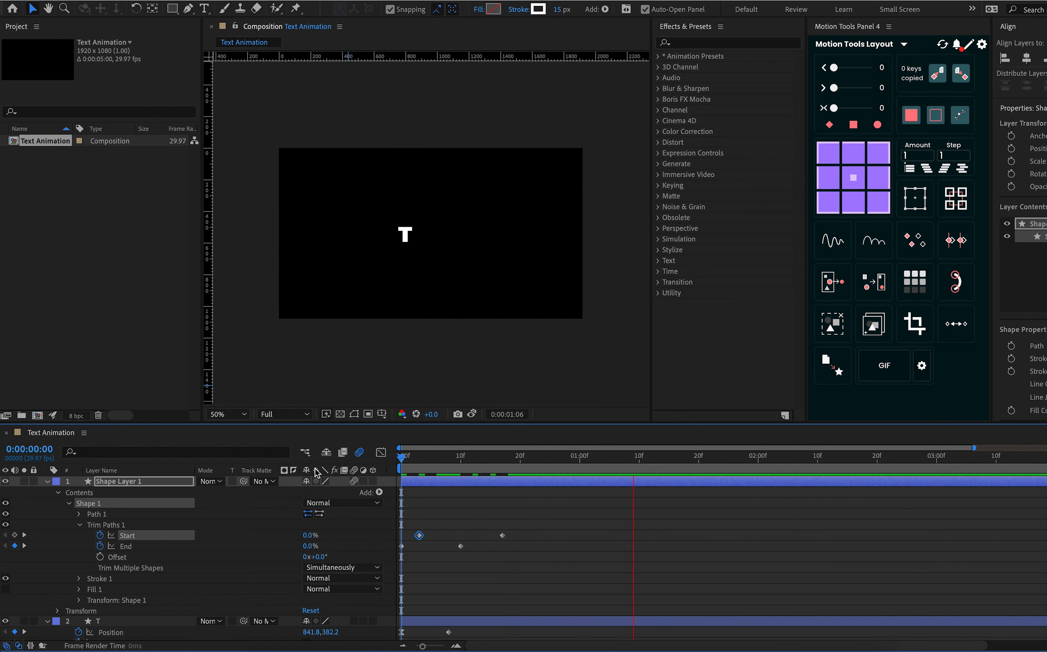
key("space")
key("space")
With the current time at frame 10, delay layer T so that it starts at about frame 8
left_click_drag(456, 457, 460, 456)
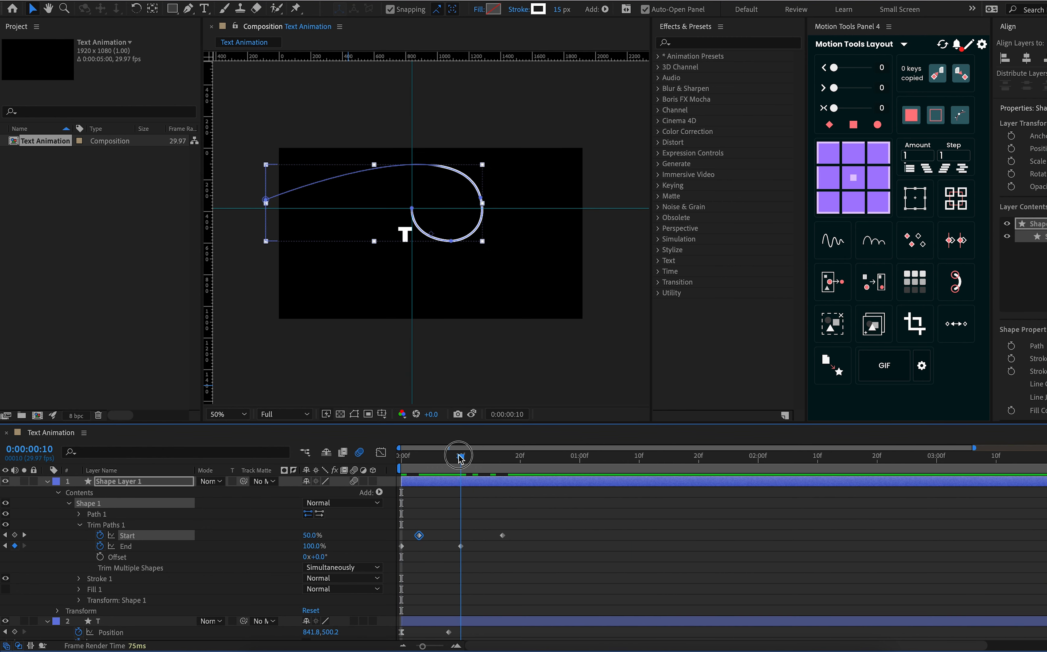
scroll(498, 554, "down", 3)
left_click_drag(486, 564, 534, 562)
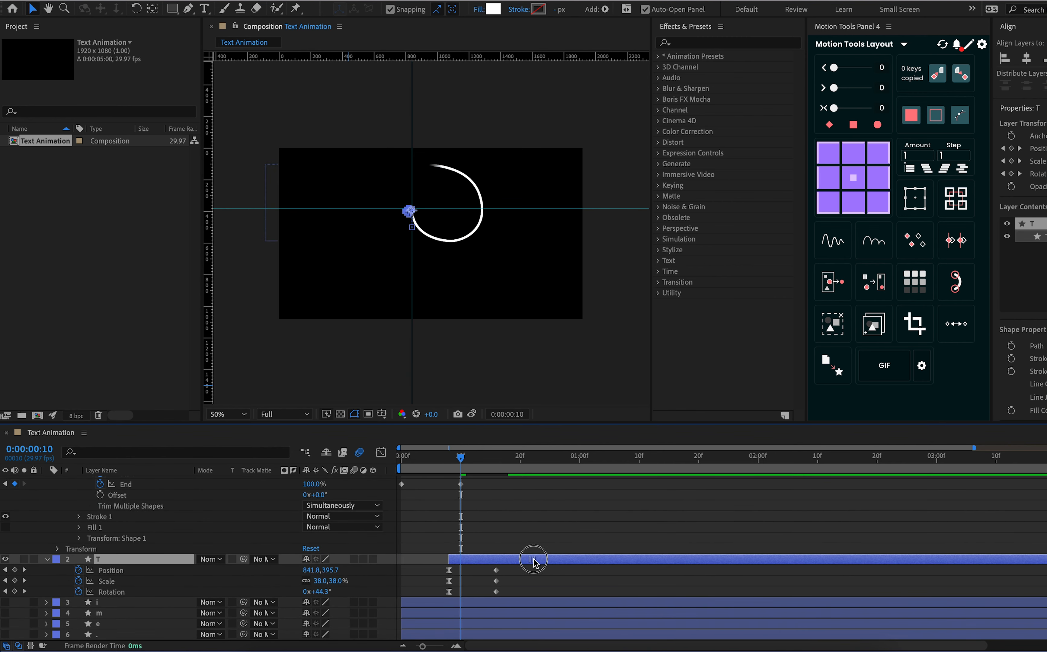
scroll(533, 561, "up", 2)
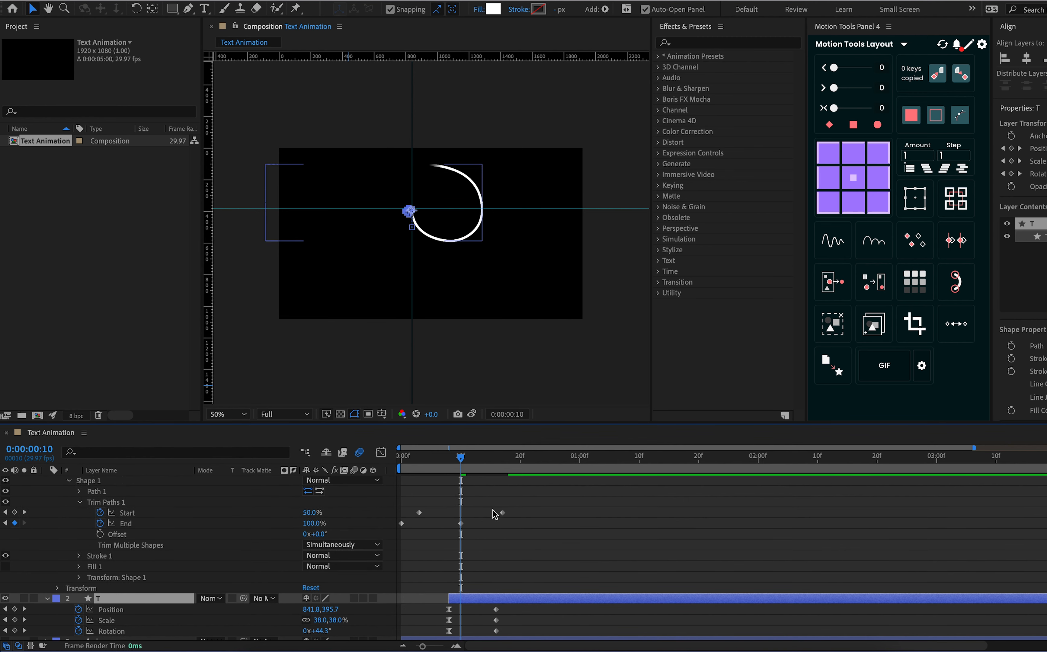
Move the line's Trim Paths Start keyframes to about frames 4 and 15, and preview from frame 0
left_click_drag(502, 512, 490, 512)
left_click_drag(419, 512, 425, 512)
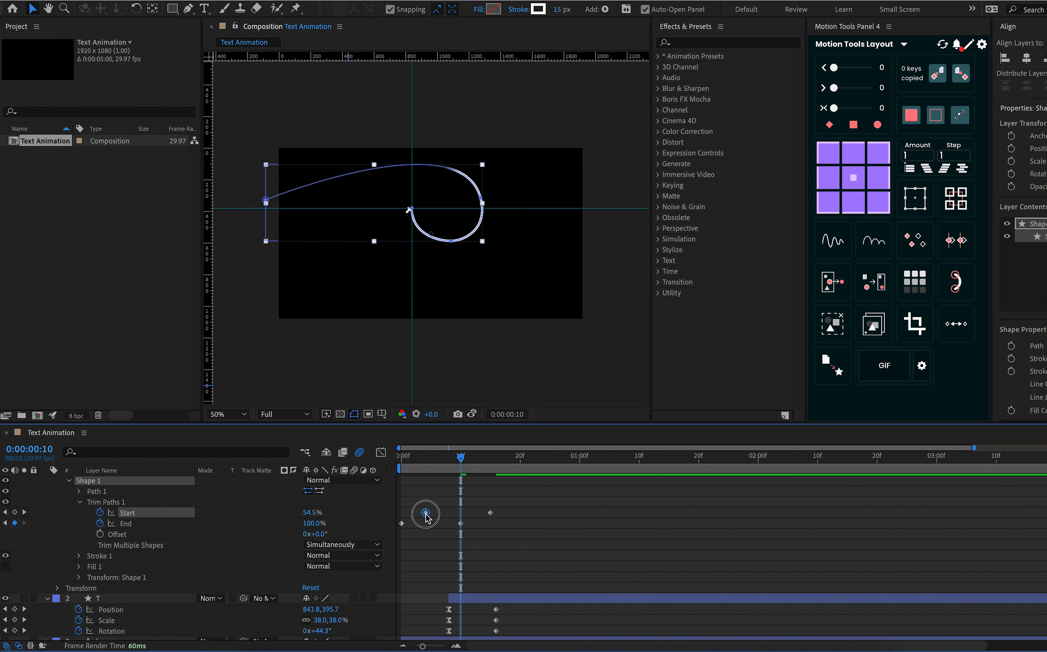
key("Home")
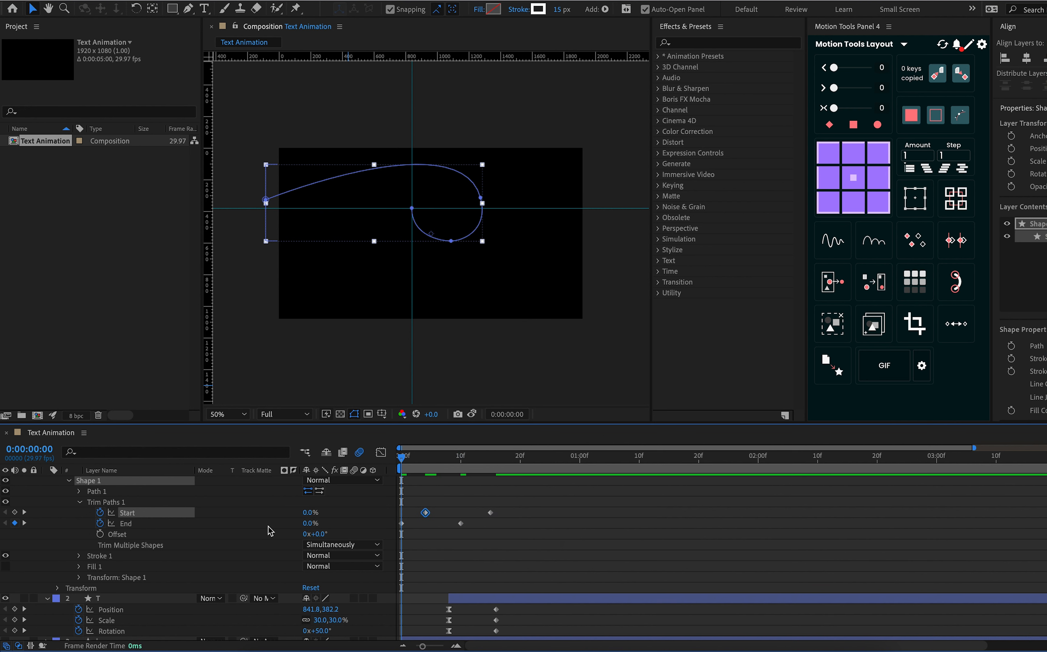
key("space")
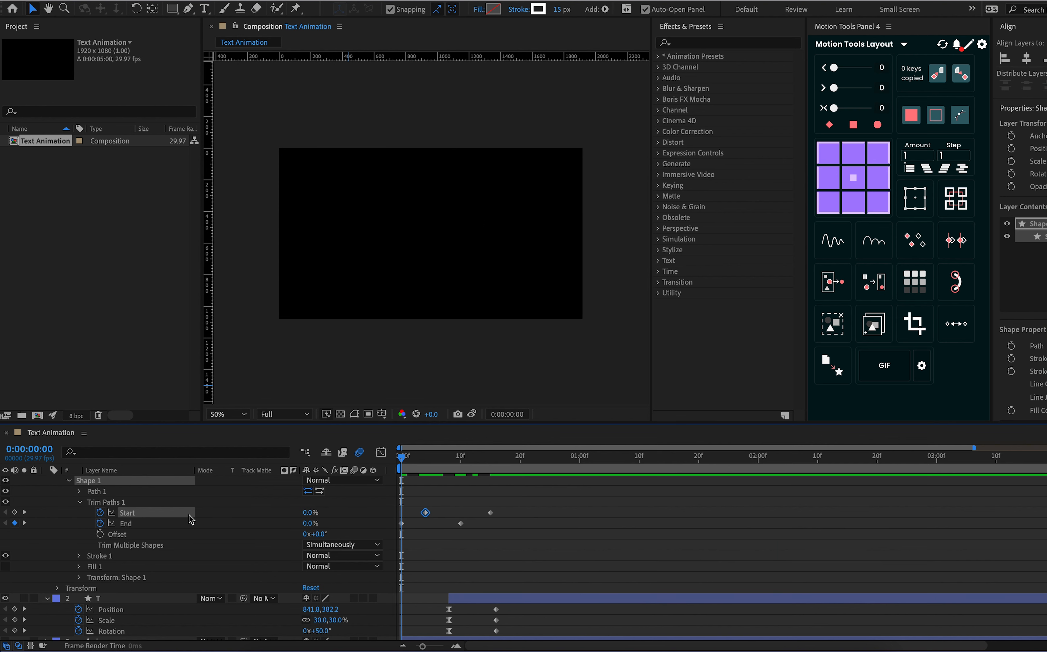
Delay layer T so that it starts at about frame 9, and preview the animation
left_click_drag(442, 467, 461, 469)
left_click_drag(487, 602, 490, 603)
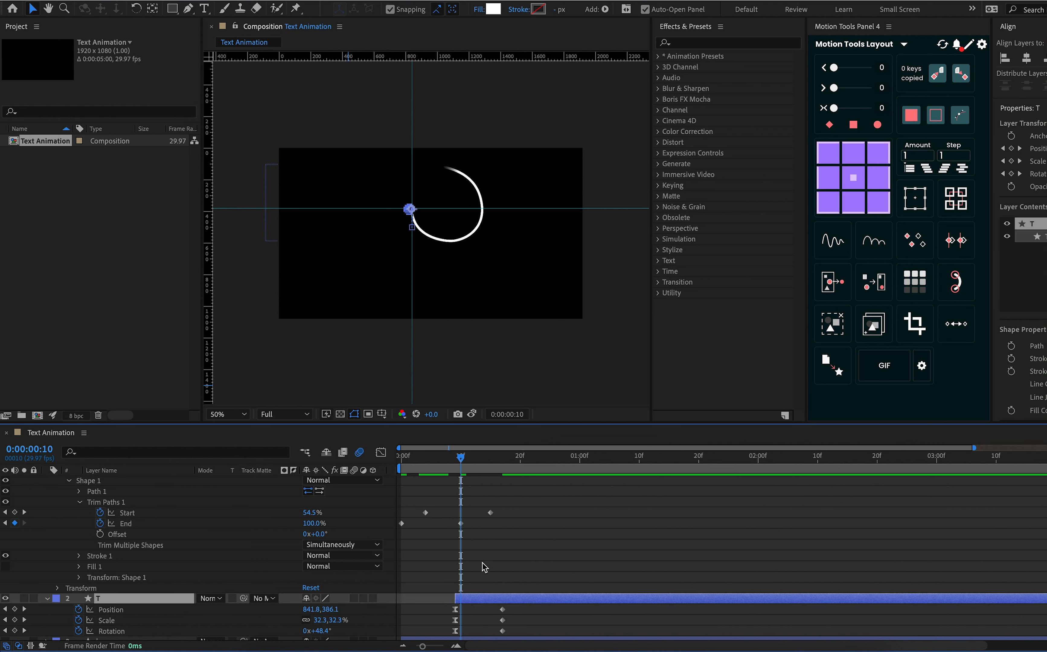
key("space")
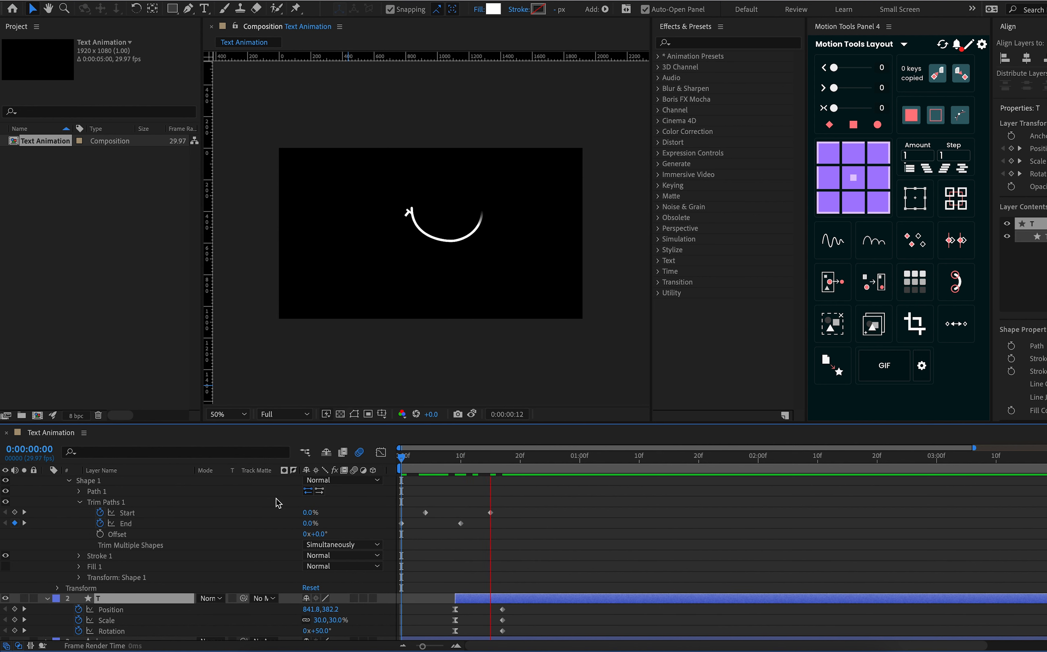
left_click_drag(455, 460, 460, 465)
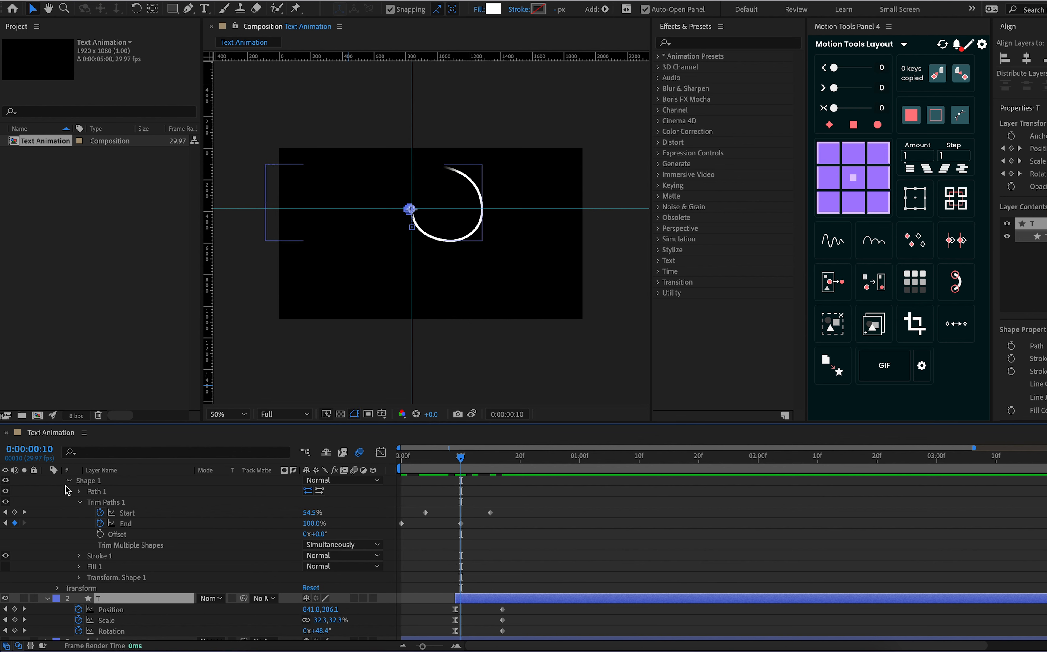
Collapse Shape Layer 1's properties and switch visibility from the line and T layers to layer i
left_click(79, 502)
left_click(69, 485)
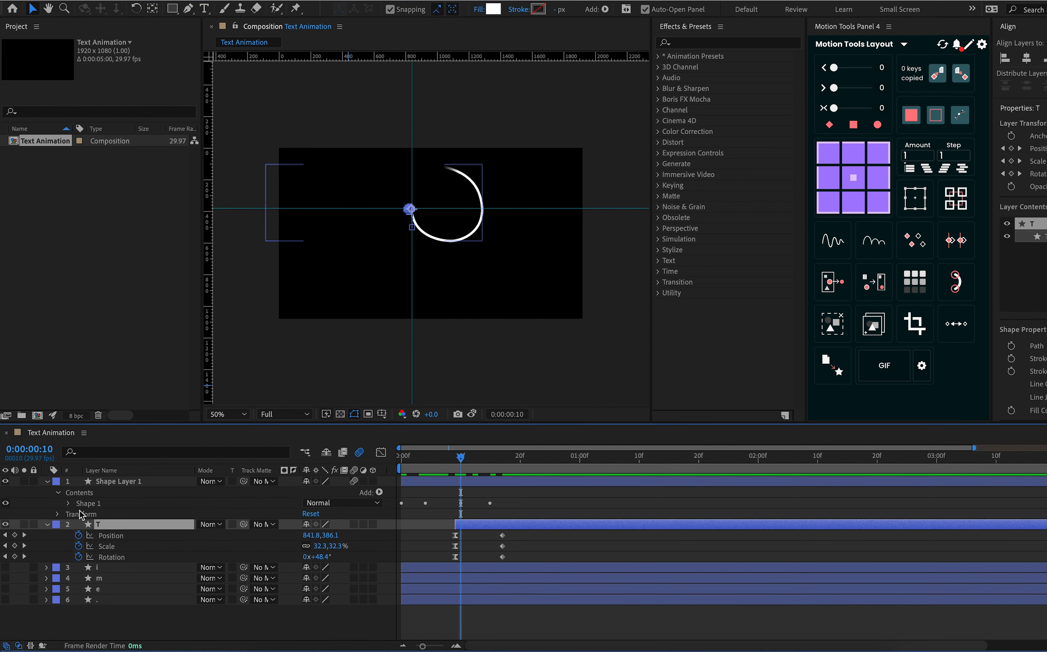
left_click(47, 482)
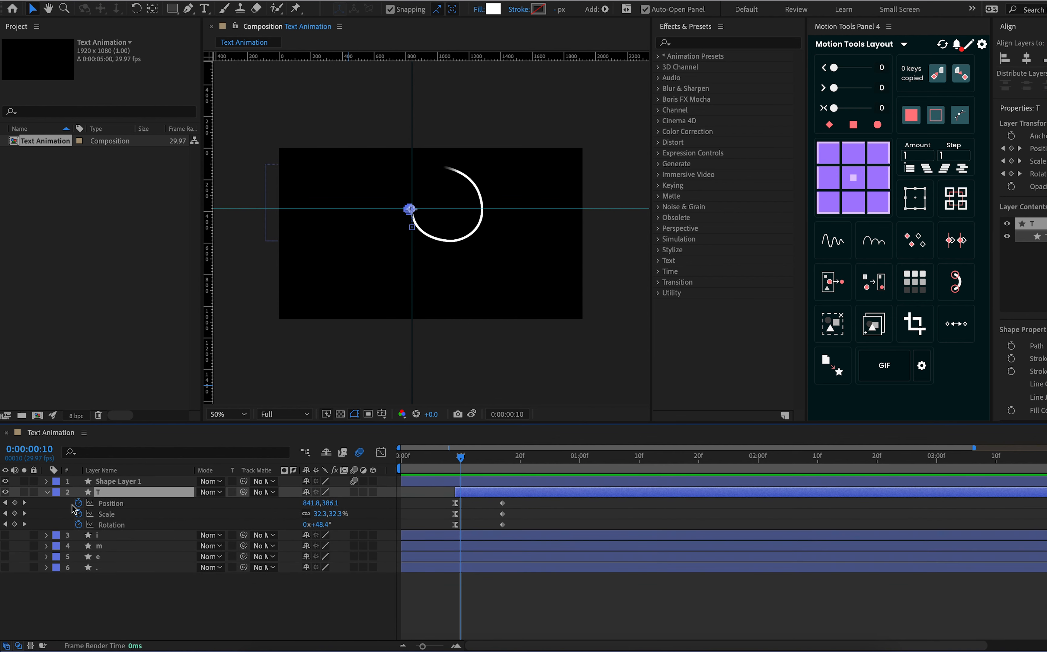
left_click(111, 535)
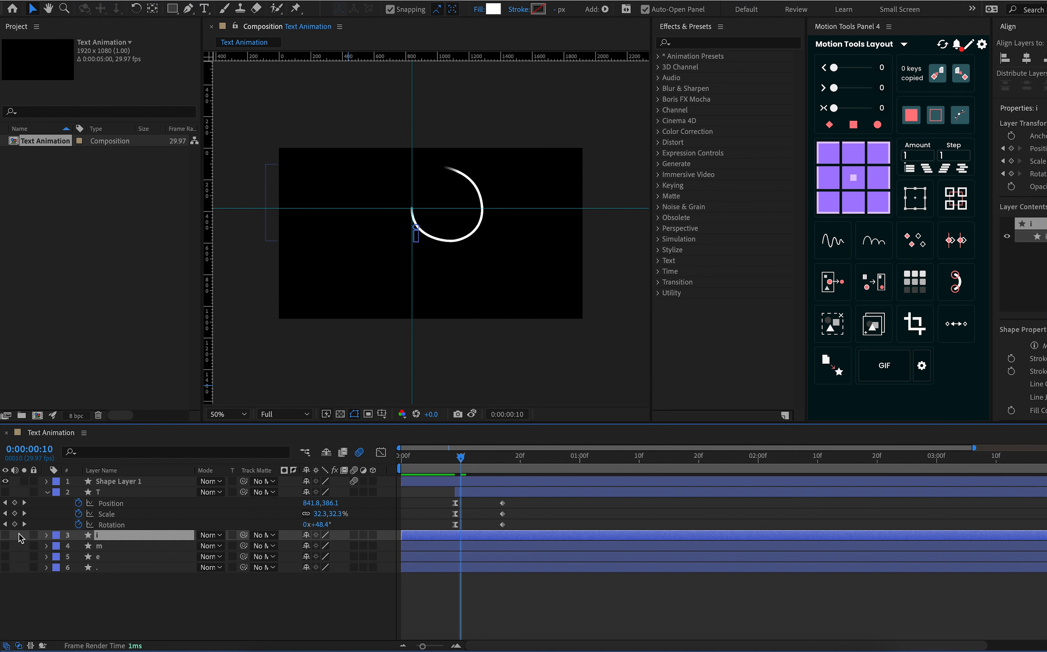
left_click(5, 481)
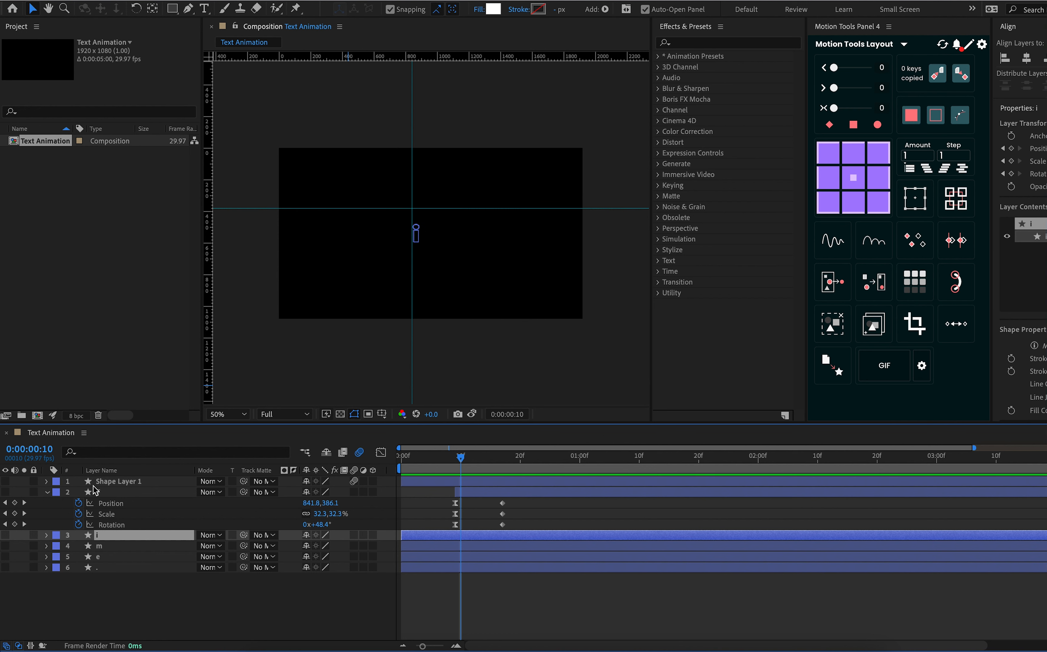
left_click(5, 536)
At about frame 18, reposition both guides to cross at the start point of the i's motion path
left_click_drag(457, 465, 510, 474)
key("period")
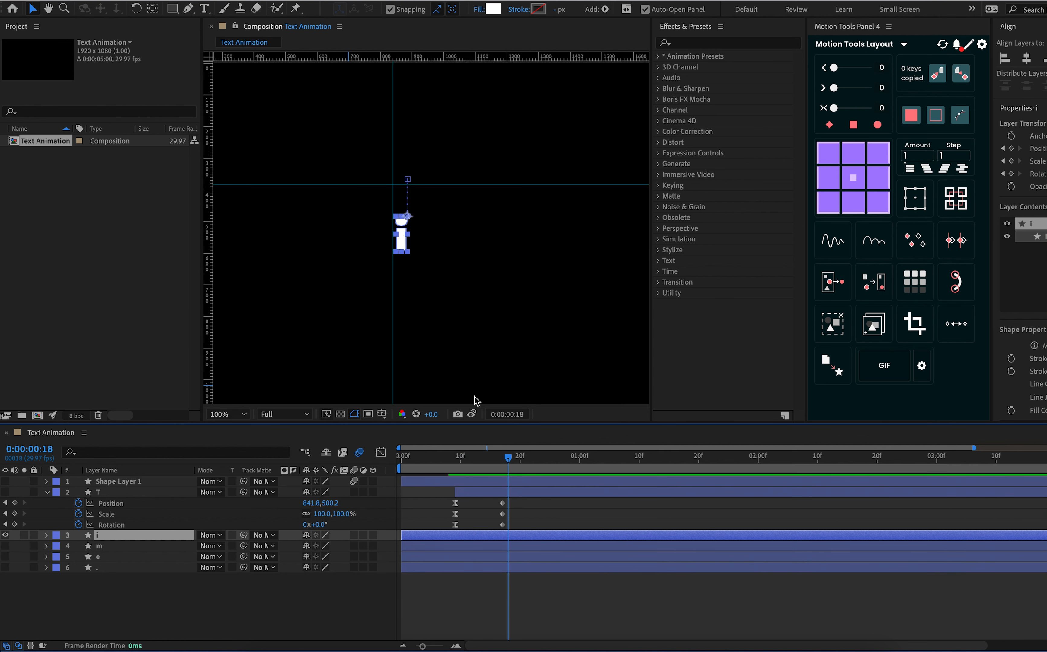
mouse_move(392, 194)
left_mouse_down()
mouse_move(405, 203)
mouse_move(434, 179)
left_mouse_up()
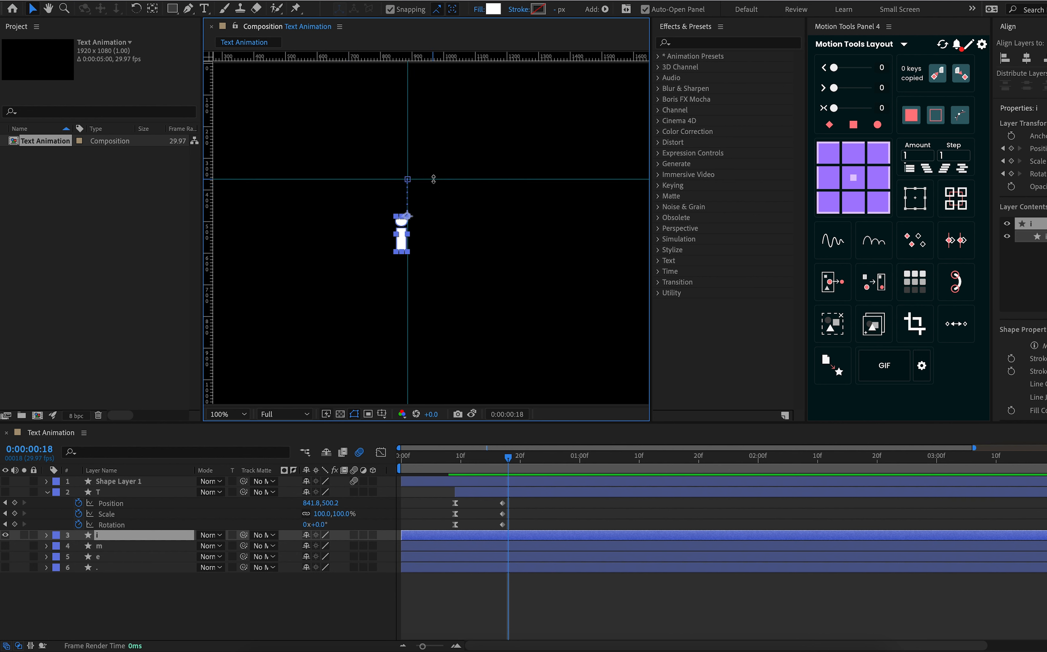
Place a visible duplicate of Shape Layer 1 directly above layer i, with its line end shifted to the guide intersection
left_click(159, 481)
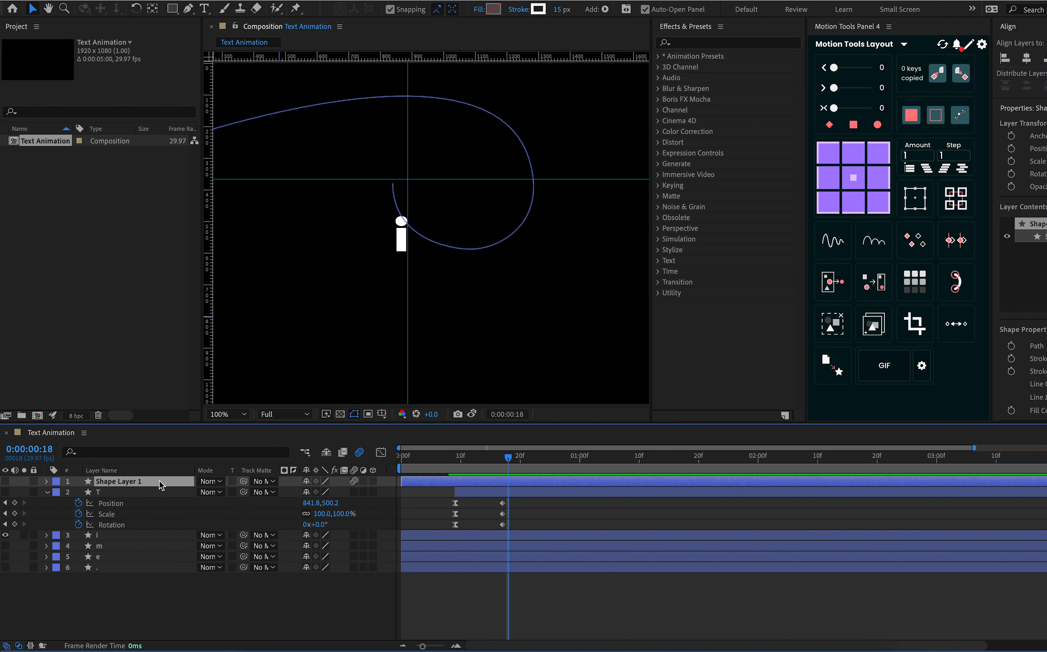
key("ctrl+d")
left_click_drag(159, 479, 159, 548)
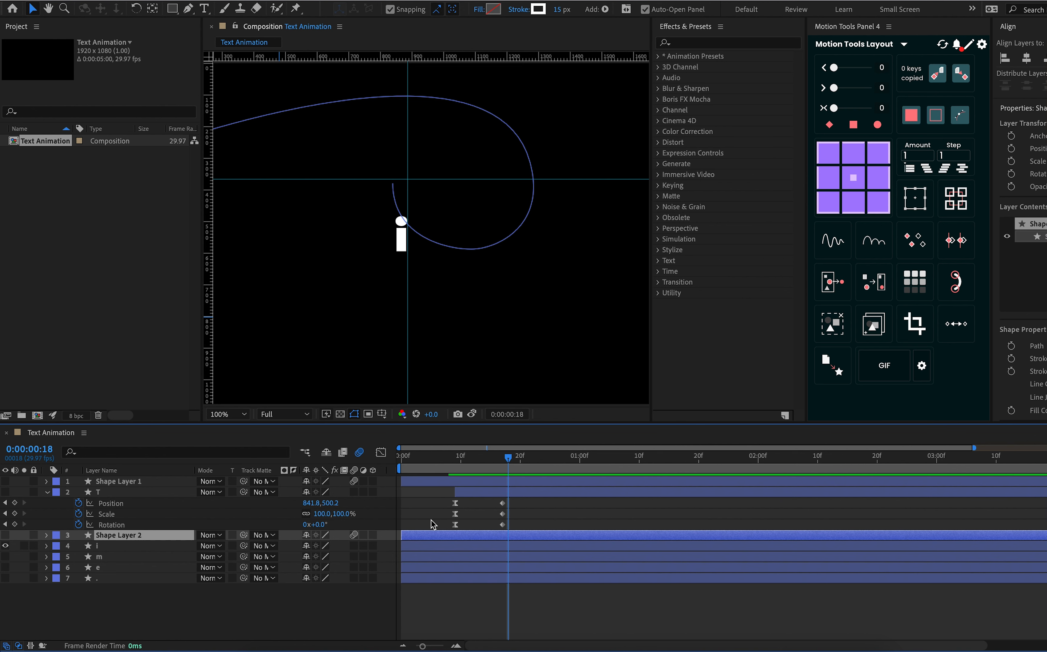
key("Return")
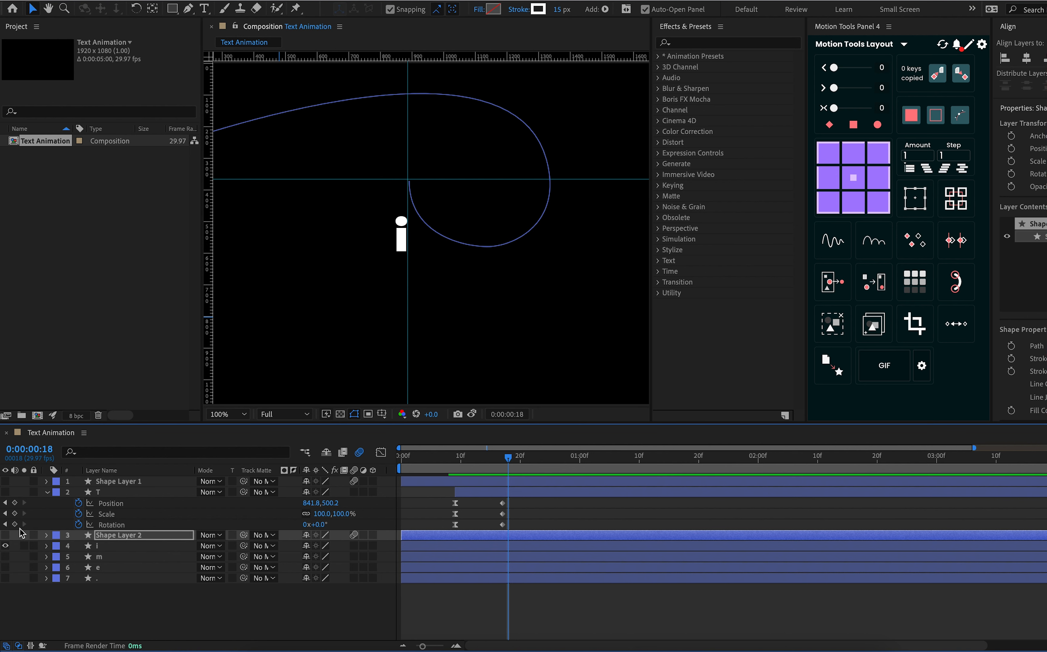
left_click(5, 535)
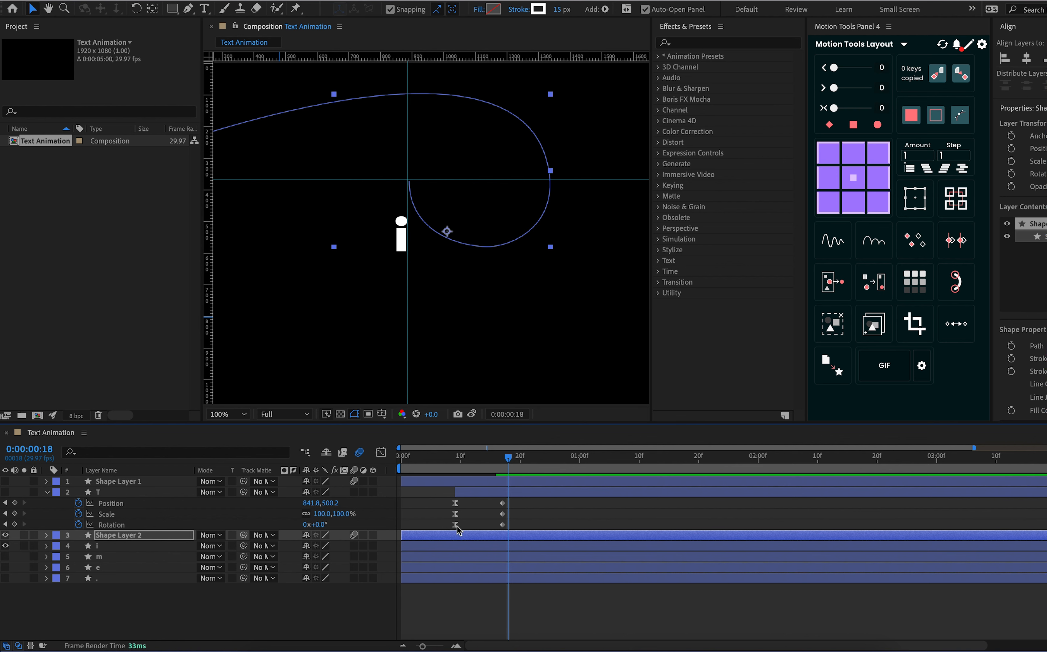
Delay layer i so that it starts at about frame 9, and preview it with its line from frame 0
left_click(448, 546)
key("u")
left_click_drag(448, 548, 500, 549)
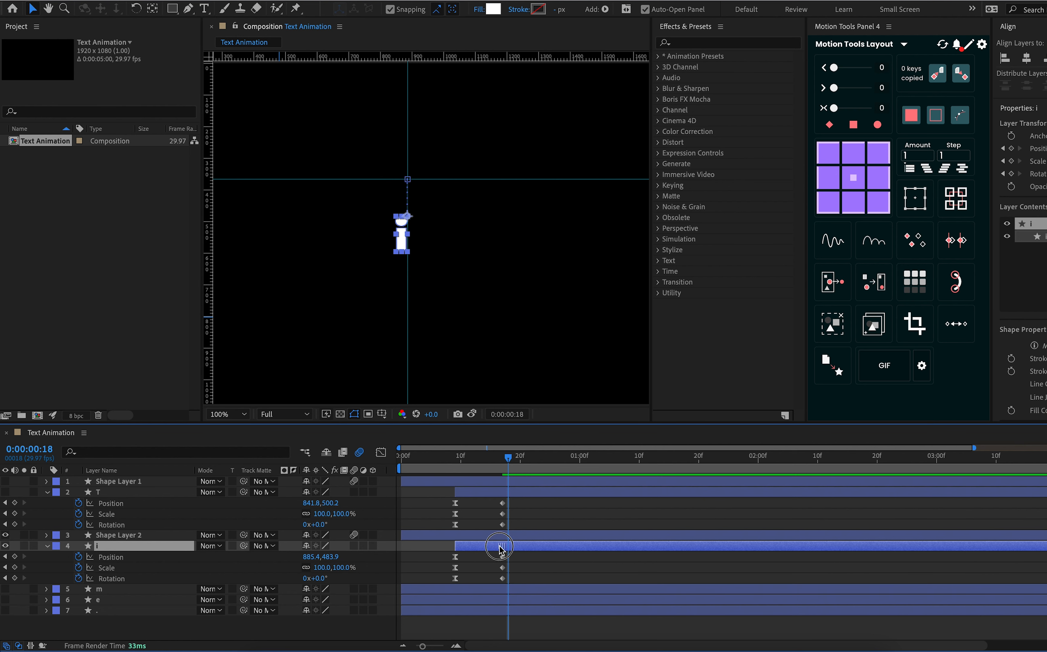
left_click_drag(470, 462, 265, 510)
key("space")
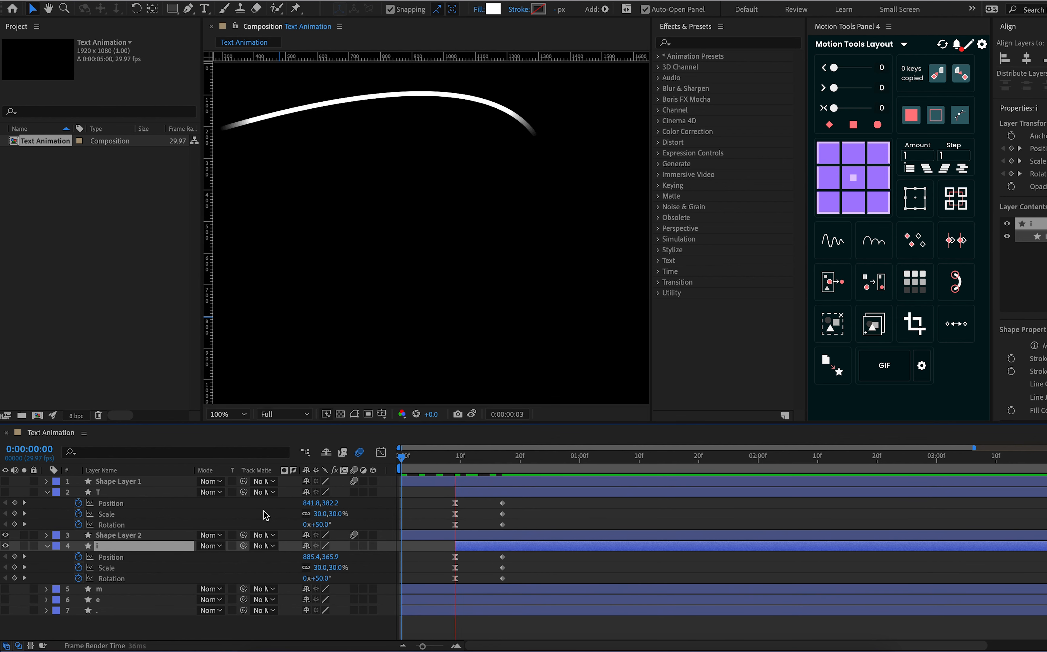
left_click(296, 505)
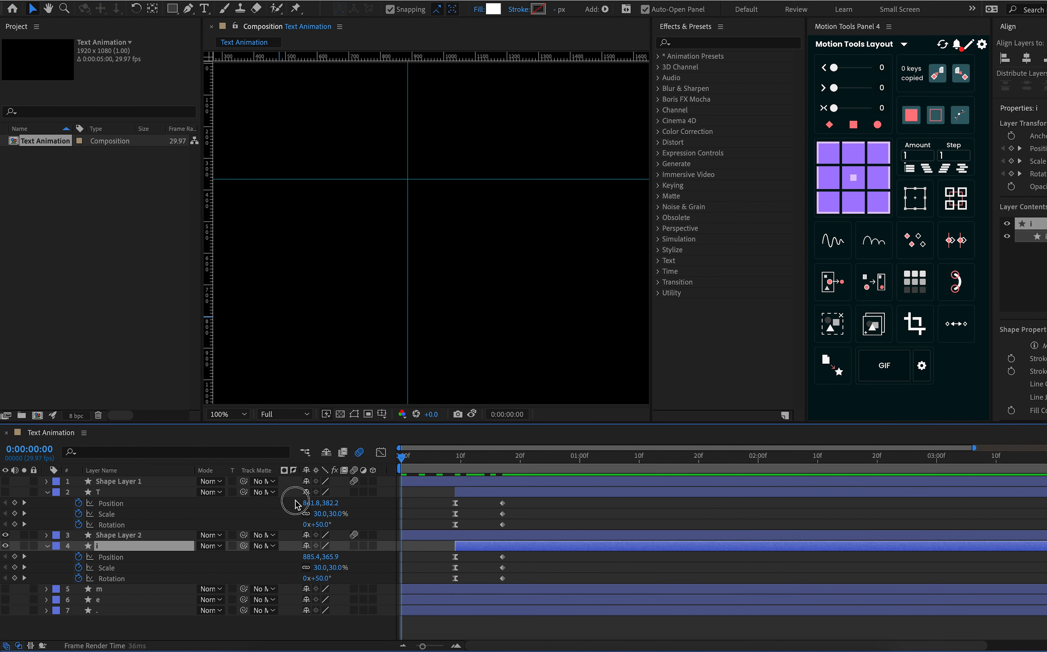
key("space")
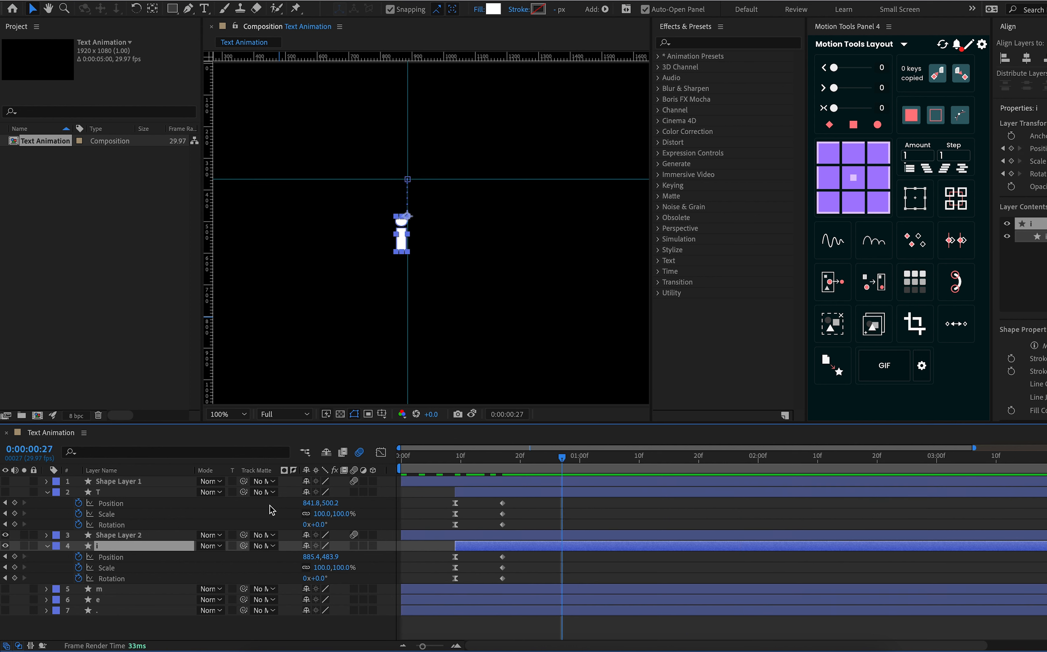
Collapse layer i's properties and switch visibility from layer i and Shape Layer 2 to layer m
left_click(46, 546)
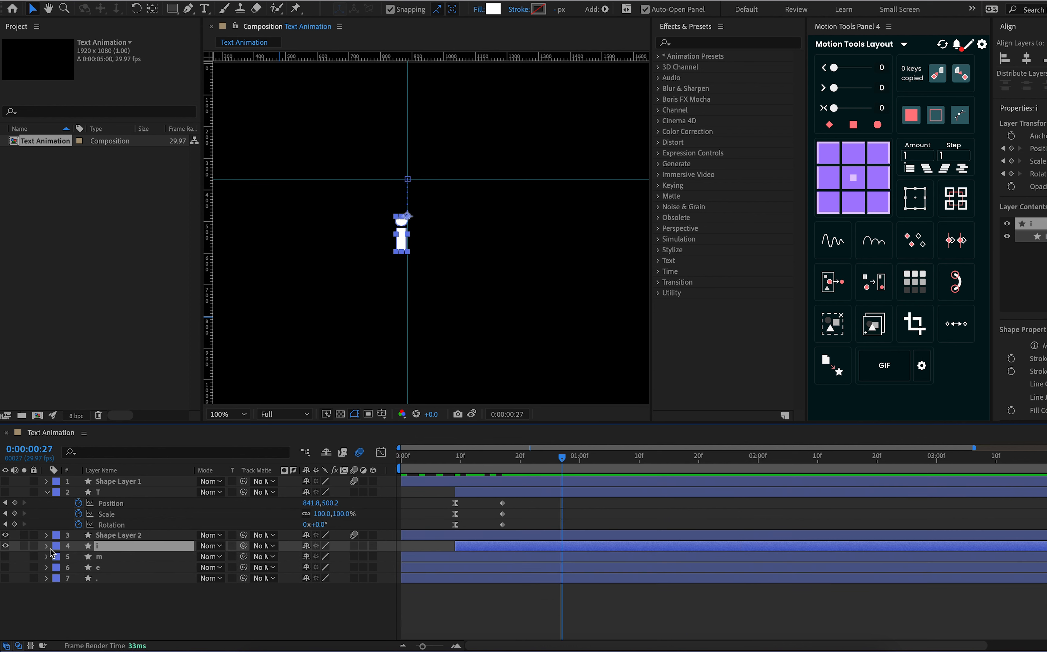
left_click(120, 537)
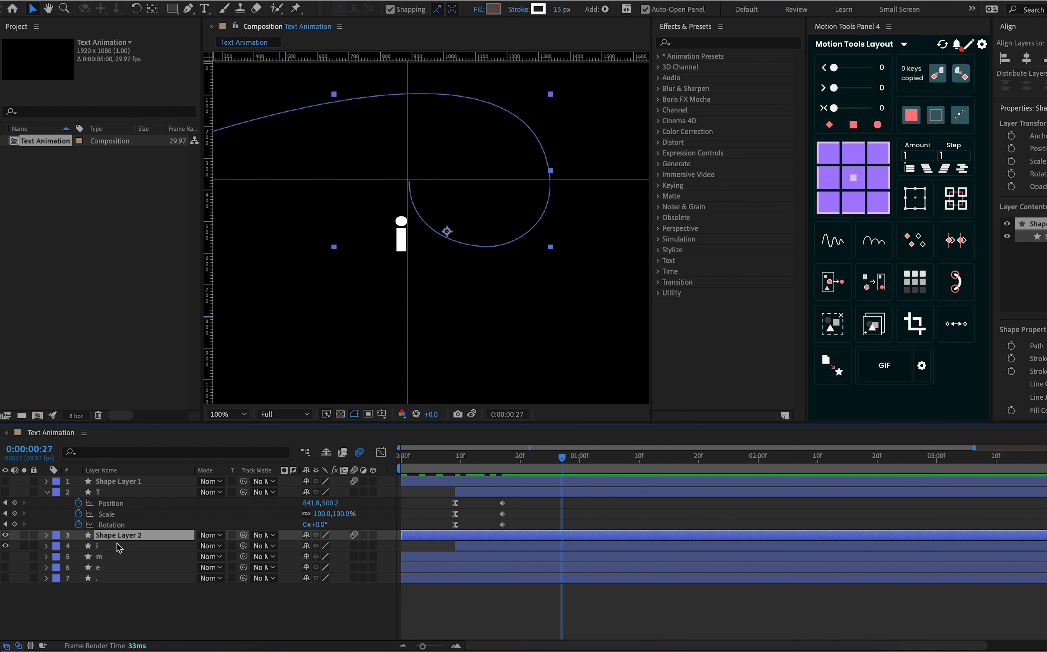
left_click(120, 559)
left_click(5, 546)
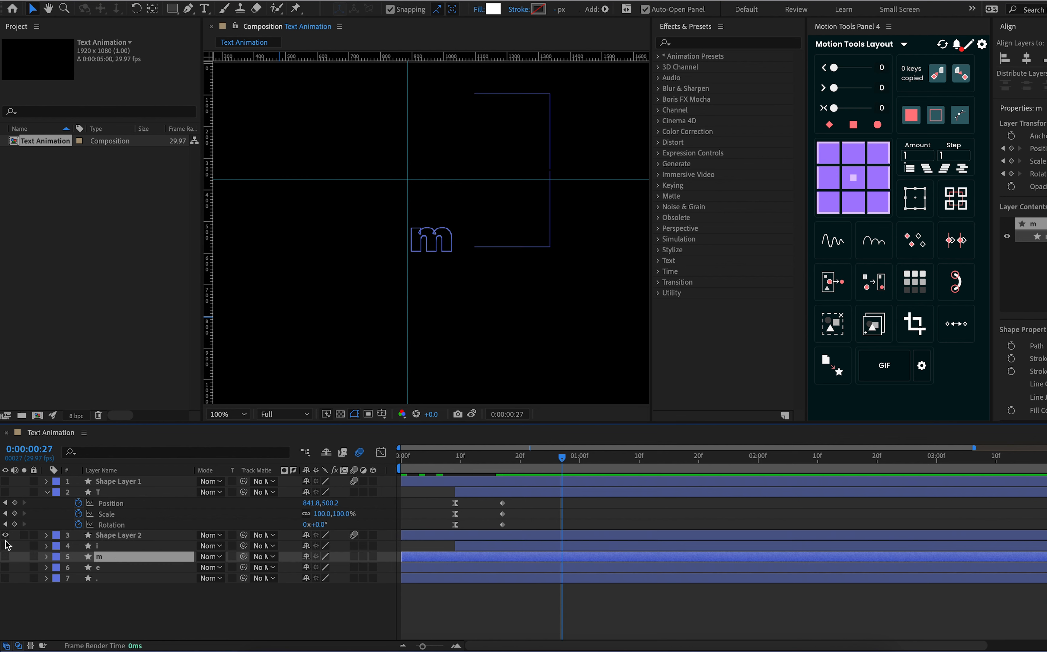
left_click(6, 535)
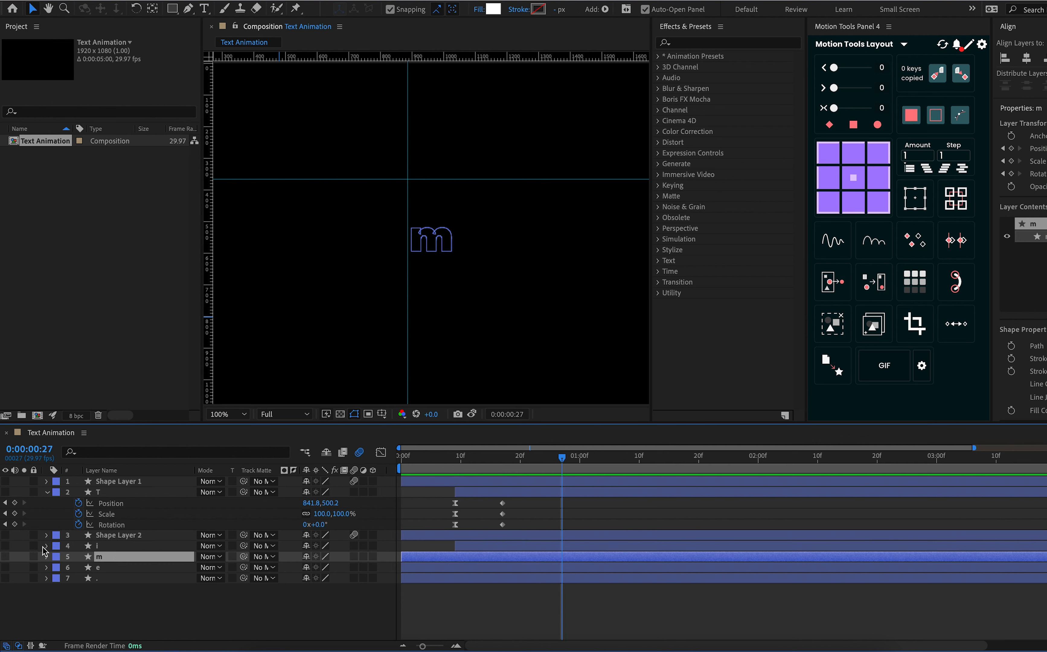
left_click(6, 556)
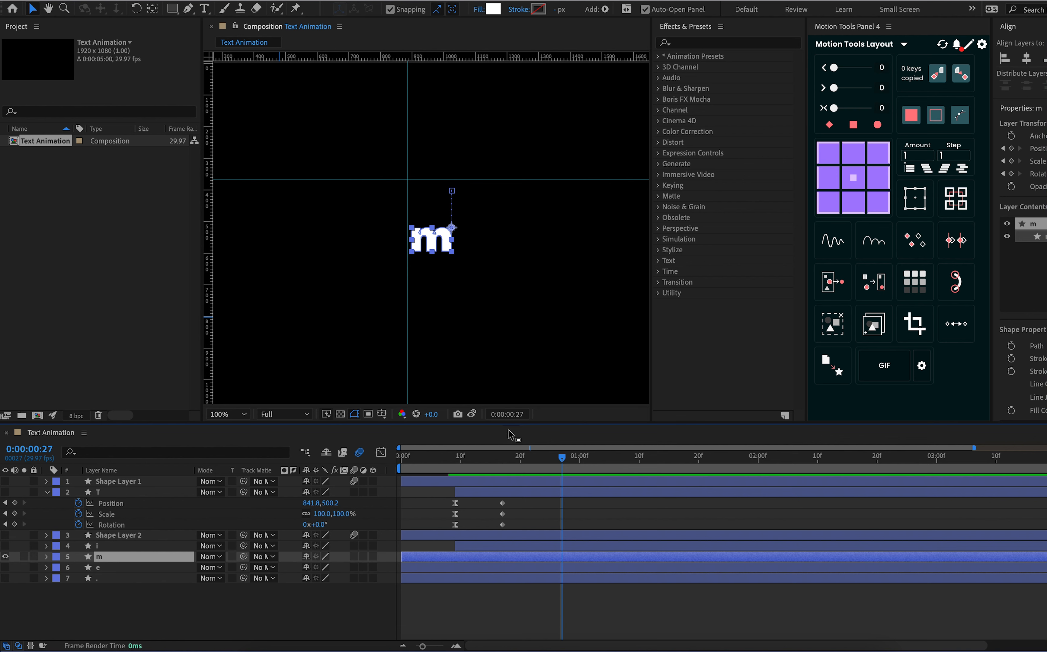
Move the guides to the start point of the m's motion path and duplicate Shape Layer 2 directly above layer m
left_click_drag(407, 187, 470, 189)
left_click(113, 539)
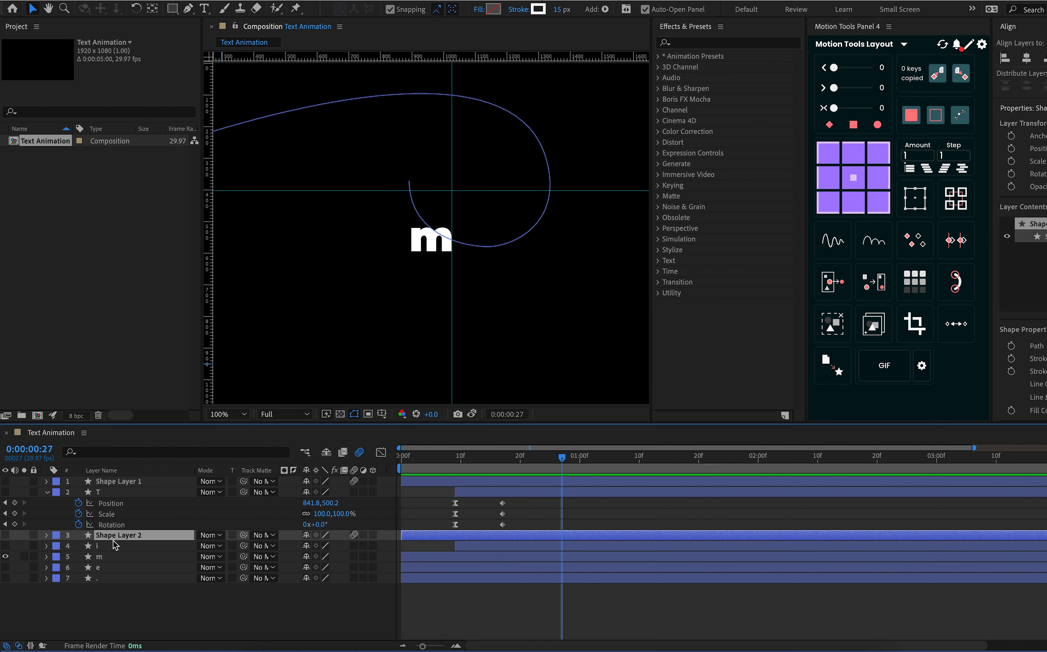
key("ctrl+d")
left_click_drag(121, 534, 120, 562)
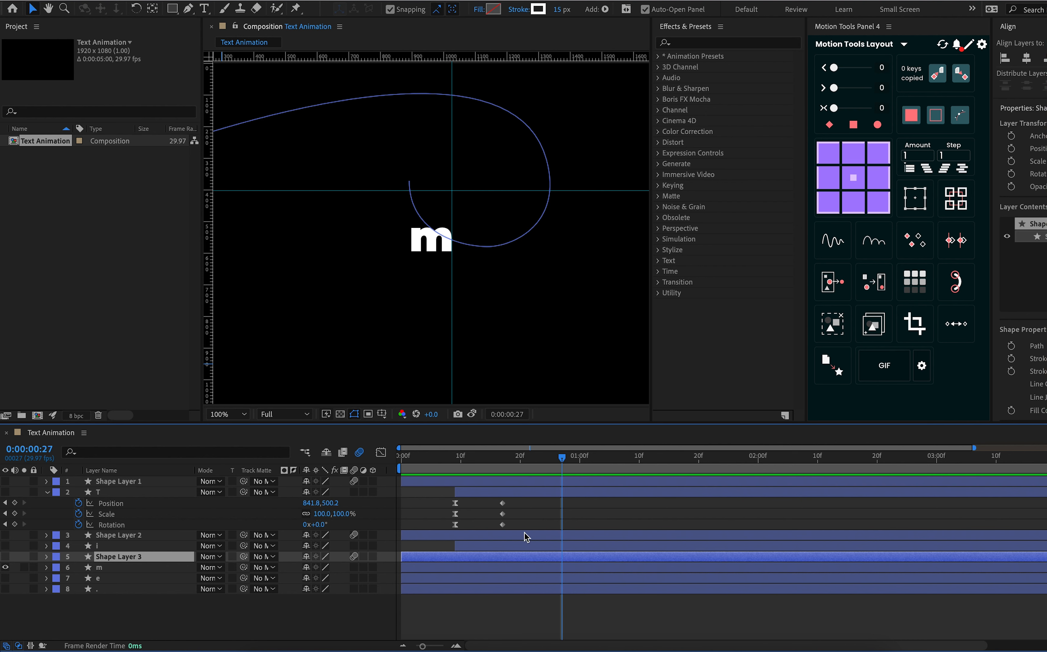
Shift Shape Layer 3 so that its line end meets the guide intersection at the start of the m's motion path
key("shift+Right")
key("shift+Right")
key("shift+Right")
key("shift+Right")
key("shift+Right")
key("shift+Right")
key("shift+Right")
key("shift+Right")
key("shift+Right")
key("shift+Right")
key("shift+Right")
key("shift+Right")
key("shift+Right")
key("shift+Right")
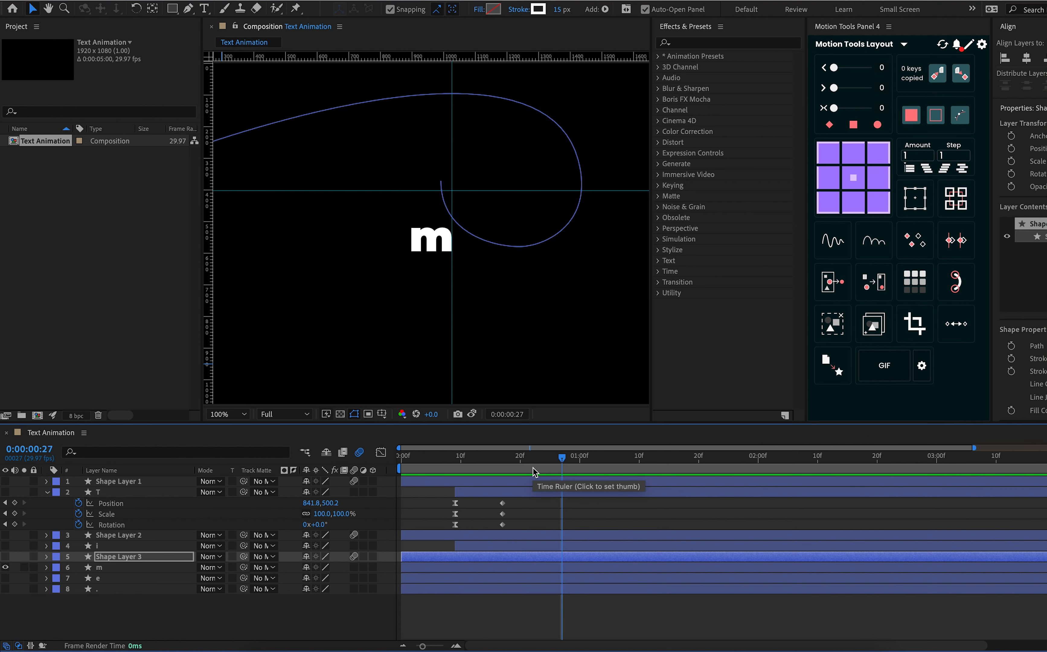
key("Left")
key("Left")
key("Left")
key("Left")
key("Down")
key("Down")
key("Down")
key("Down")
key("Down")
key("Down")
key("Down")
key("Down")
key("Down")
key("Down")
key("Down")
key("Down")
key("Down")
key("Down")
key("Down")
key("Down")
key("Down")
key("Down")
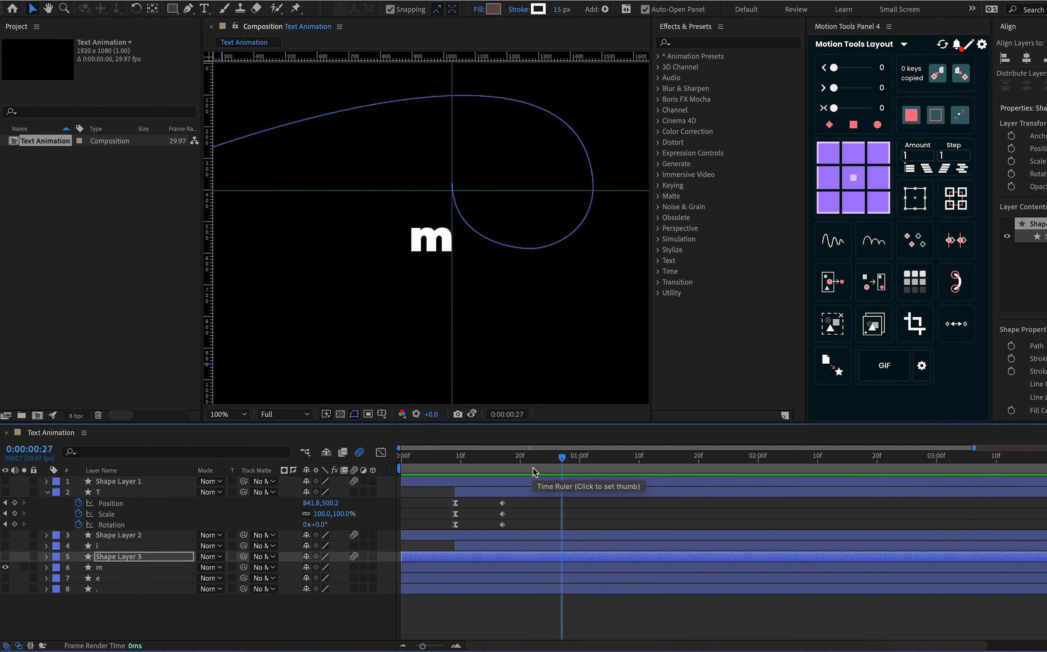
key("Down")
key("Down")
key("Down")
key("Down")
key("Down")
key("Down")
key("Down")
key("Down")
key("Down")
key("Down")
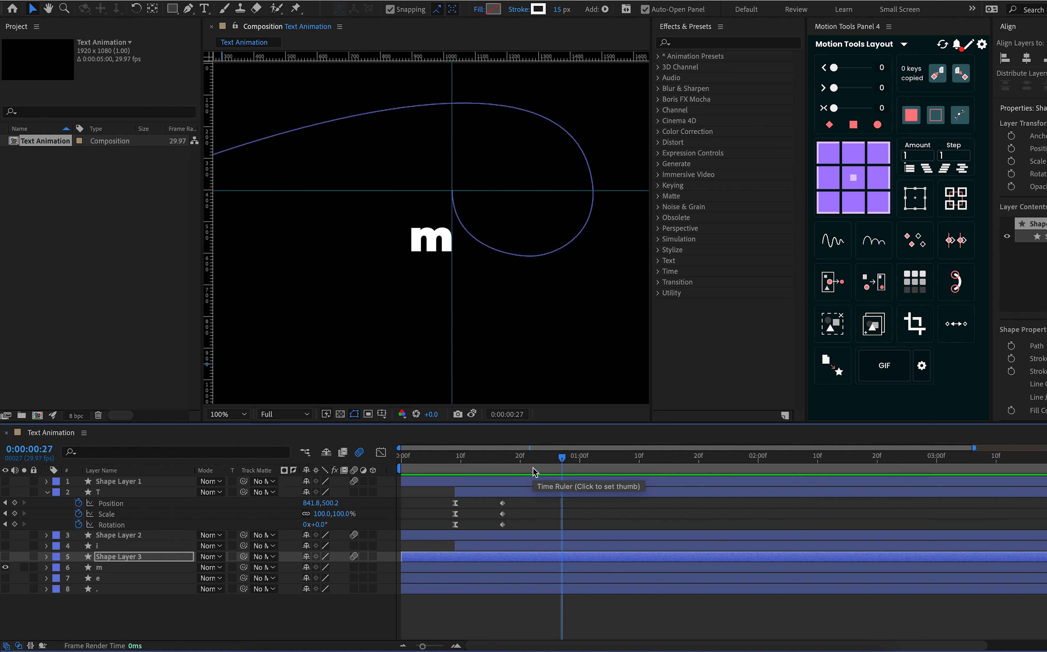
key("Down")
key("Down")
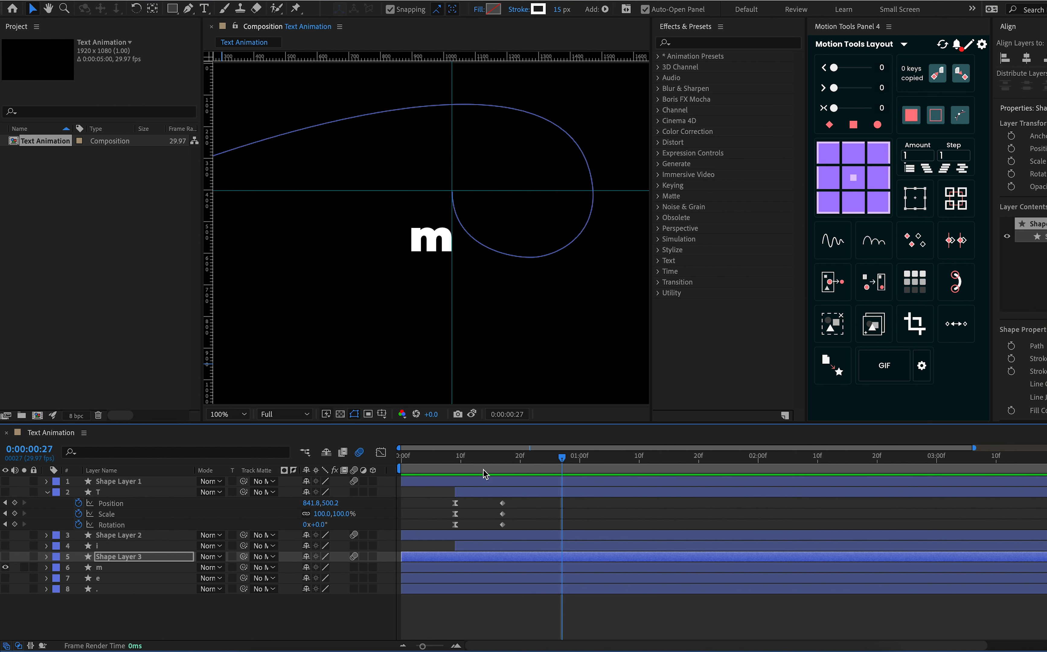
left_click(124, 557)
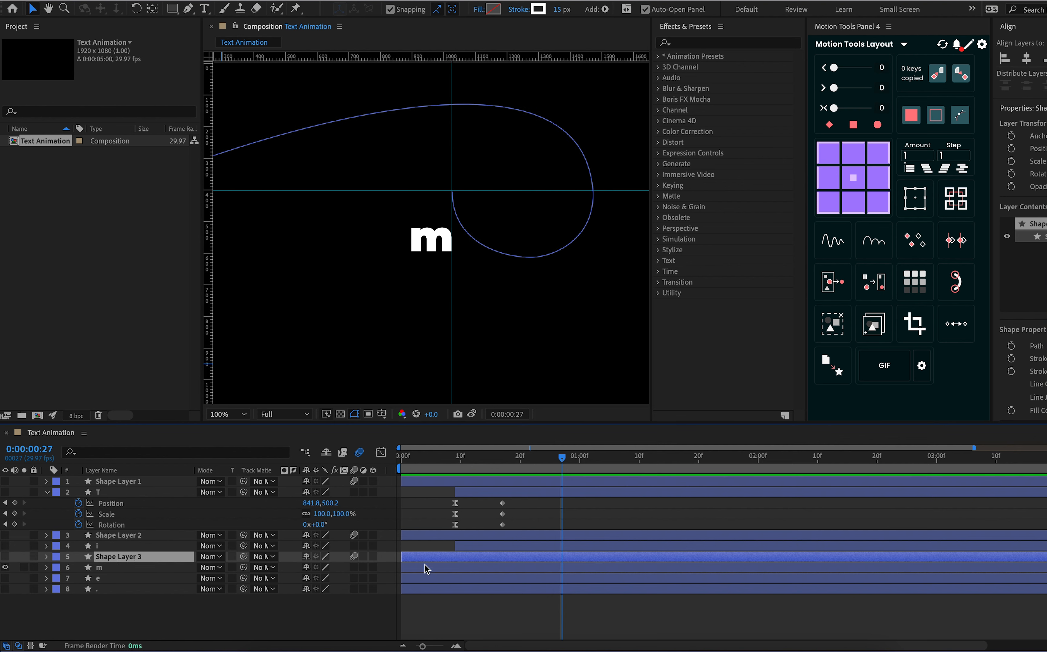
Make Shape Layer 3 visible, delay layer m to start at about frame 9, and preview both from frame 0
left_click(6, 557)
left_click(469, 568)
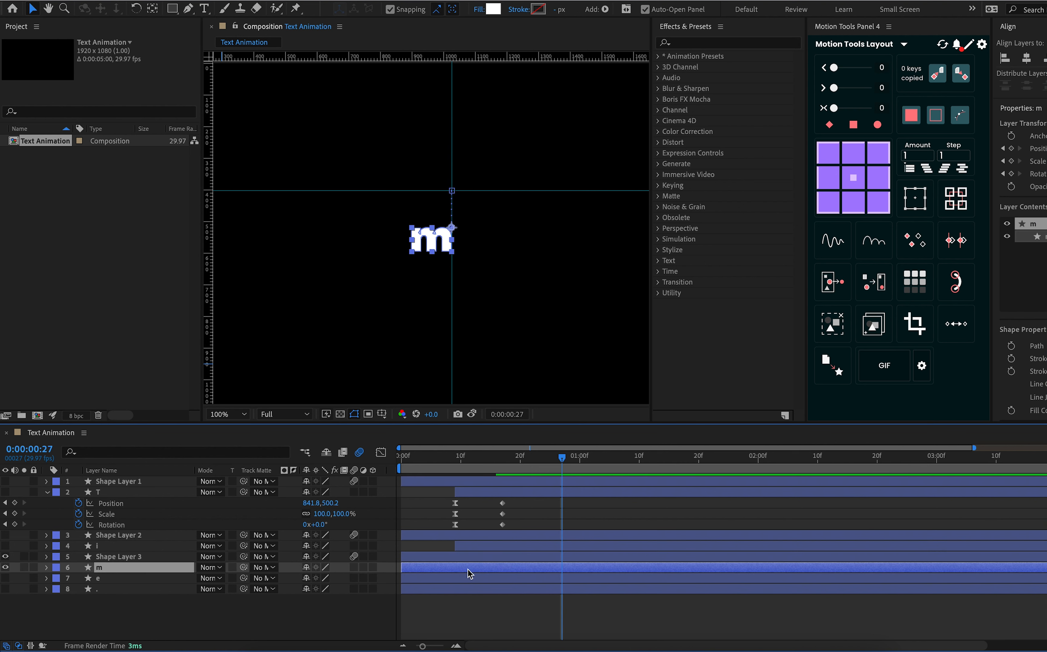
left_click_drag(465, 573, 519, 572)
key("space")
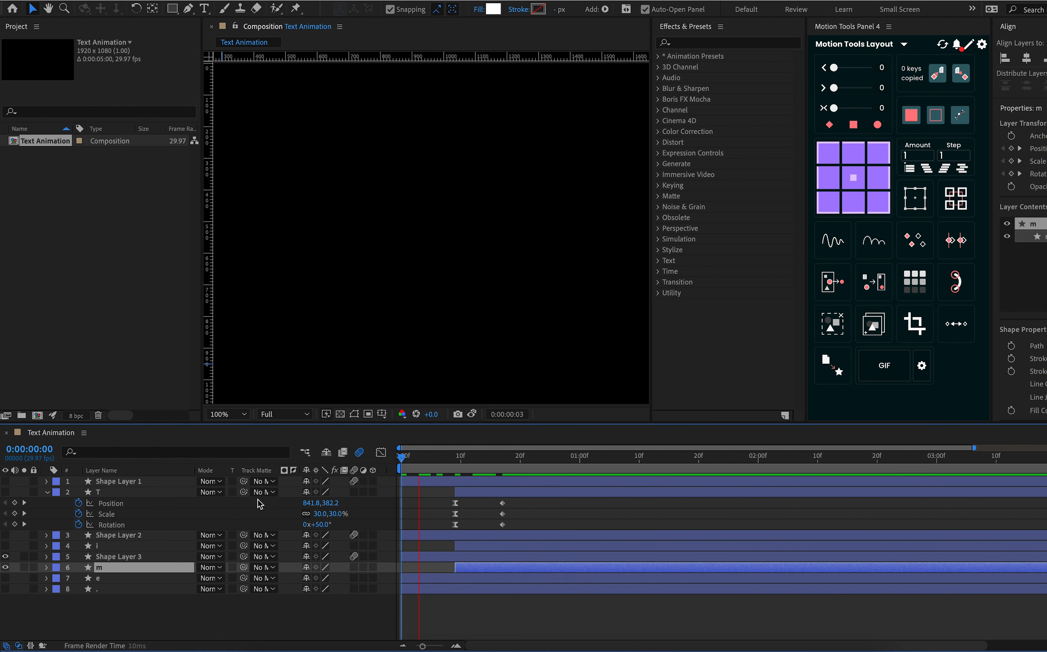
key("space")
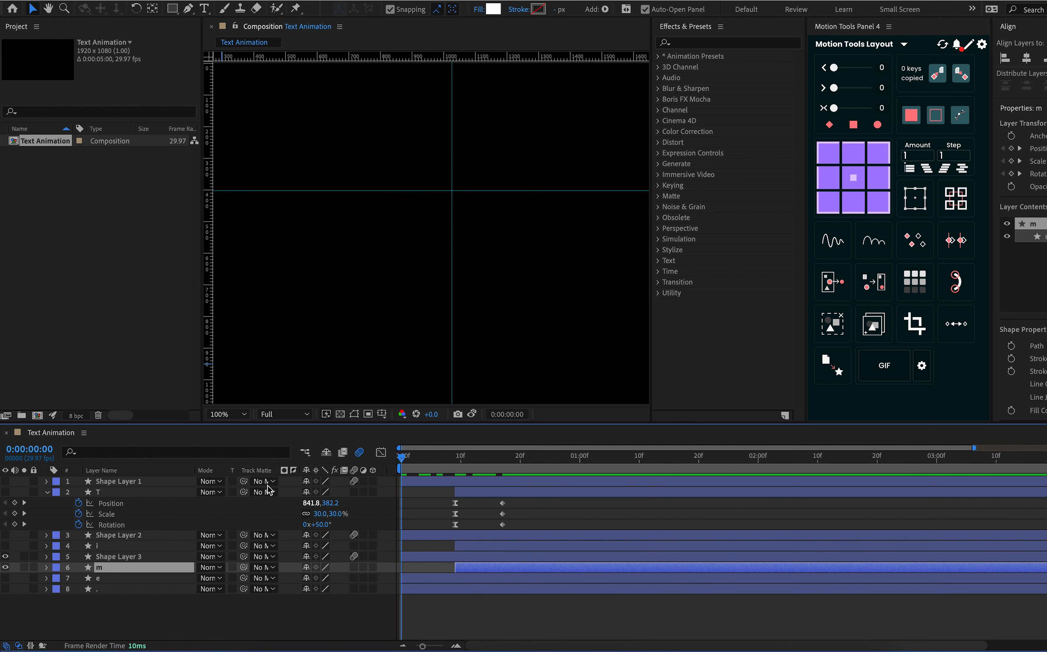
key("space")
key("space")
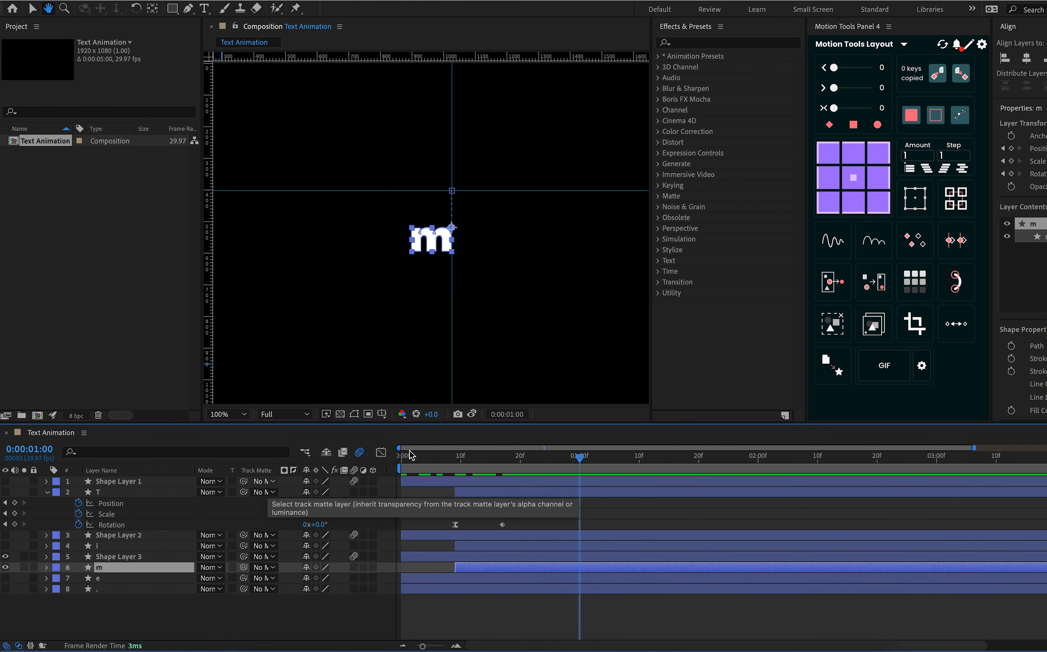
Duplicate Shape Layer 3 directly above layer e and show only the duplicate and layer e, hiding layer m and Shape Layer 3
left_click(106, 556)
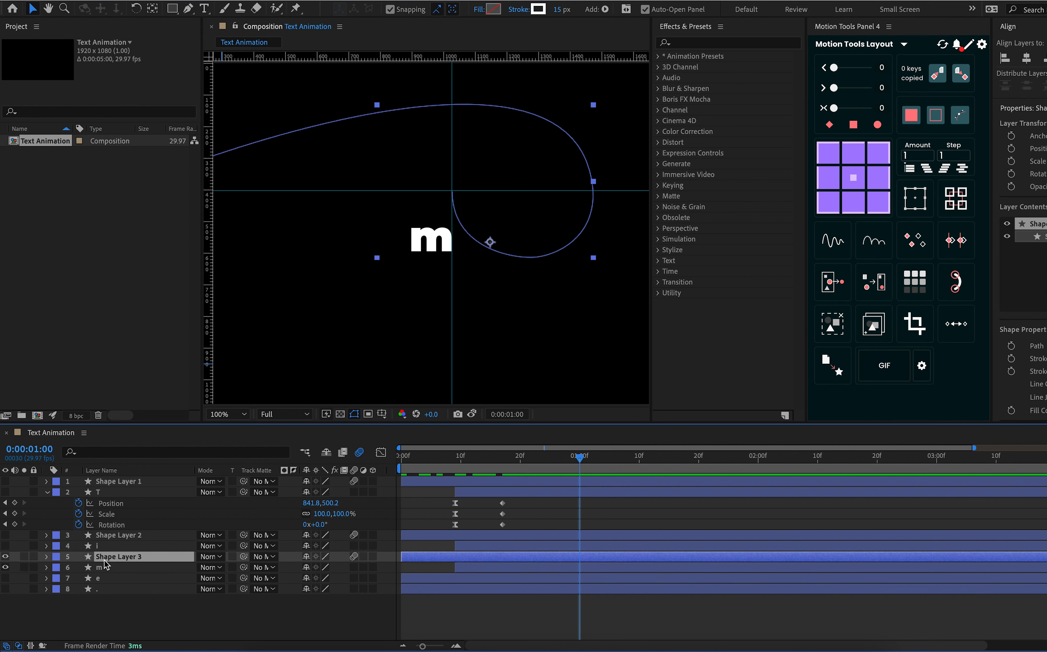
key("ctrl+d")
left_click(5, 567)
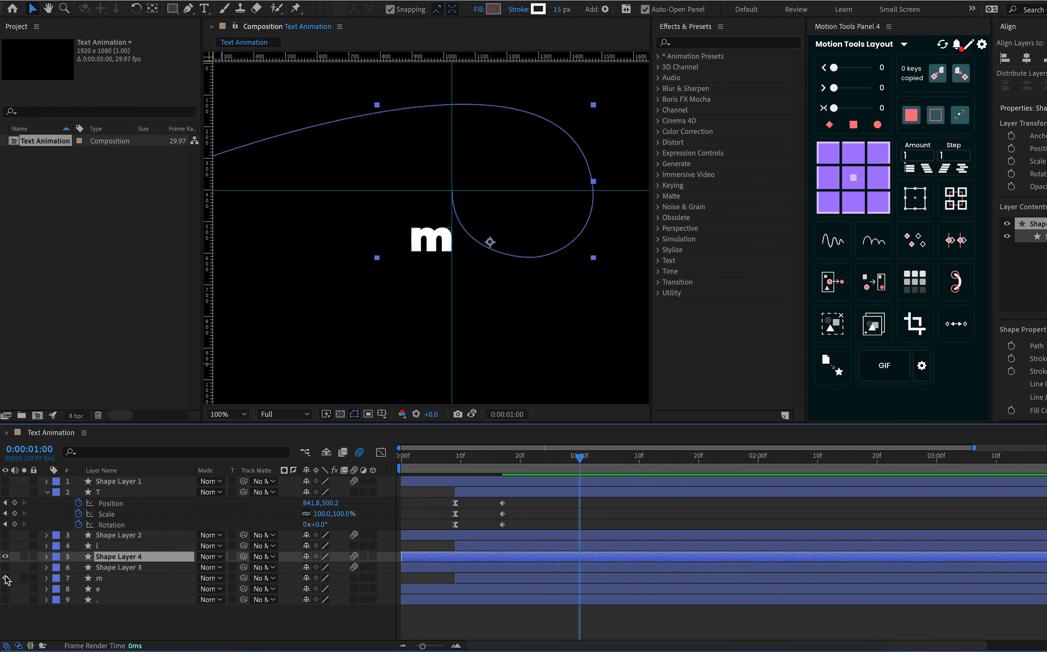
left_click(5, 578)
left_click(104, 584)
left_click_drag(111, 560, 111, 586)
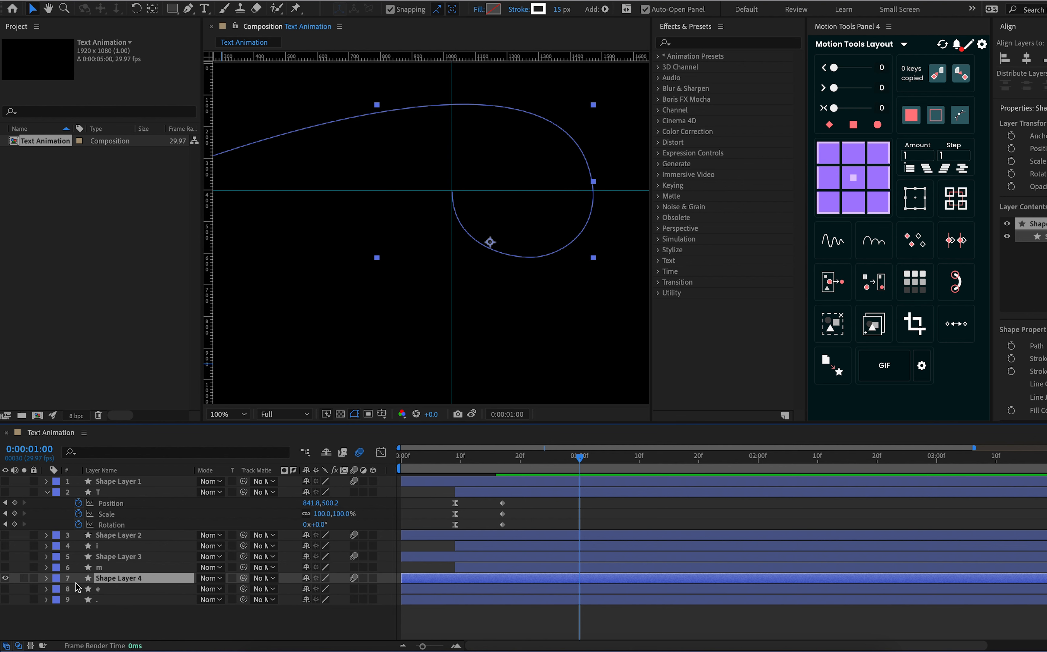
left_click(5, 589)
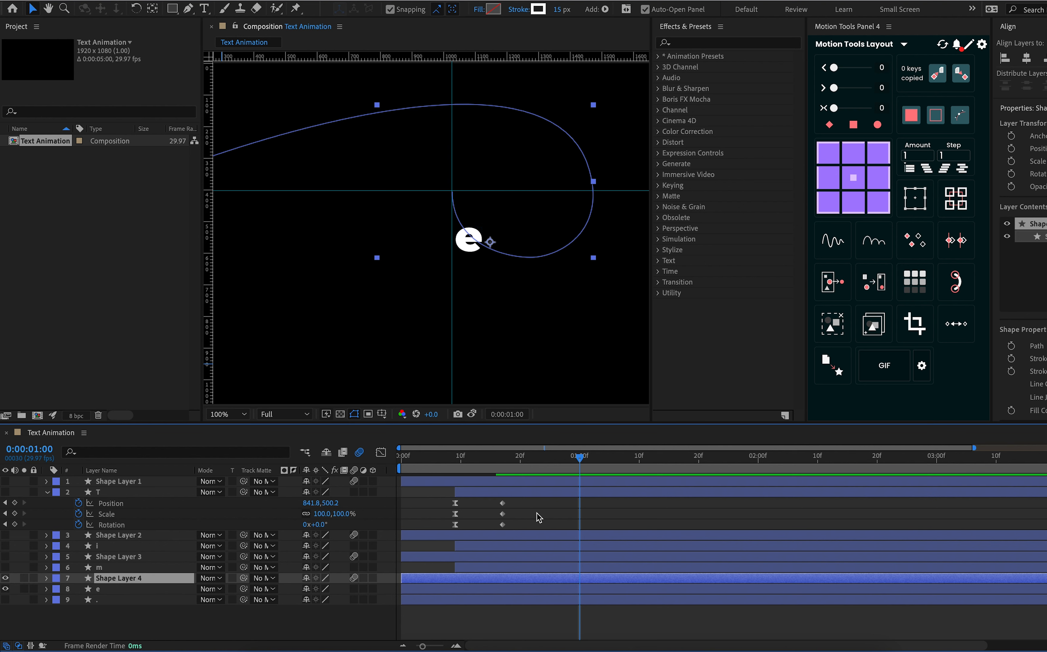
Align the vertical guide with the start point of the e's motion path and shift Shape Layer 4's line end to the guide intersection
left_click(508, 589)
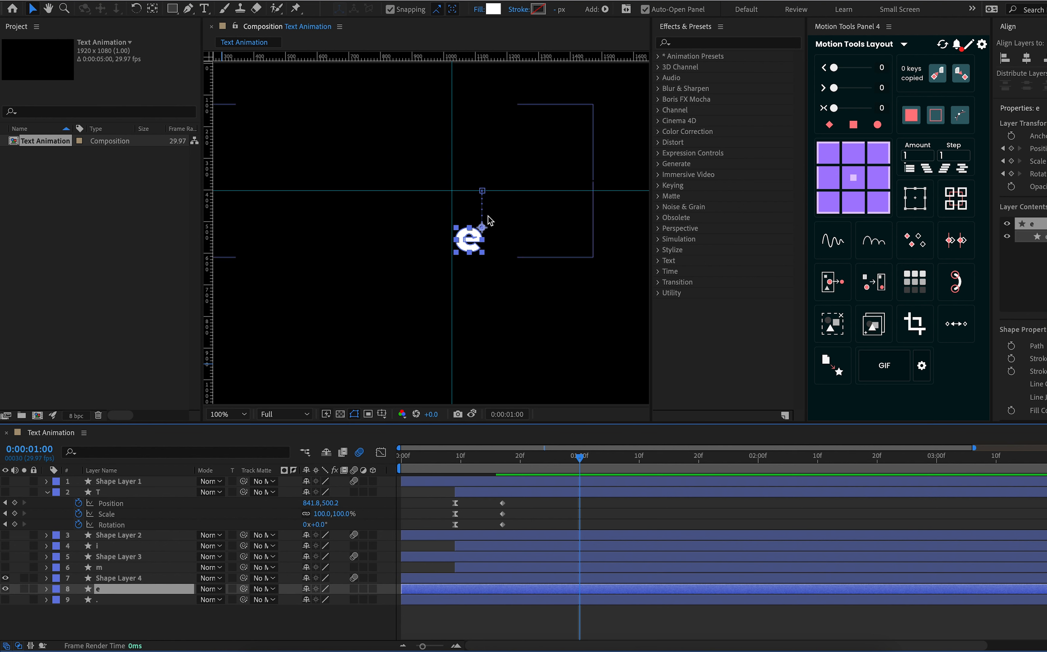
left_click_drag(452, 208, 482, 215)
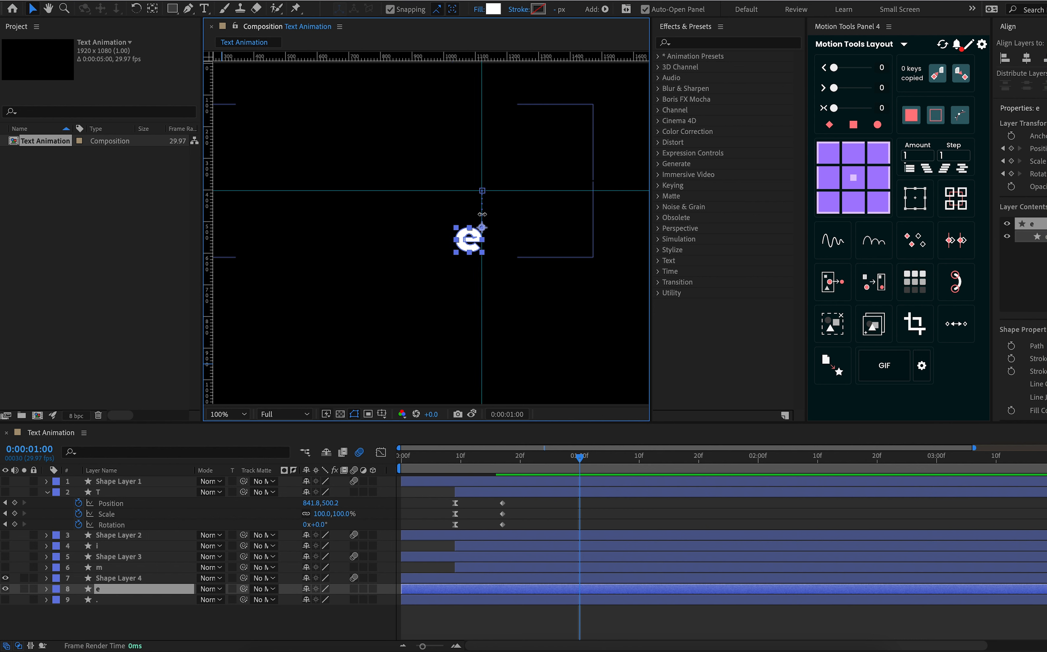
left_click(124, 579)
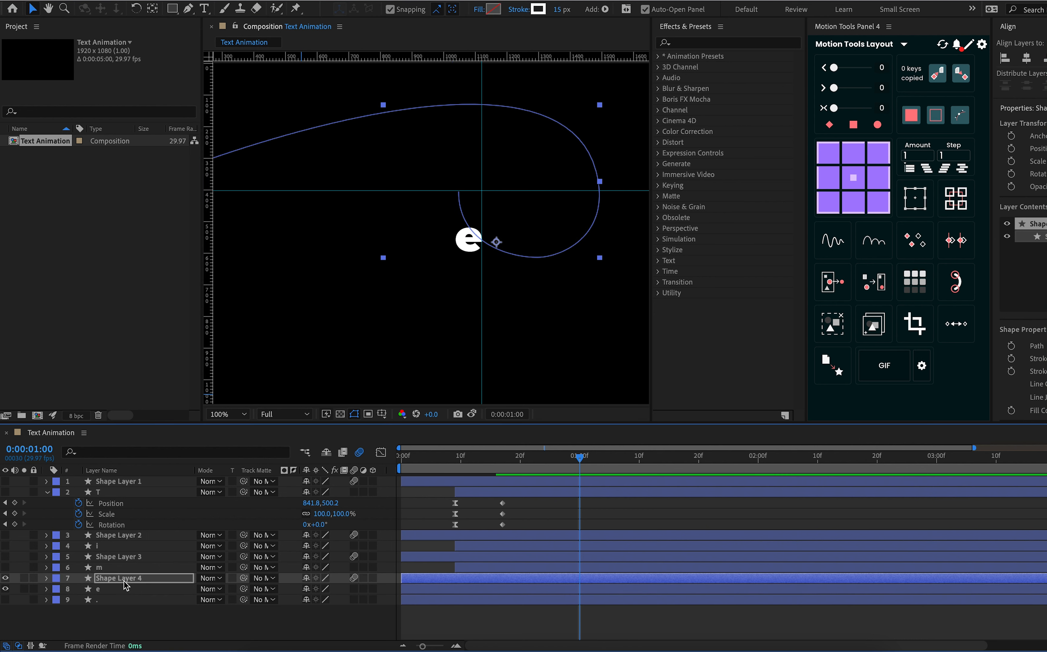
key("Left")
key("Left")
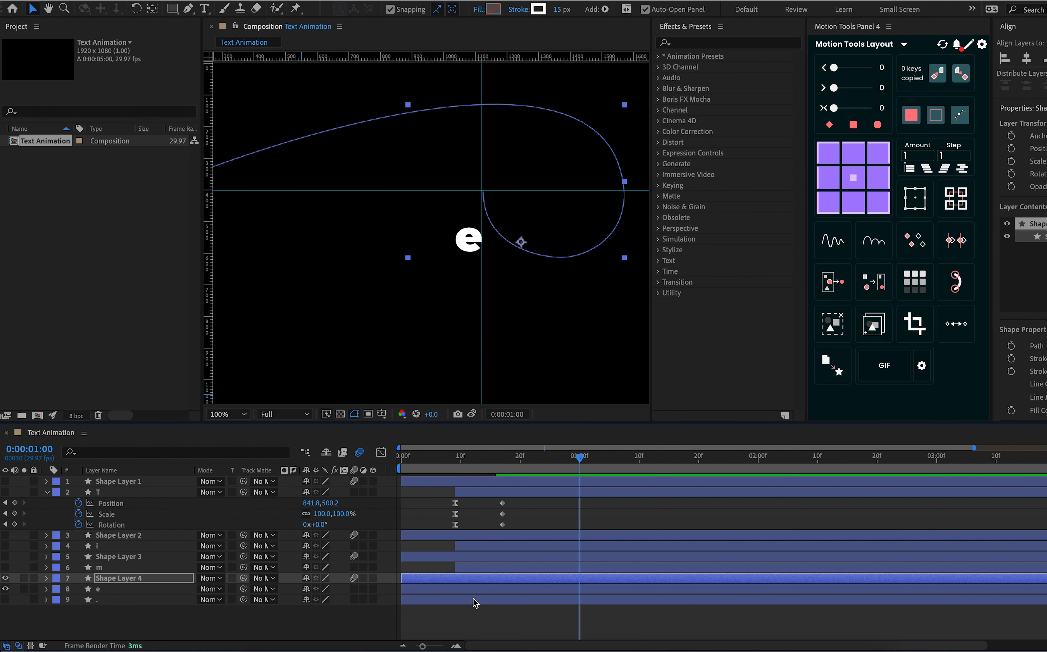
Delay layer e so that it starts at about frame 9, and preview it with its line from frame 0
left_click_drag(469, 589, 525, 591)
left_click_drag(474, 461, 274, 513)
key("space")
key("space")
left_click_drag(431, 459, 289, 499)
key("space")
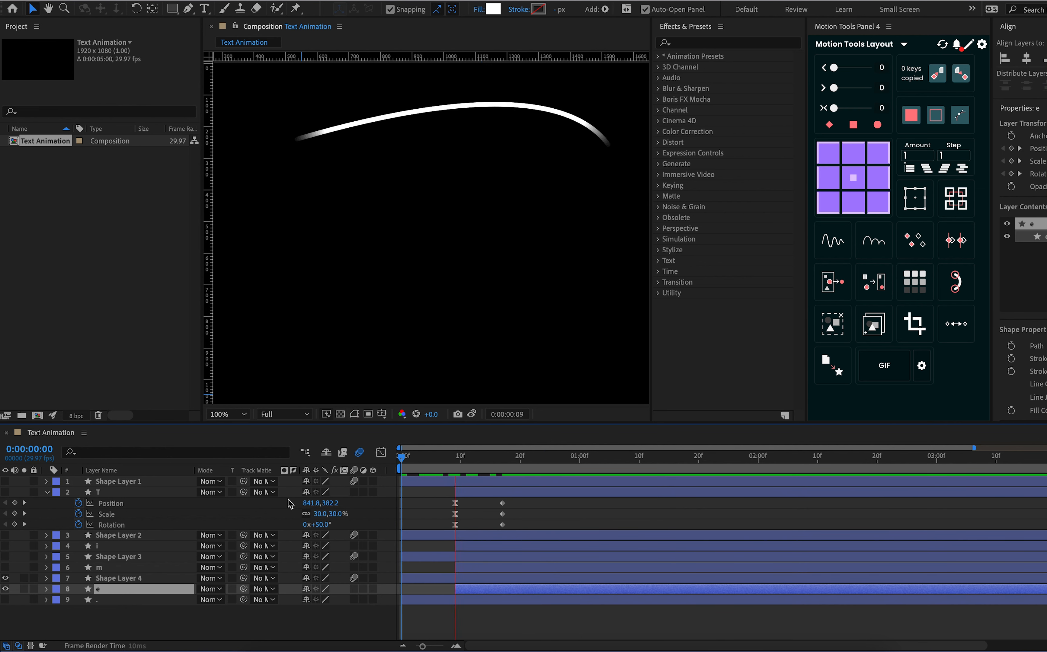
key("space")
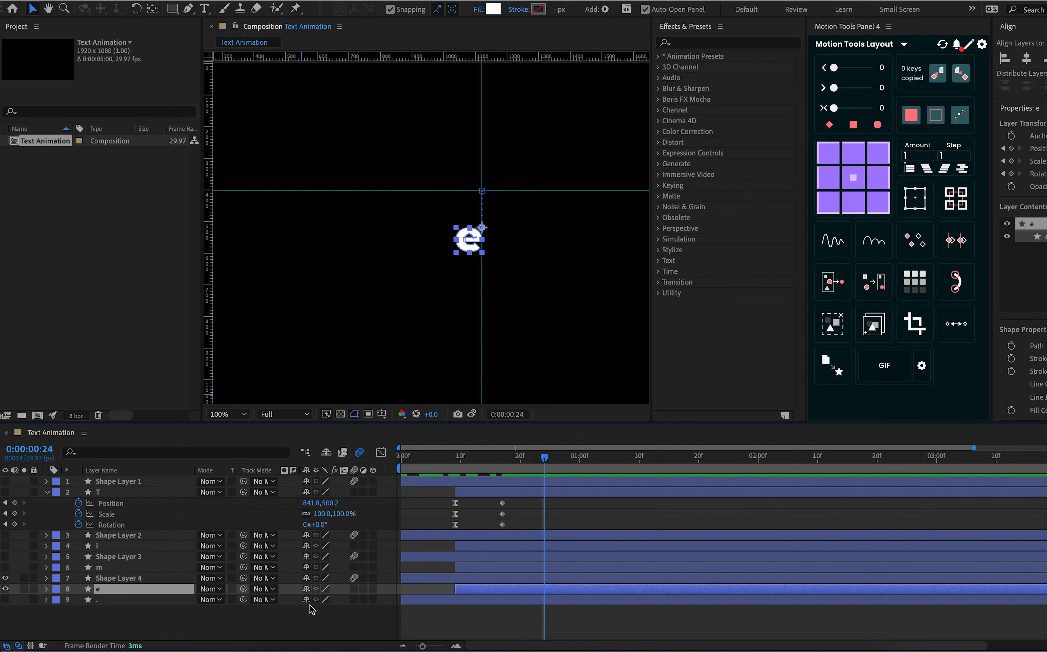
Duplicate Shape Layer 4 directly above the period layer and show only the duplicate and the period, hiding Shape Layer 4 and layer e
left_click(124, 581)
key("ctrl+d")
left_click_drag(125, 580, 126, 611)
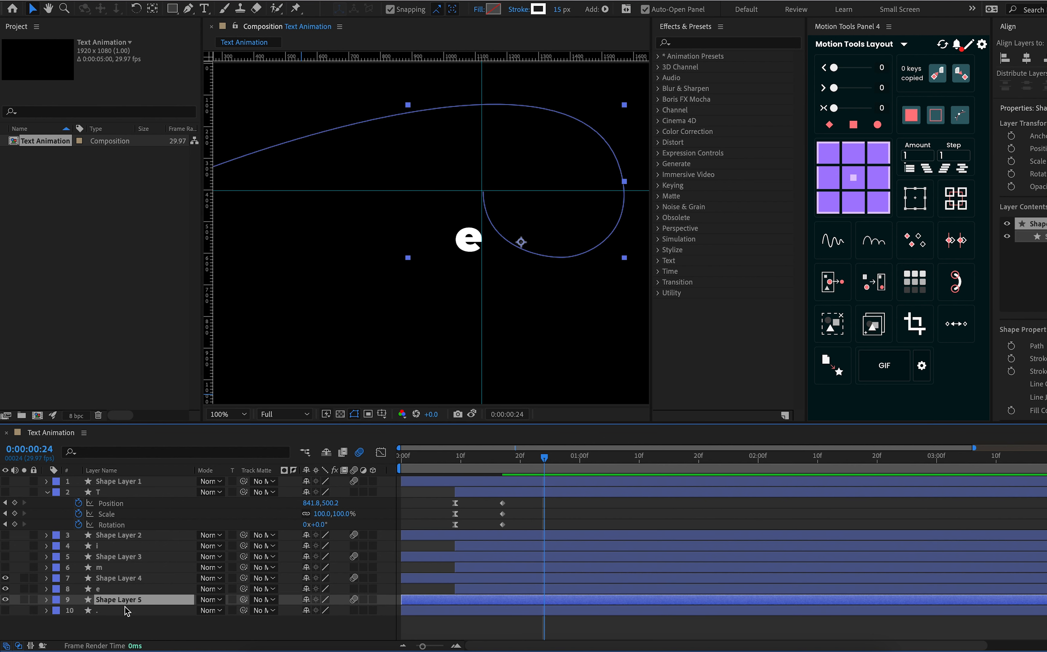
left_click(5, 588)
left_click(5, 578)
left_click(103, 611)
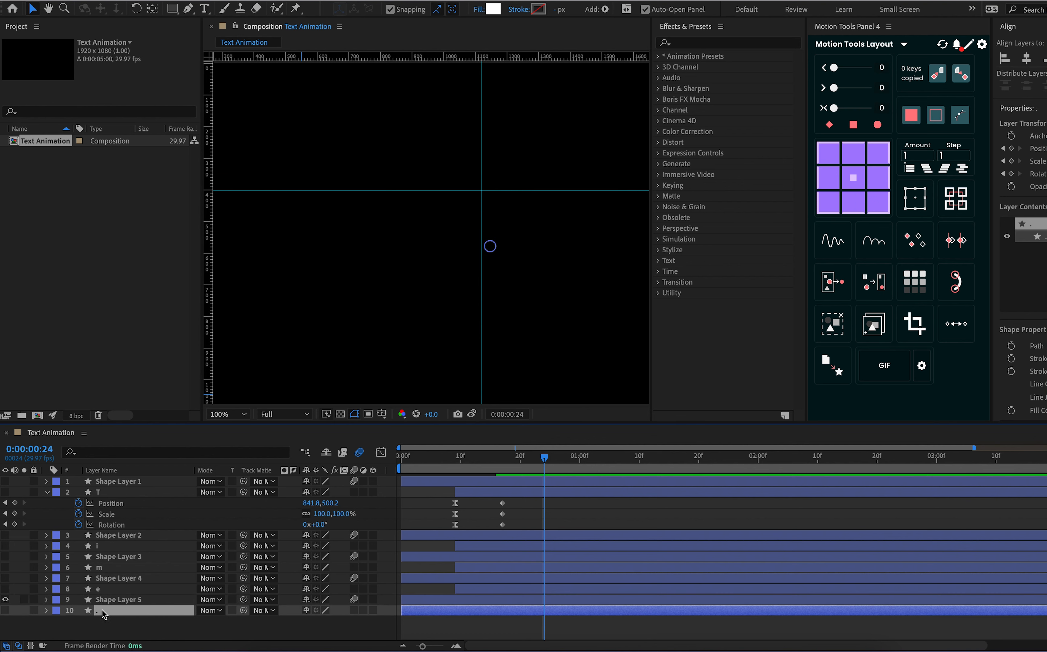
left_click(5, 610)
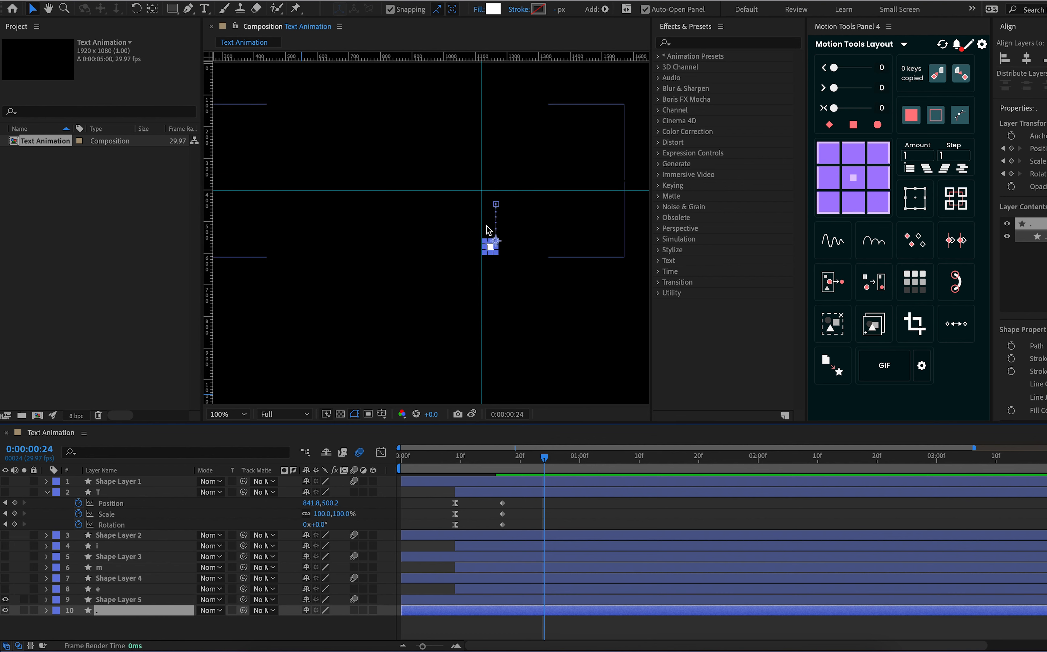
Move both guides to the start point of the period's motion path and shift Shape Layer 5's line end to their intersection
left_click_drag(483, 225, 524, 200)
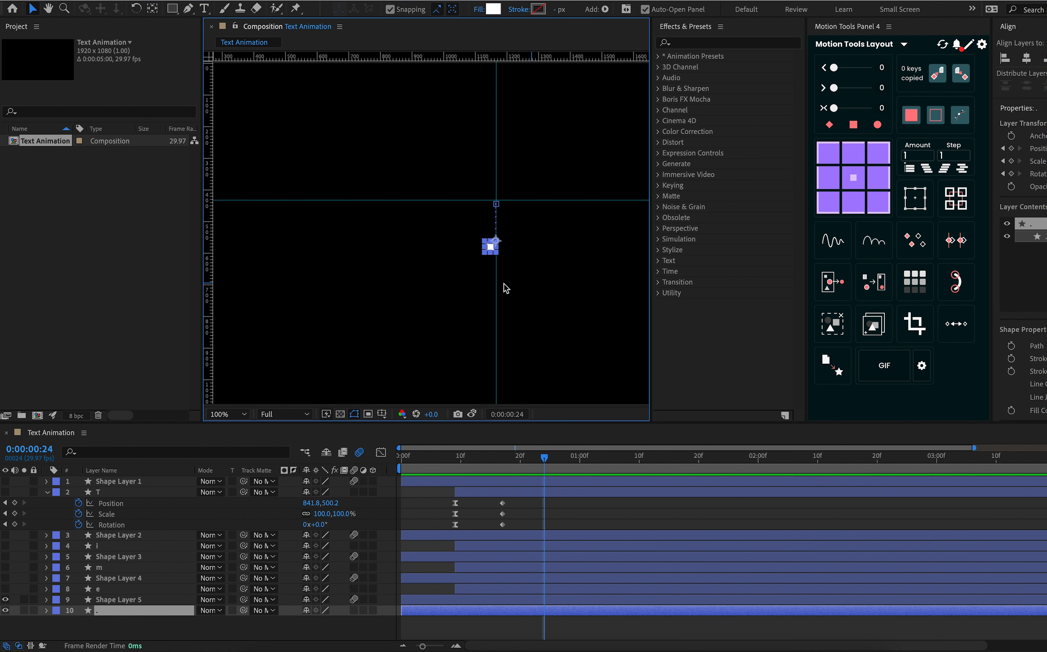
left_click_drag(565, 201, 565, 204)
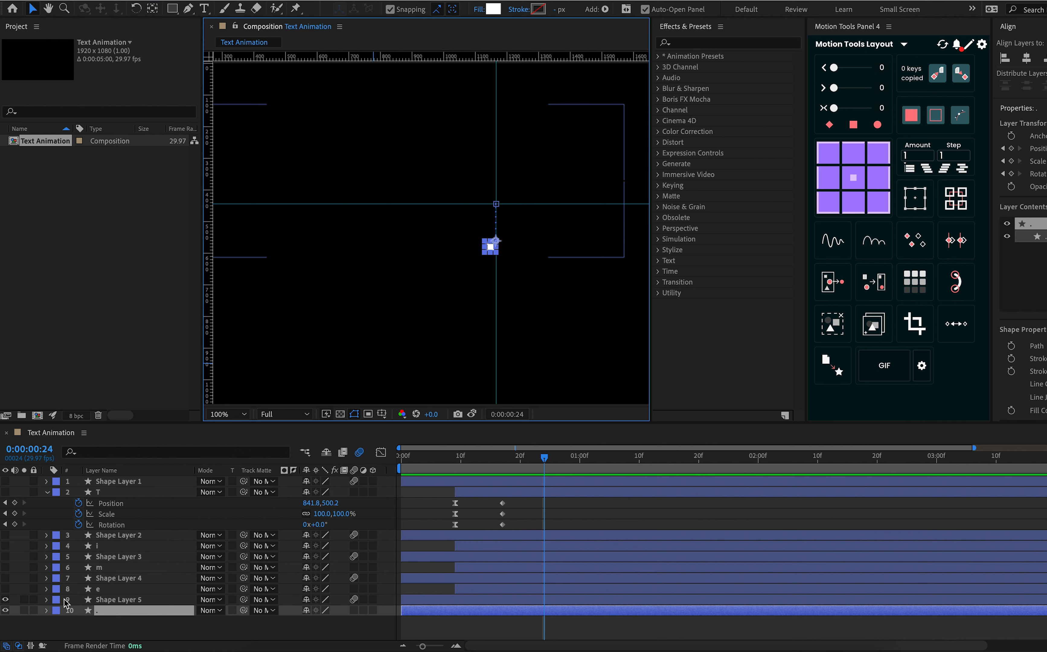
left_click(129, 601)
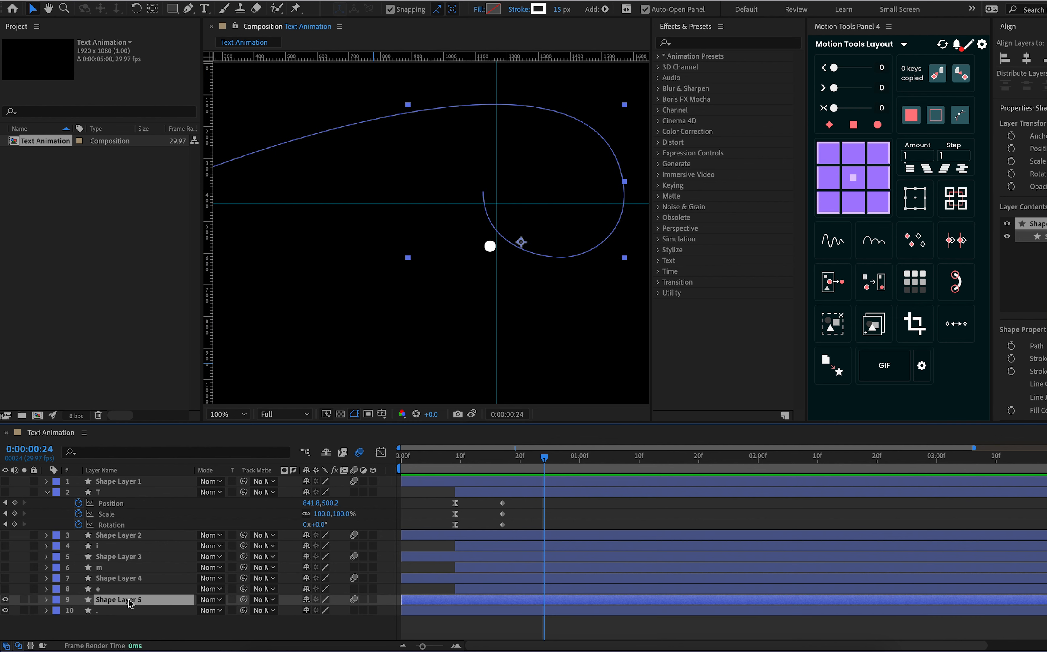
key("Return")
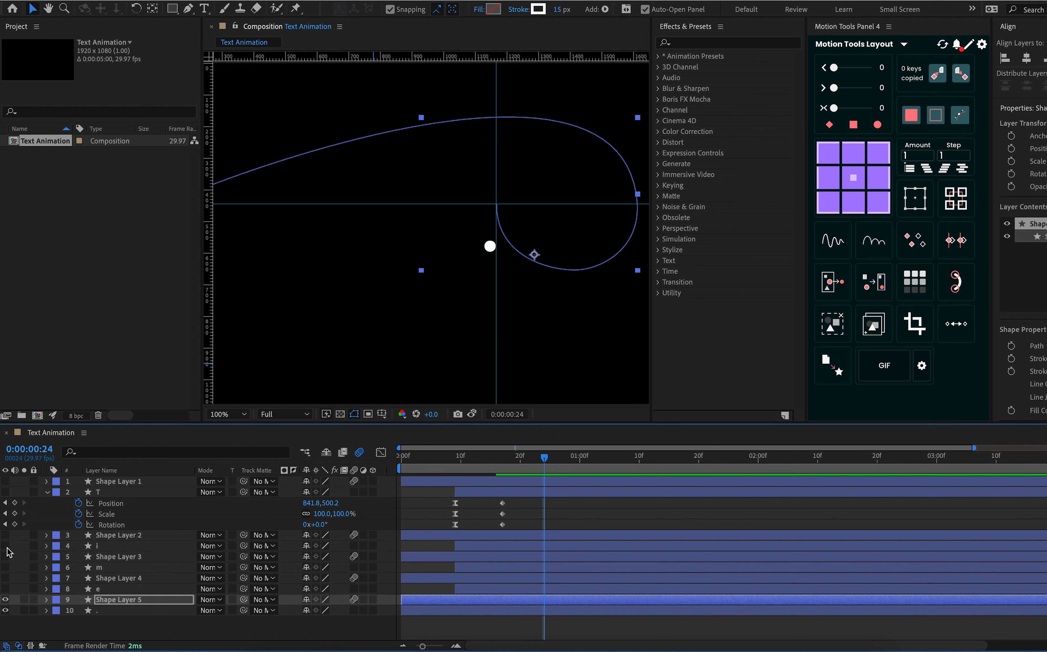
Make all the hidden line and letter layers visible, from Shape Layer 1 down to layer e
left_click(6, 480)
left_click(7, 492)
left_click(9, 537)
left_click(9, 551)
left_click(6, 546)
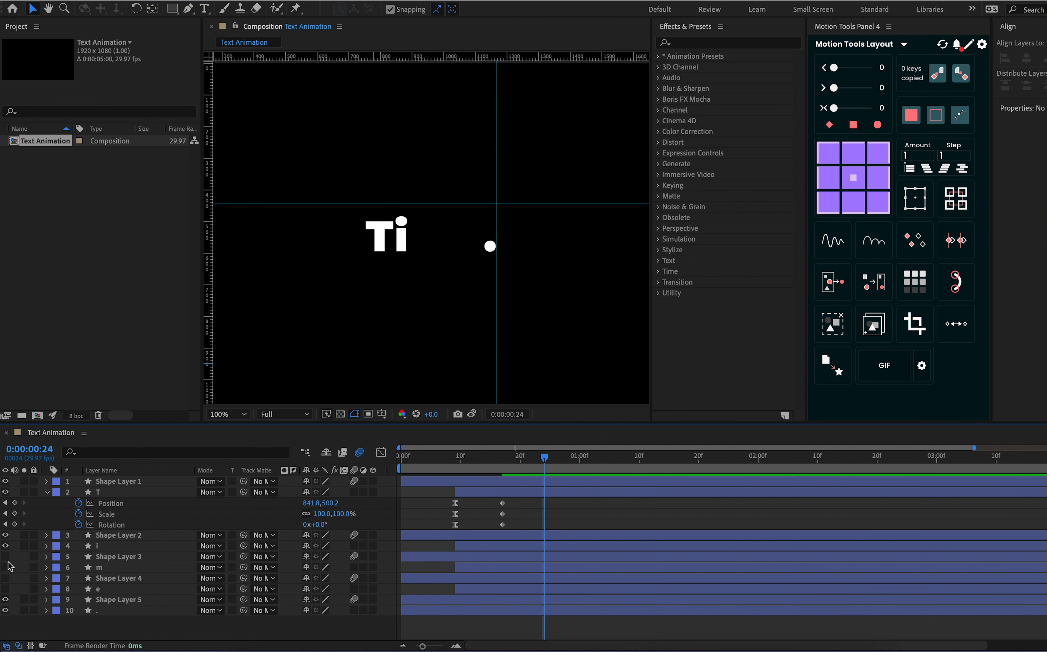
left_click(6, 557)
left_click(6, 567)
left_click(6, 577)
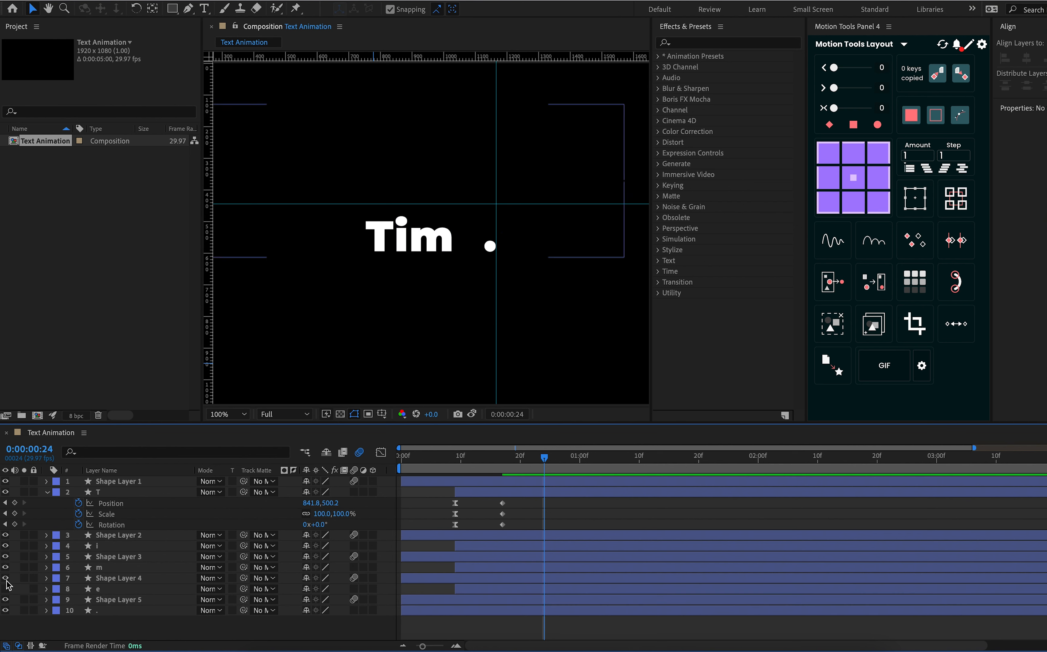
left_click(6, 589)
End the work area at 0:00:02:00 and preview the complete text animation
left_click(625, 474)
left_click_drag(625, 476, 760, 476)
key("n")
key("space")
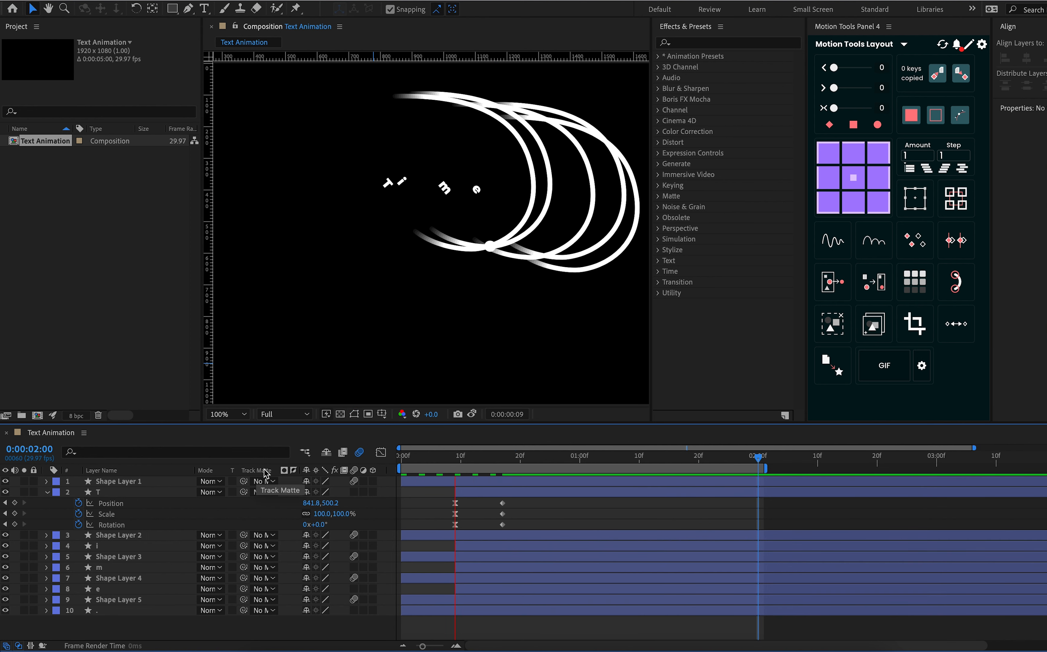
key("space")
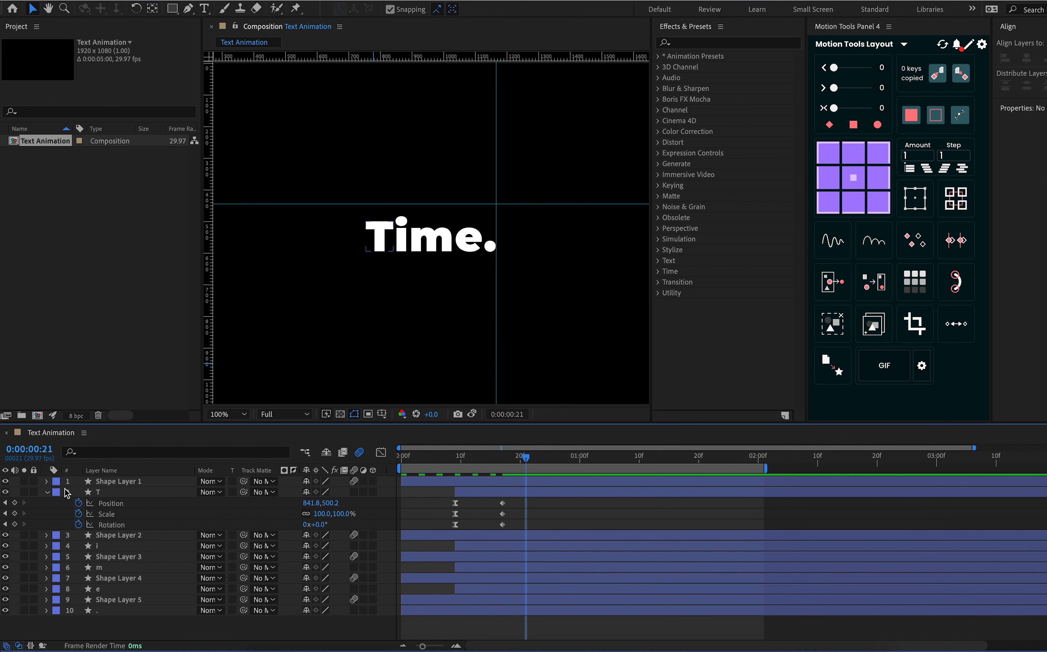
Collapse layer T's properties and fit the whole composition in the viewer
left_click(47, 492)
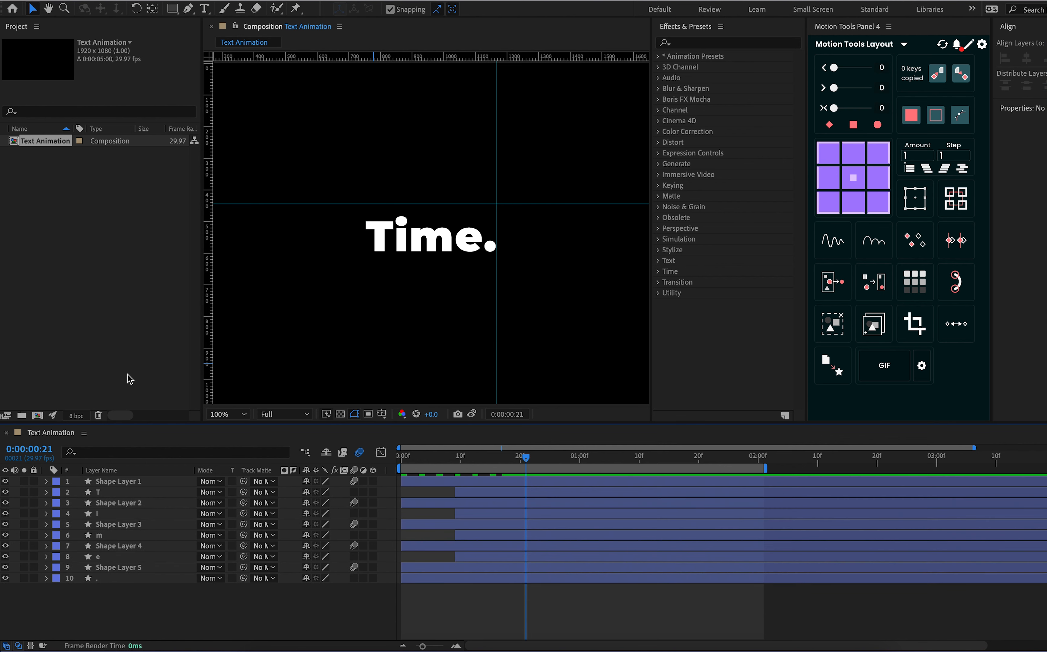
left_click(226, 413)
left_click(242, 438)
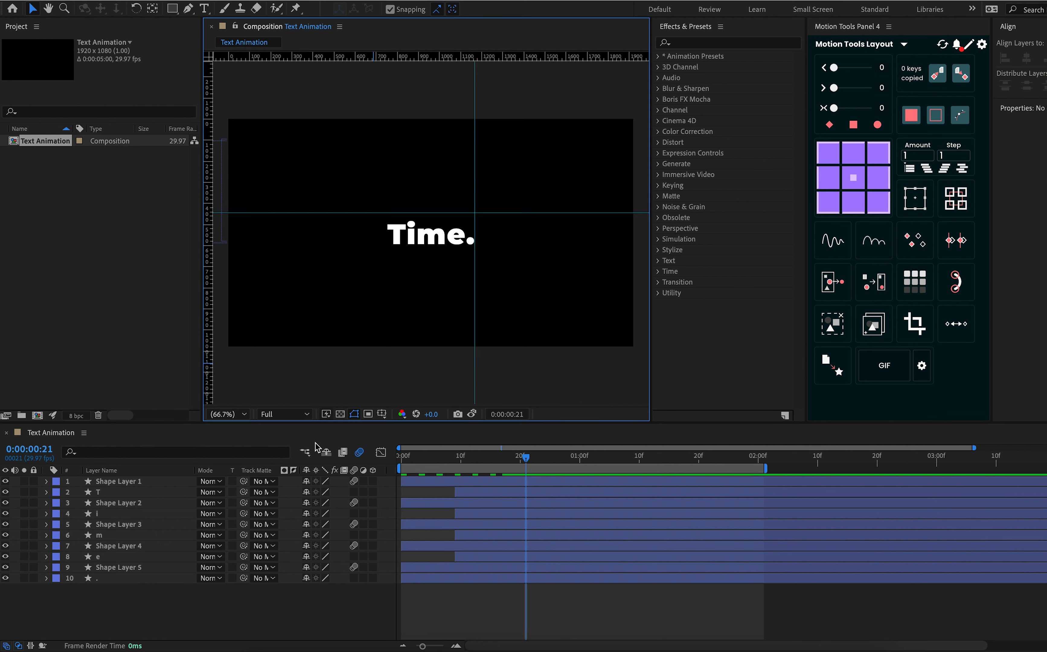
Reveal the keyframed properties of layer T
left_click(113, 482)
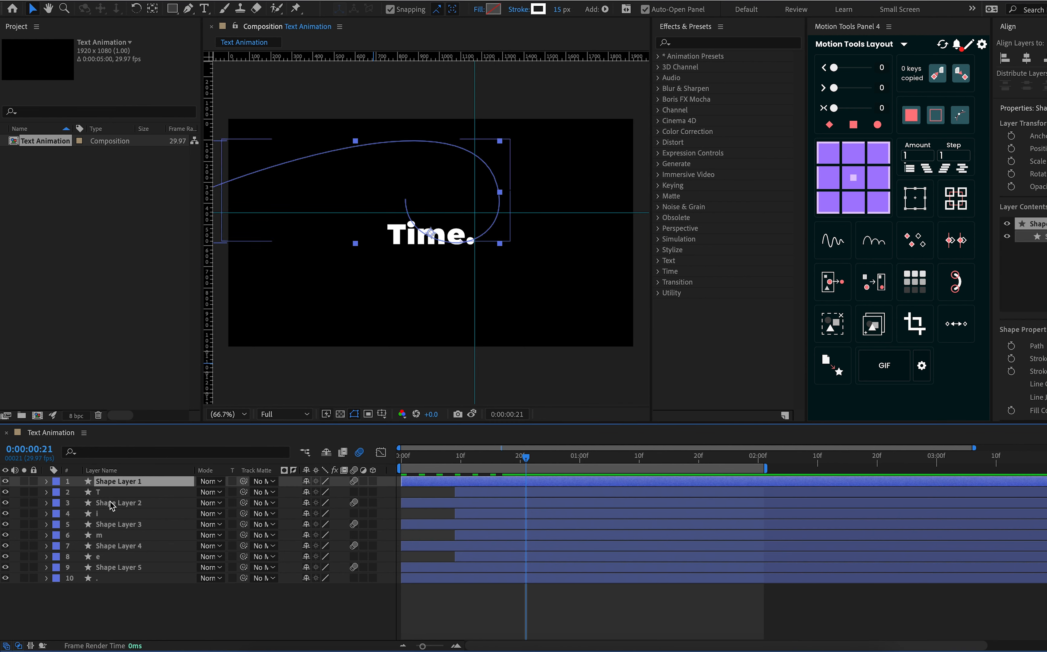
left_click(485, 503)
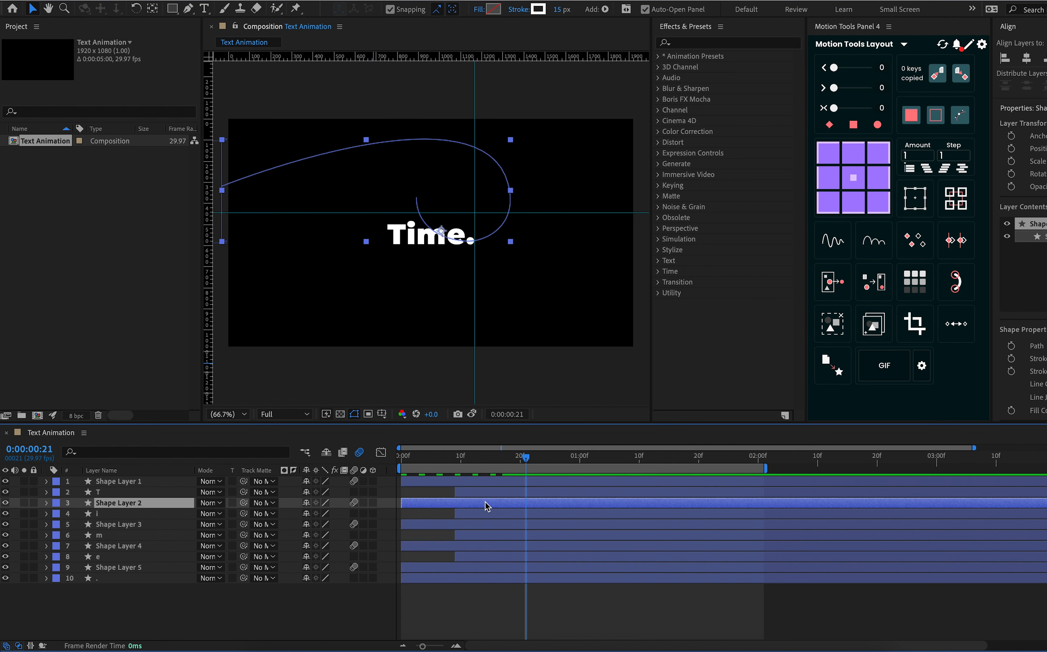
left_click(479, 493)
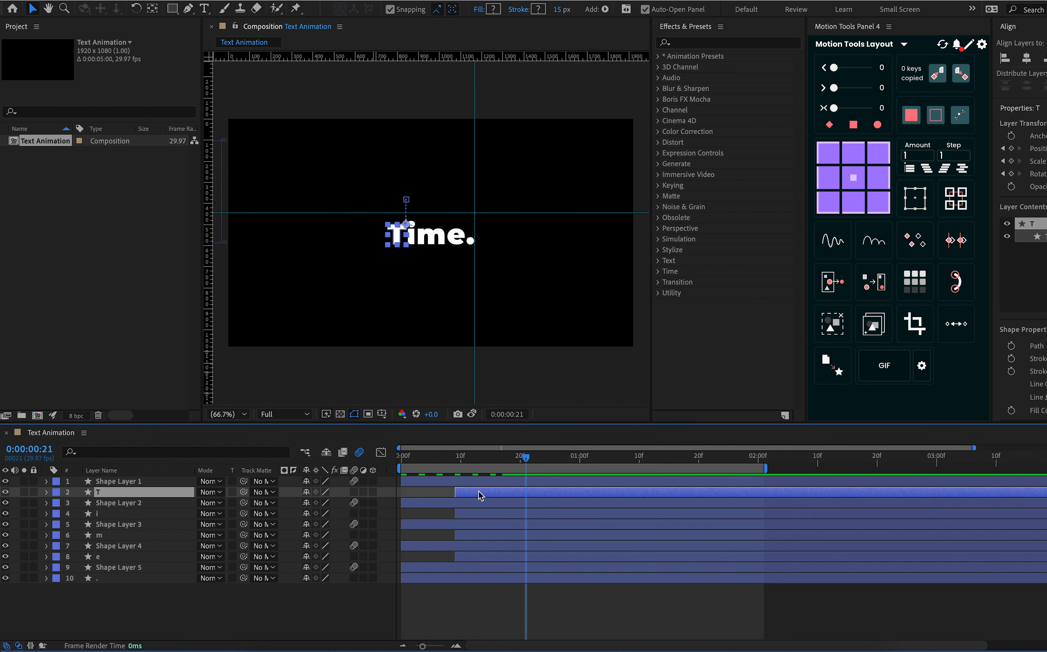
key("u")
Shift Shape Layer 2 and layer i together so Shape Layer 2 starts at 0:00:00:15, with the keyframes of both layers revealed
left_click(498, 537)
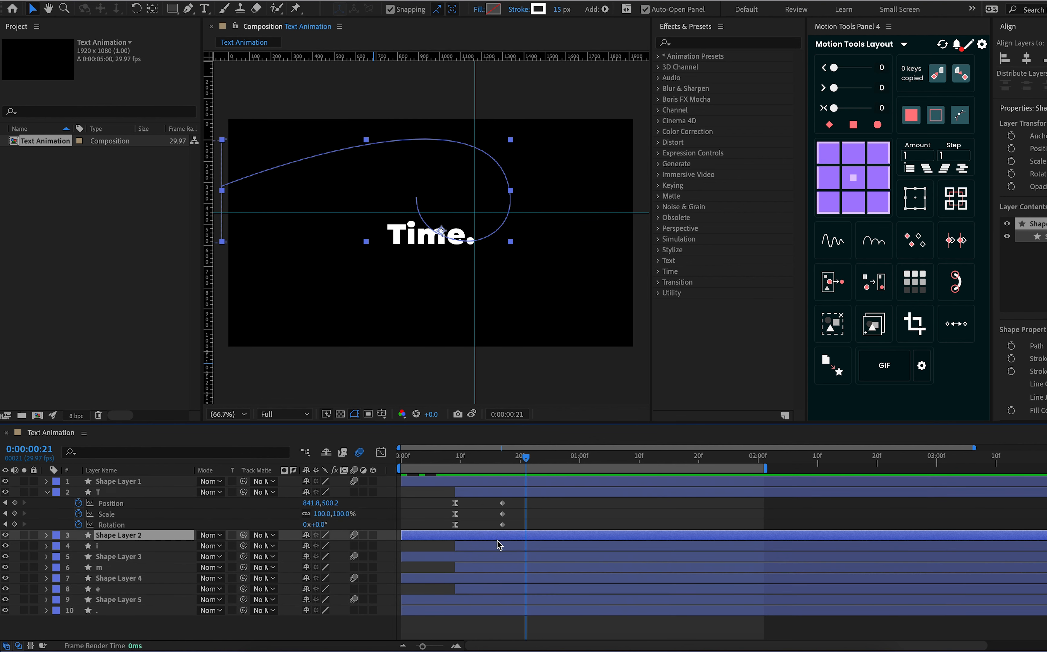
left_click(498, 548, "shift")
left_click_drag(501, 536, 516, 536)
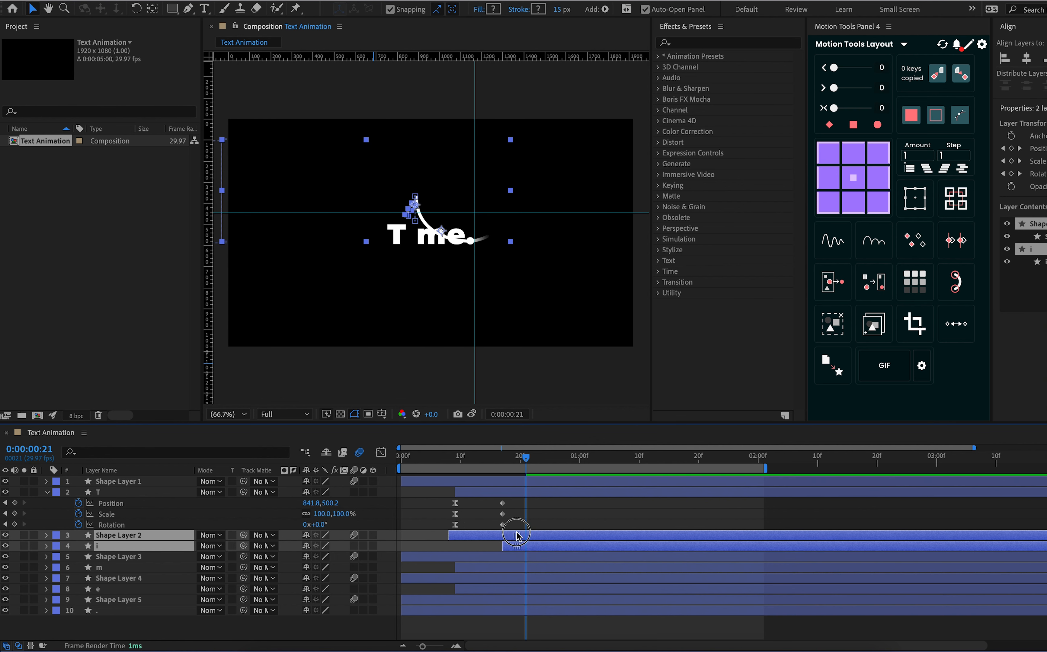
key("u")
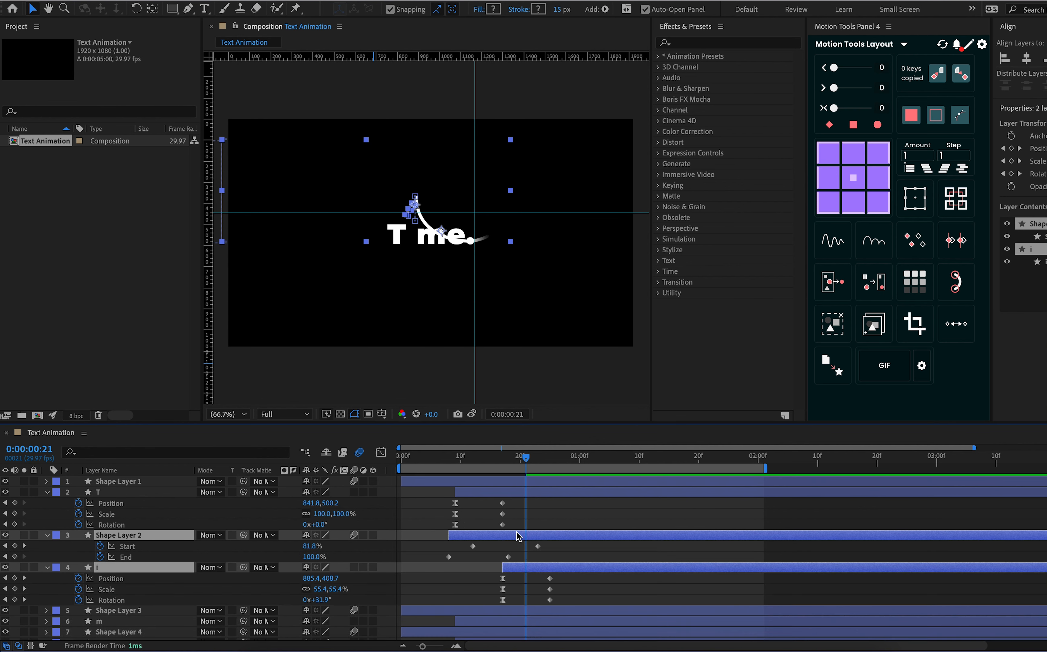
left_click_drag(514, 535, 555, 536)
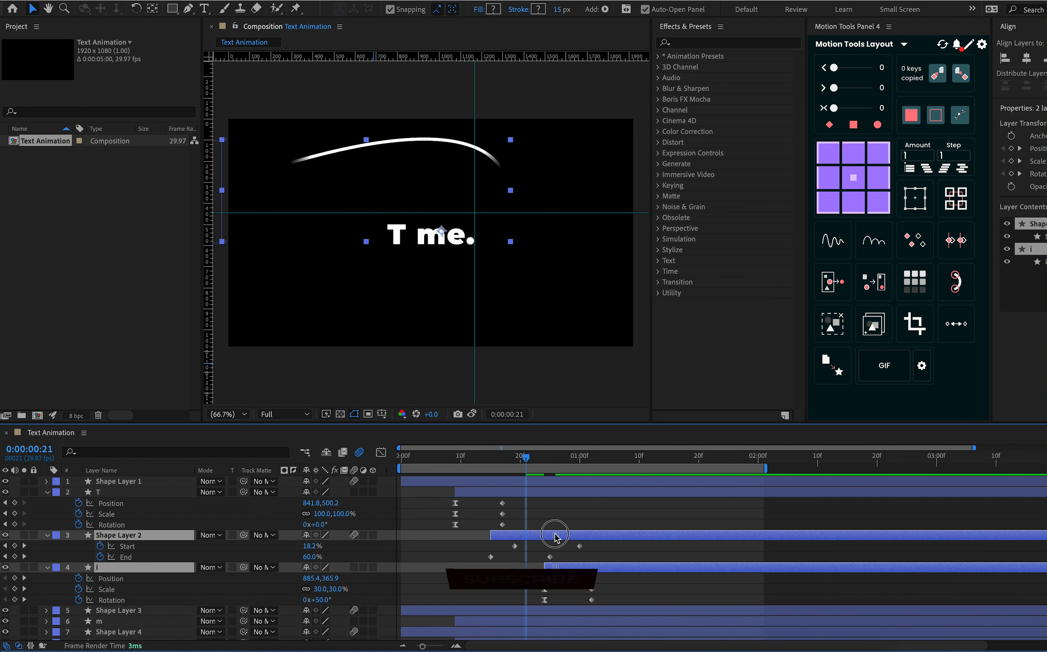
Check Shape Layer 2's start against the end of layer T's animation, and preview the composition from the beginning
left_click_drag(525, 457, 505, 464)
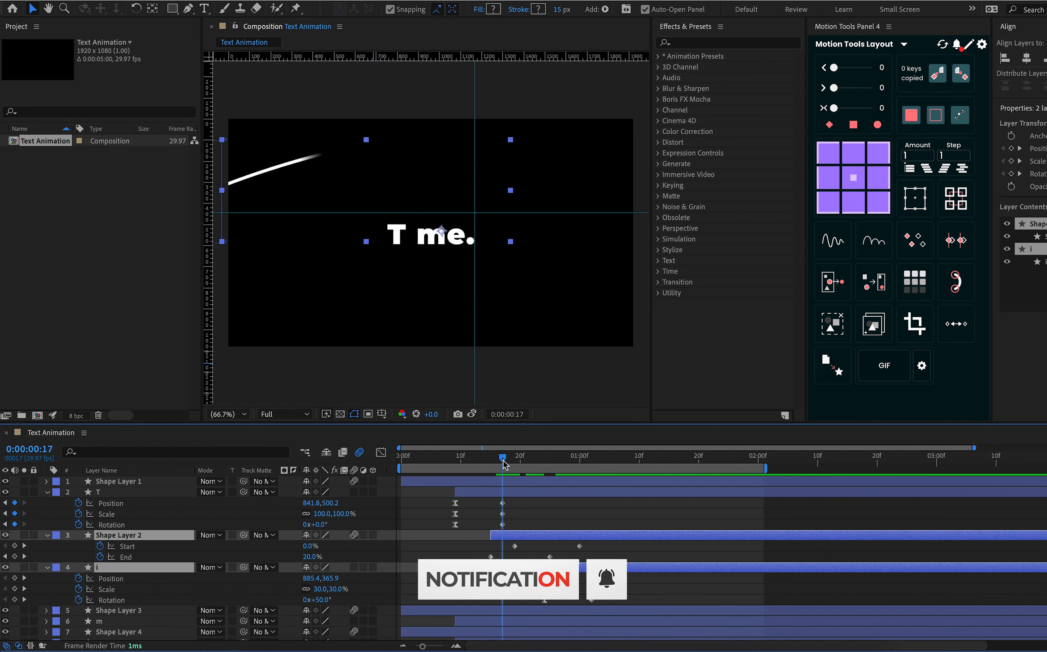
key("Page_Up")
key("Page_Up")
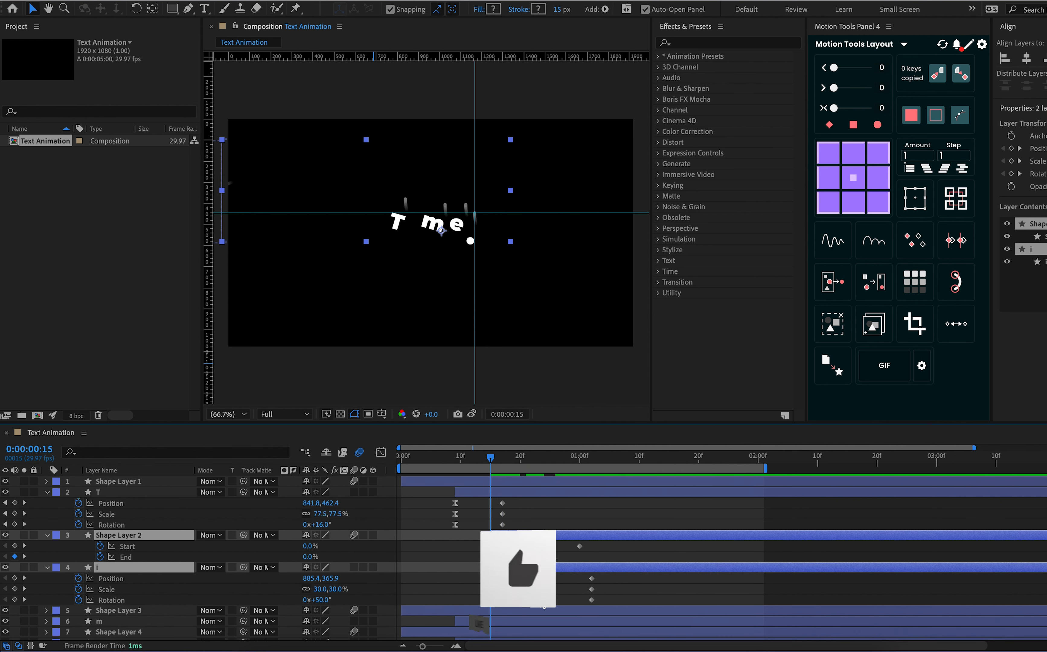
scroll(510, 533, "down", 3)
scroll(510, 534, "up", 3)
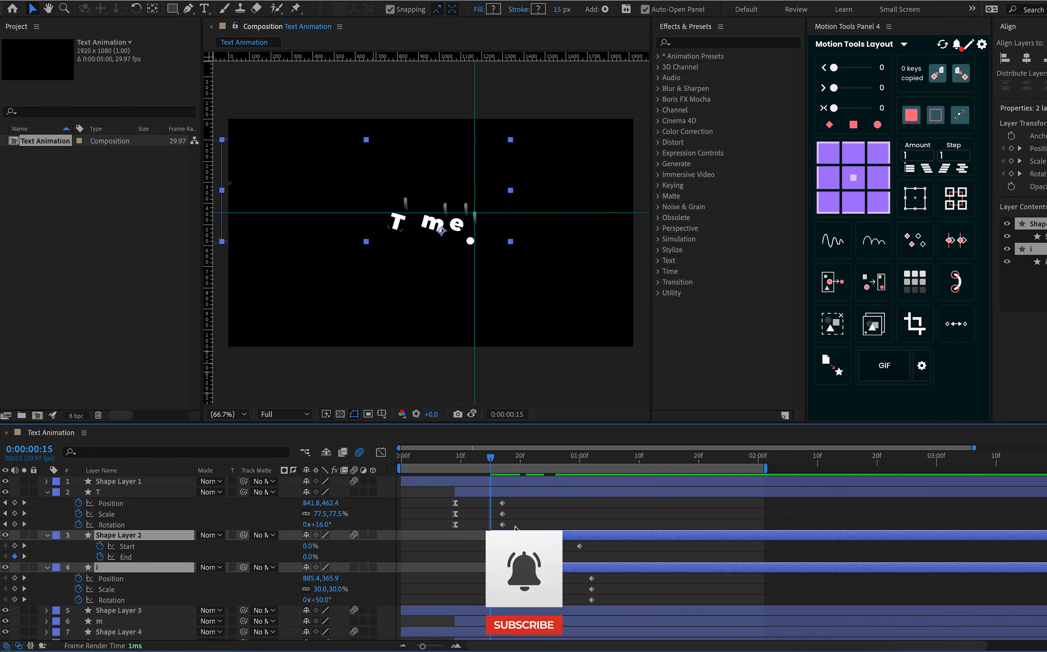
left_click_drag(490, 457, 358, 499)
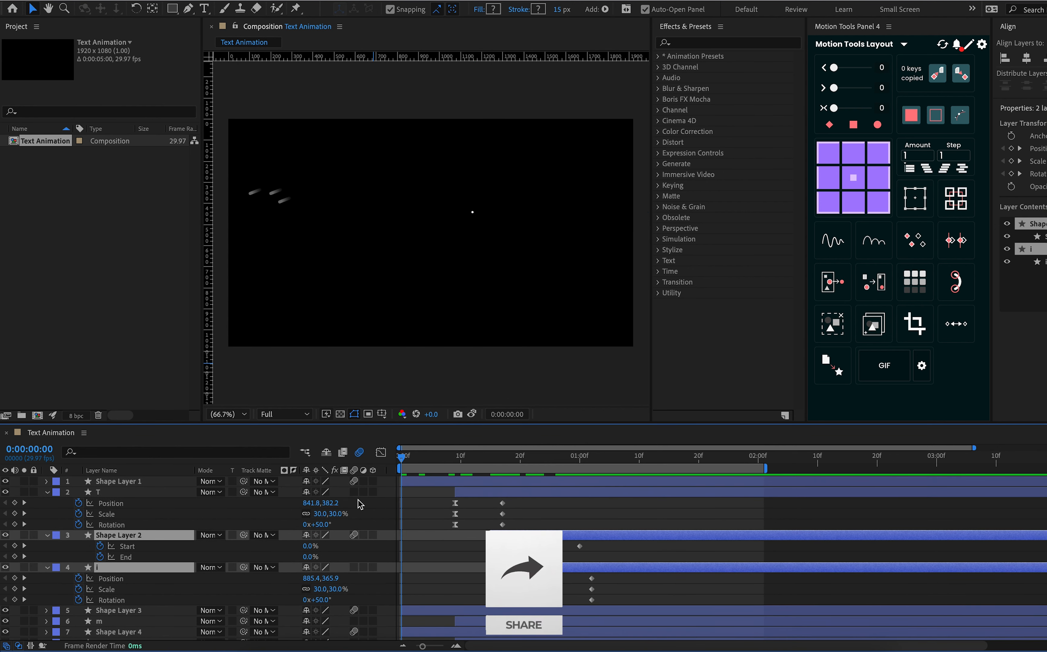
key("space")
key("space")
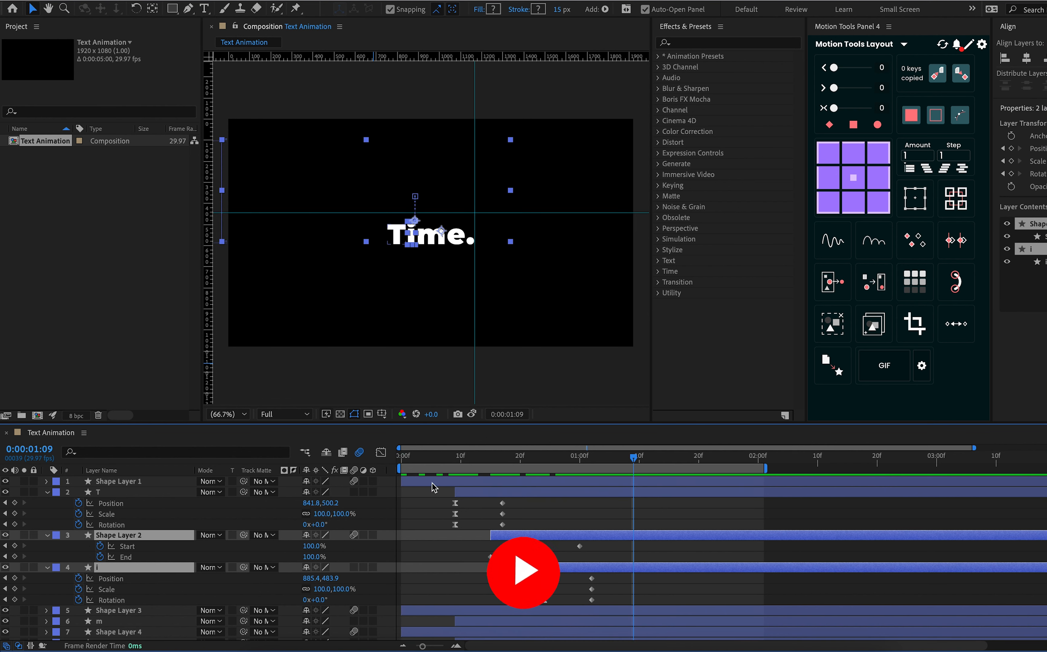
Shift Shape Layer 2 and layer i earlier together so Shape Layer 2 starts at 0:00:00:14, three frames before T's last keyframes
left_click(502, 460)
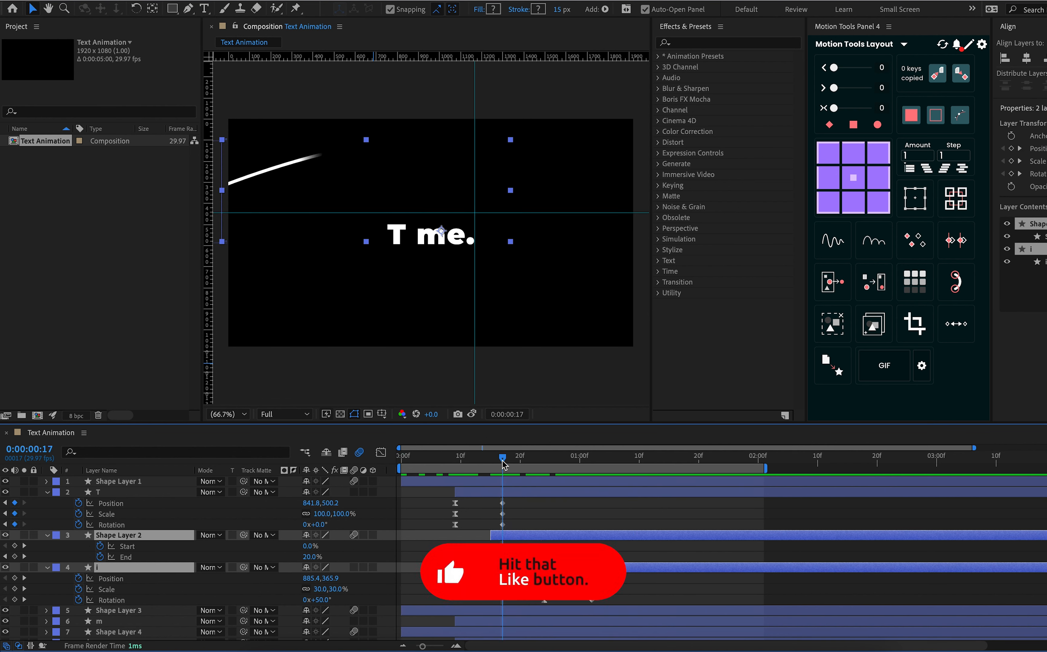
key("Page_Up")
key("Page_Up")
key("Page_Up")
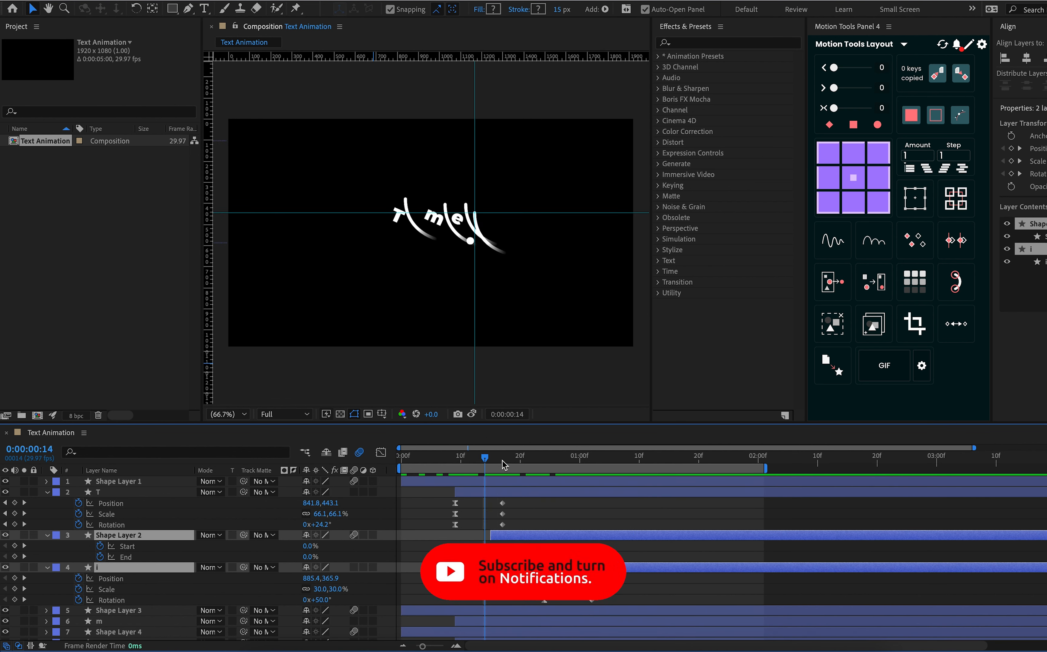
left_click_drag(554, 539, 547, 539)
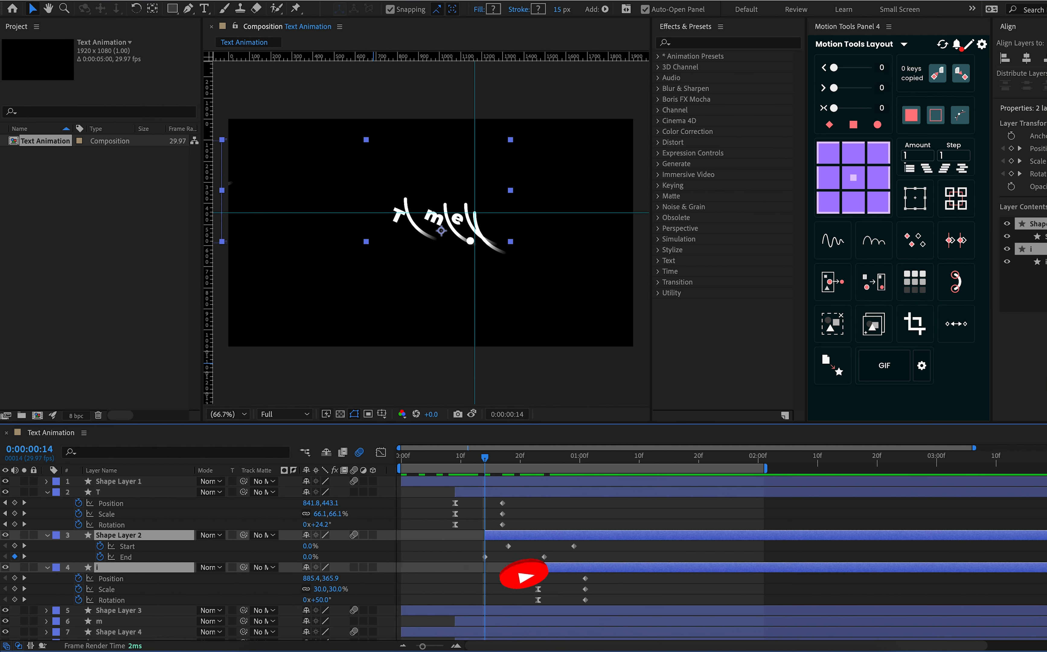
Reveal the keyframes of Shape Layer 3 and layer m and shift both together so Shape Layer 3 starts at 0:00:00:28
scroll(408, 590, "down", 3)
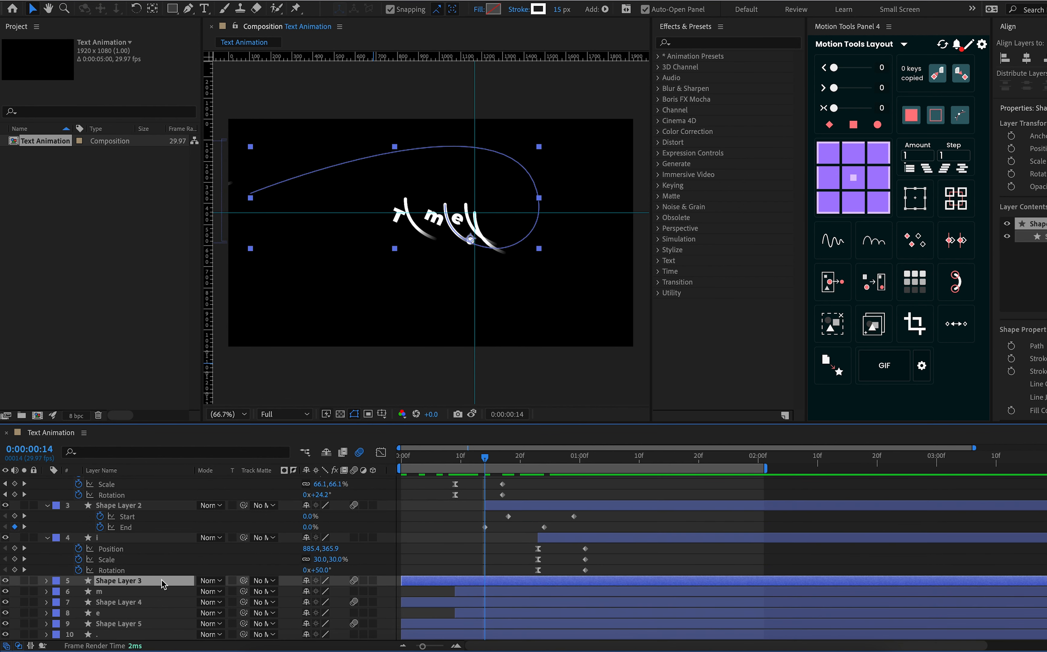
left_click(152, 582)
left_click(155, 592, "shift")
key("u")
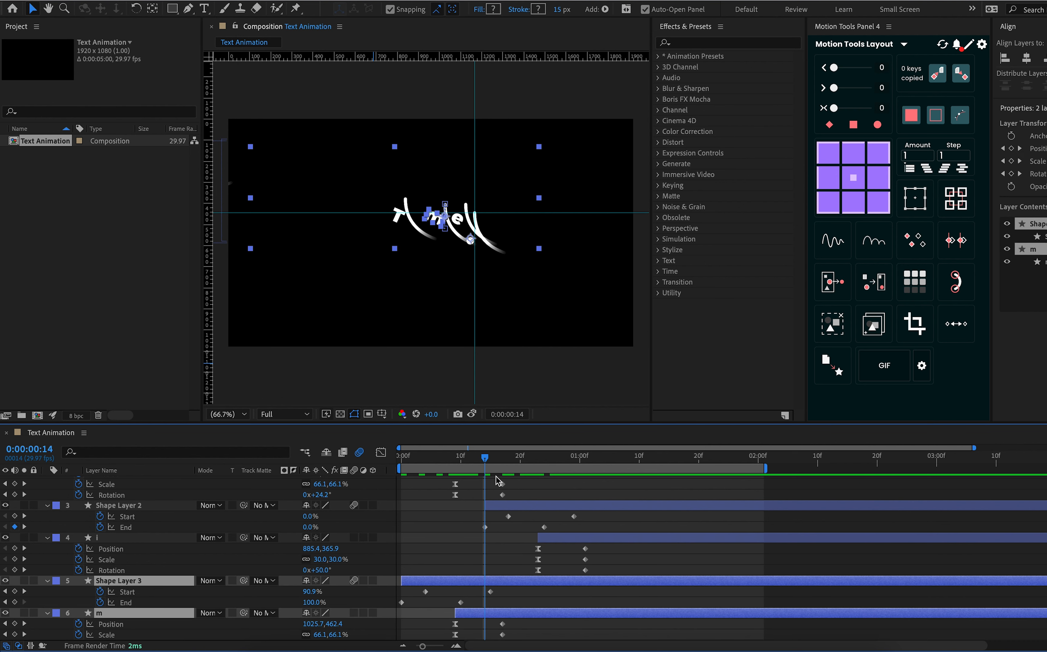
left_click(584, 461)
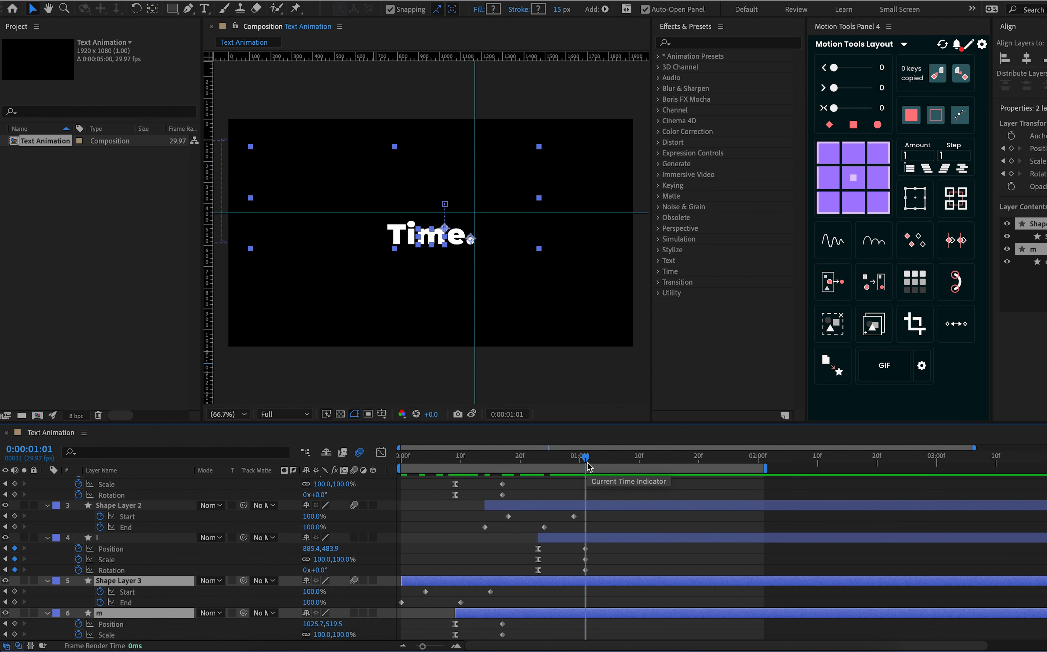
key("Page_Up")
key("Page_Up")
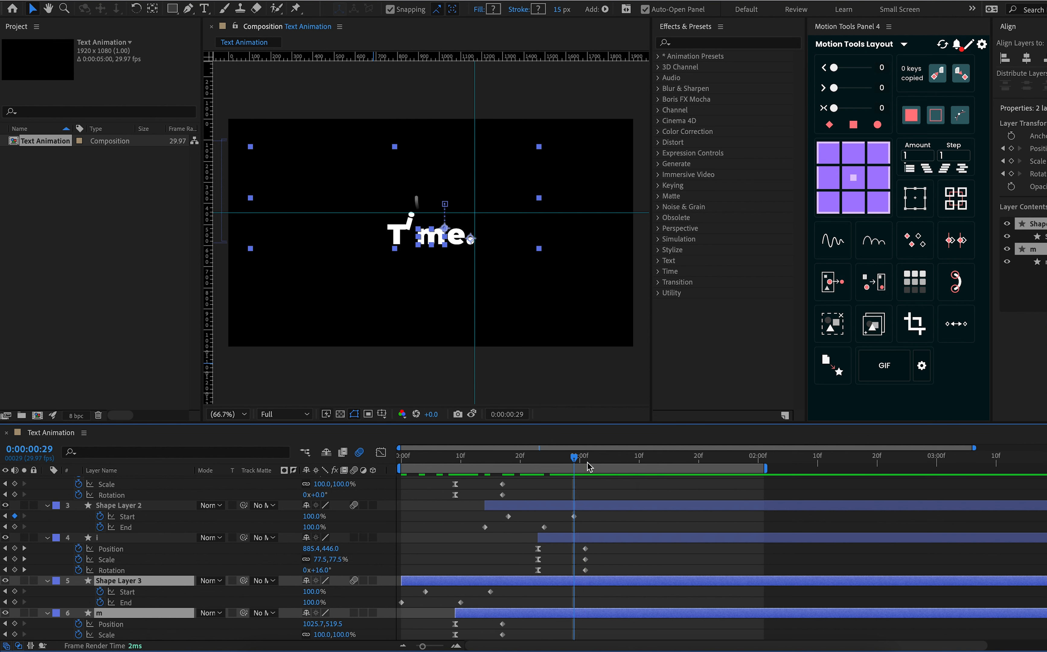
key("Page_Up")
left_click_drag(464, 587, 630, 591)
Reveal the keyframes of Shape Layer 4 and layer e and shift both together so Shape Layer 4 starts at 0:00:01:04
scroll(630, 591, "down", 3)
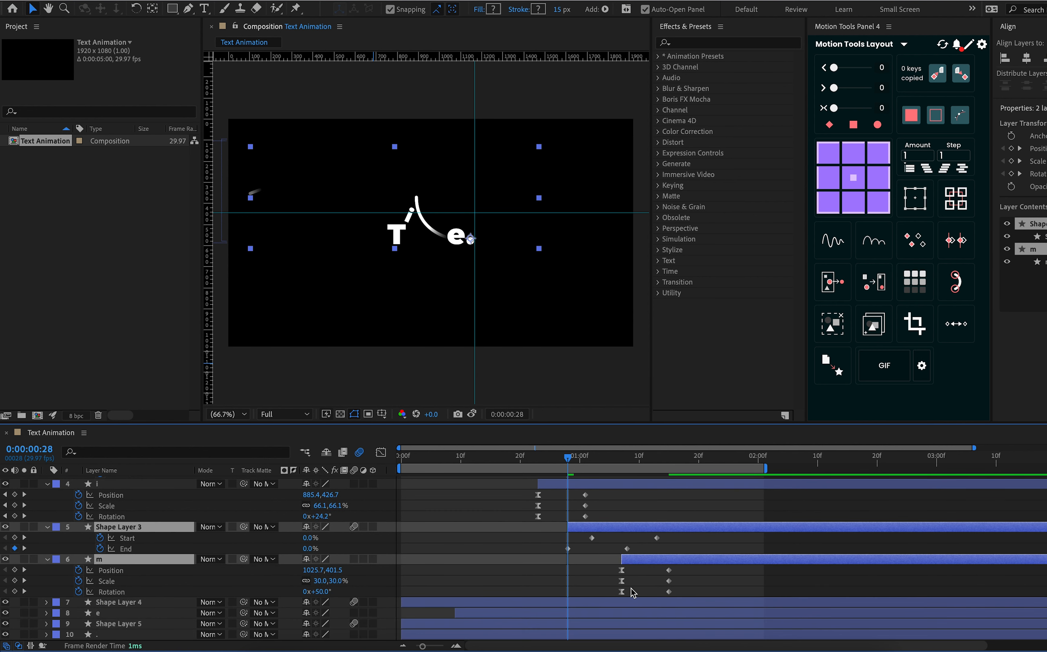
left_click(530, 602)
left_click(529, 614, "shift")
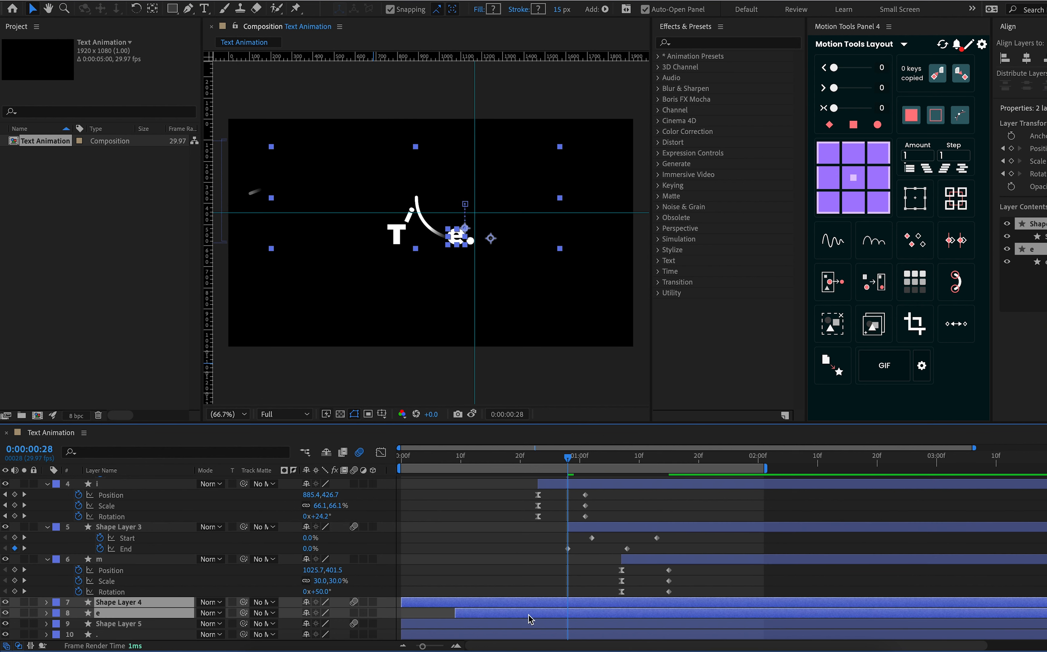
key("u")
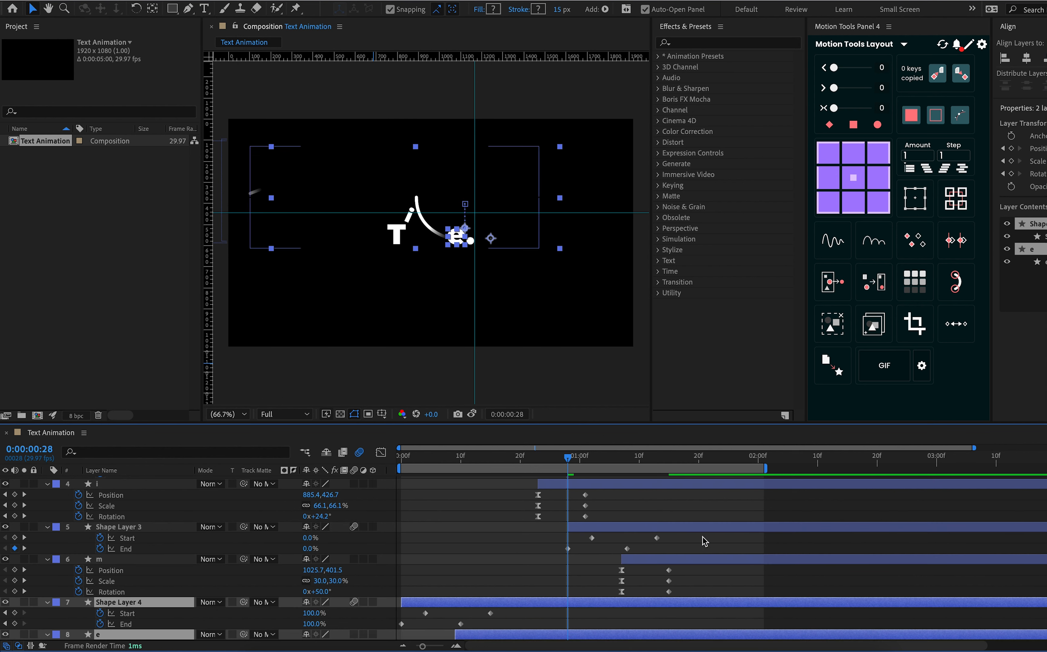
left_click_drag(647, 464, 623, 464)
key("Page_Up")
key("Page_Up")
key("Page_Up")
left_click_drag(567, 602, 767, 596)
Reveal the keyframes of Shape Layer 5 and the period layer and shift both together to start at about 0:00:01:11
scroll(767, 596, "down", 3)
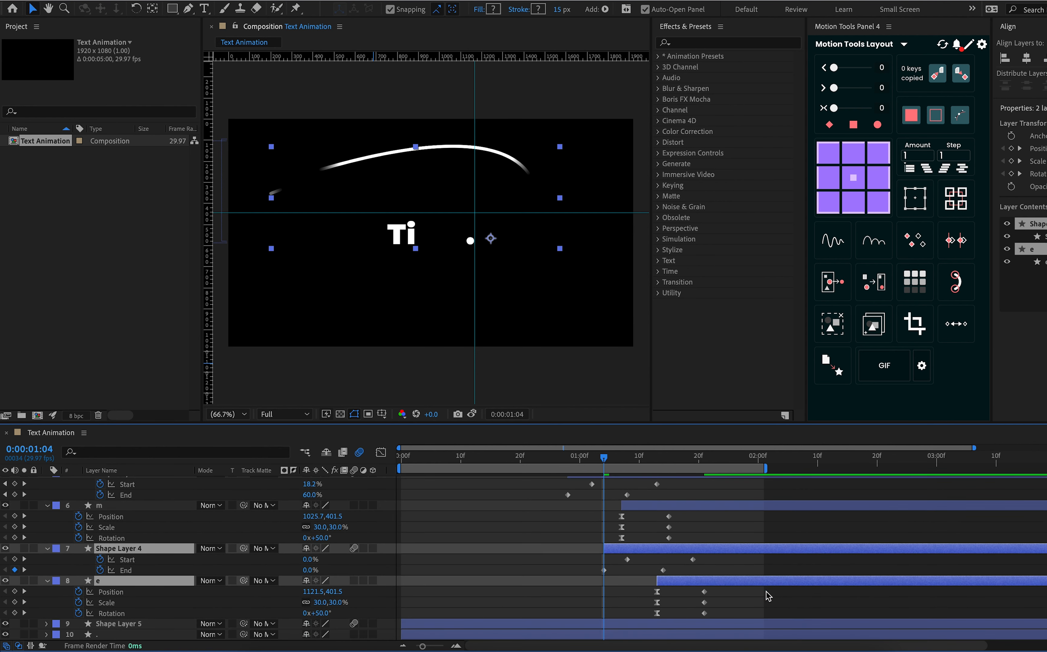
left_click(673, 624)
left_click(673, 635)
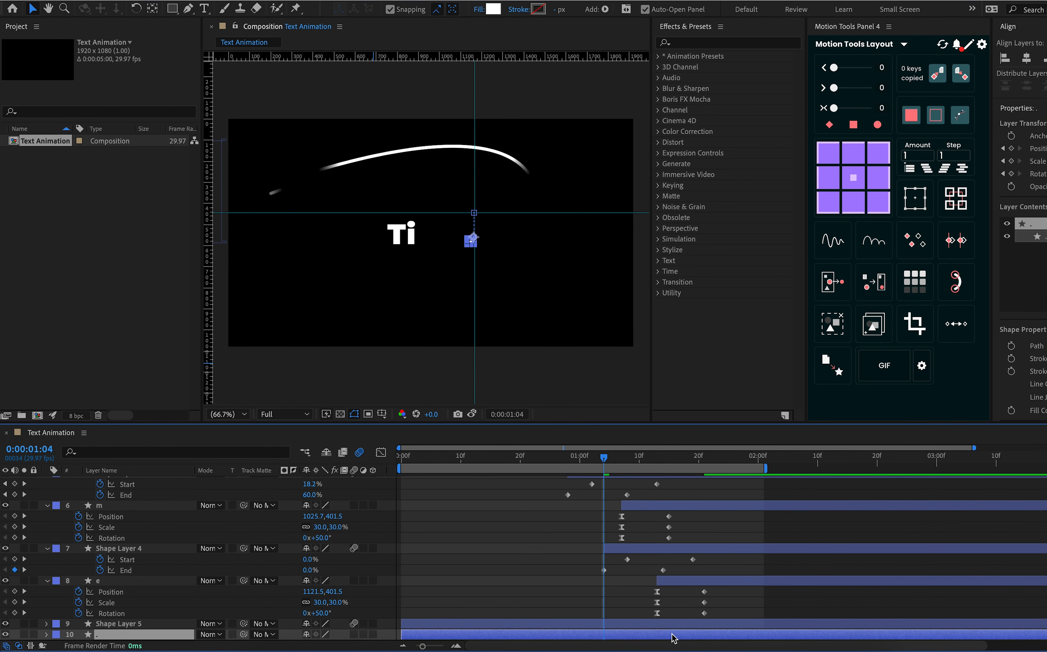
left_click(666, 624)
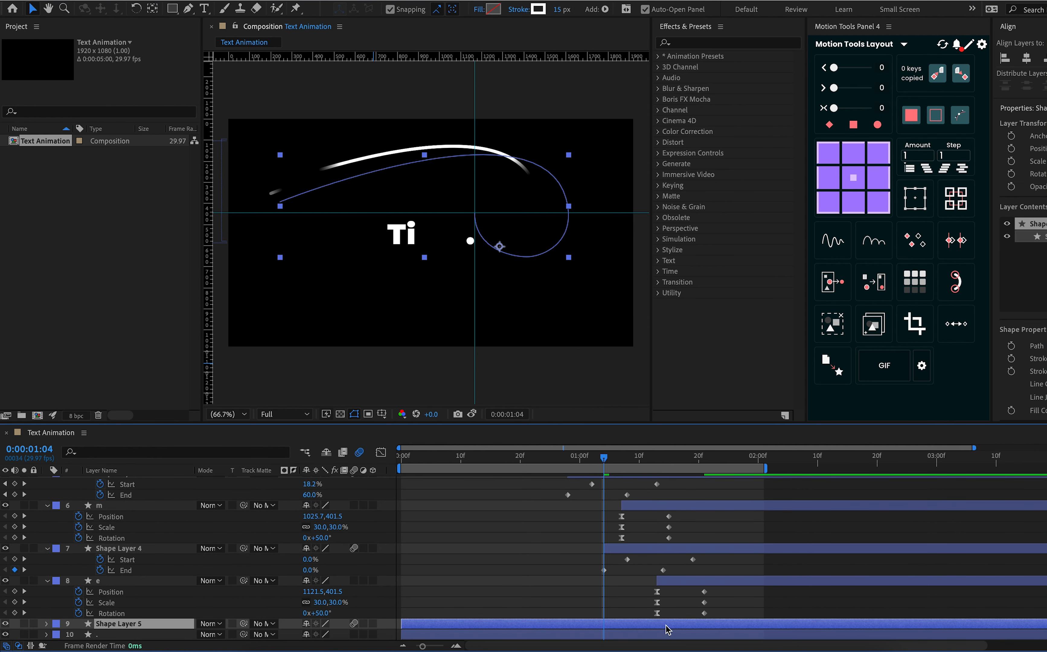
left_click(615, 640, "shift")
key("u")
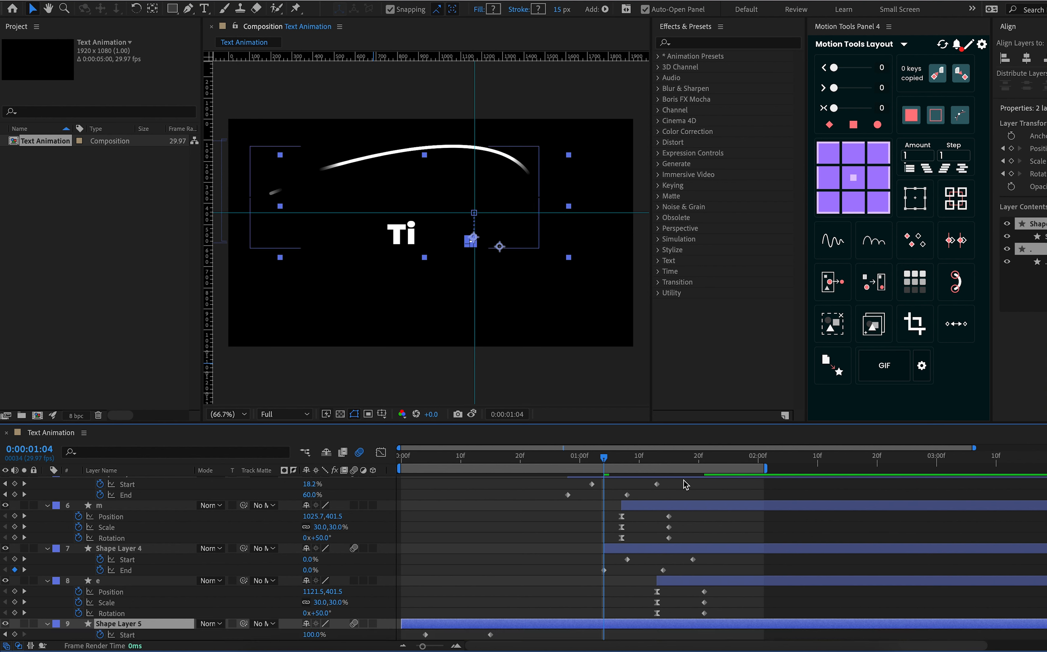
left_click(669, 467)
left_click_drag(669, 461, 699, 484)
key("Page_Up")
key("Page_Up")
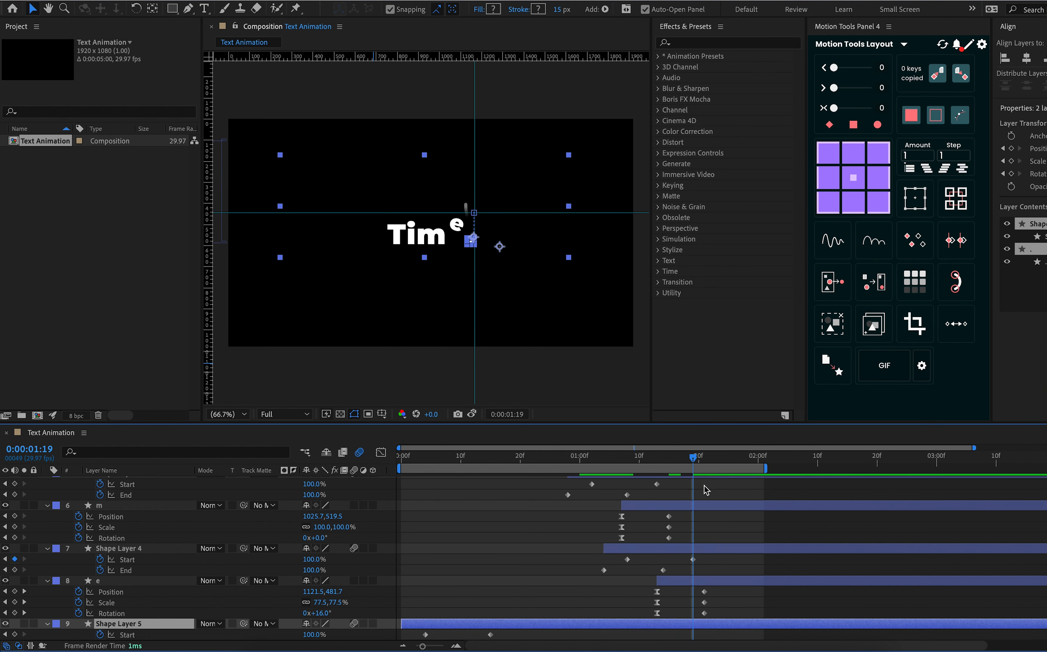
left_click_drag(647, 620, 889, 617)
Shift Shape Layer 5 back to start at about 0:00:01:05 and offset the period layer to start at 0:00:01:13
scroll(840, 561, "down", 3)
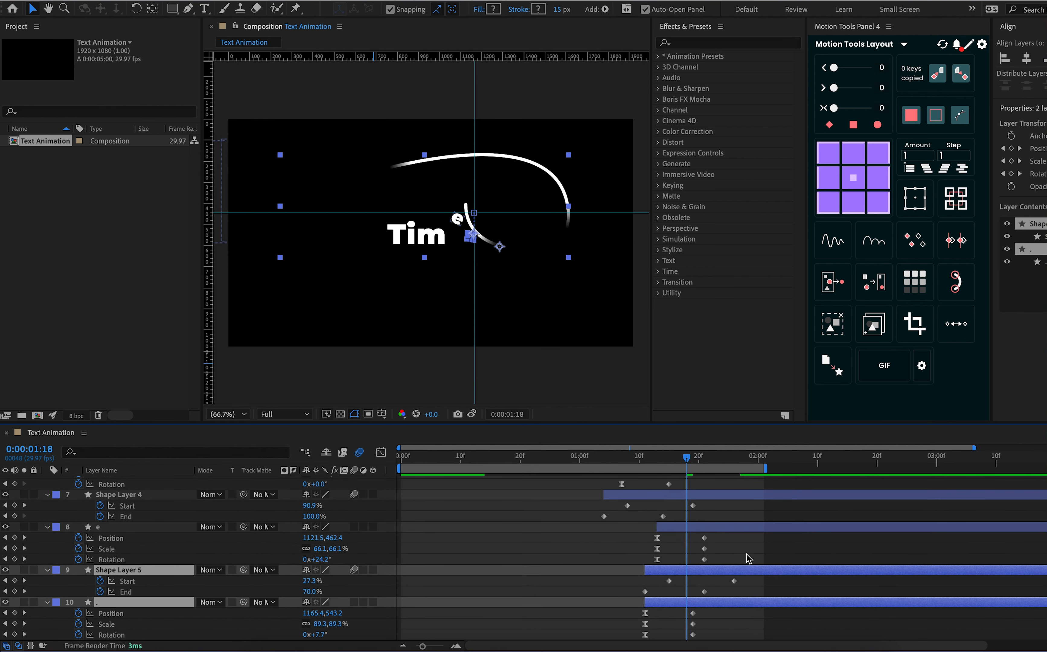
mouse_move(725, 573)
left_mouse_down()
mouse_move(770, 571)
mouse_move(689, 578)
left_mouse_up()
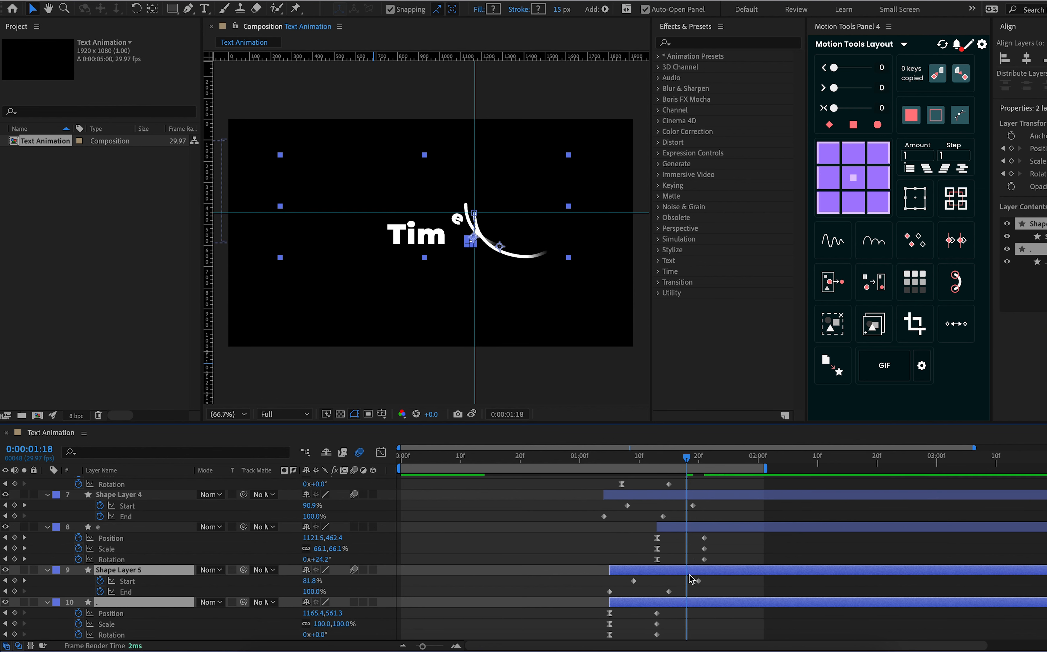
left_click_drag(673, 460, 655, 482)
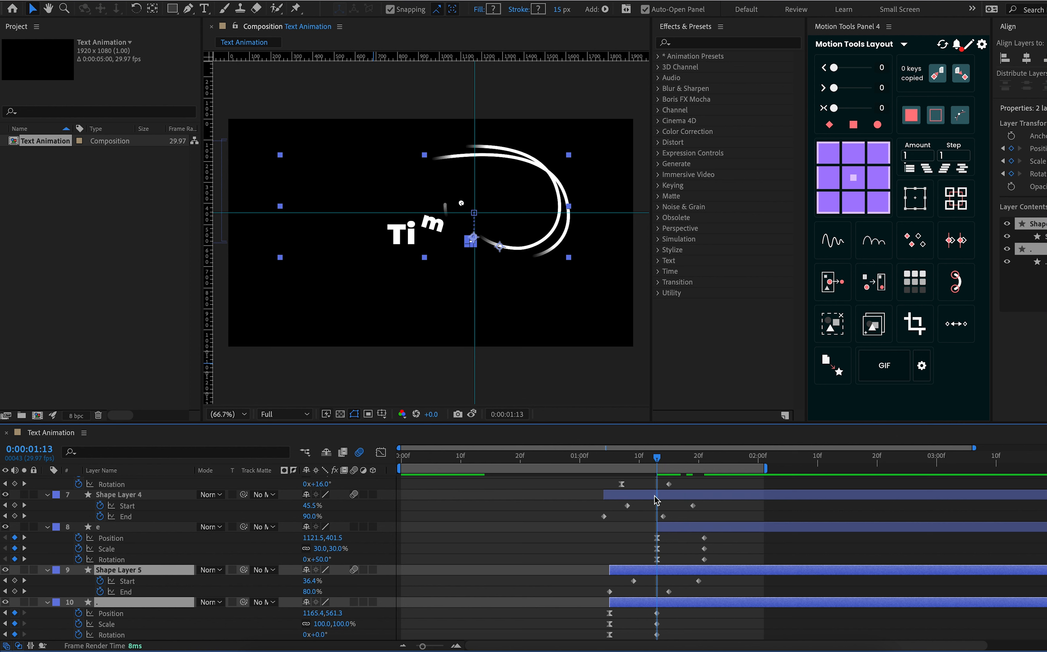
left_click_drag(676, 605, 732, 604)
left_click(709, 631)
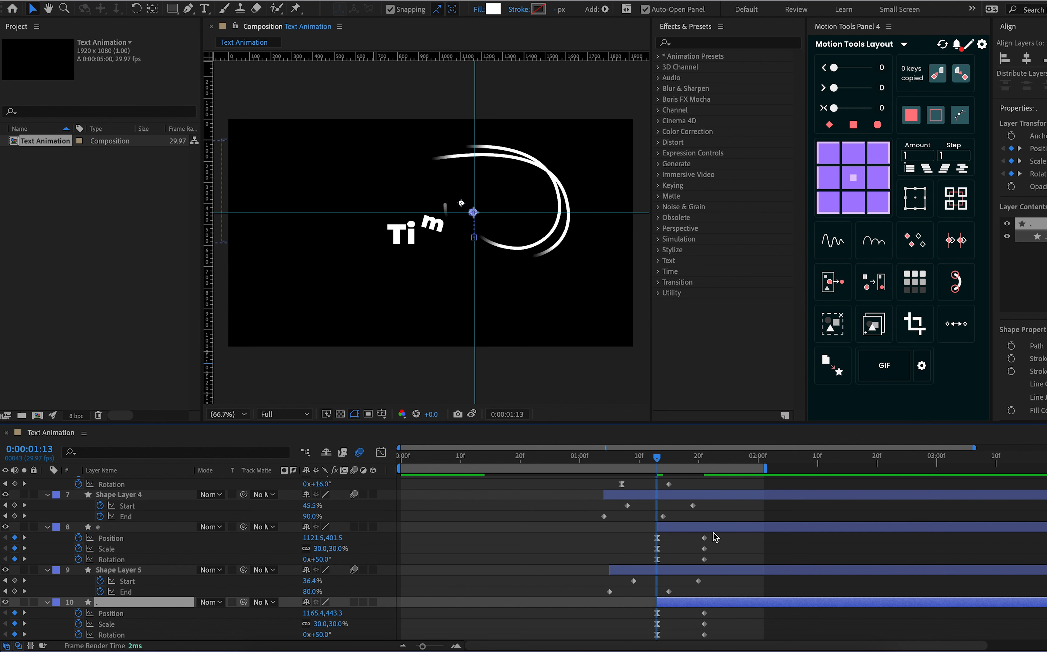
Shift Shape Layer 5 and the period layer later together so Shape Layer 5 starts at 0:00:01:18, three frames before e's last keyframes
left_click(706, 461)
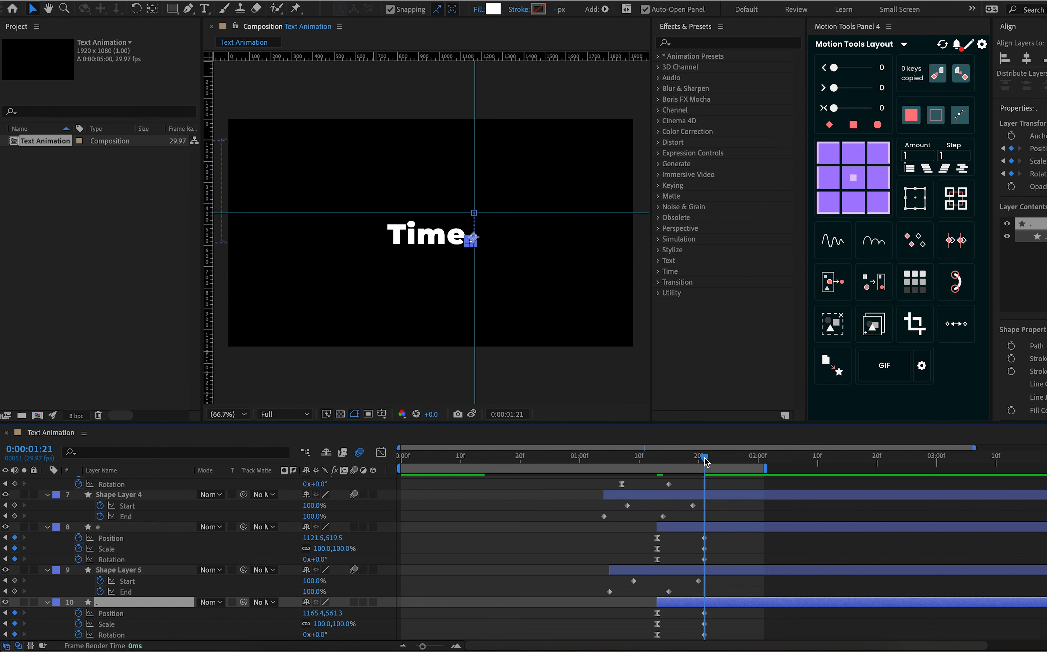
left_click_drag(705, 462, 686, 460)
left_click(689, 571, "shift")
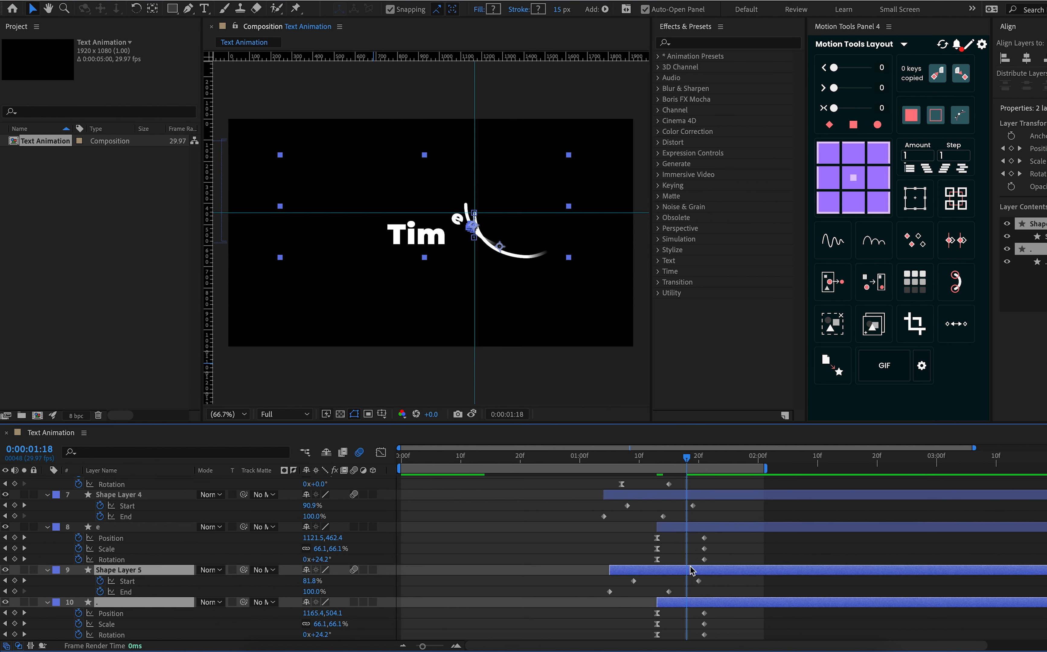
left_click_drag(690, 569, 764, 570)
left_click(764, 564)
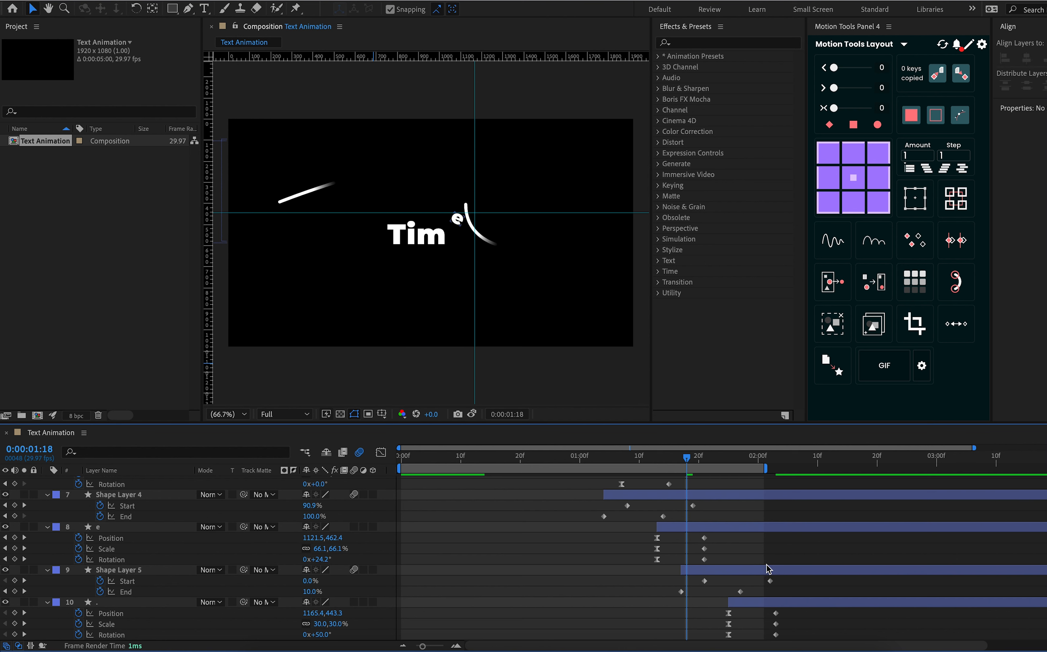
left_click(767, 601)
left_click(747, 571)
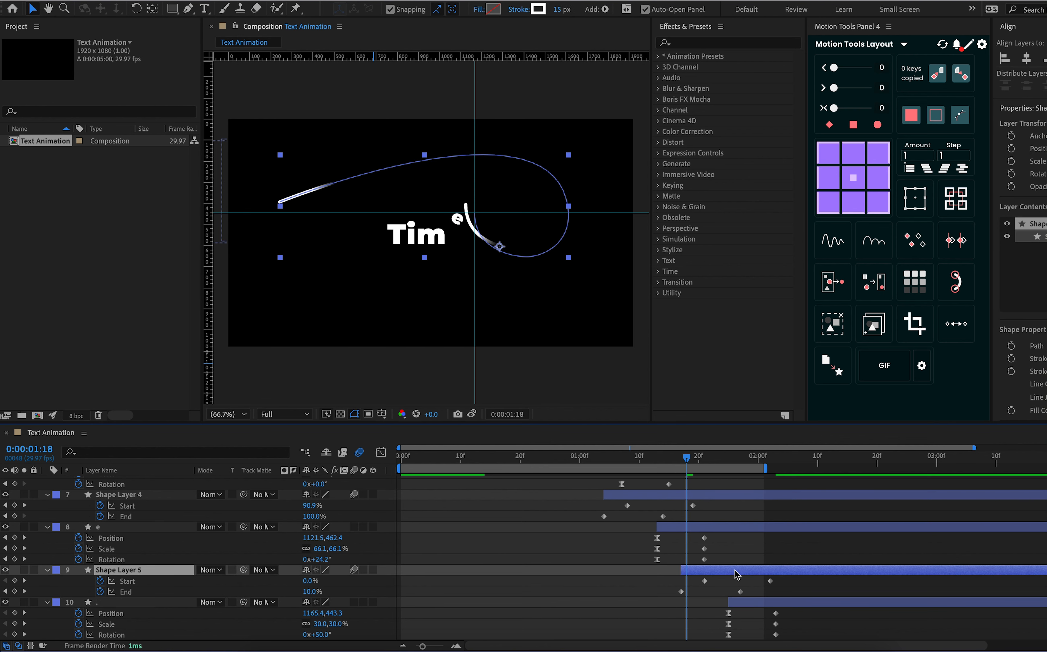
left_click(750, 602, "shift")
left_click_drag(718, 574, 725, 573)
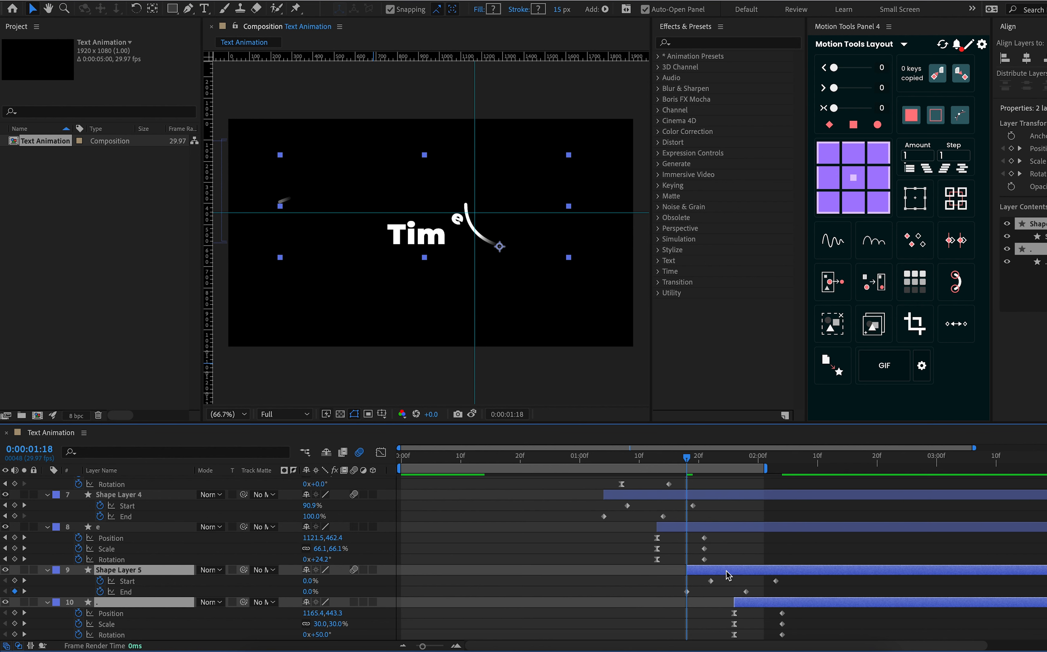
End the work area at 0:00:02:22 and preview the staggered text animation with the composition fitted in the viewer
key("comma")
key("comma")
key("period")
key("period")
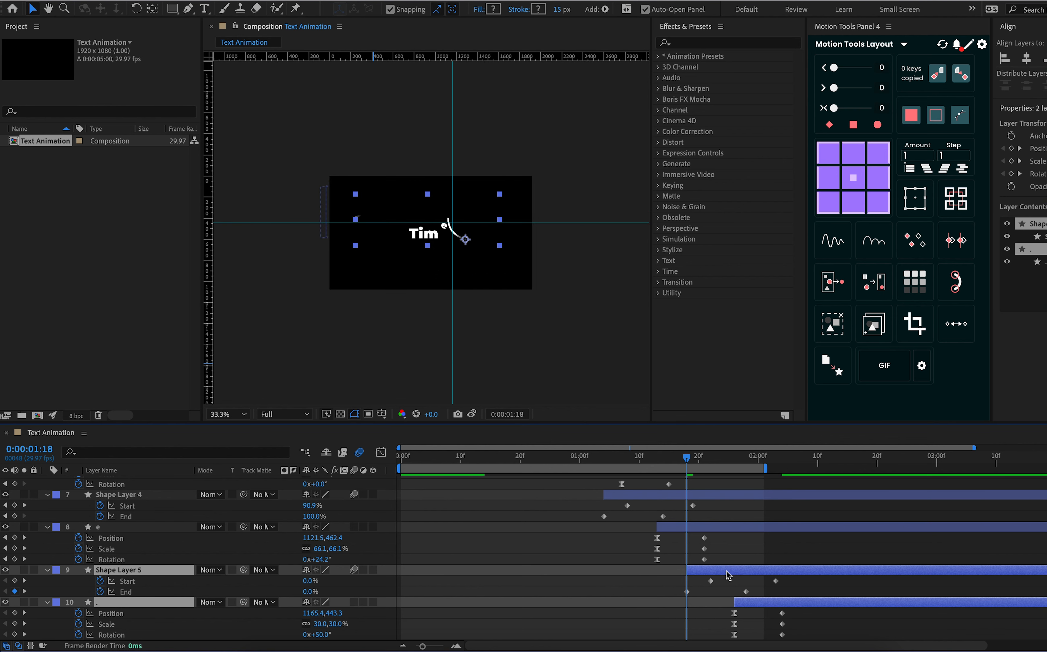
left_click(888, 460)
key("n")
key("space")
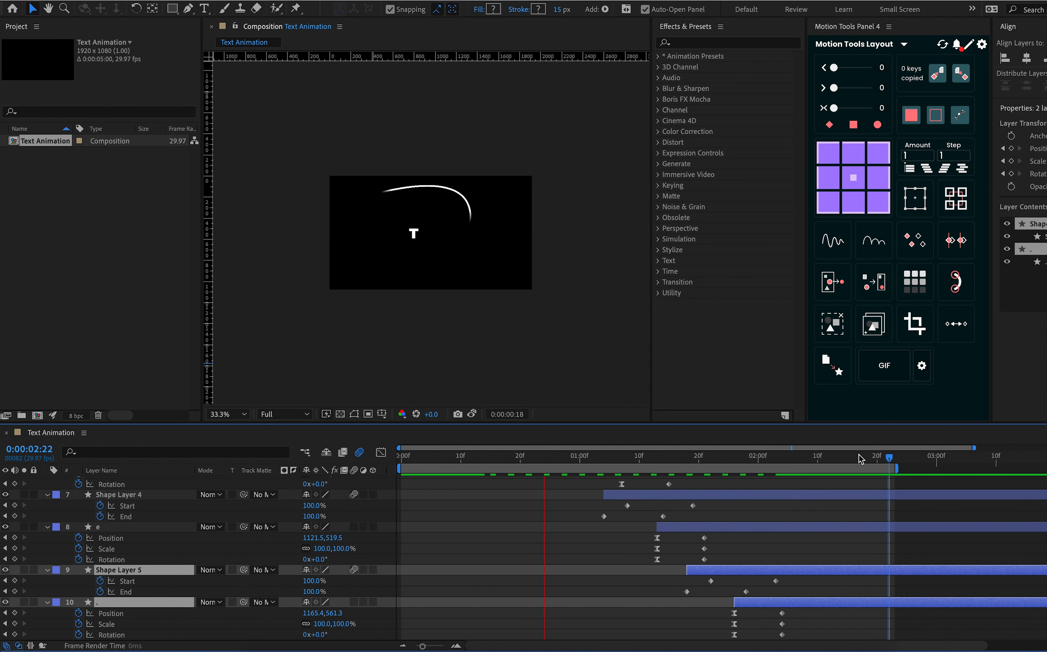
left_click(242, 414)
left_click(242, 439)
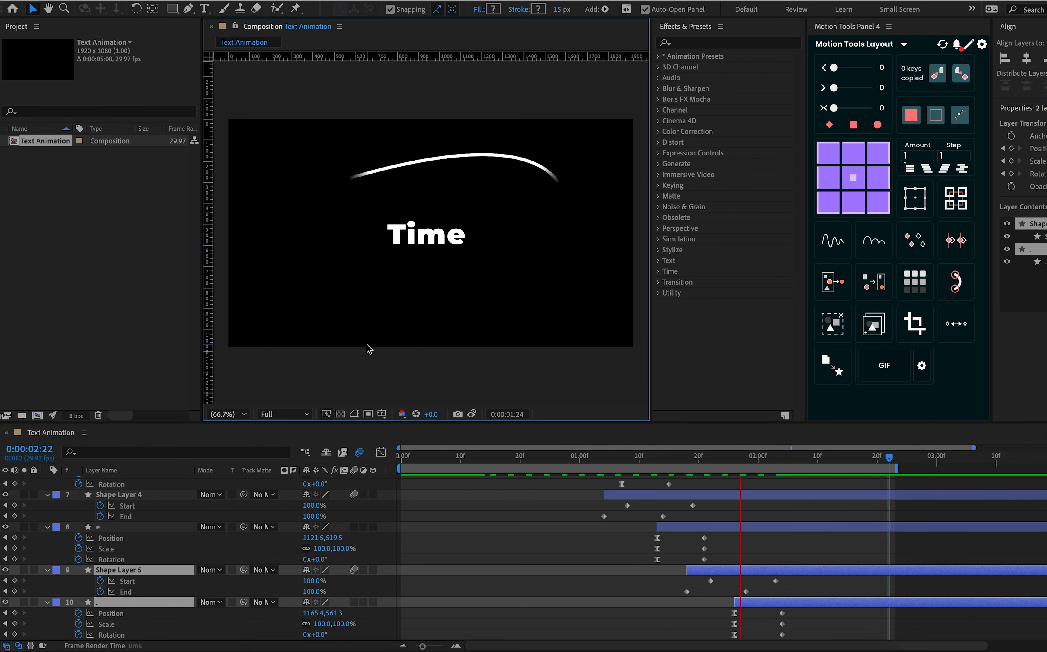
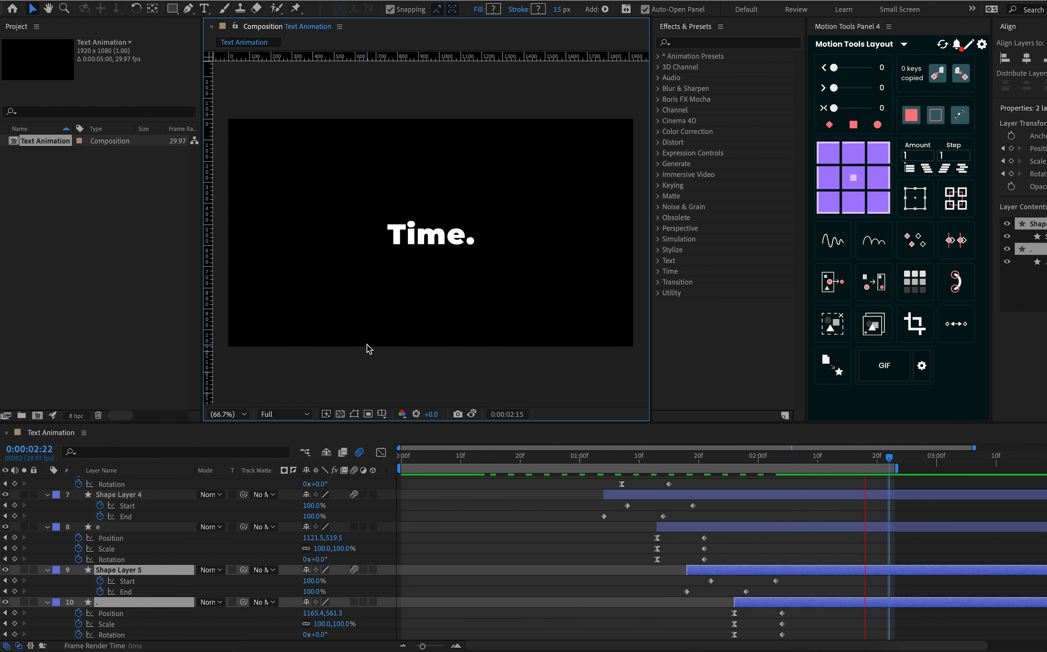
Stop the preview and shift Shape Layer 2 earlier to start at 0:00:00:13
key("space")
scroll(608, 531, "up", 5)
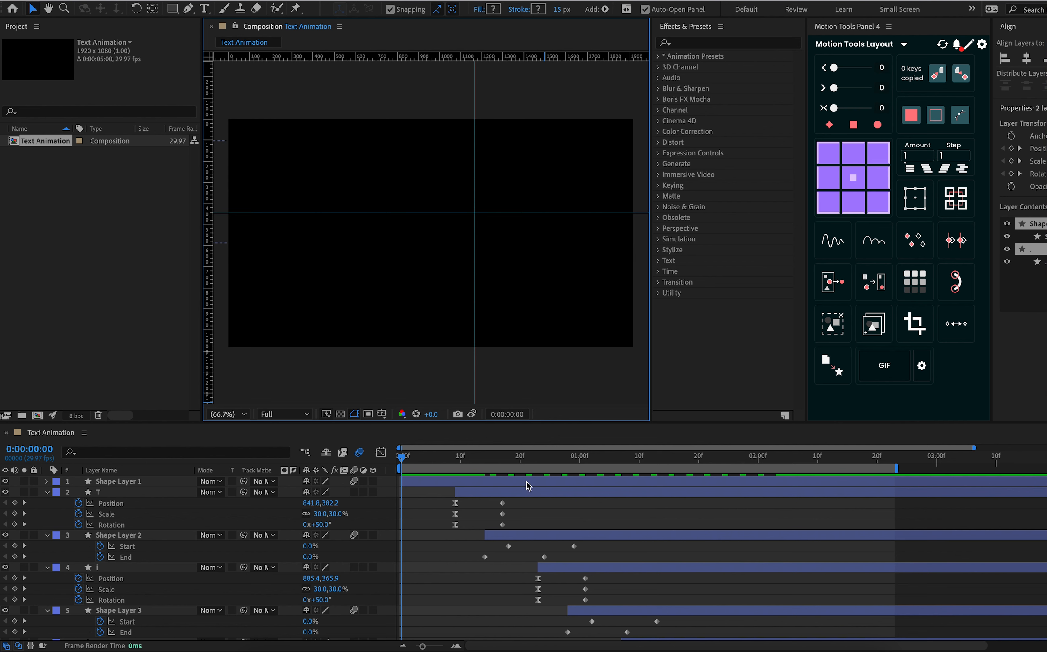
left_click(478, 457)
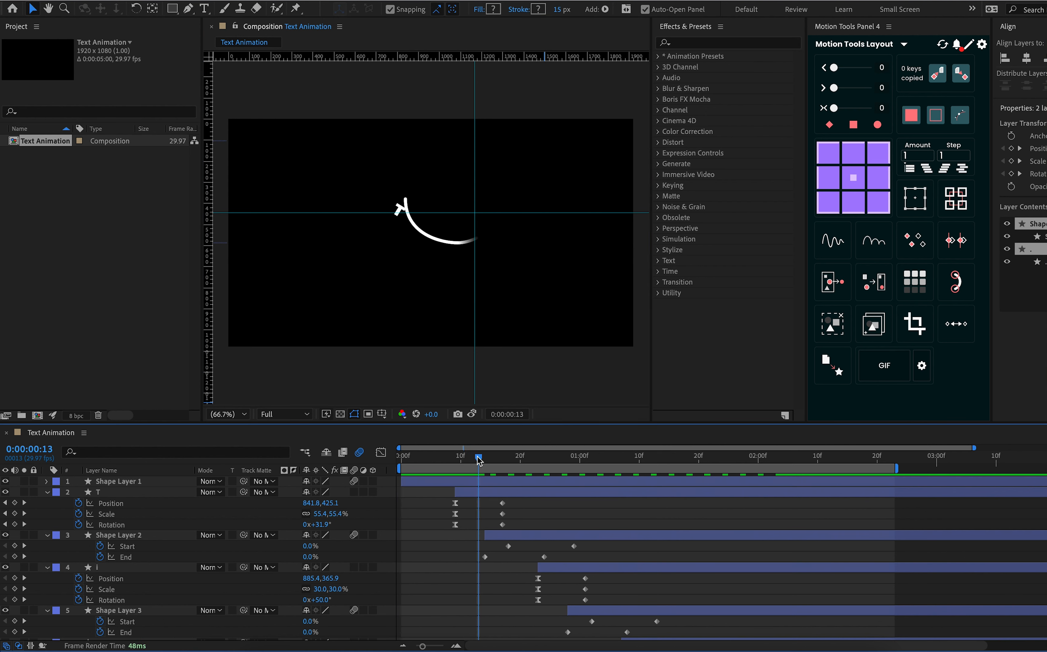
left_click_drag(477, 457, 480, 458)
left_click(549, 543)
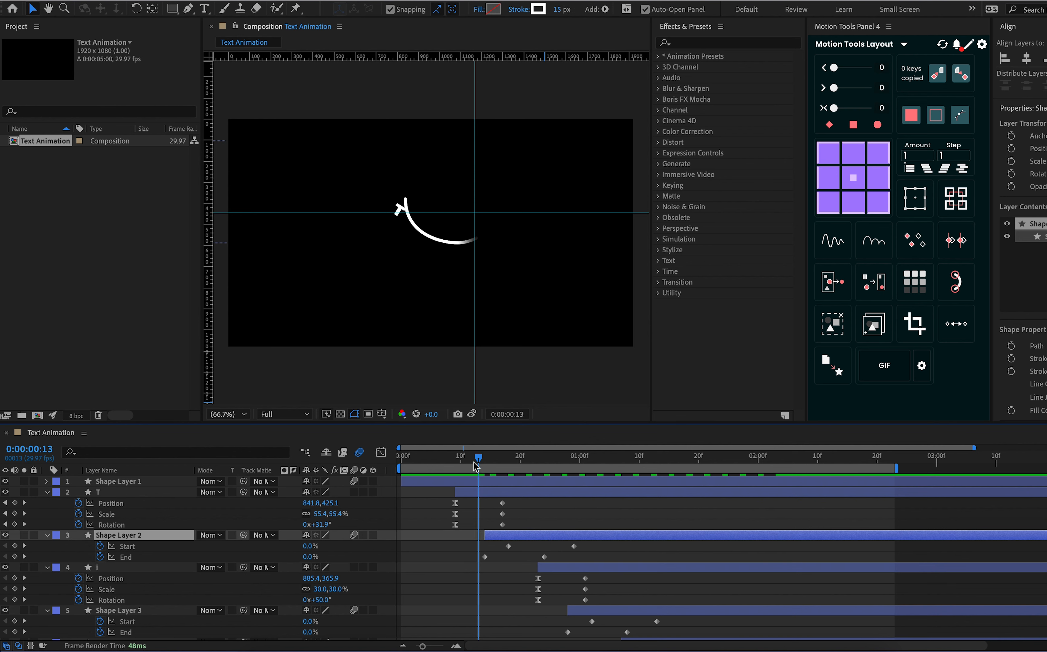
left_click_drag(478, 460, 482, 463)
left_click_drag(538, 541, 532, 540)
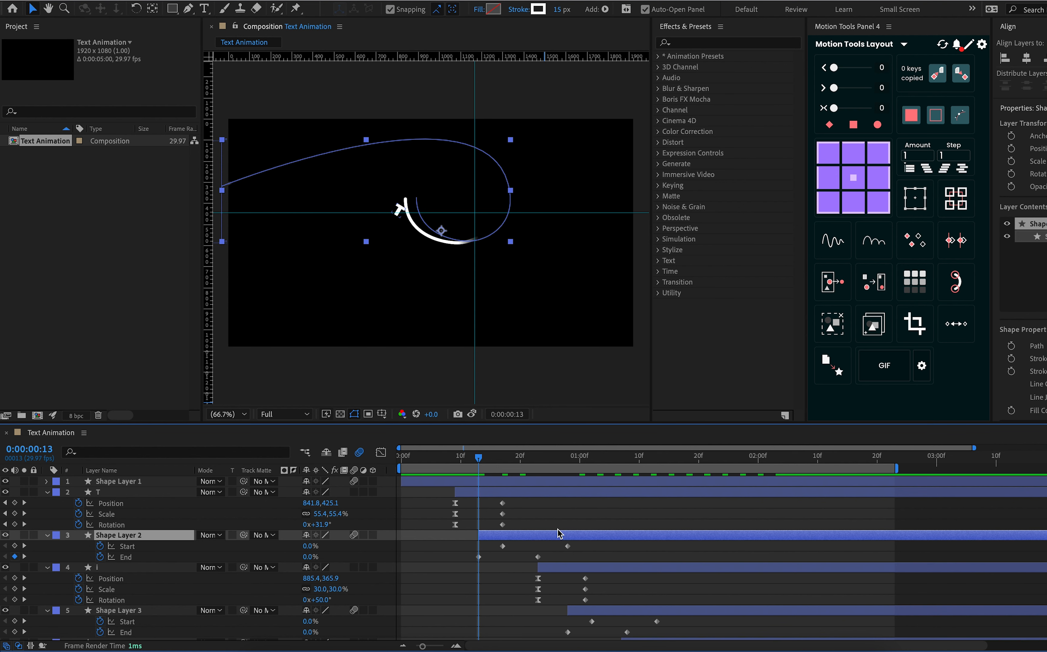
Reveal Shape Layer 1's keyframes and shift the i layer one frame earlier to start at 0:00:00:22
left_click(467, 482)
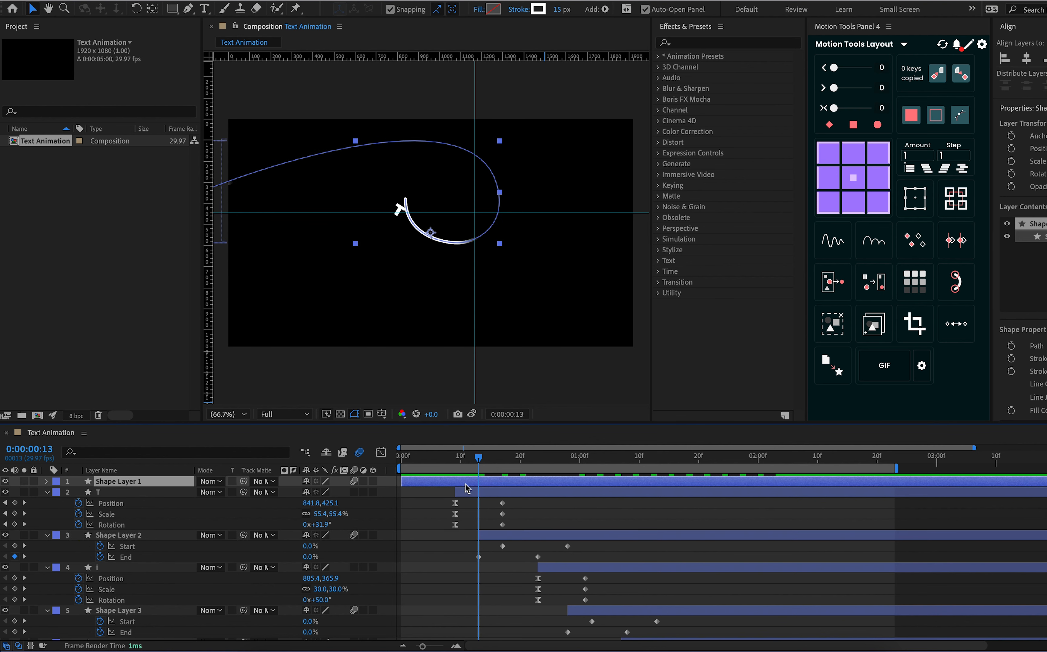
key("u")
left_click_drag(470, 462, 460, 462)
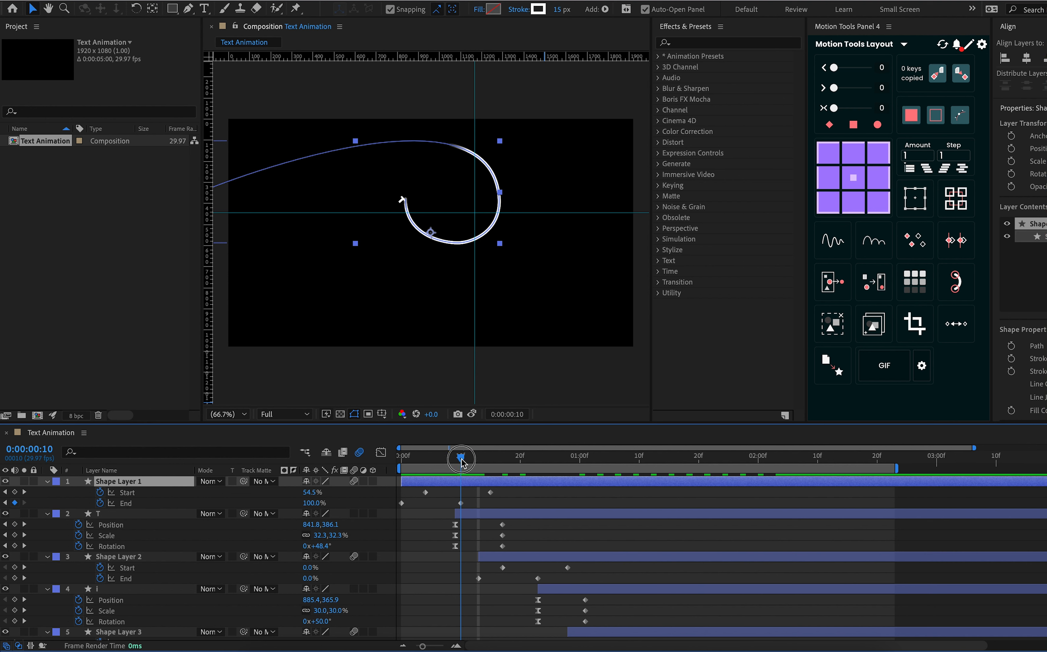
left_click_drag(461, 462, 538, 503)
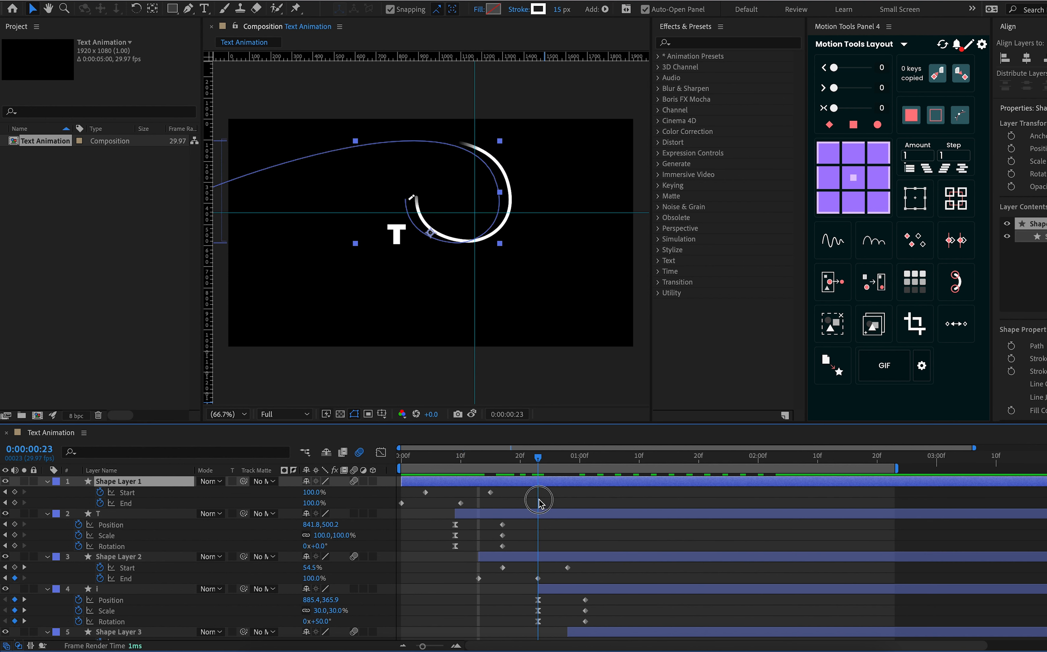
key("Page_Up")
left_click_drag(576, 589, 571, 591)
Shift the m layer one frame earlier to start at 0:00:01:06
scroll(574, 587, "down", 3)
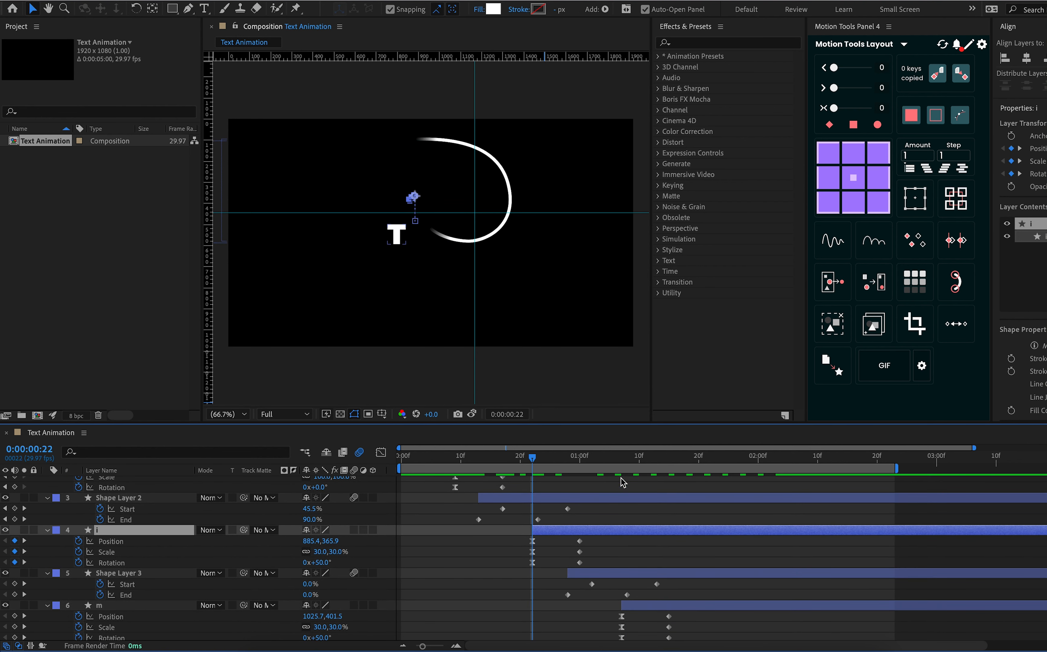
left_click(621, 458)
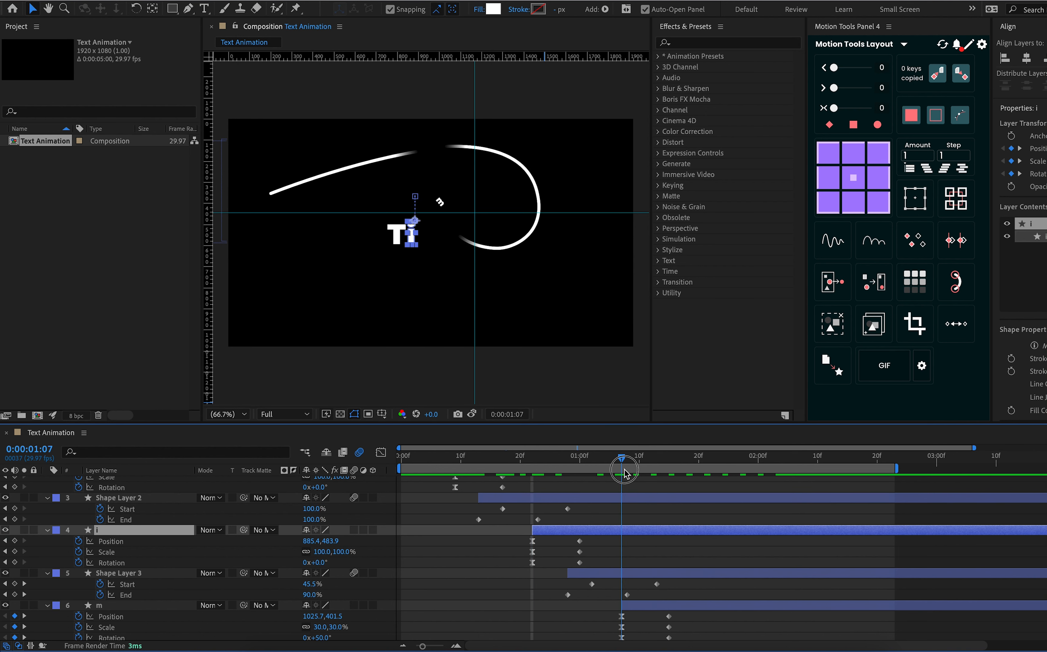
key("Page_Up")
left_click_drag(633, 607, 627, 605)
Shift the e layer one frame earlier to start at 0:00:01:12
scroll(663, 608, "down", 5)
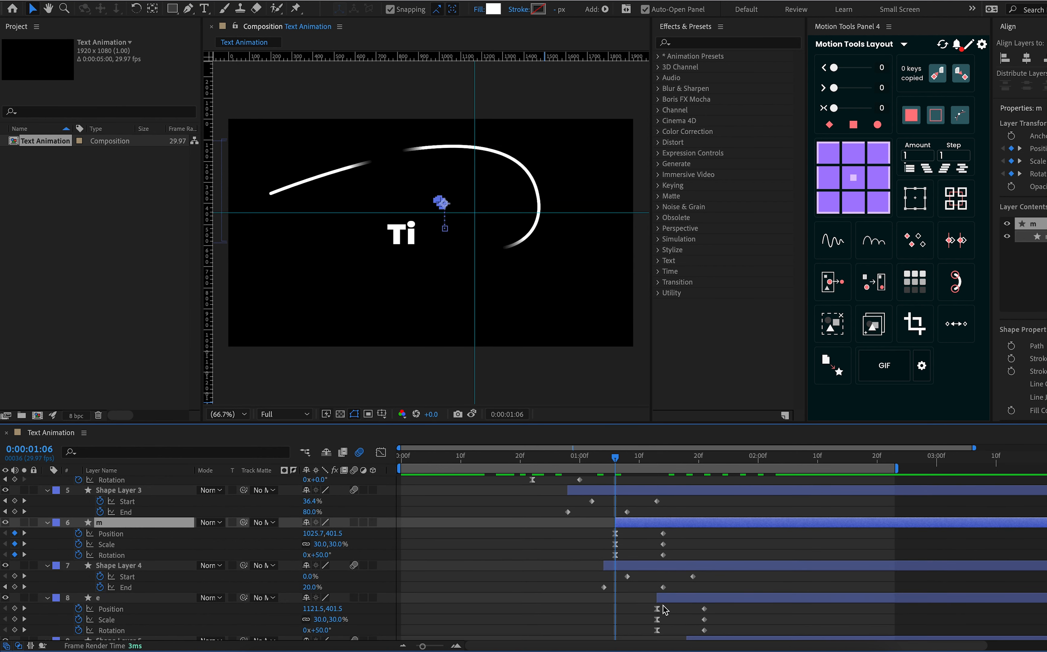
left_click(657, 460)
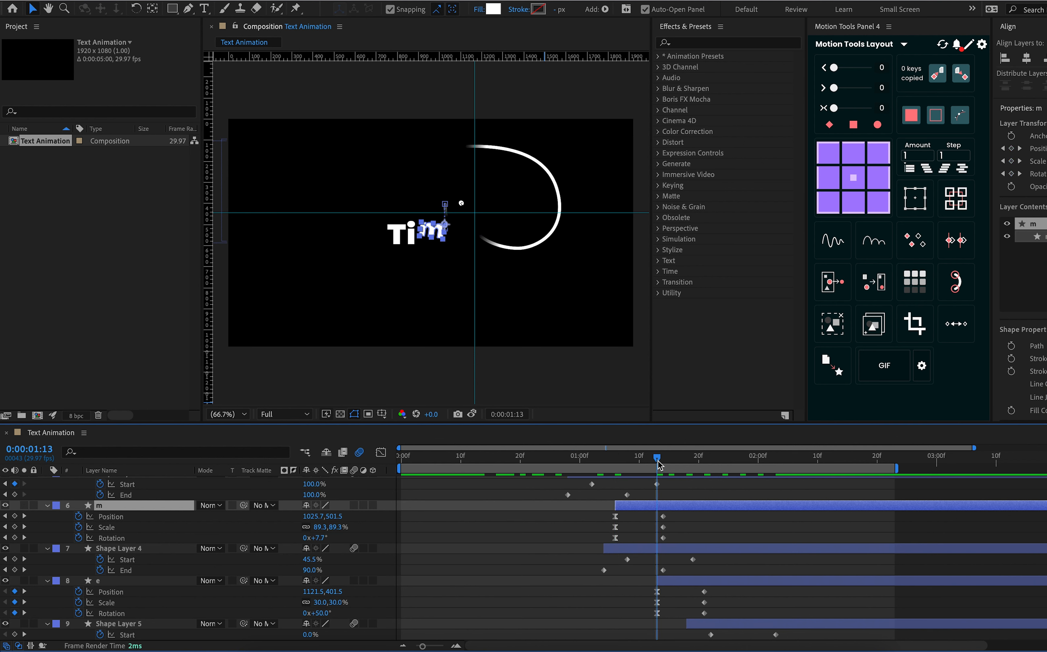
key("Page_Up")
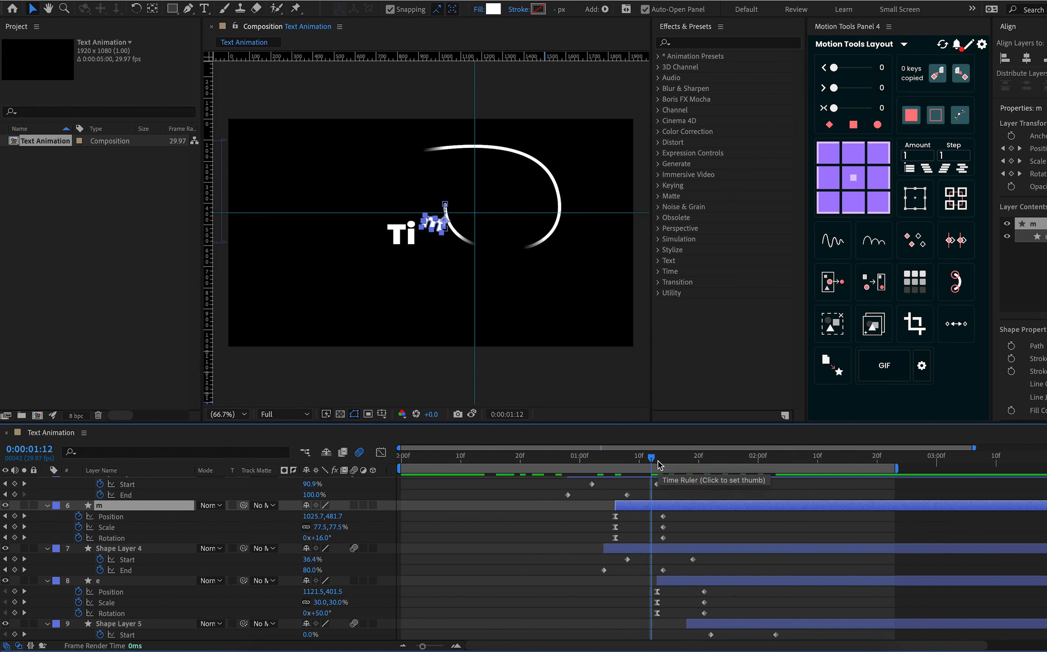
left_click(697, 591)
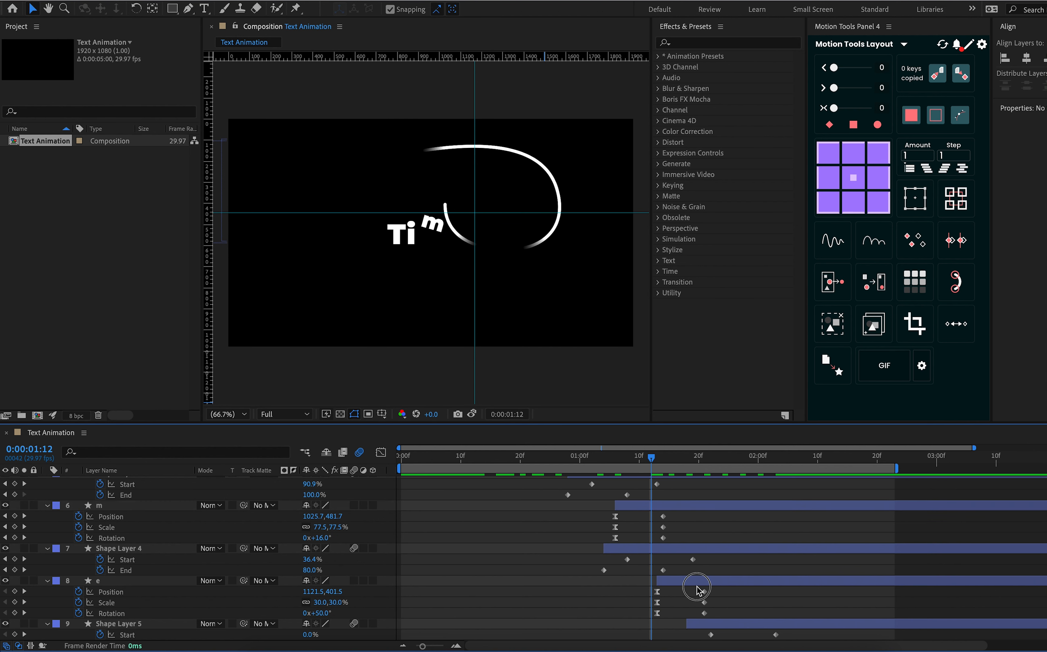
left_click_drag(688, 582, 683, 582)
Shift the period layer one frame earlier to start at 0:00:01:25
scroll(734, 587, "down", 3)
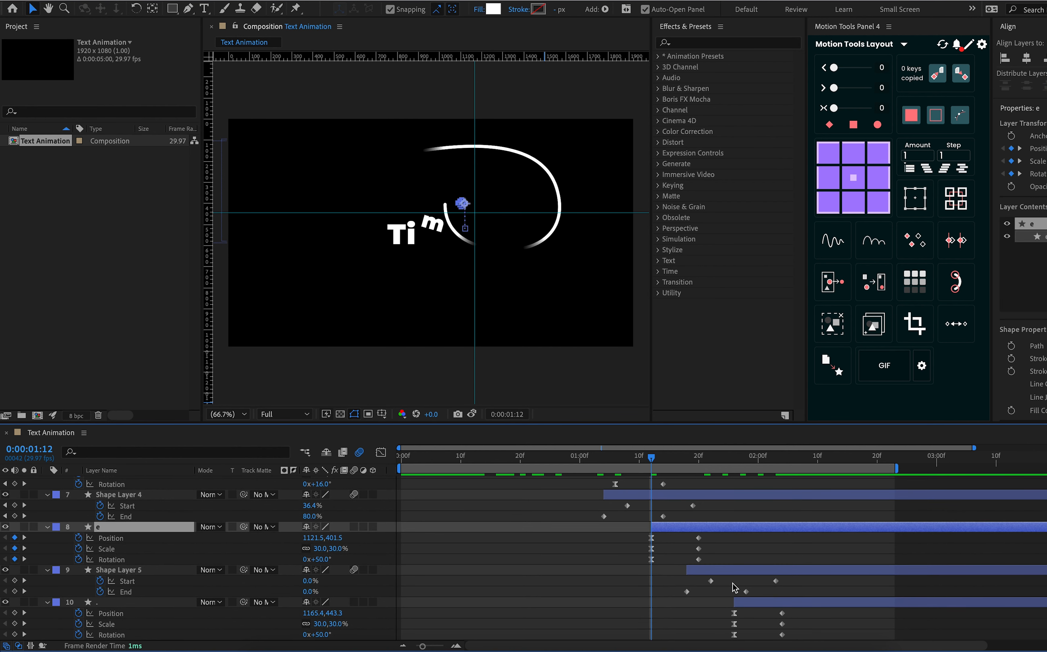
left_click(737, 465)
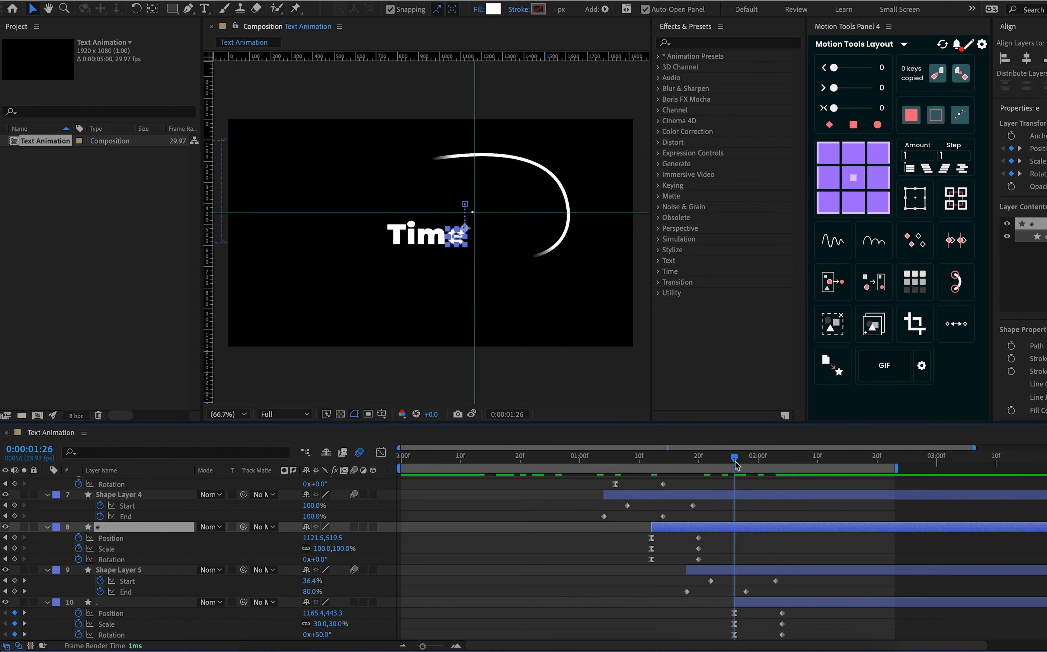
left_click_drag(735, 460, 729, 510)
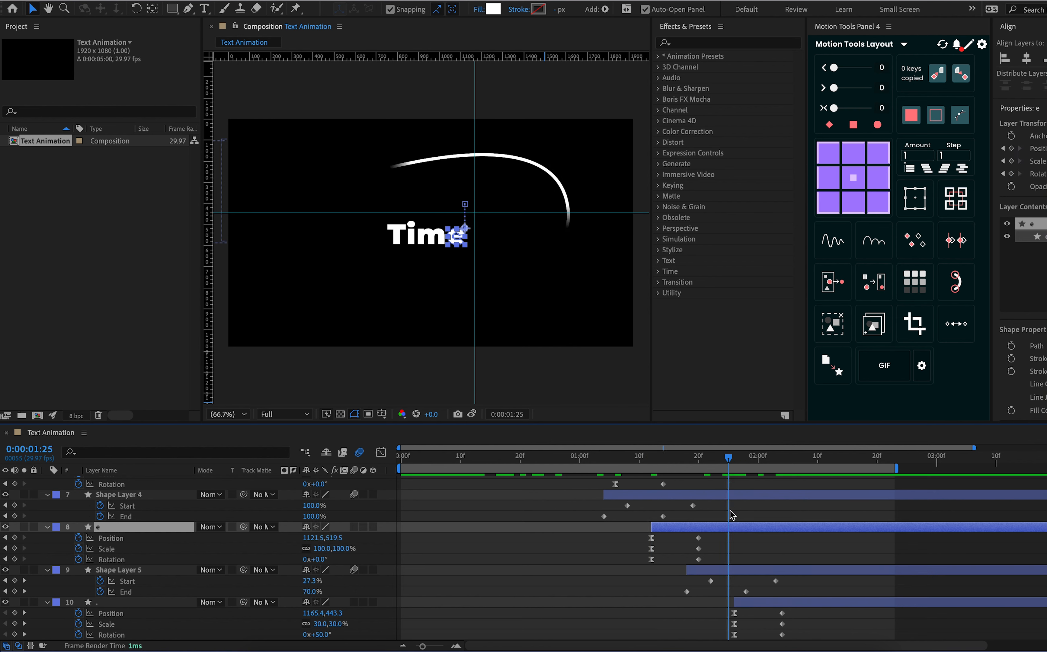
left_click(745, 603)
left_click_drag(745, 605, 739, 605)
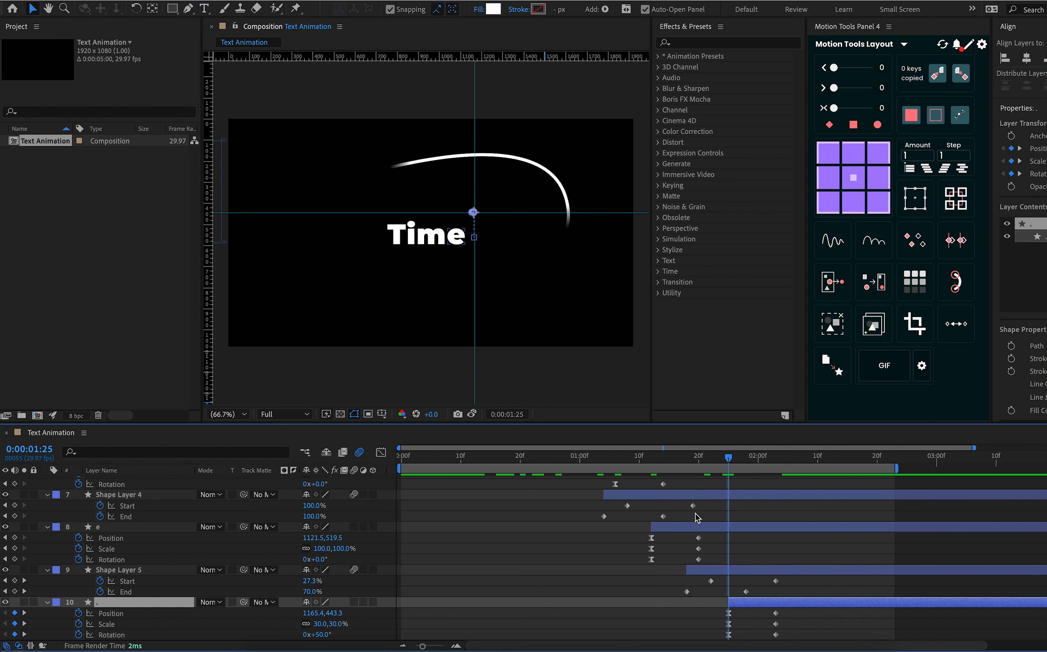
Preview the animation from the start and check the timing of the m layer around 0:00:01:06
key("Home")
key("space")
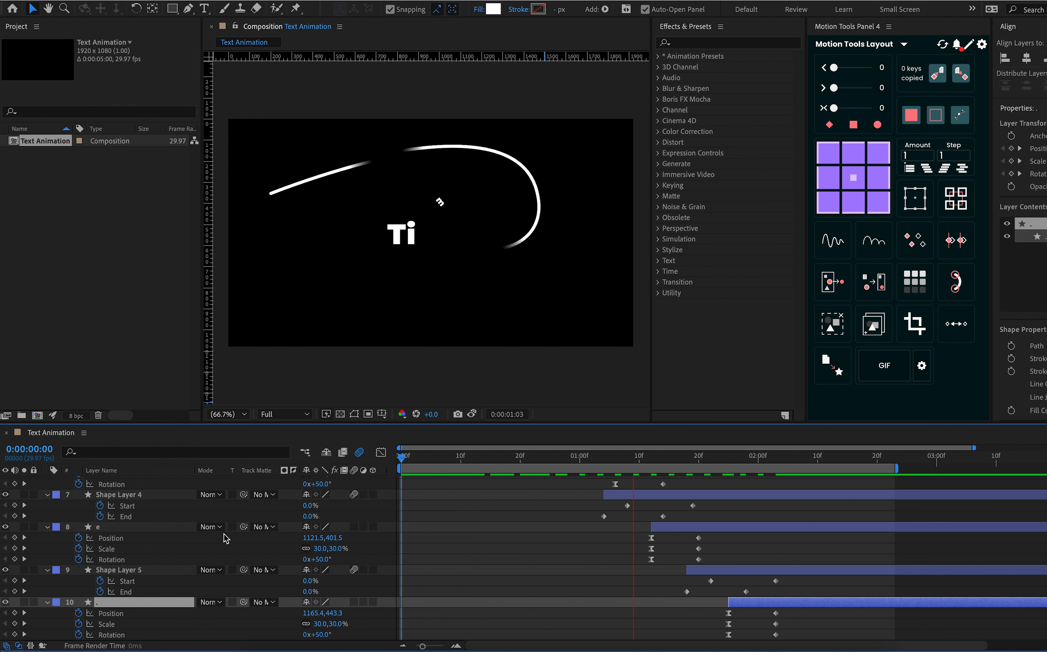
key("space")
scroll(539, 576, "up", 3)
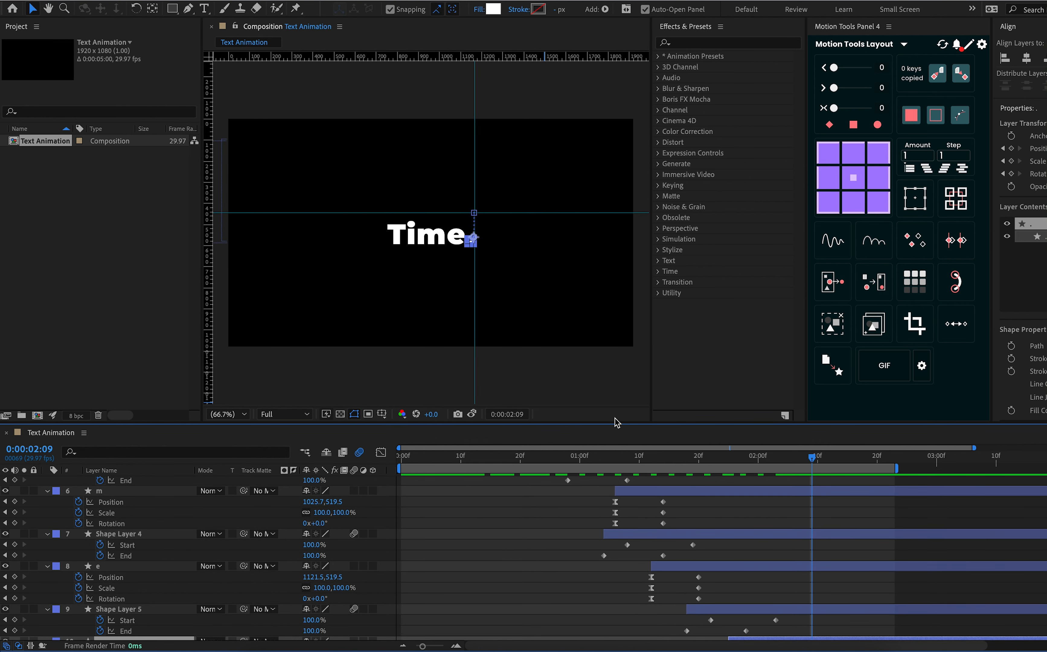
scroll(661, 517, "up", 2)
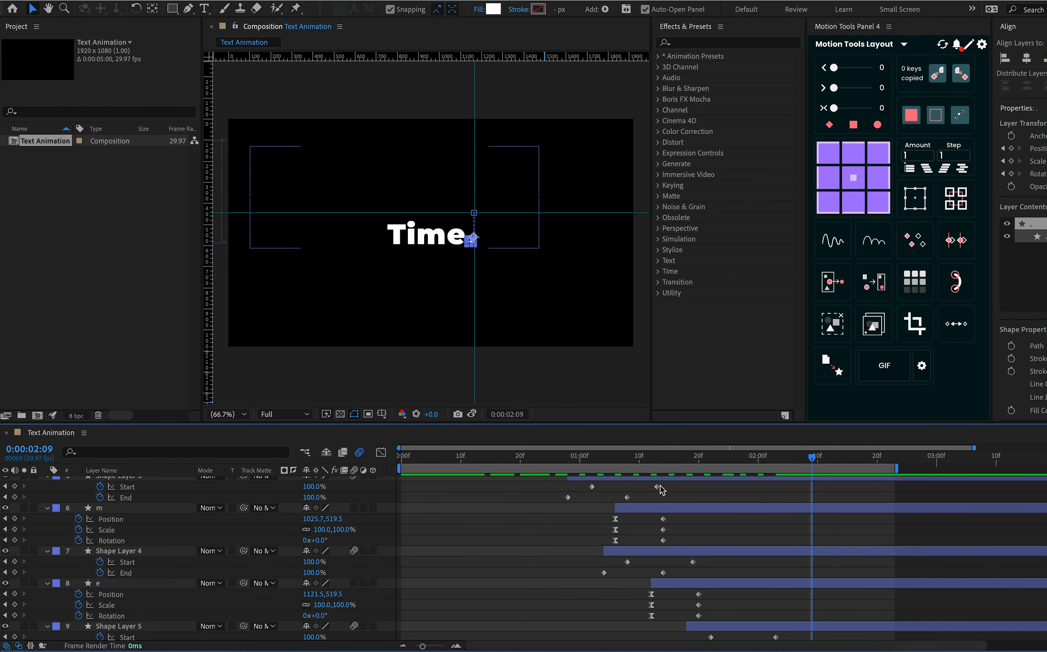
left_click(644, 473)
left_click_drag(645, 461, 615, 464)
scroll(617, 483, "up", 2)
scroll(617, 482, "up", 3)
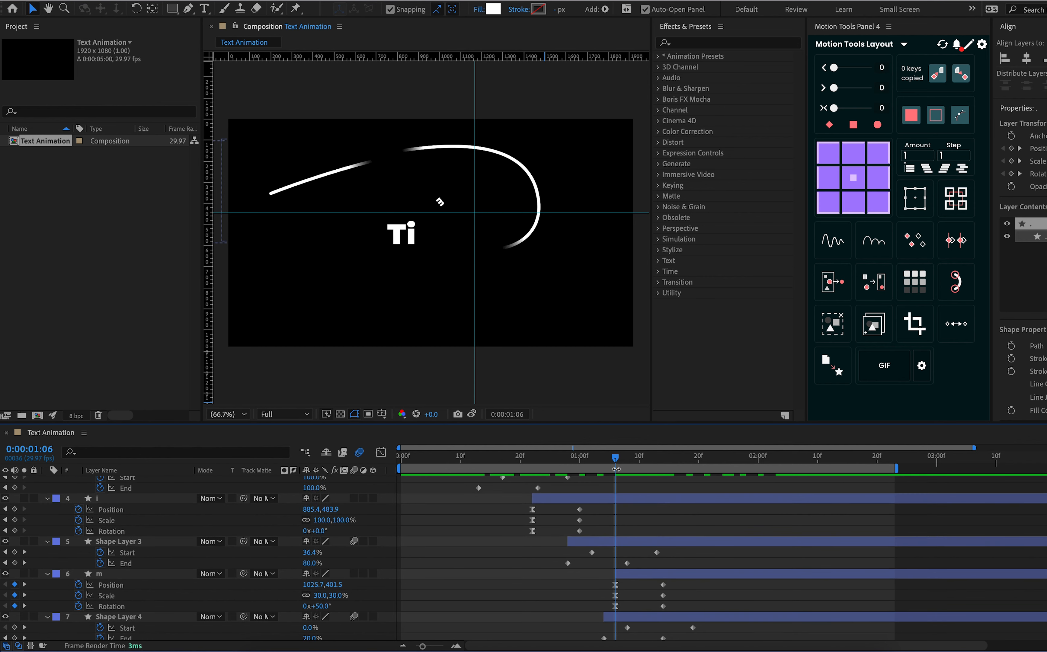
scroll(636, 530, "down", 2)
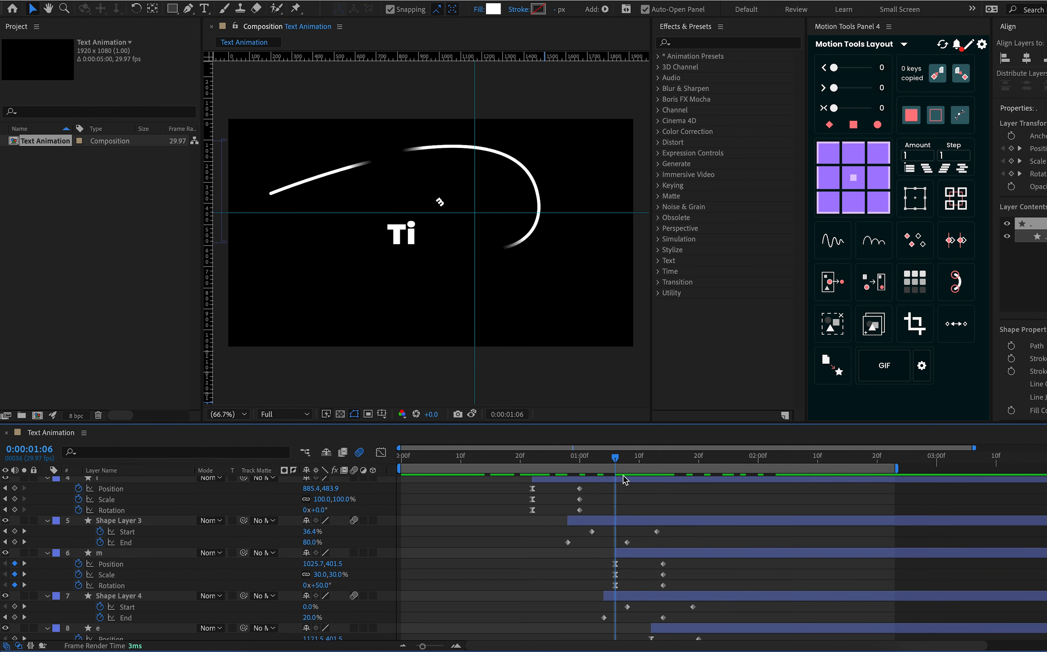
Shift Shape Layer 4 and e later together so Shape Layer 4 starts at 0:00:01:10, three frames before Shape Layer 3's last Start keyframe
left_click_drag(617, 462, 664, 486)
key("Page_Up")
key("Page_Up")
key("Page_Up")
key("Page_Up")
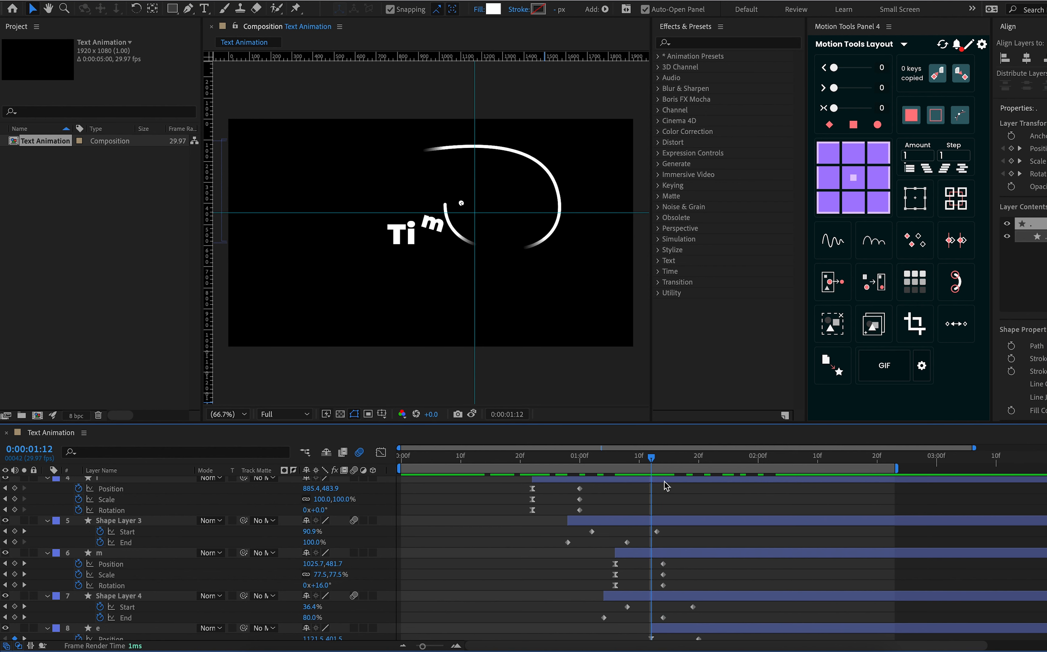
scroll(687, 557, "down", 3)
scroll(687, 556, "down", 3)
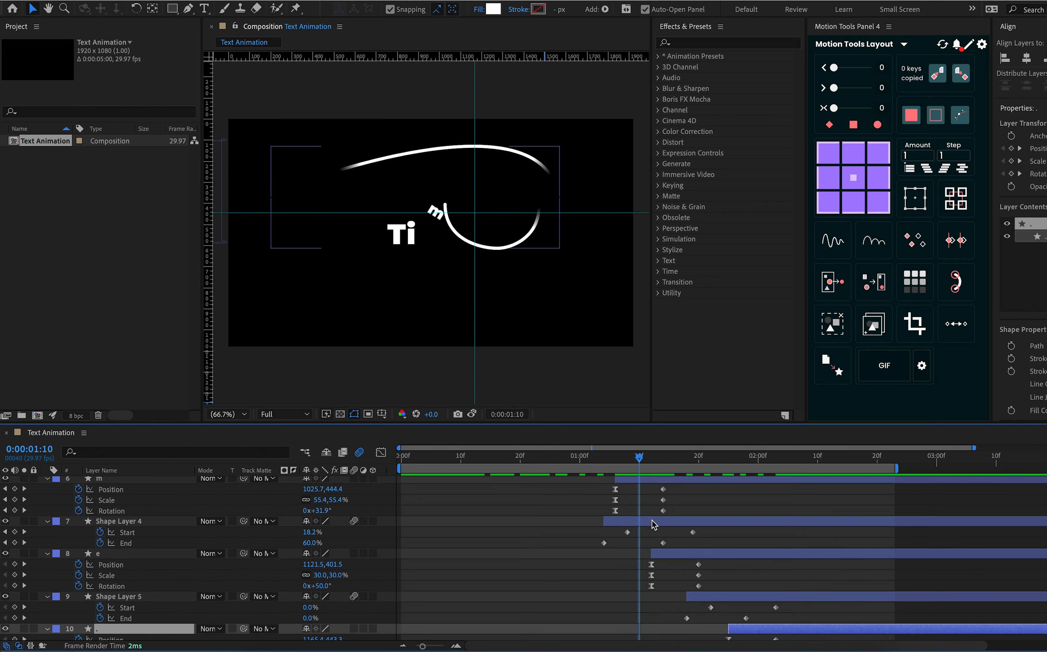
left_click(655, 522)
left_click(672, 556)
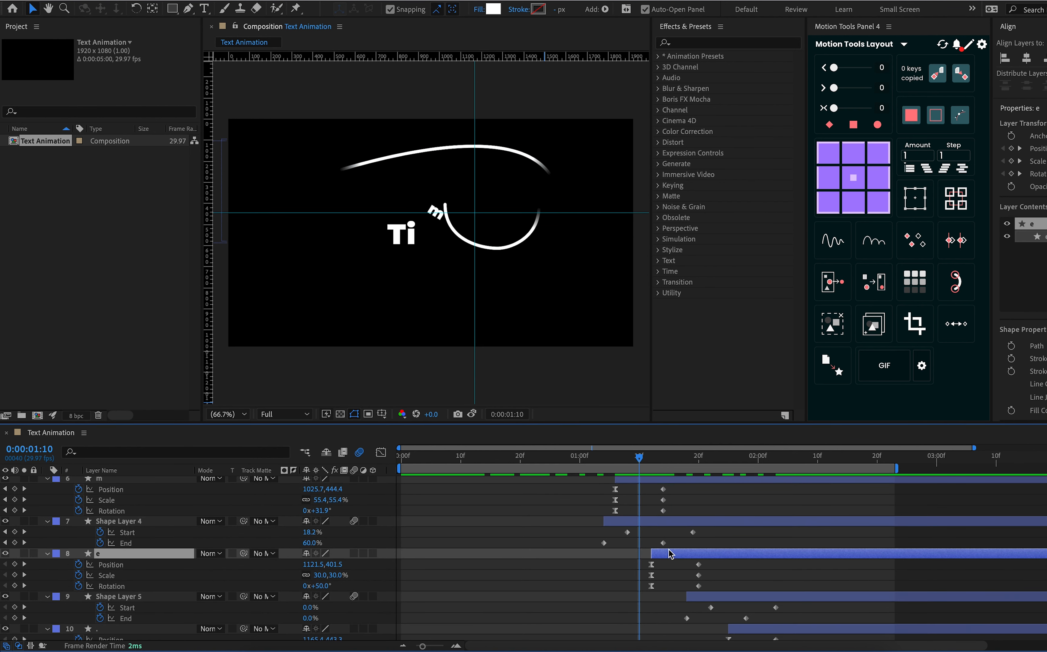
left_click(666, 522, "shift")
left_click_drag(666, 522, 690, 522)
Move the current time to e's last keyframes at 0:00:01:26
scroll(713, 527, "down", 2)
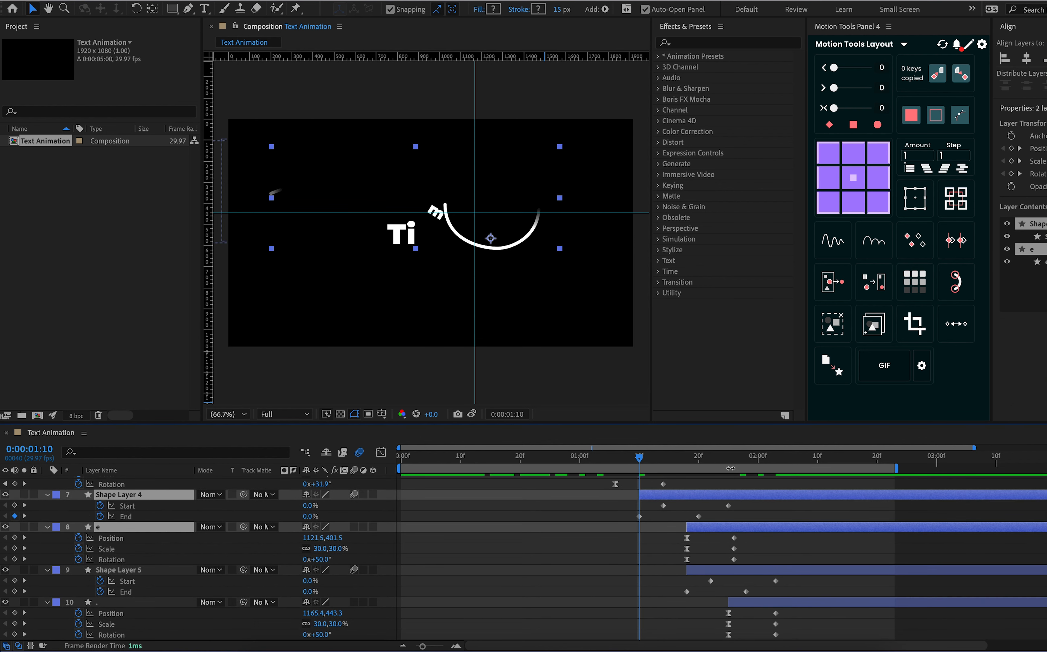
left_click_drag(731, 466, 733, 464)
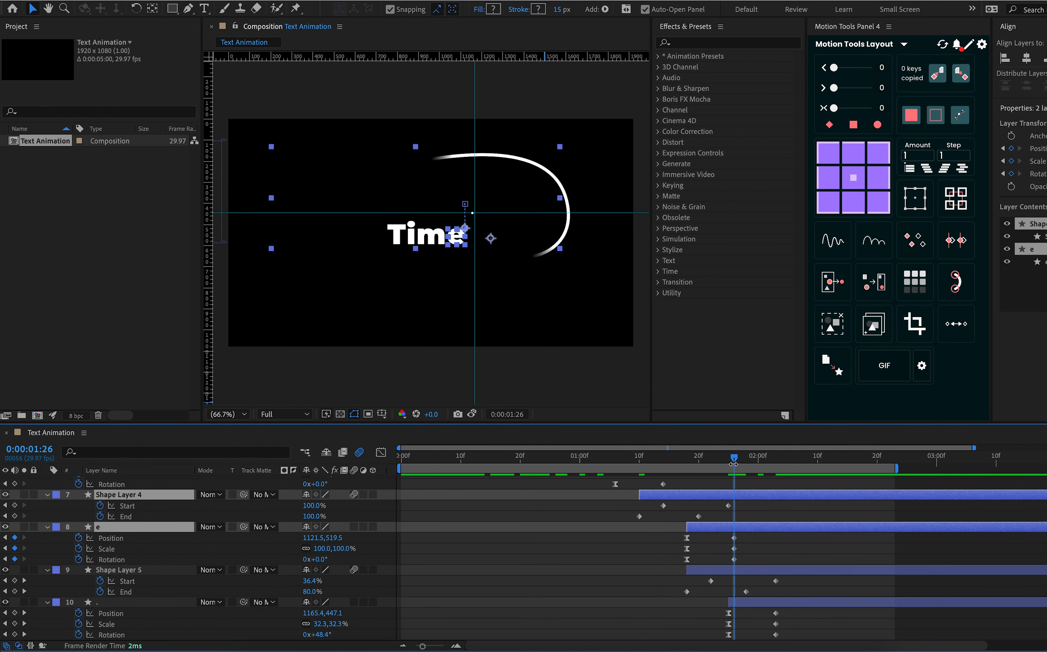
key("shift+Left")
key("shift+Left")
key("shift+Left")
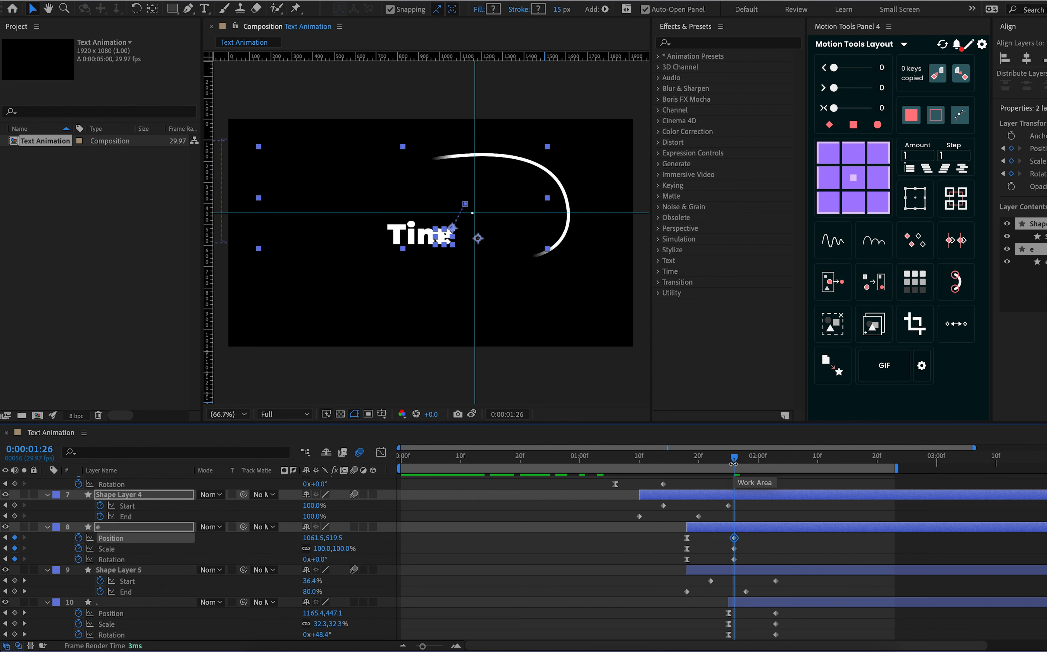
key("super+z")
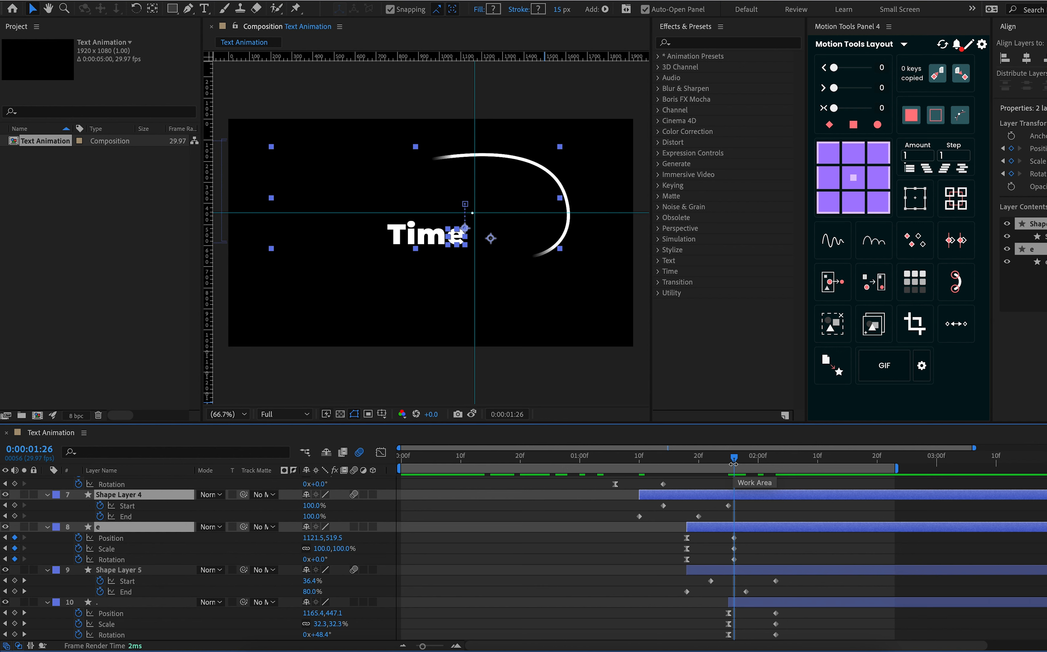
Shift Shape Layer 5 and the period layer later together so Shape Layer 5 starts at 0:00:01:22, four frames before e's last keyframes
key("Page_Up")
key("Page_Up")
key("Page_Up")
key("Page_Up")
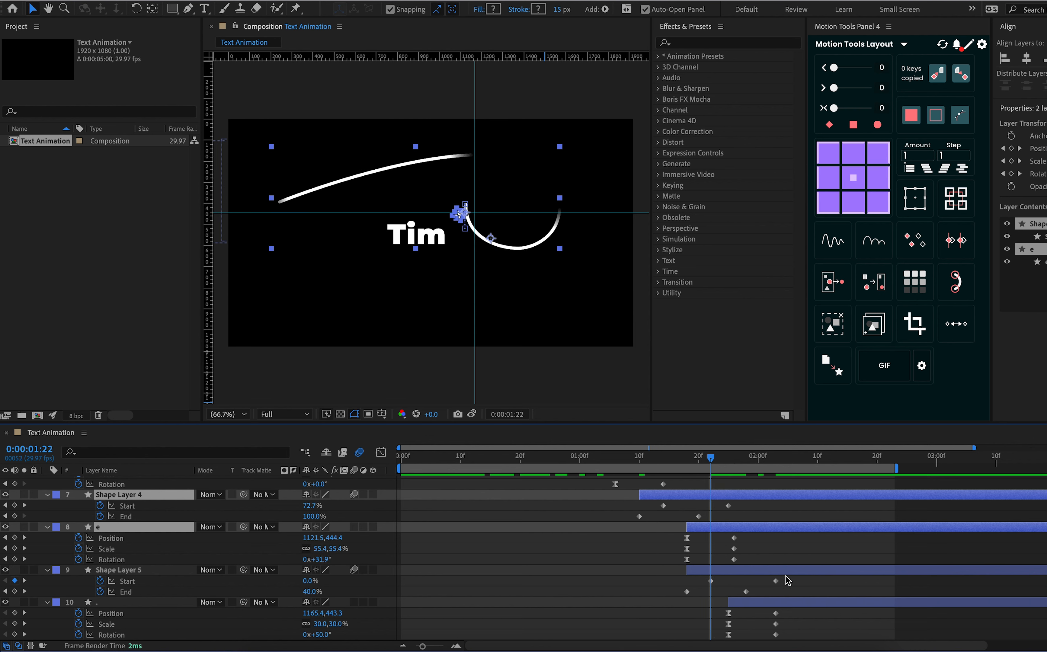
left_click(778, 574)
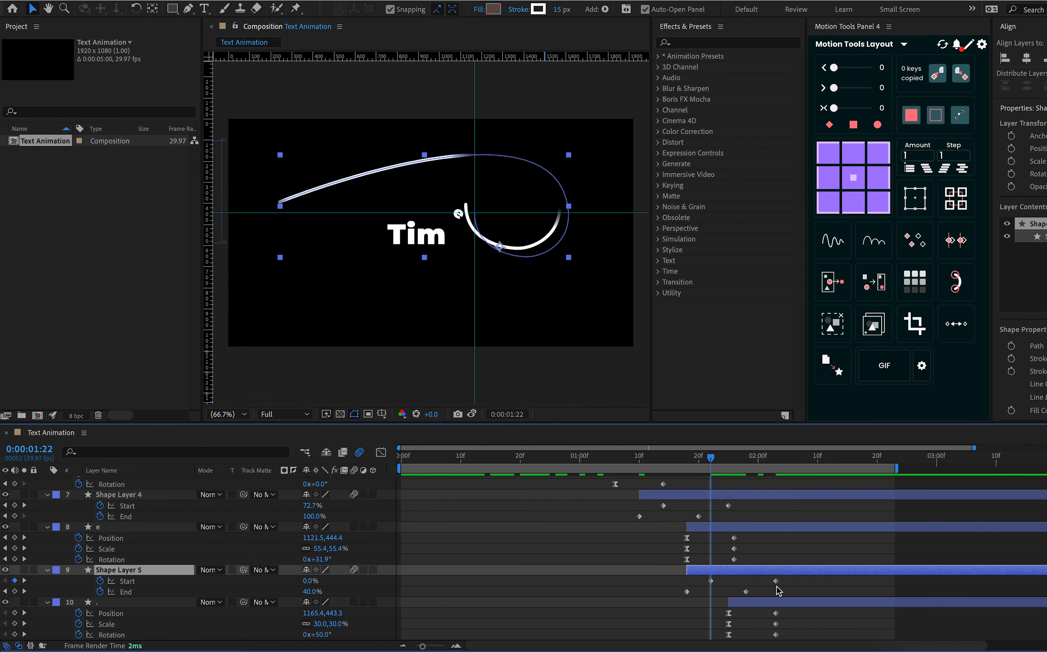
left_click(774, 604, "shift")
left_click_drag(775, 604, 799, 605)
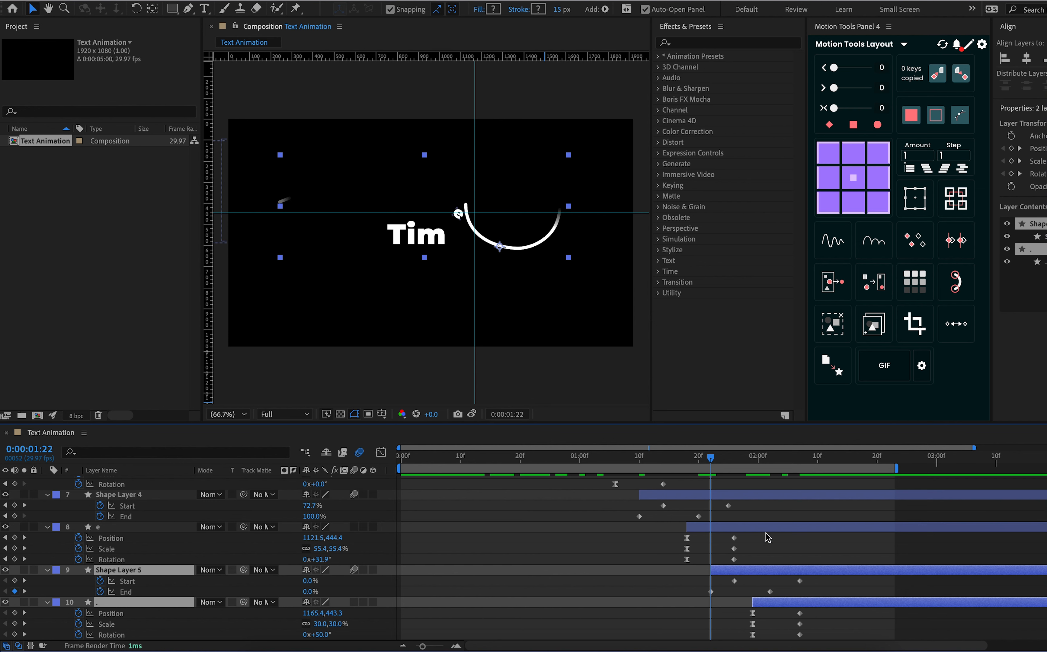
Preview the retimed text animation from the first frame
left_click_drag(712, 461, 340, 541)
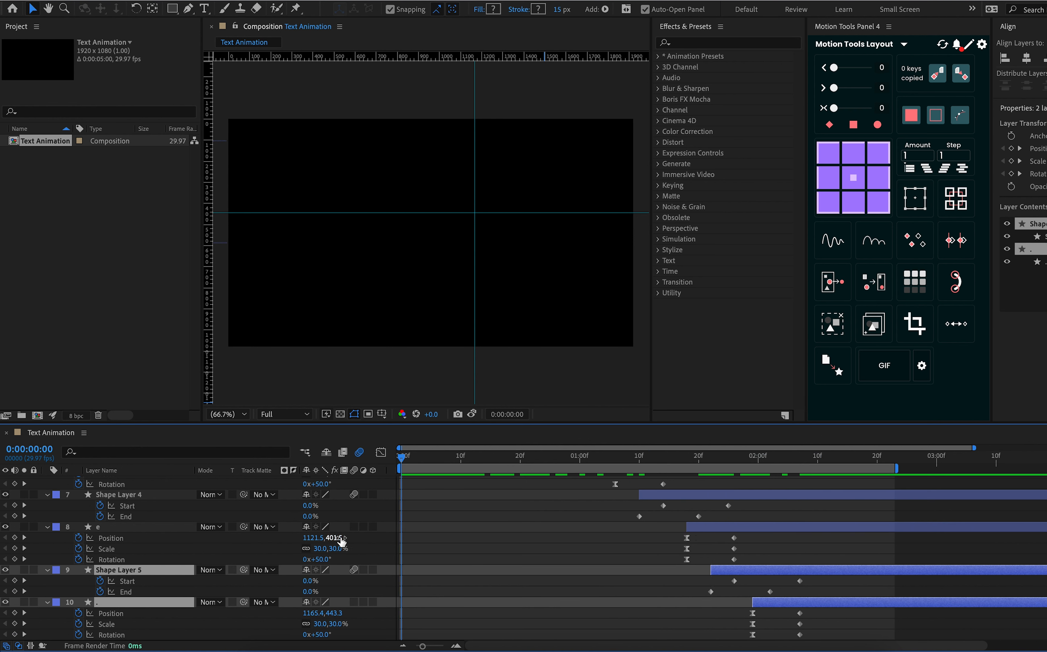
key("space")
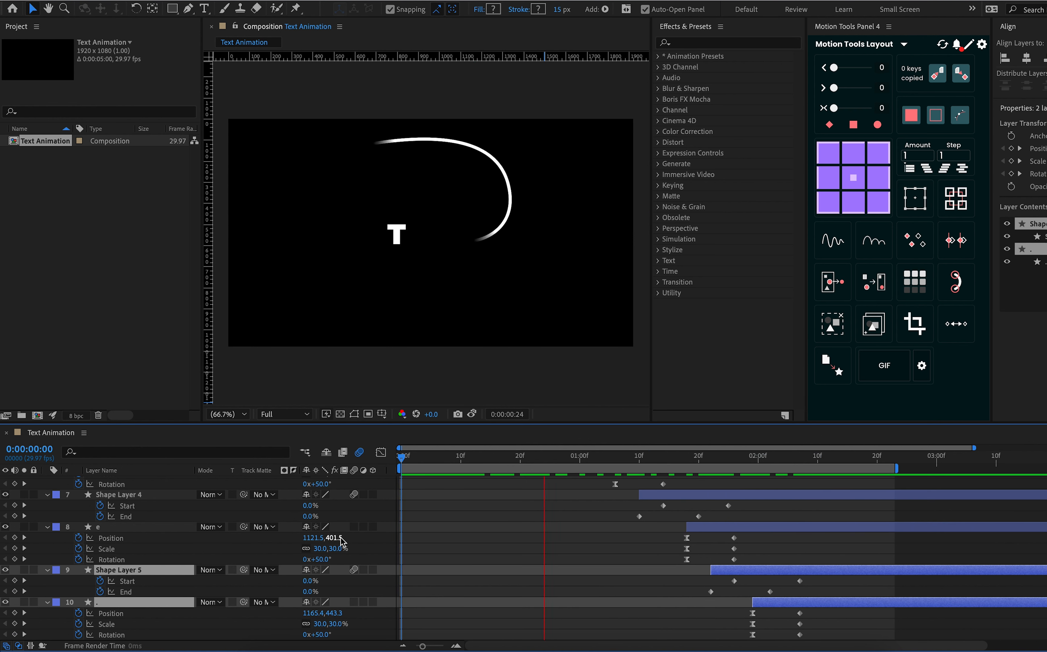
key("space")
key("space")
key("space")
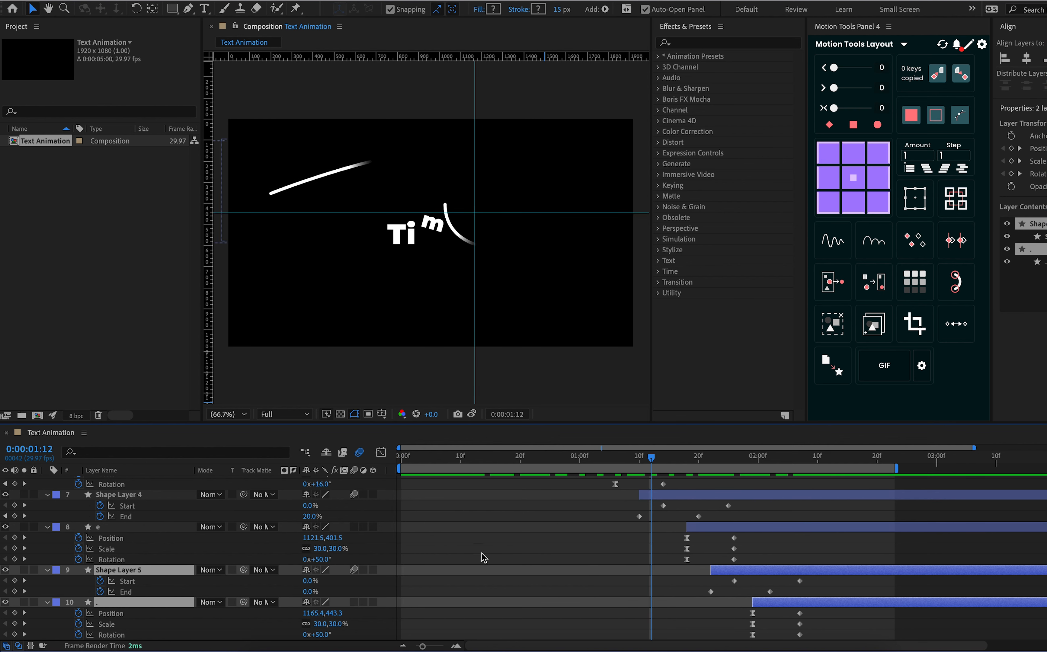
Collapse the revealed keyframe properties of all ten layers in the timeline and clear the layer selection
key("minus")
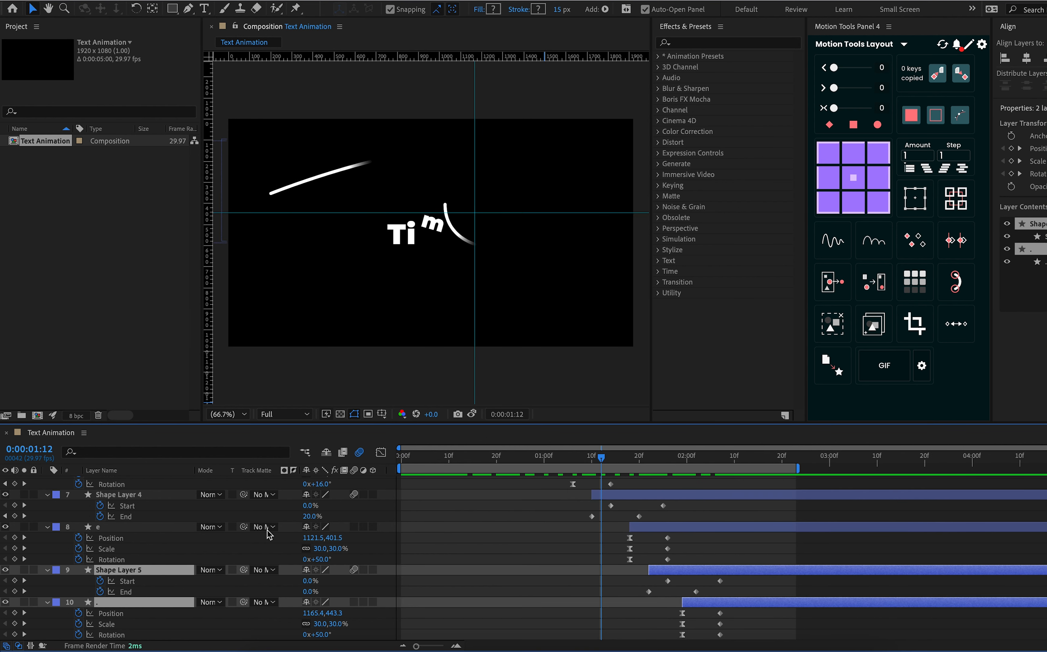
scroll(140, 548, "up", 8)
left_click(47, 513)
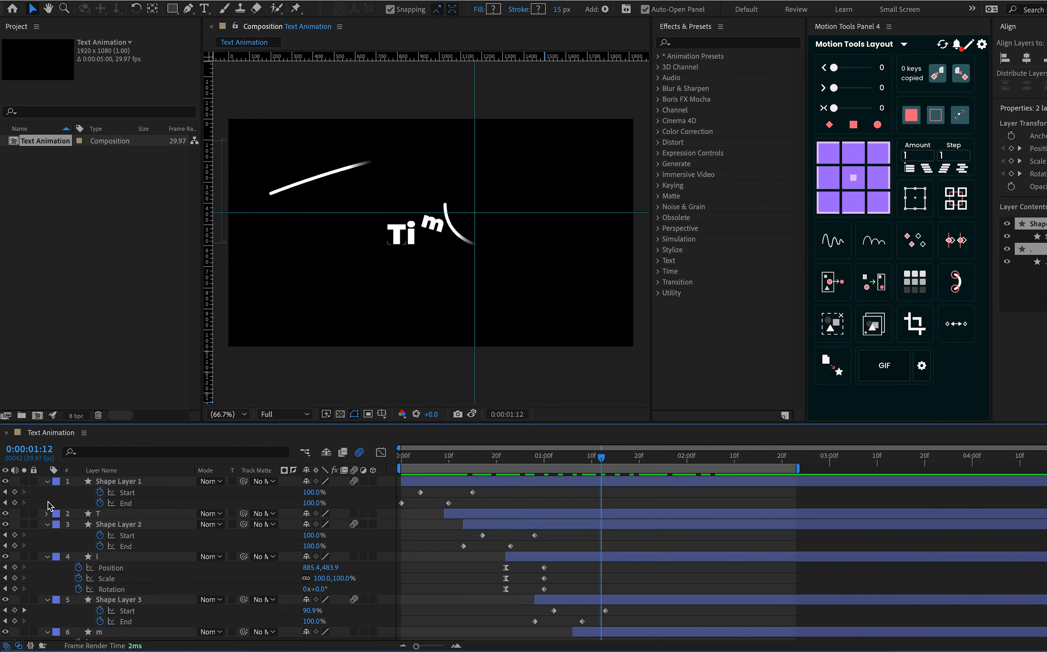
left_click(47, 481)
left_click(48, 503)
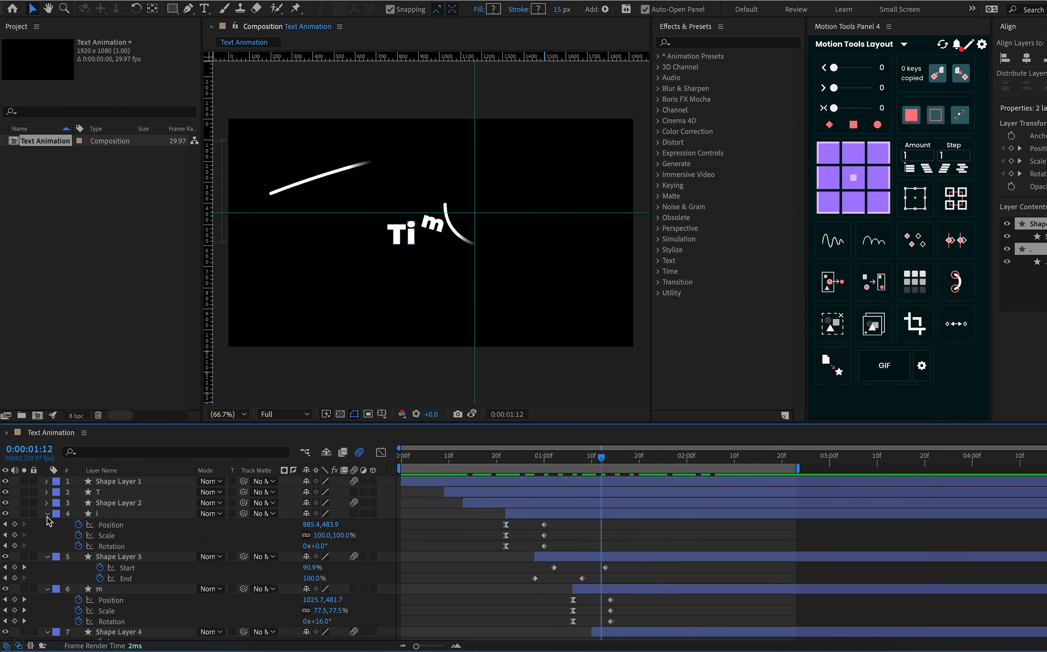
left_click(47, 524)
left_click(47, 535)
left_click(47, 545)
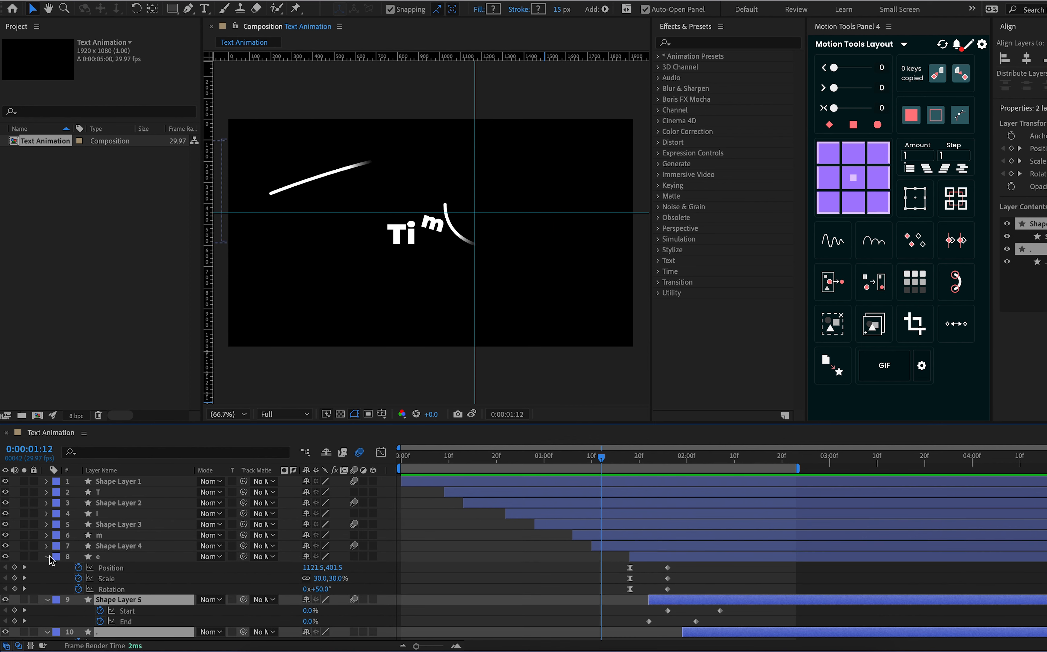
left_click(47, 556)
left_click(48, 567)
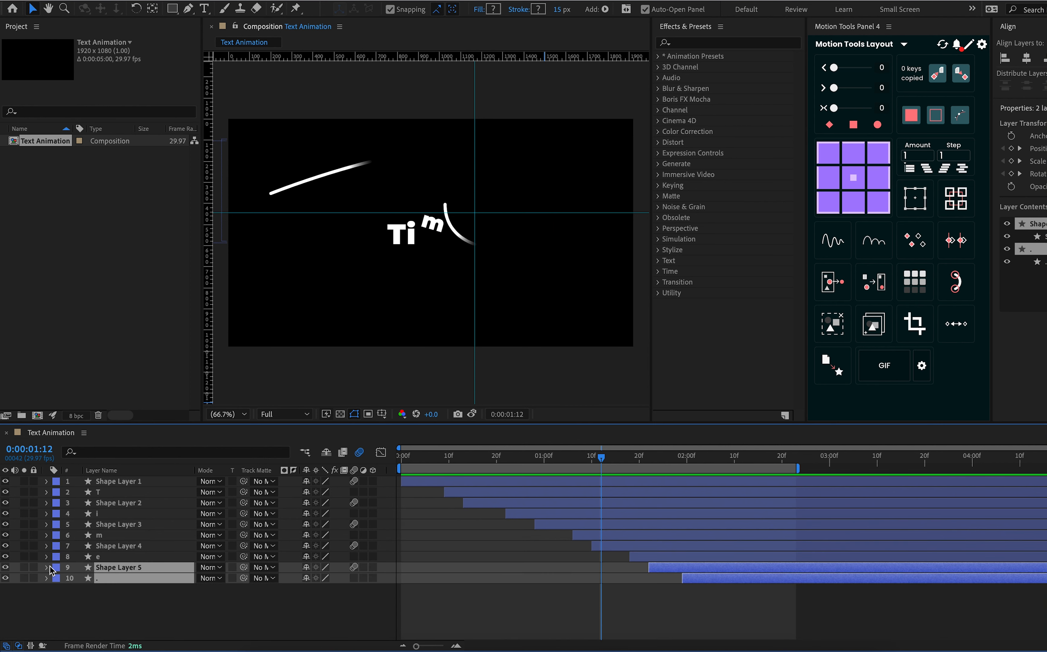
left_click(69, 601)
Hide all ten layers from Shape Layer 1 down to the period layer, leaving no layer selected
left_click(112, 569)
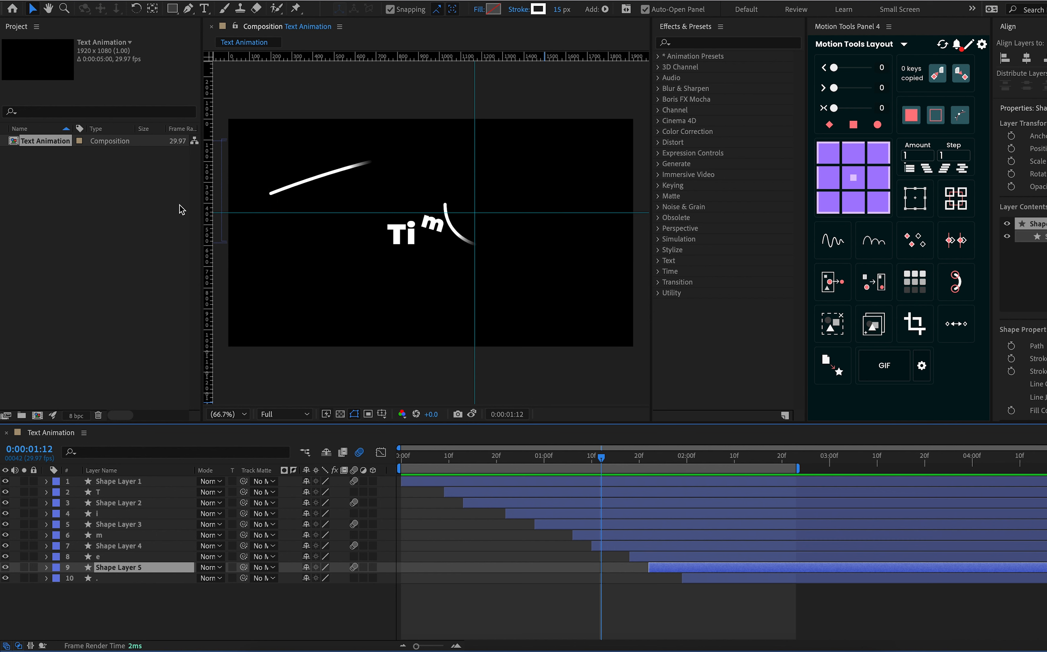
left_click(192, 604)
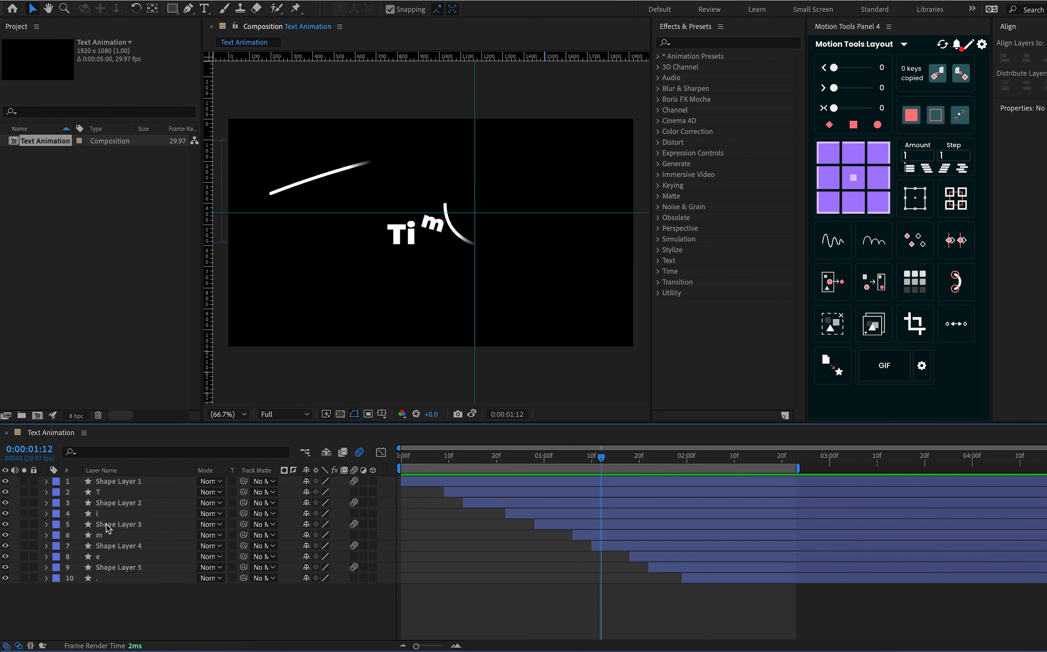
left_click(5, 482)
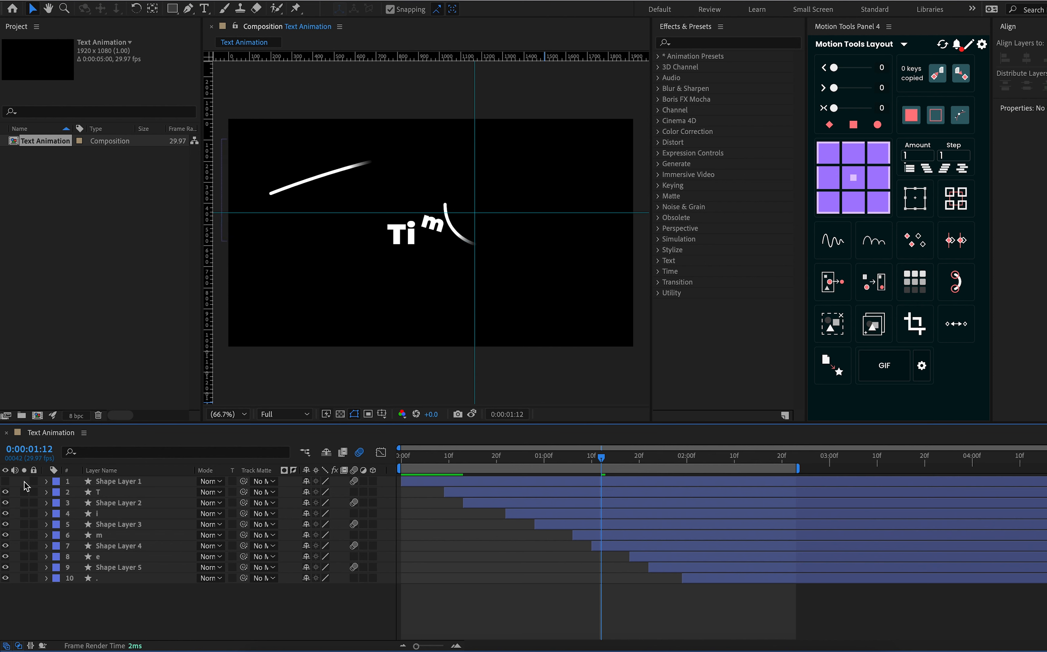
left_click(6, 482)
left_click(106, 483)
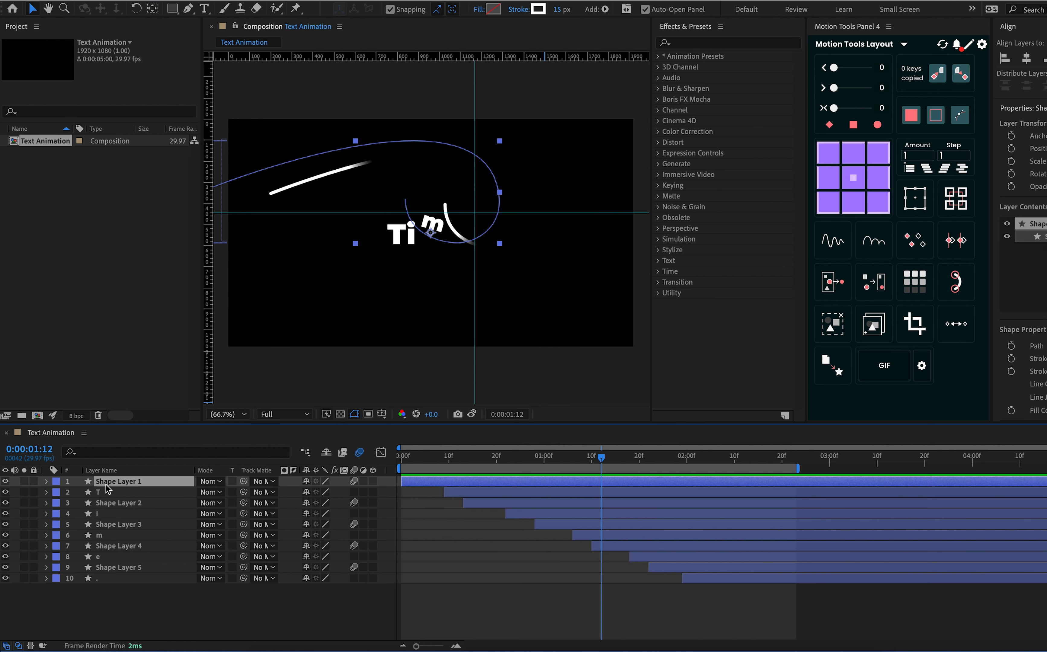
left_click(112, 578)
left_click(127, 483, "shift")
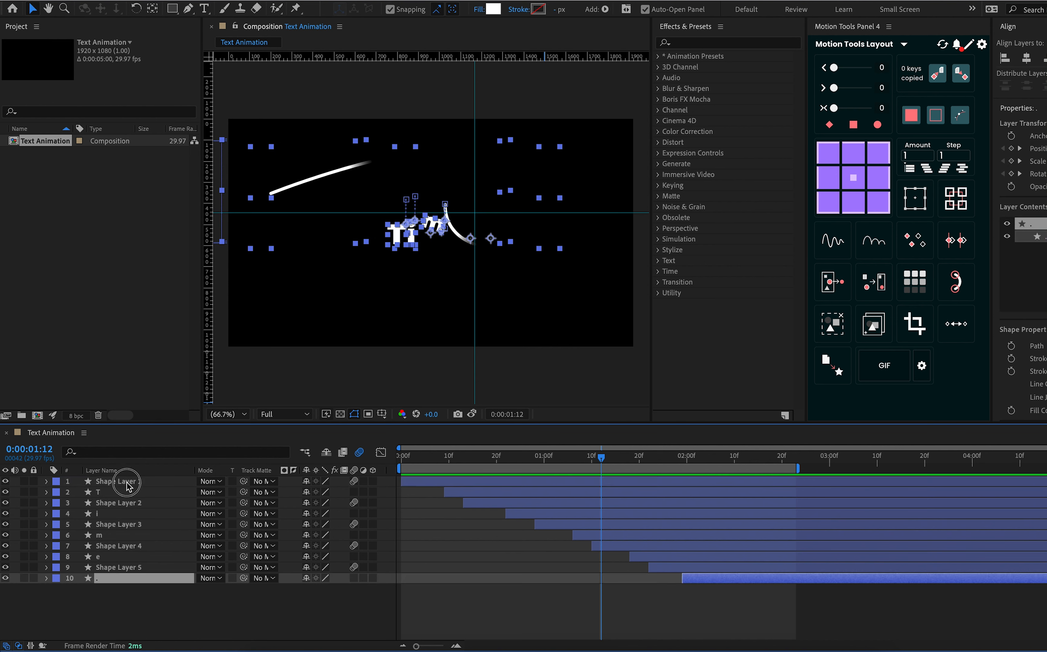
left_click(6, 483)
left_click(95, 594)
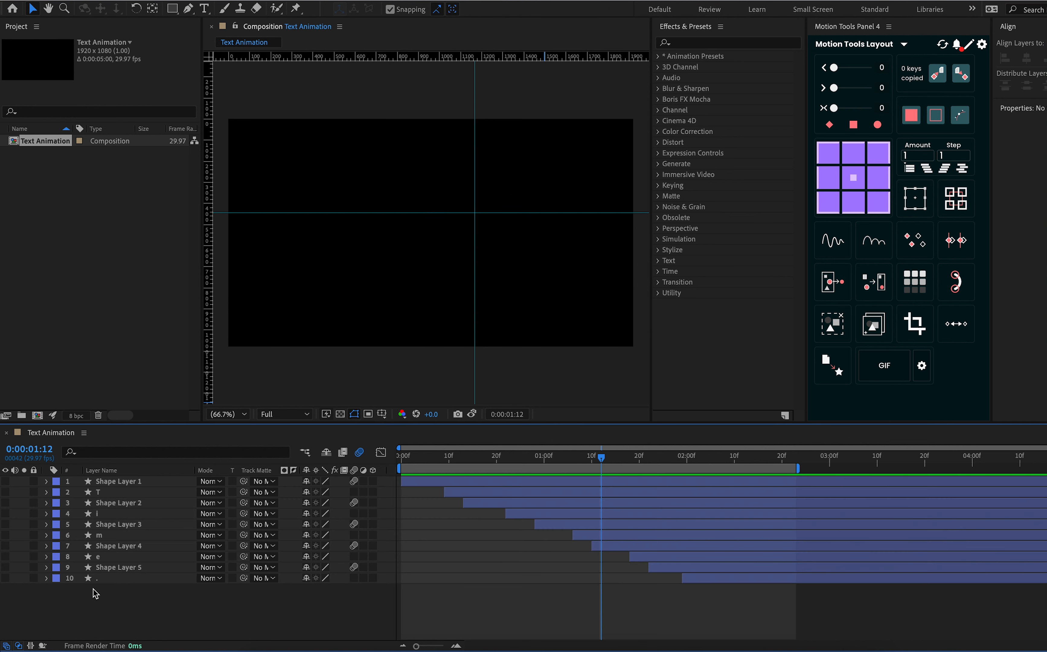
Make the period layer and Shape Layer 5 visible again, with Shape Layer 5 selected
left_click(104, 580)
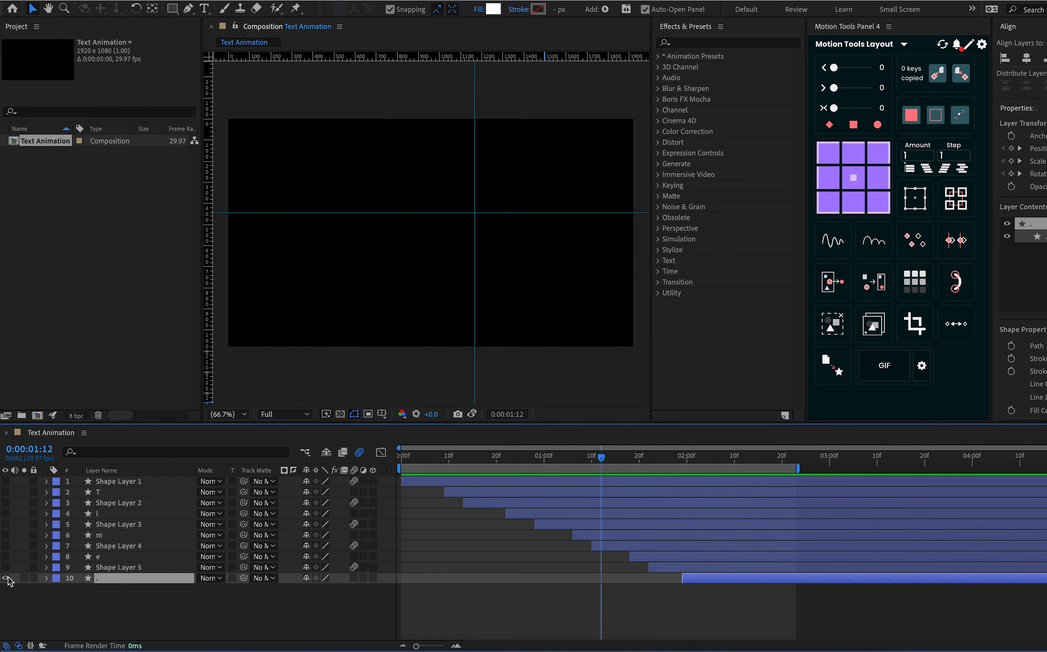
left_click(132, 569)
left_click(5, 567)
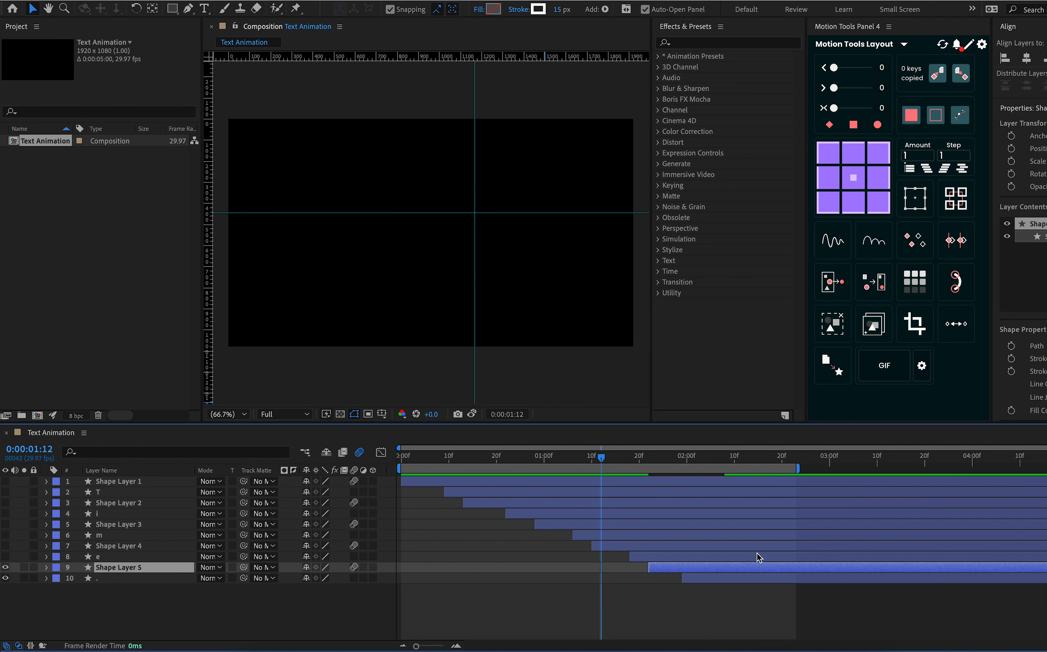
Shorten Shape Layer 5's line by deleting the first two vertices of its path, then scrub back through the frames
left_click_drag(720, 467, 745, 464)
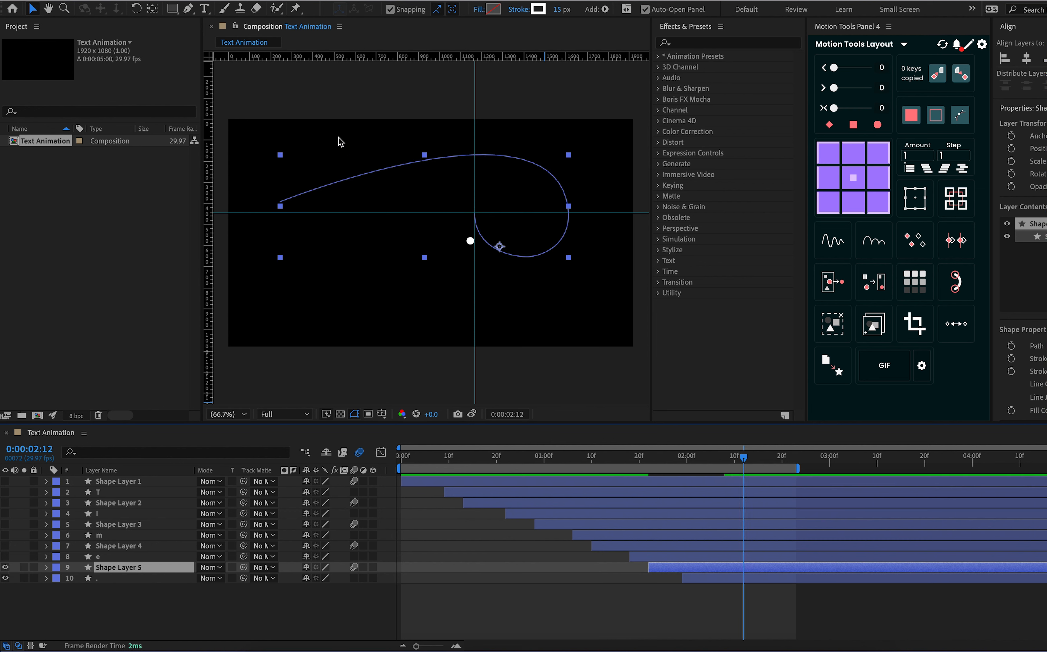
left_click(189, 9)
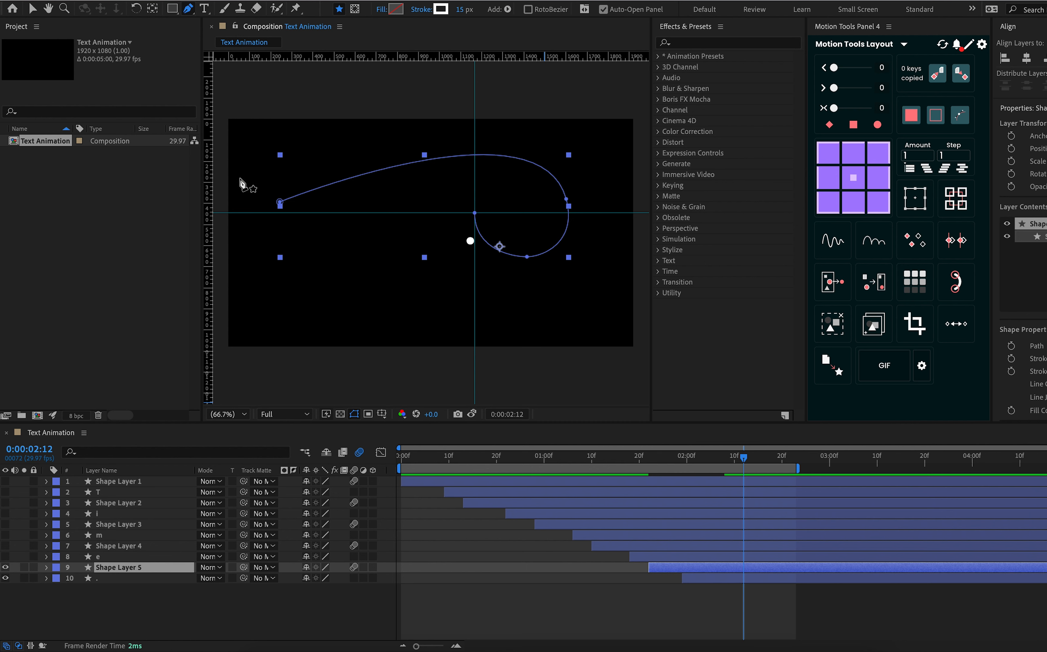
left_click(279, 202)
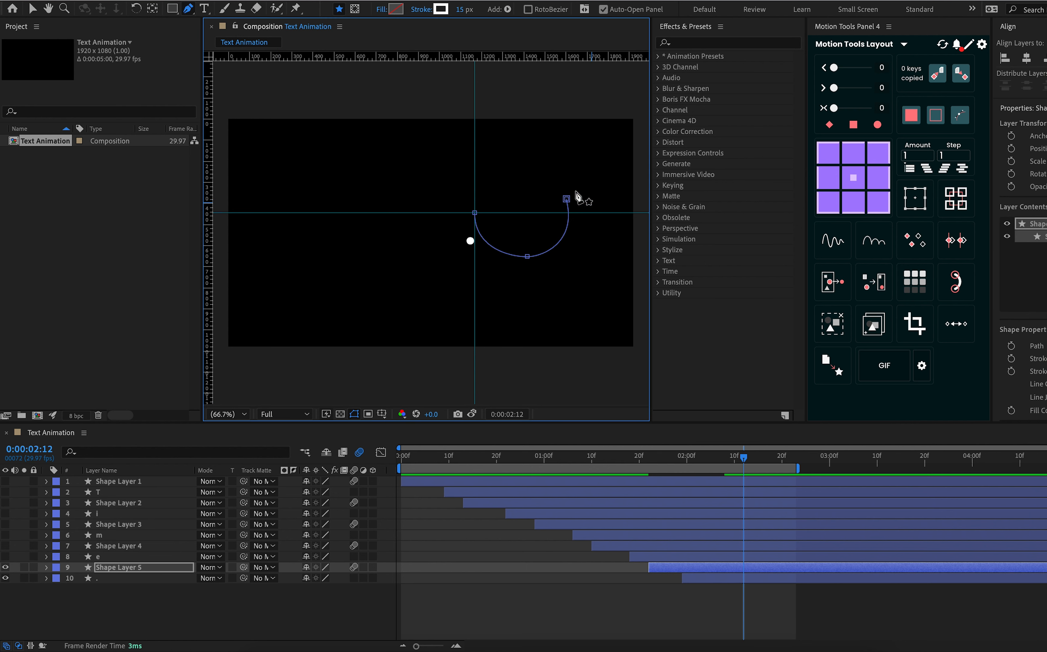
left_click(566, 200)
left_click_drag(726, 453, 610, 467)
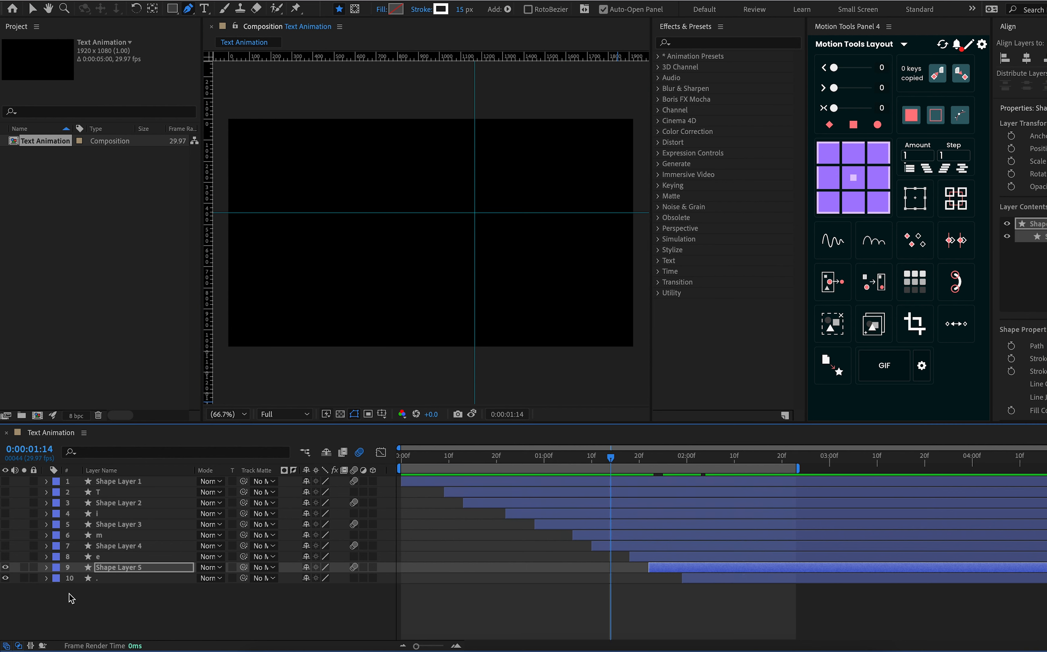
Show e and Shape Layer 4, and shorten Shape Layer 4's line by deleting the starting vertex of its path
left_click(129, 546)
left_click(5, 556)
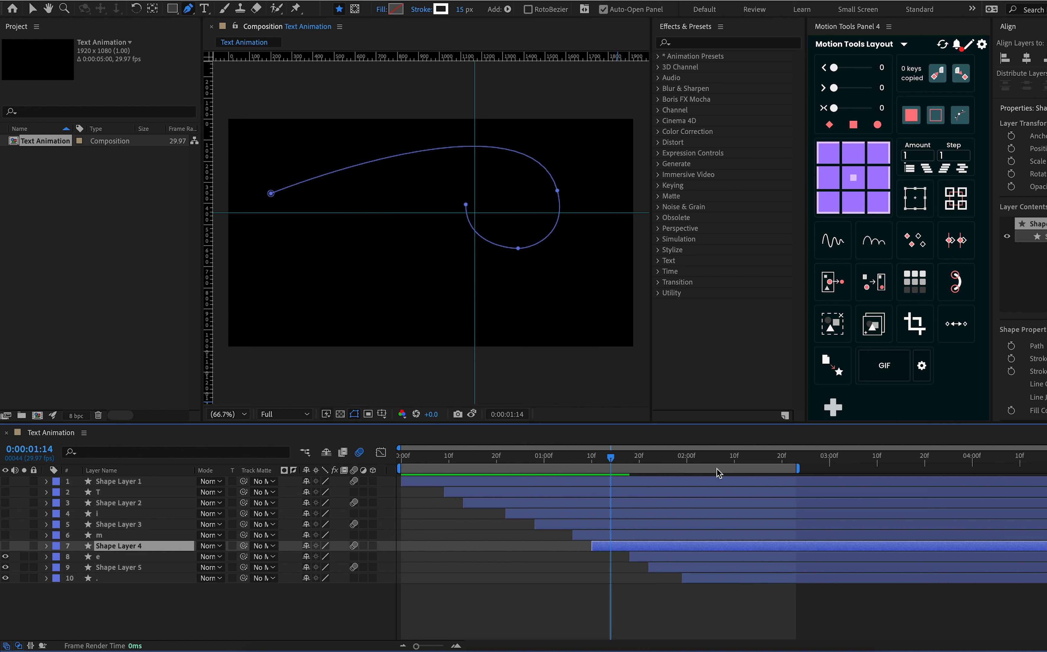
left_click(188, 8)
left_click(225, 33)
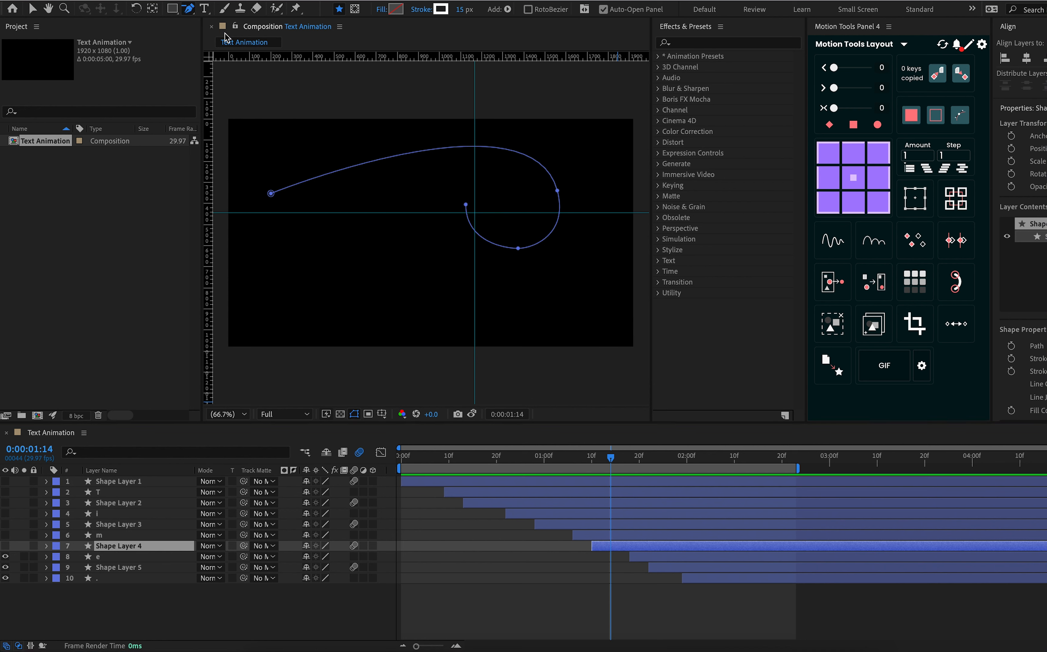
left_click(271, 193)
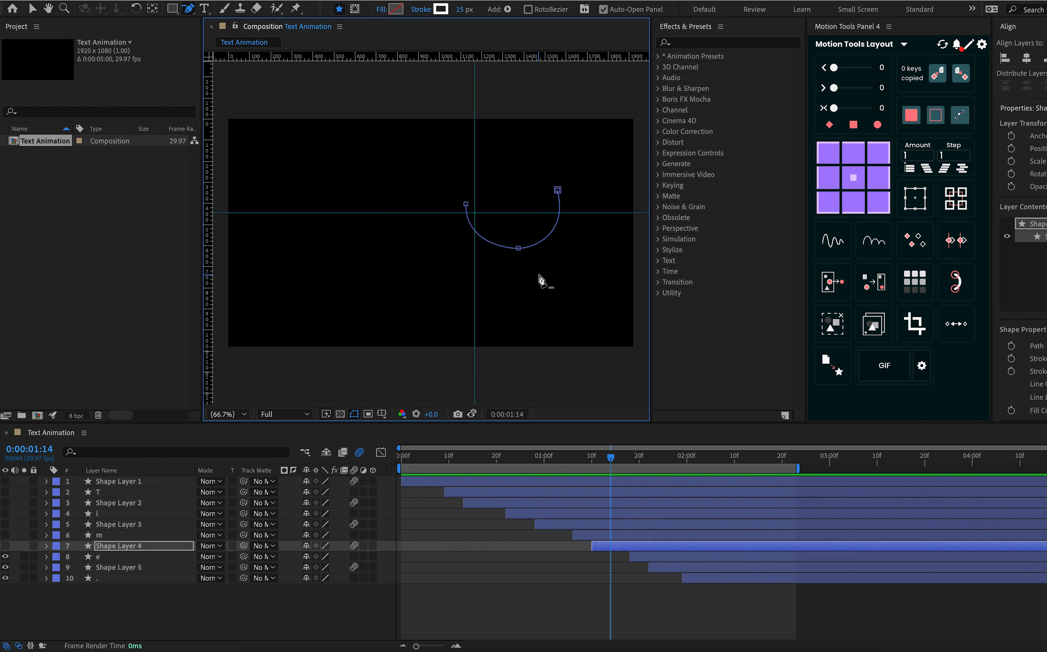
left_click_drag(611, 460, 605, 499)
left_click(5, 546)
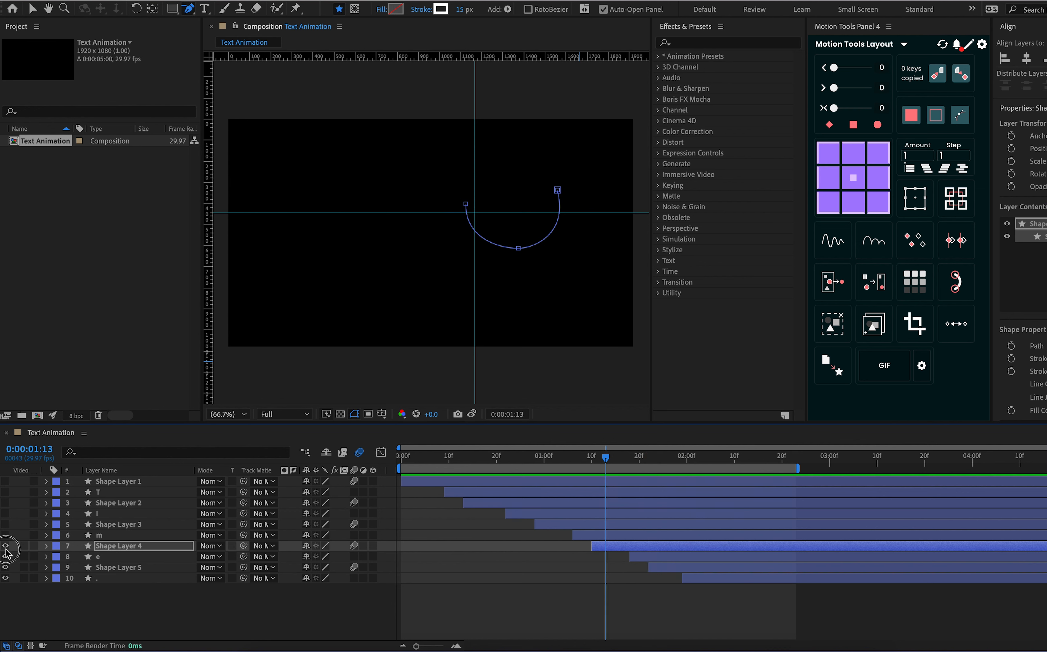
mouse_move(605, 461)
left_mouse_down()
mouse_move(701, 477)
mouse_move(558, 475)
left_mouse_up()
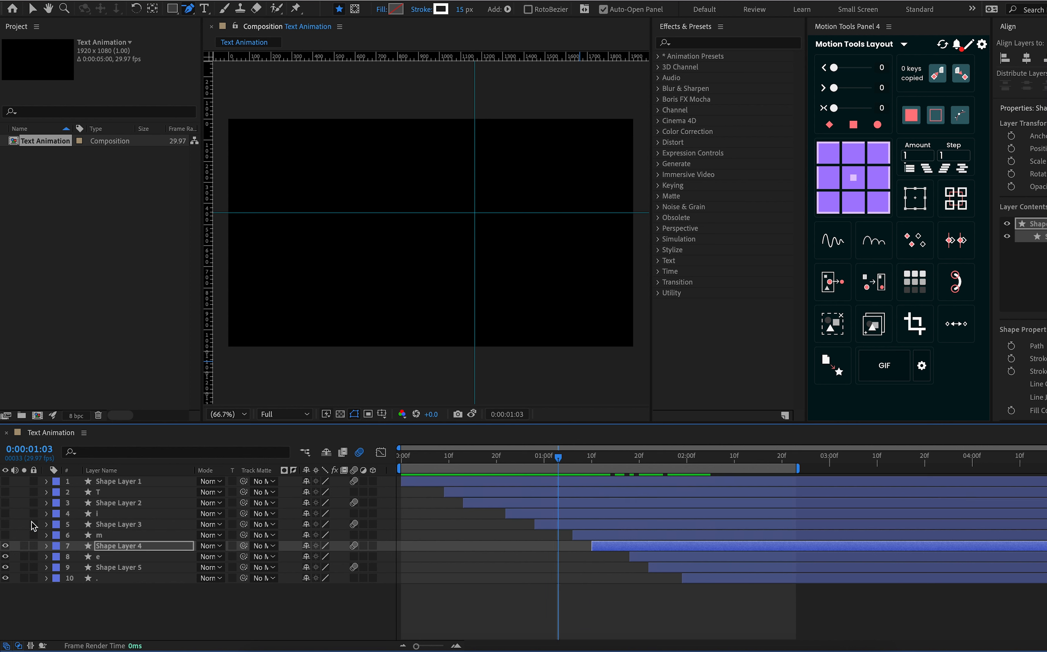
Show m and Shape Layer 3, and move the current time to 0:00:01:08 with Shape Layer 3 selected
left_click(5, 535)
left_click(6, 523)
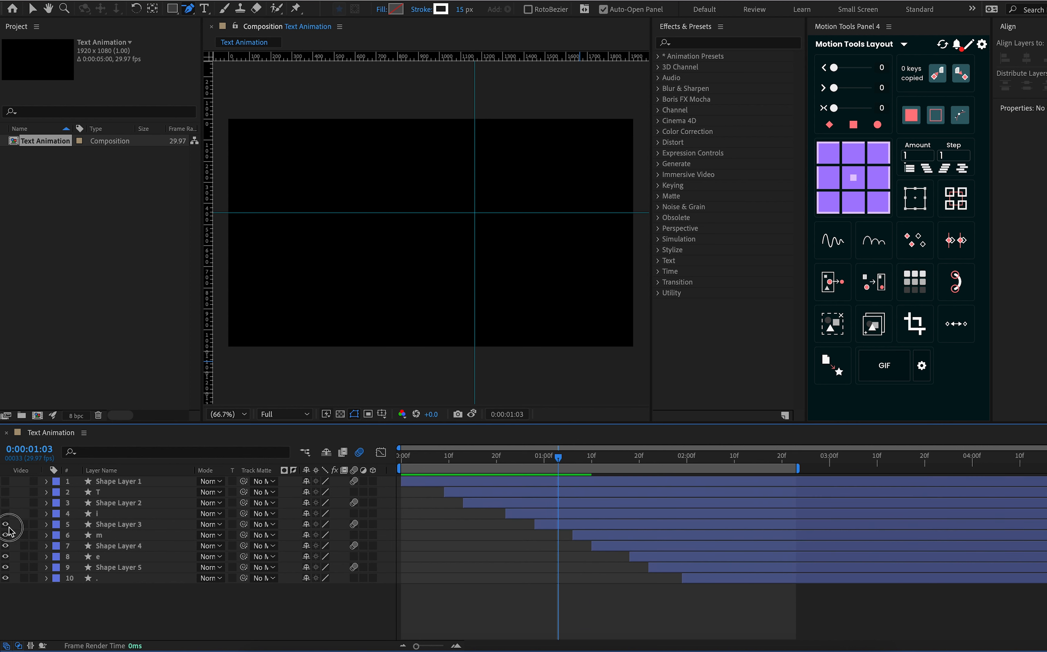
left_click(147, 528)
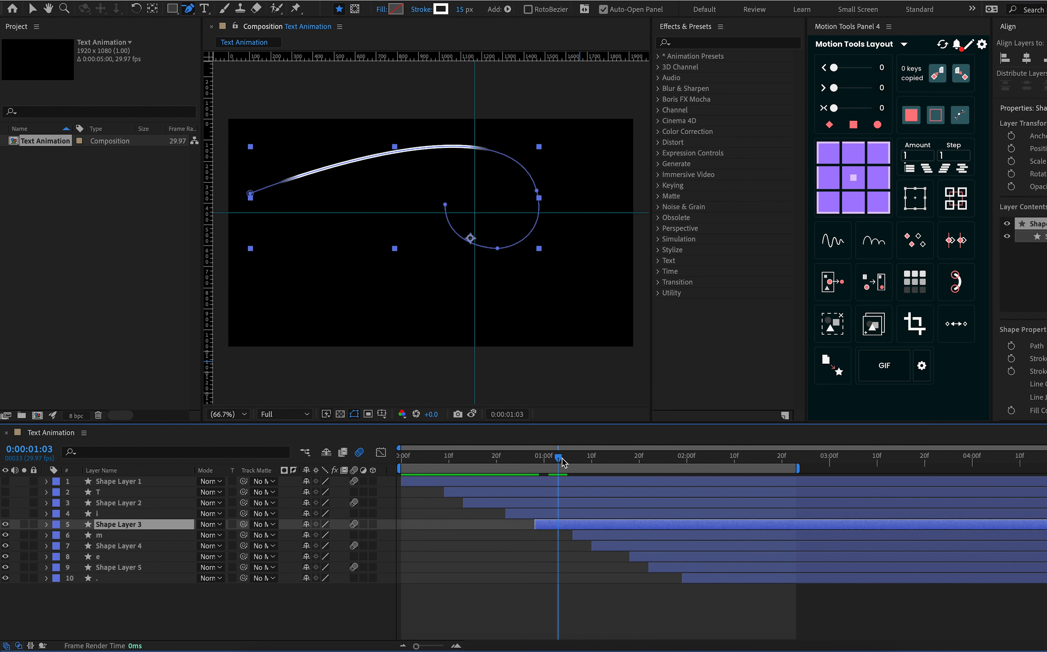
left_click_drag(562, 462, 582, 463)
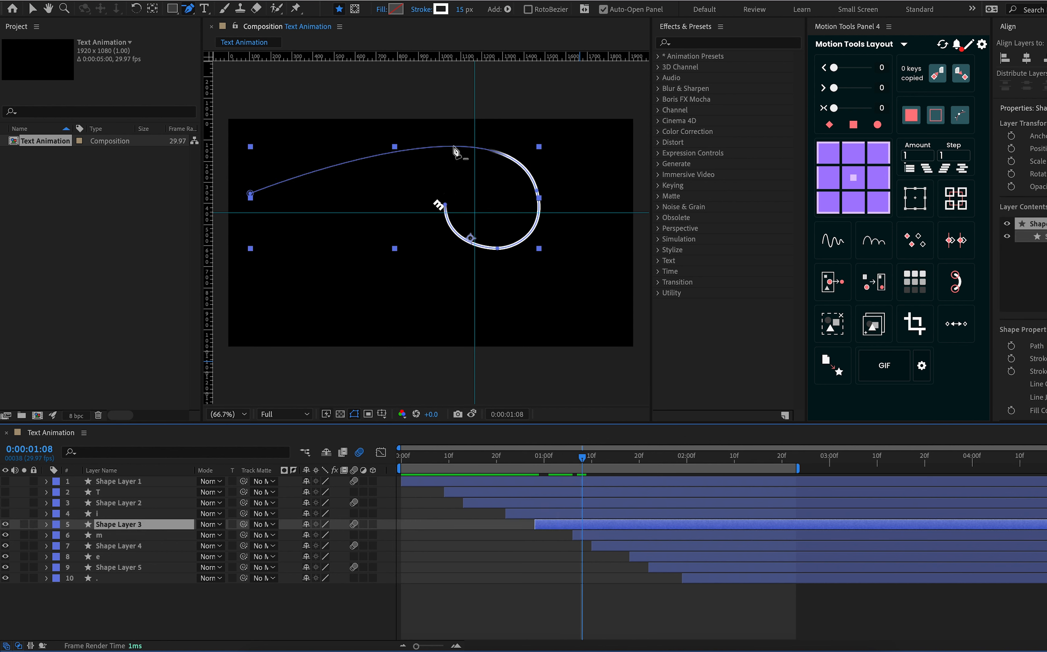
Add a vertex at the crest of Shape Layer 3's path and delete its starting vertex to shorten the line
left_click_drag(188, 9, 212, 22)
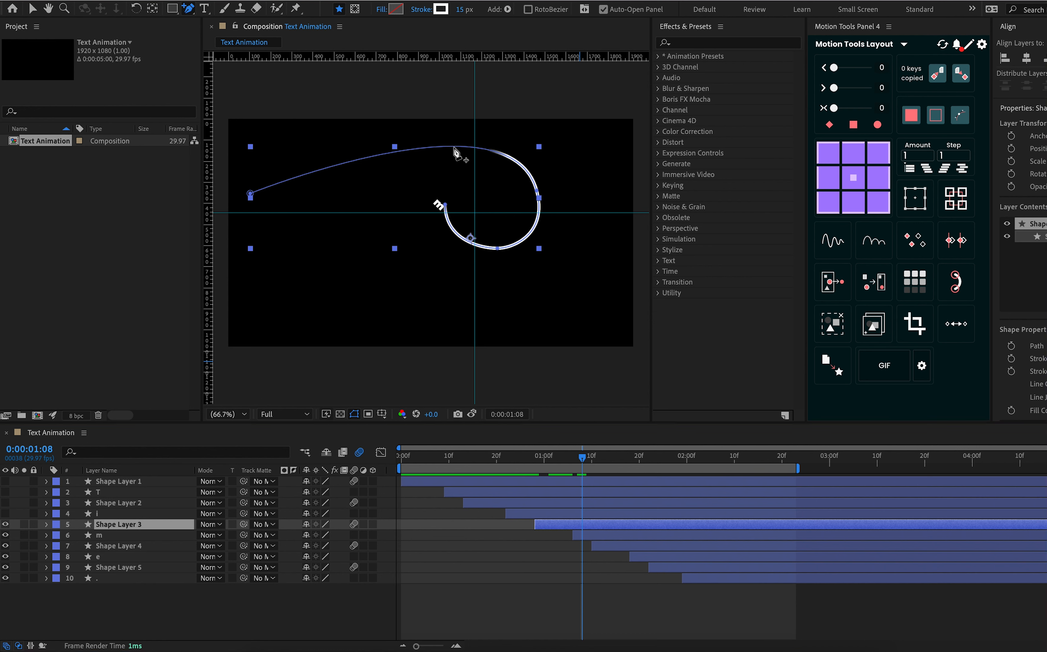
left_click(443, 147)
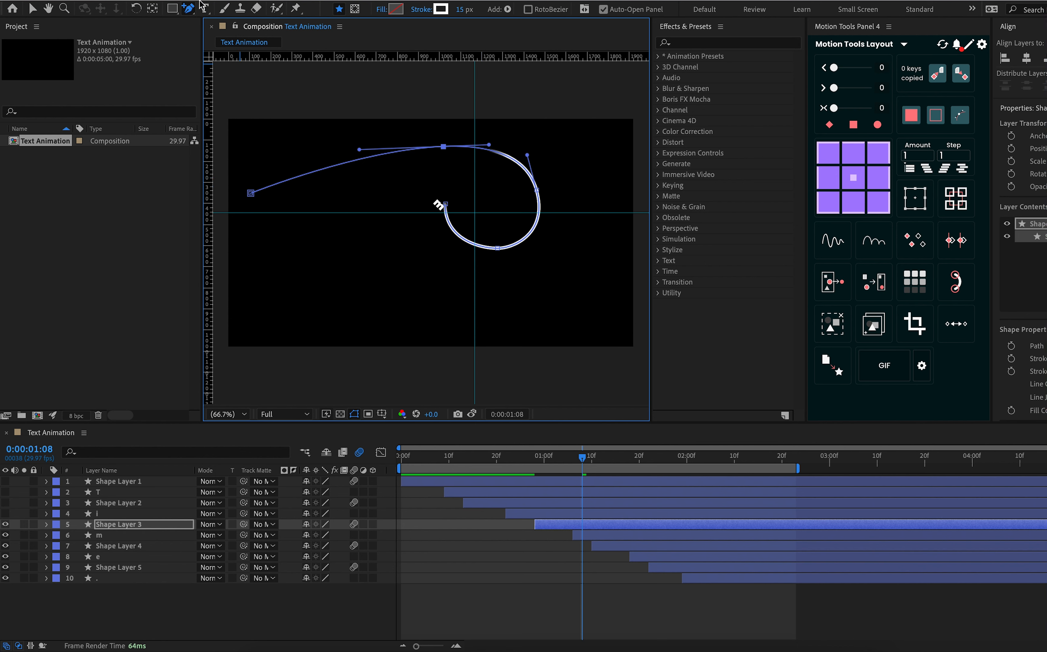
left_click_drag(188, 9, 233, 39)
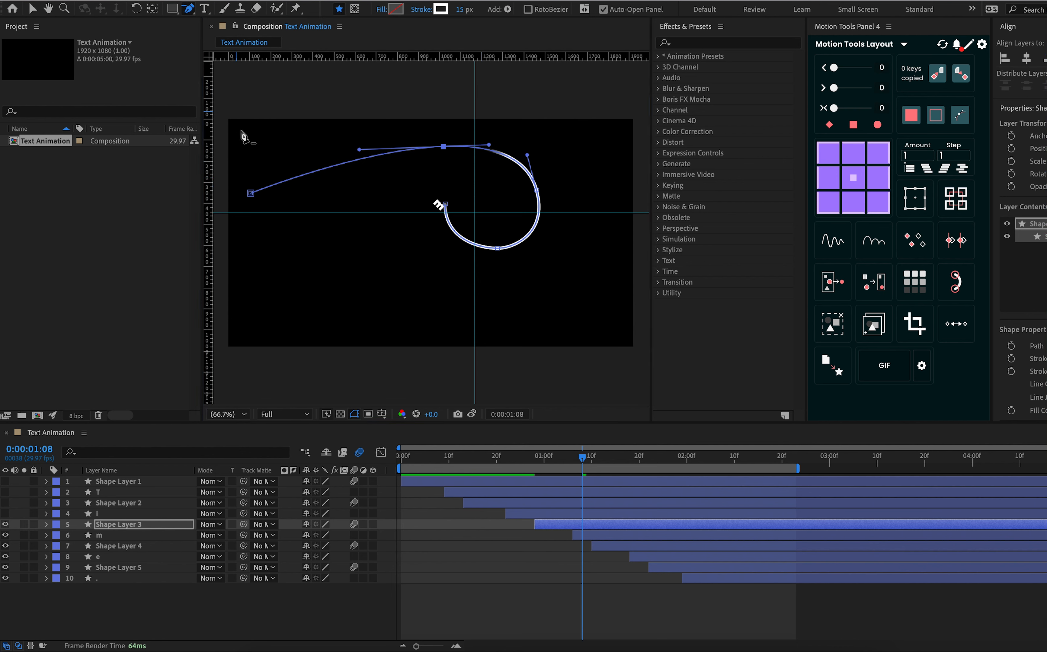
left_click(250, 194)
mouse_move(594, 462)
left_mouse_down()
mouse_move(479, 461)
mouse_move(727, 479)
mouse_move(560, 485)
left_mouse_up()
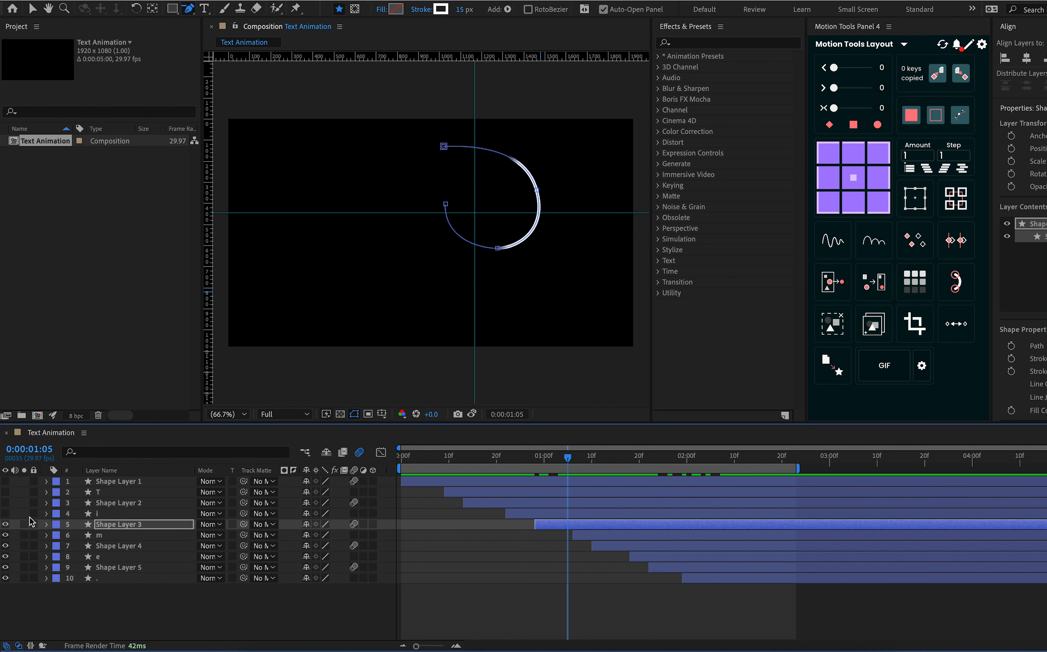
Show i and Shape Layer 2, and move the current time to 0:00:01:25 with Shape Layer 2 selected
left_click(5, 513)
left_click(5, 502)
left_click(129, 504)
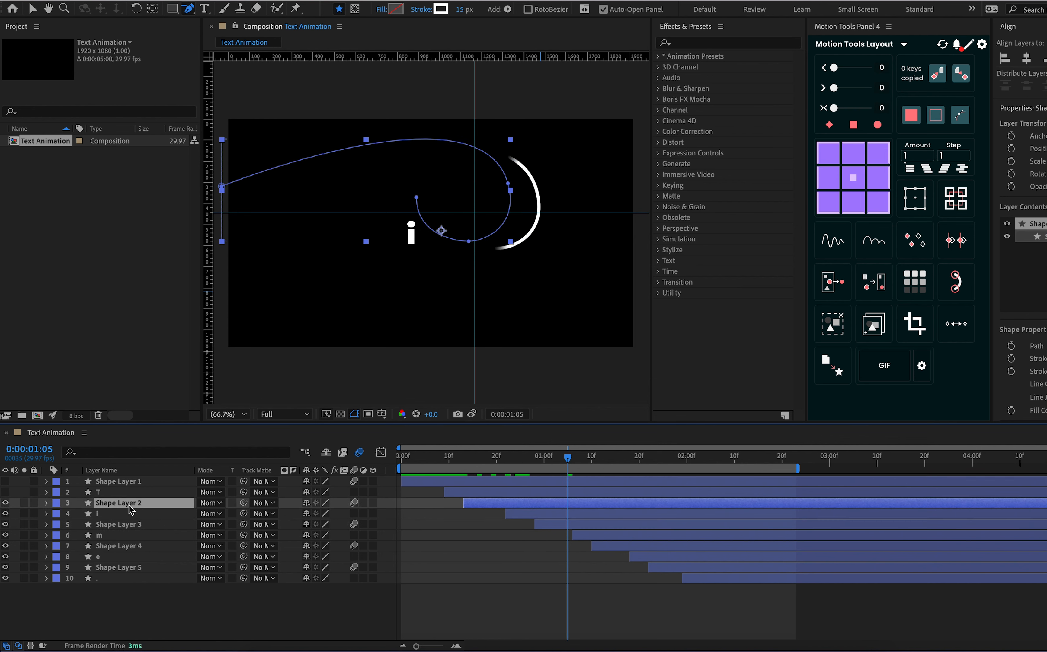
left_click_drag(568, 457, 663, 477)
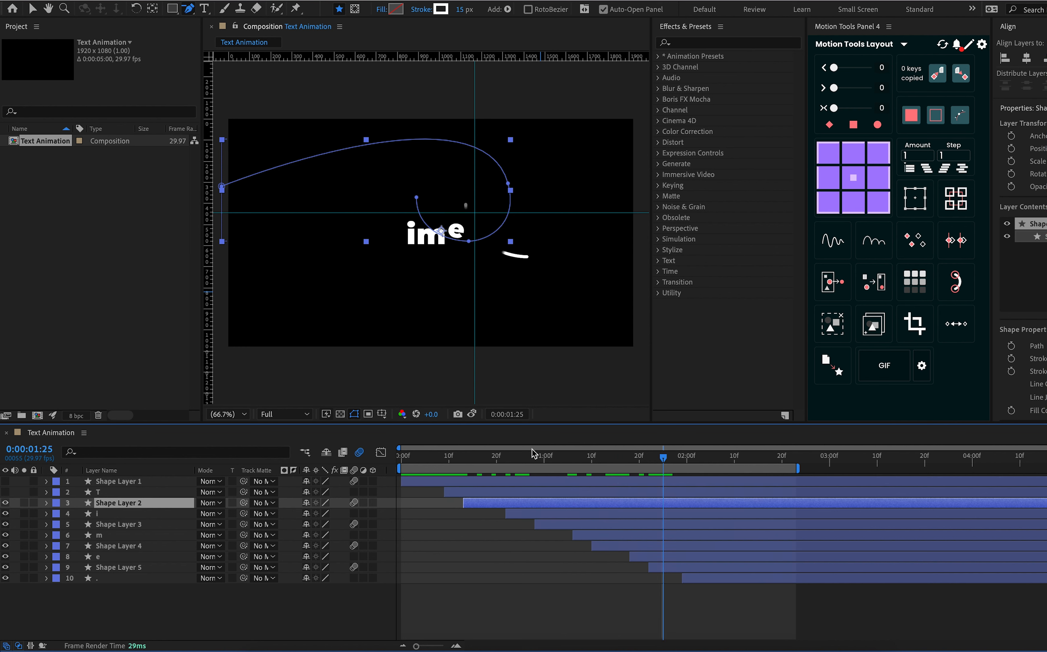
Add a vertex on the incoming stretch of Shape Layer 2's path, delete its starting vertex, and scrub back to 0:00:00:00
left_click_drag(189, 20, 212, 33)
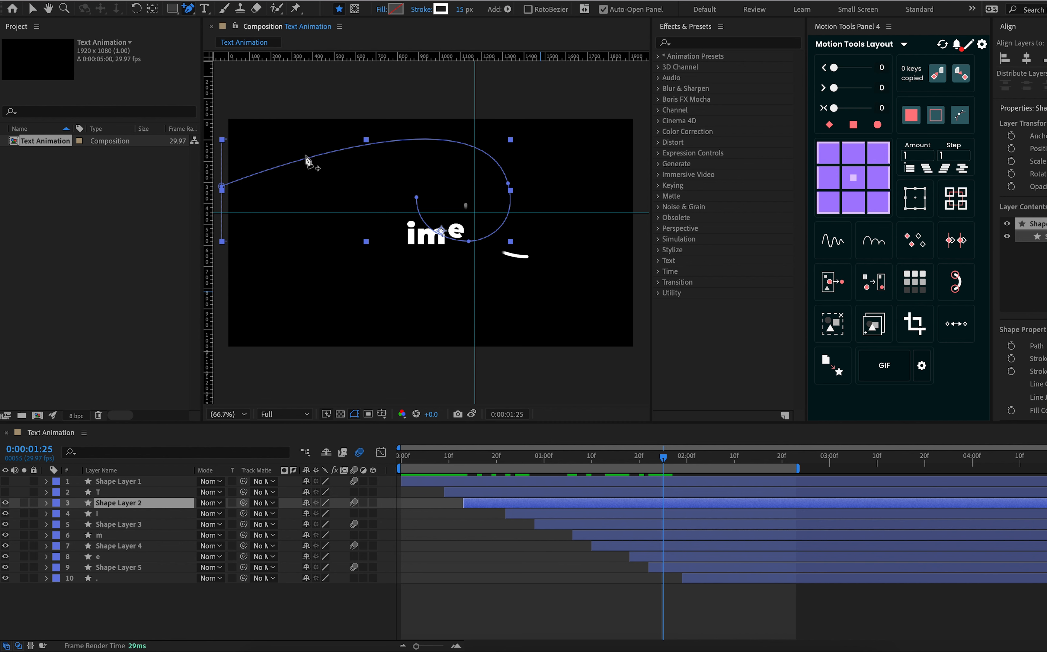
left_click(306, 159)
left_click_drag(188, 9, 212, 19)
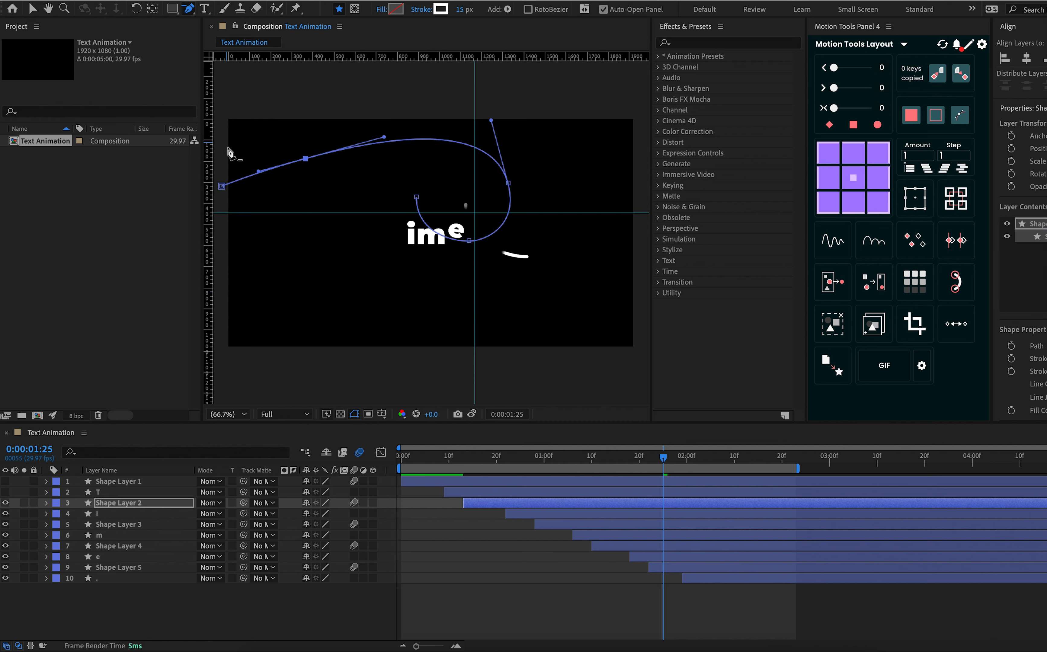
left_click(224, 188)
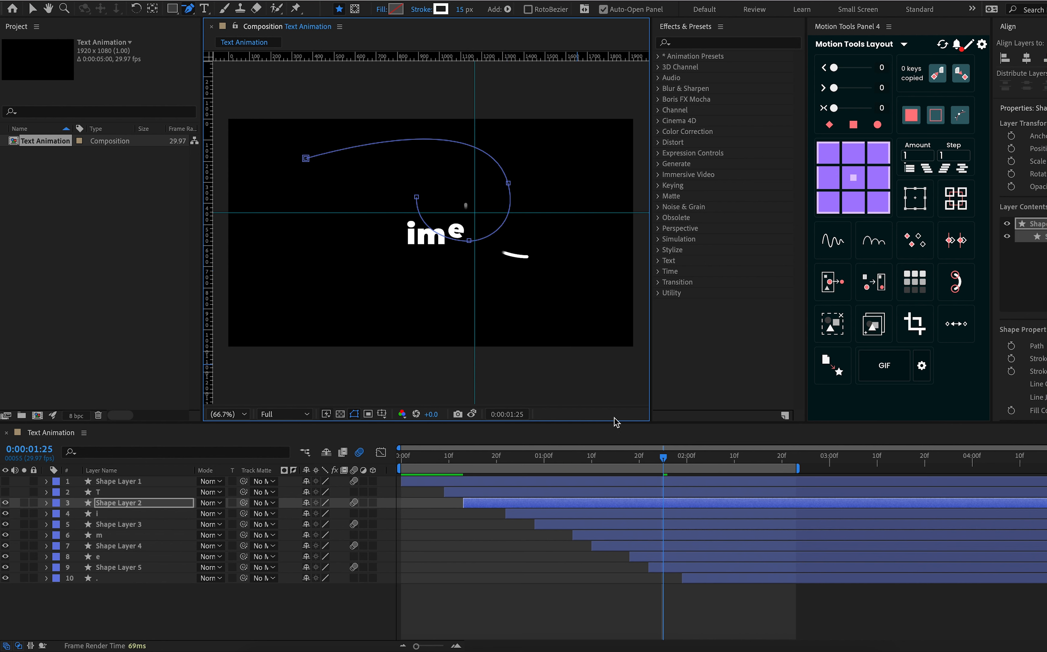
mouse_move(656, 462)
left_mouse_down()
mouse_move(467, 468)
mouse_move(402, 491)
mouse_move(17, 476)
left_mouse_up()
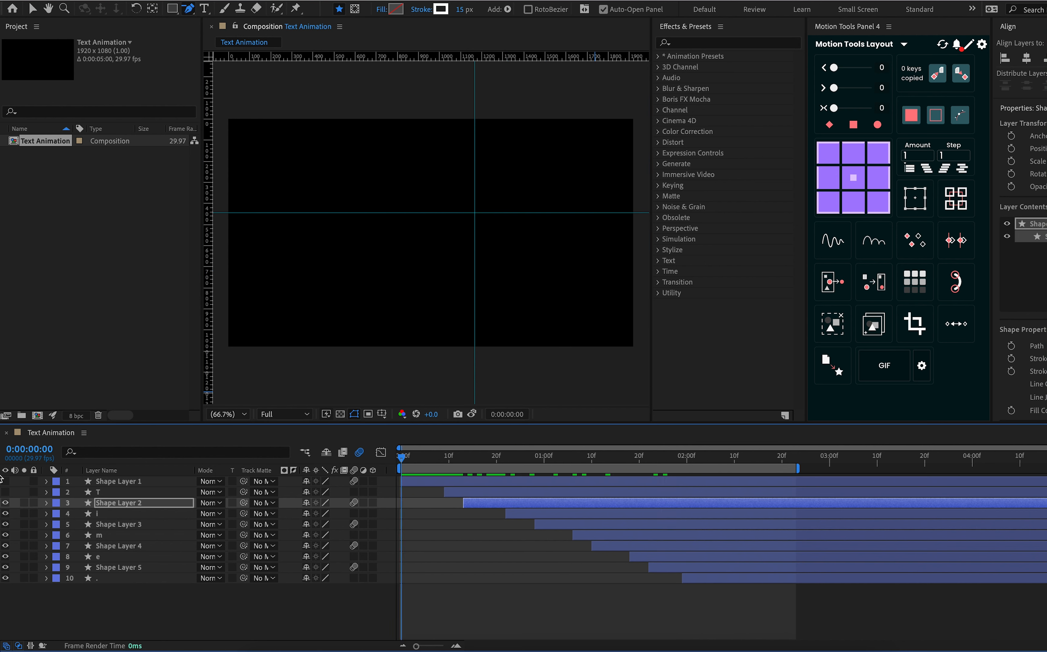
Show Shape Layer 1 and T, preview the whole animation from 0:00:00:00, and select the T layer
left_click(3, 490)
key("space")
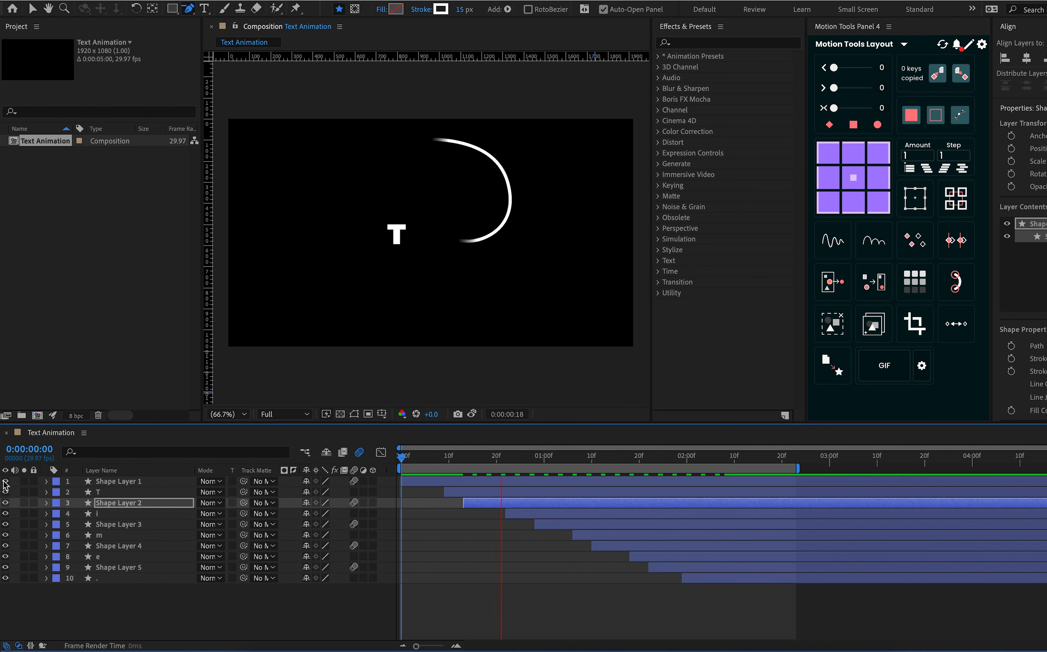
key("space")
left_click_drag(445, 455, 385, 468)
mouse_move(412, 465)
left_mouse_down()
mouse_move(535, 463)
mouse_move(707, 482)
mouse_move(542, 498)
mouse_move(410, 493)
mouse_move(360, 510)
left_mouse_up()
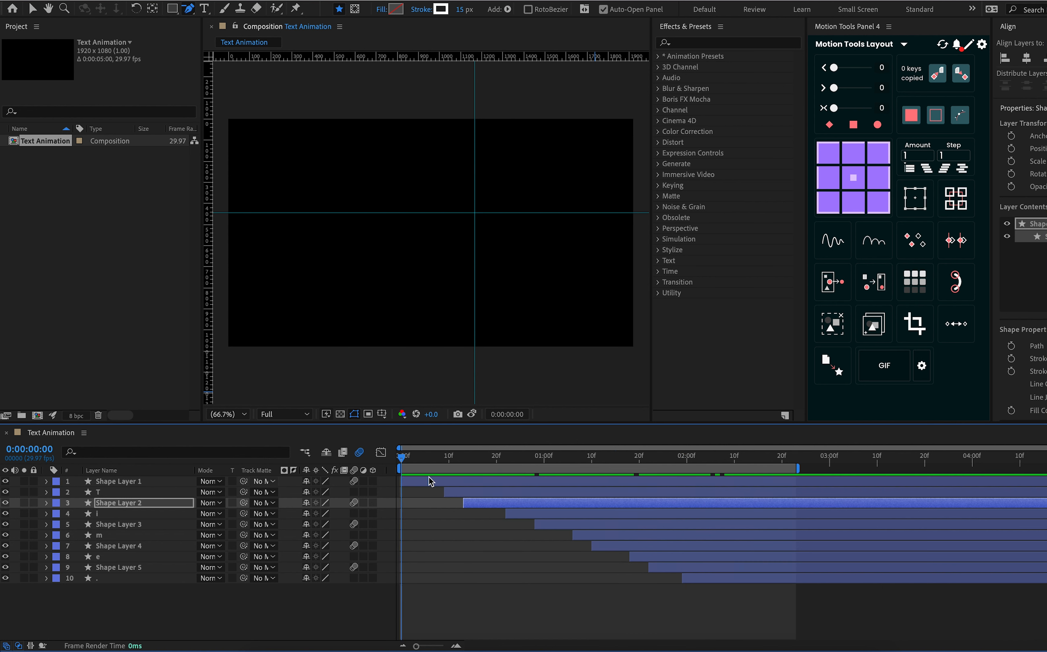
left_click(530, 513)
left_click(478, 493)
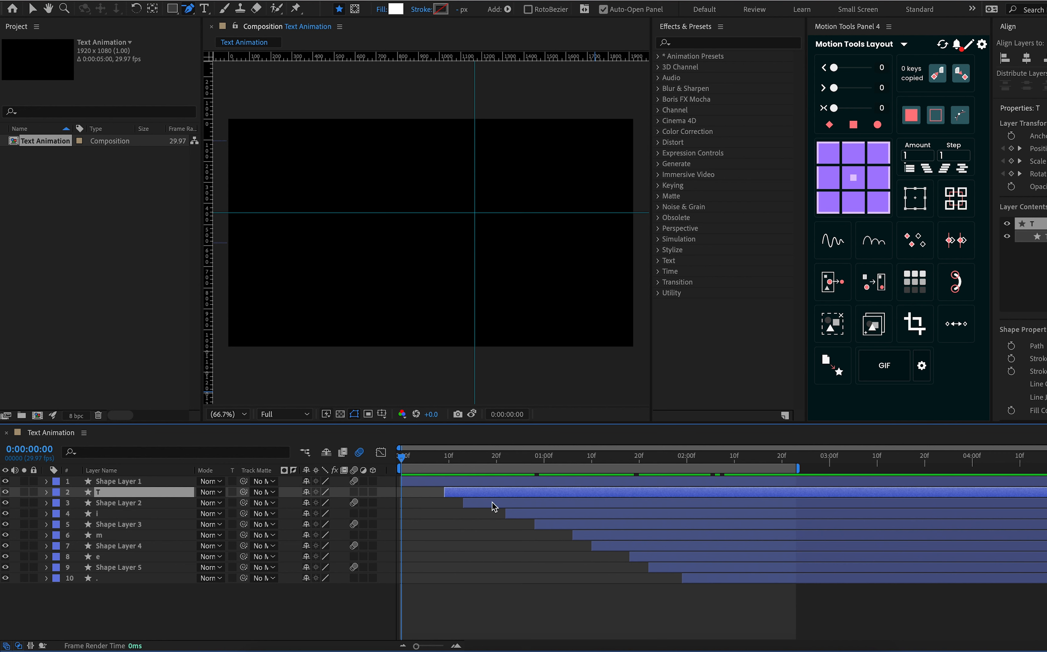
key("space")
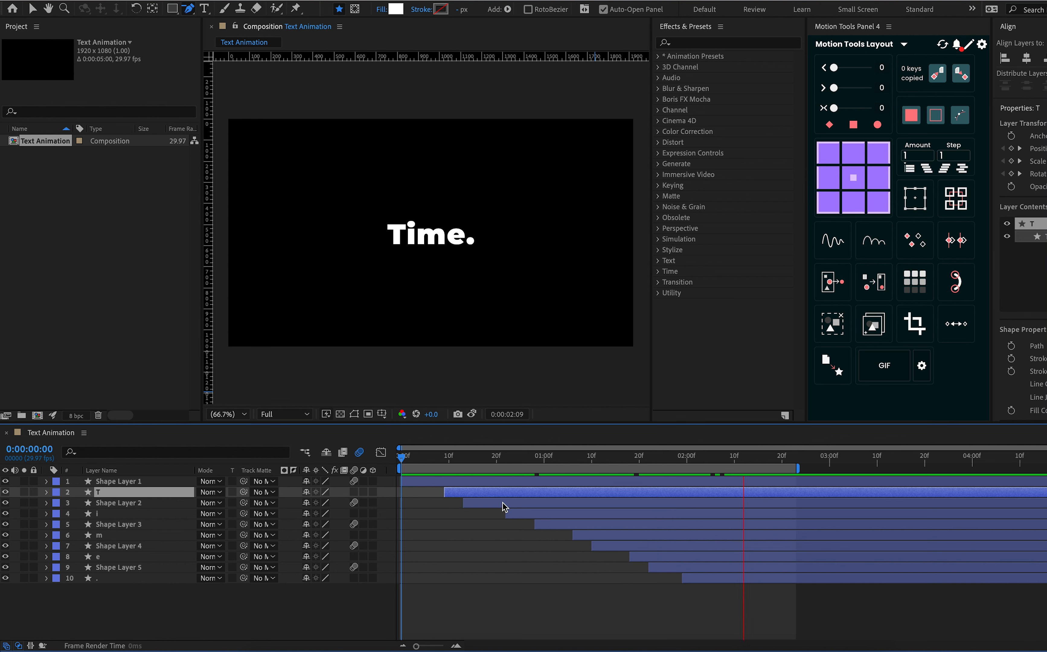
key("space")
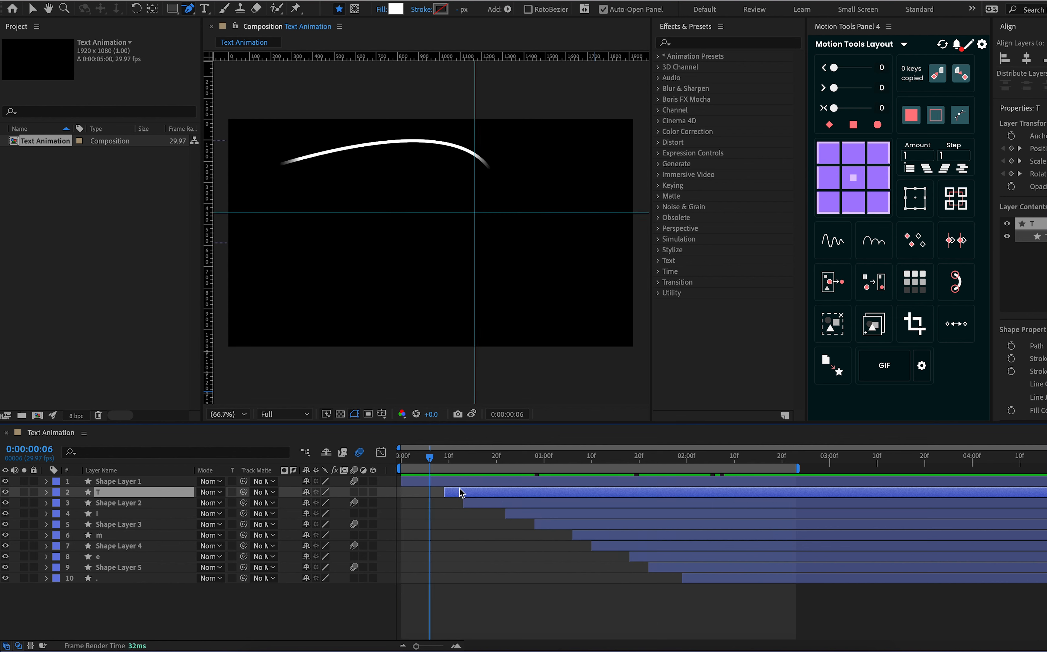
Apply the Motion Tools elastic expression to T's Position, Scale and Rotation keyframes, set its Frequency to 150, and preview the bounce
key("u")
left_click_drag(504, 500, 415, 542)
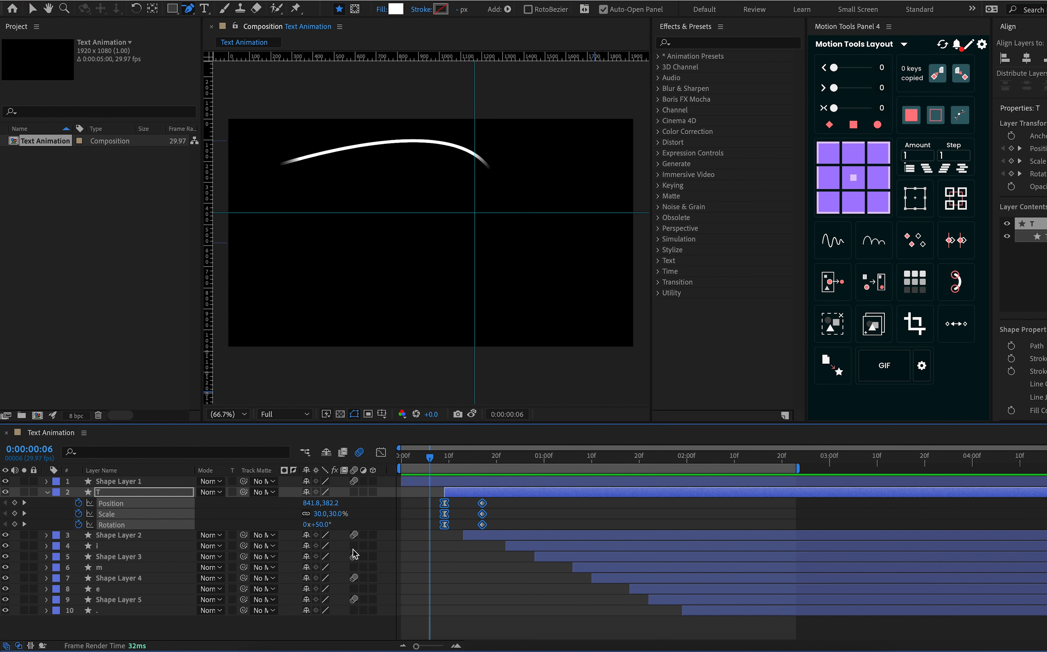
left_click(832, 245)
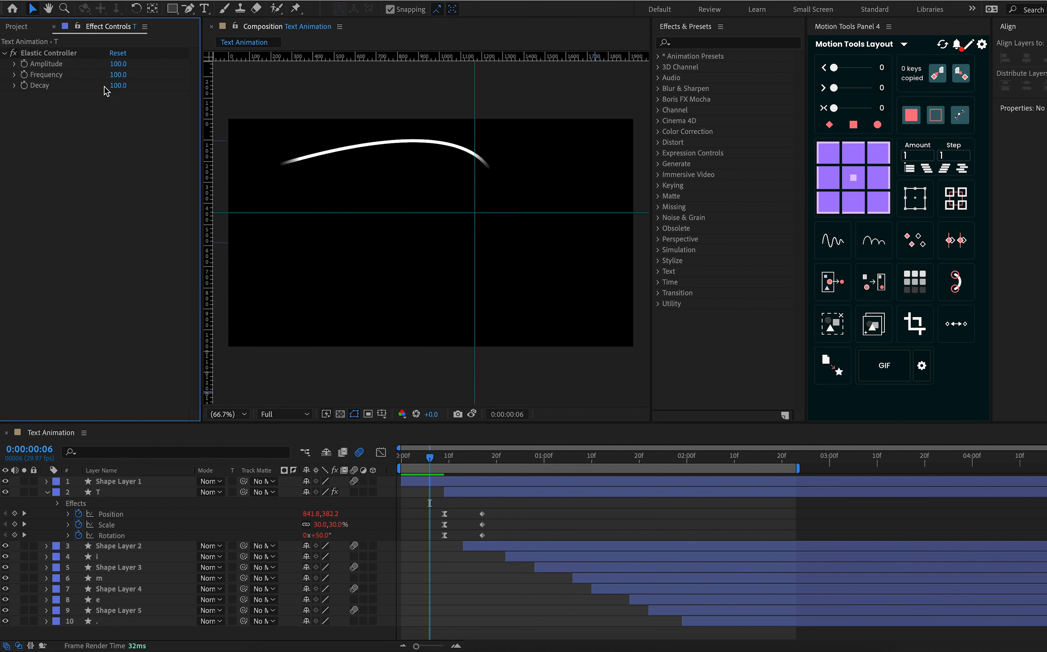
left_click(118, 77)
type("150")
key("Return")
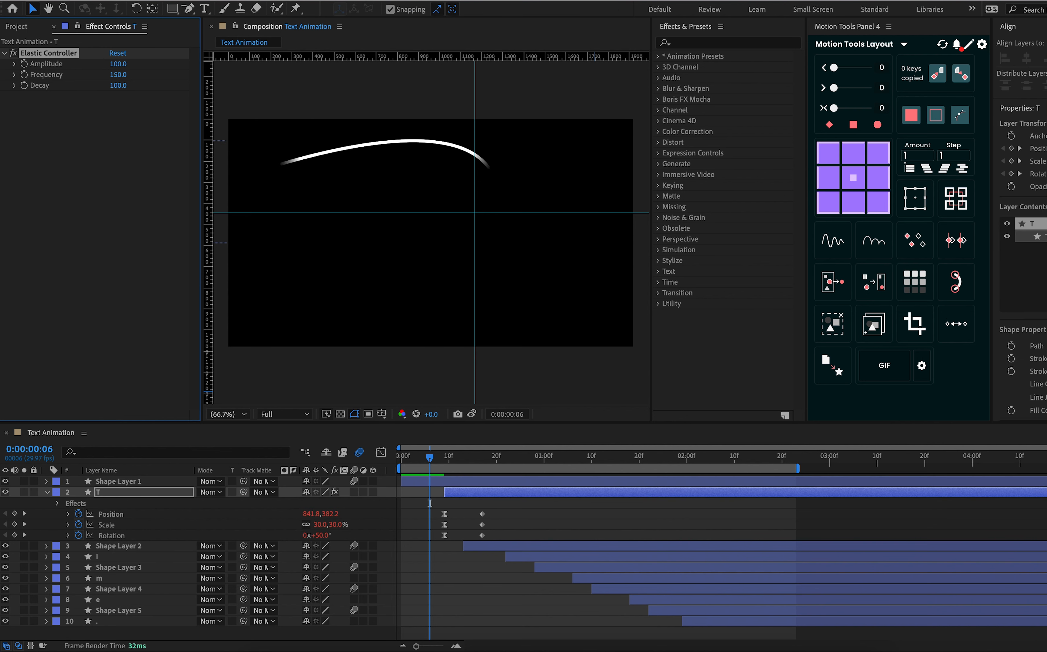
key("space")
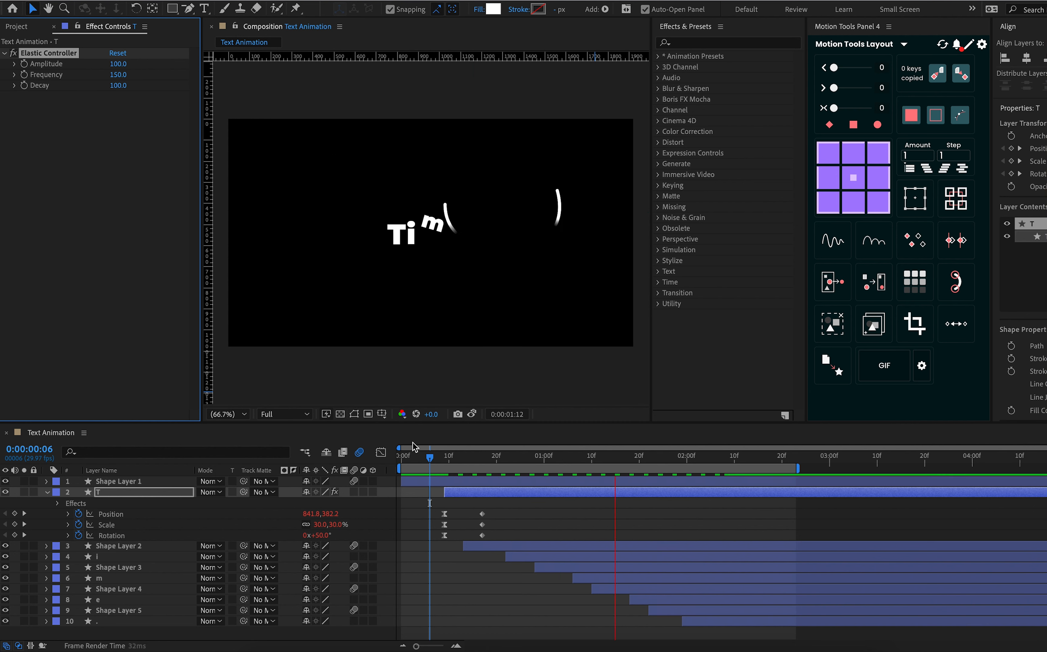
key("space")
Apply the elastic expression to the i layer's Position, Scale and Rotation keyframes with a Frequency of 150
left_click(569, 561)
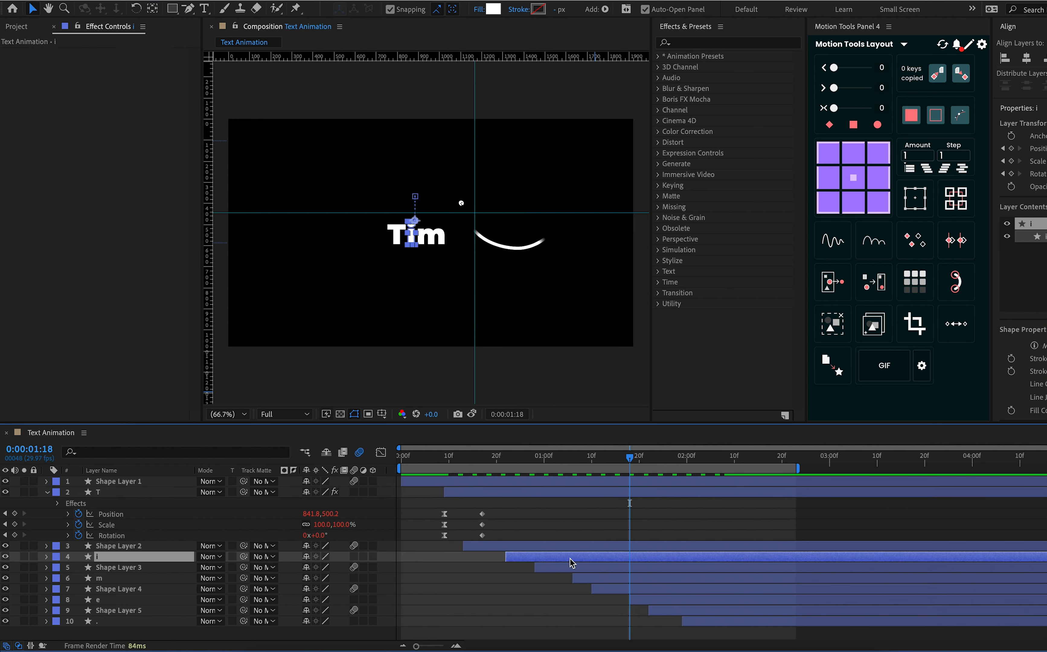
key("u")
left_click_drag(558, 568, 496, 610)
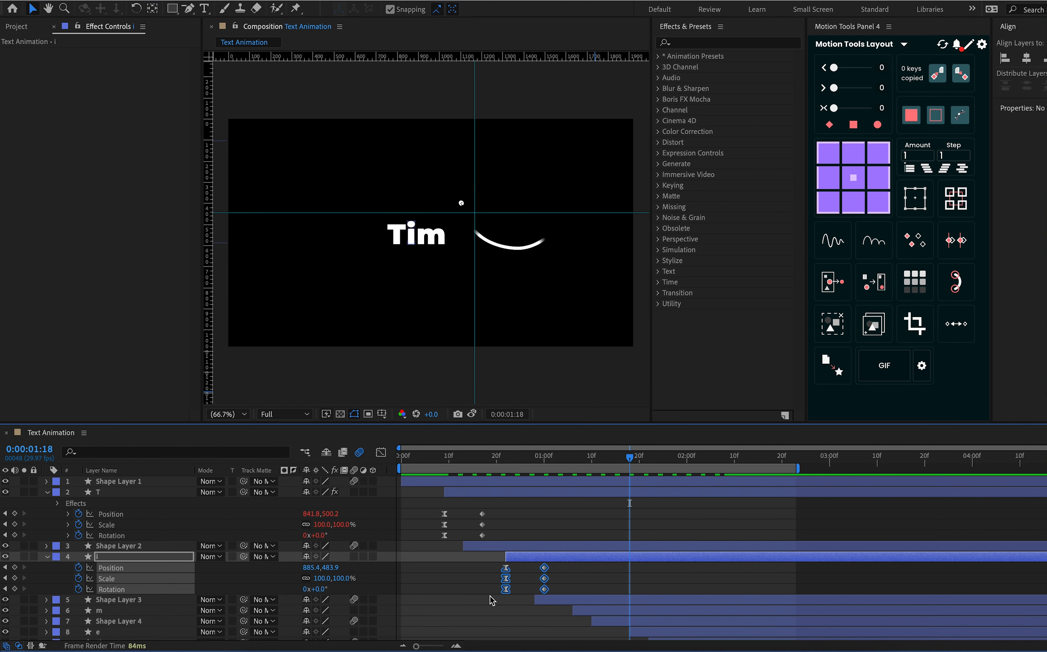
left_click(838, 250)
left_click(119, 76)
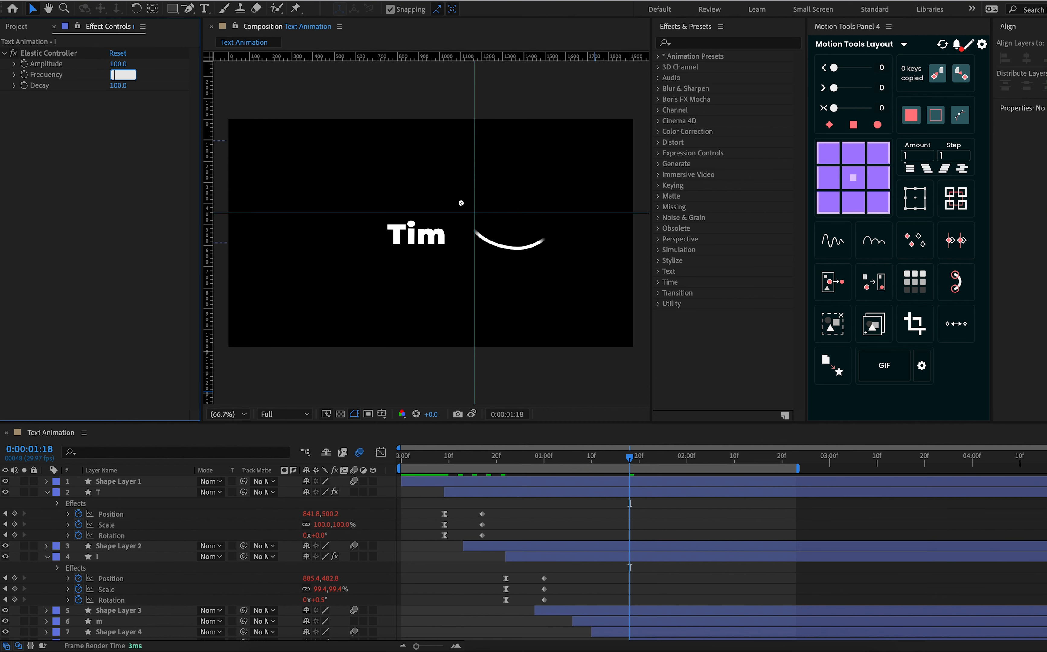
key("Return")
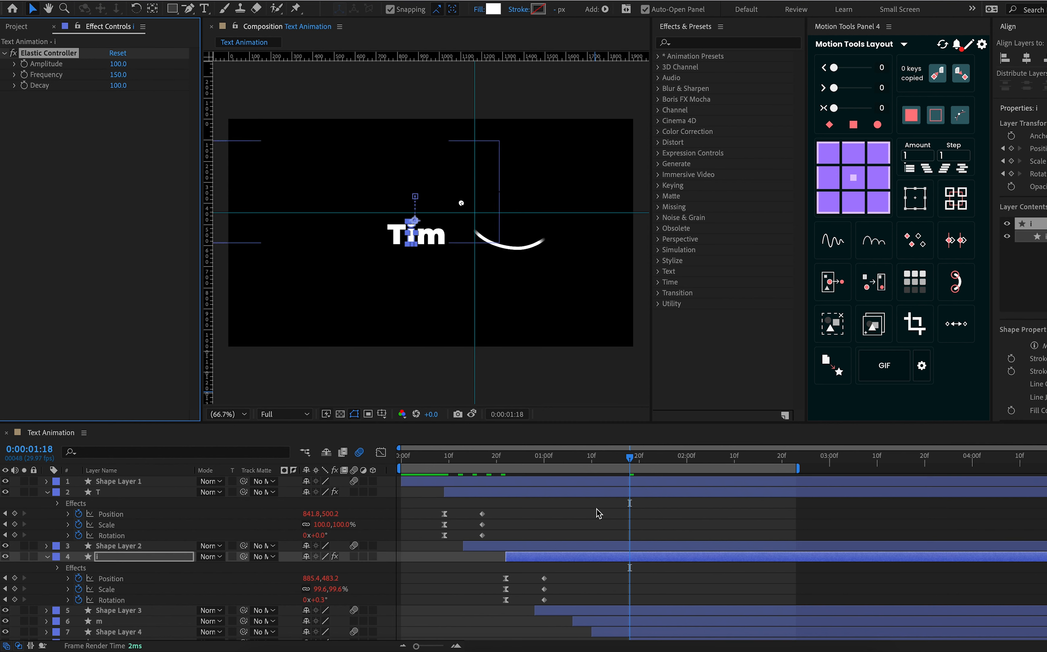
Apply the elastic expression to the m layer's Position, Scale and Rotation keyframes with a Frequency of 150
scroll(597, 574, "down", 3)
left_click(608, 592)
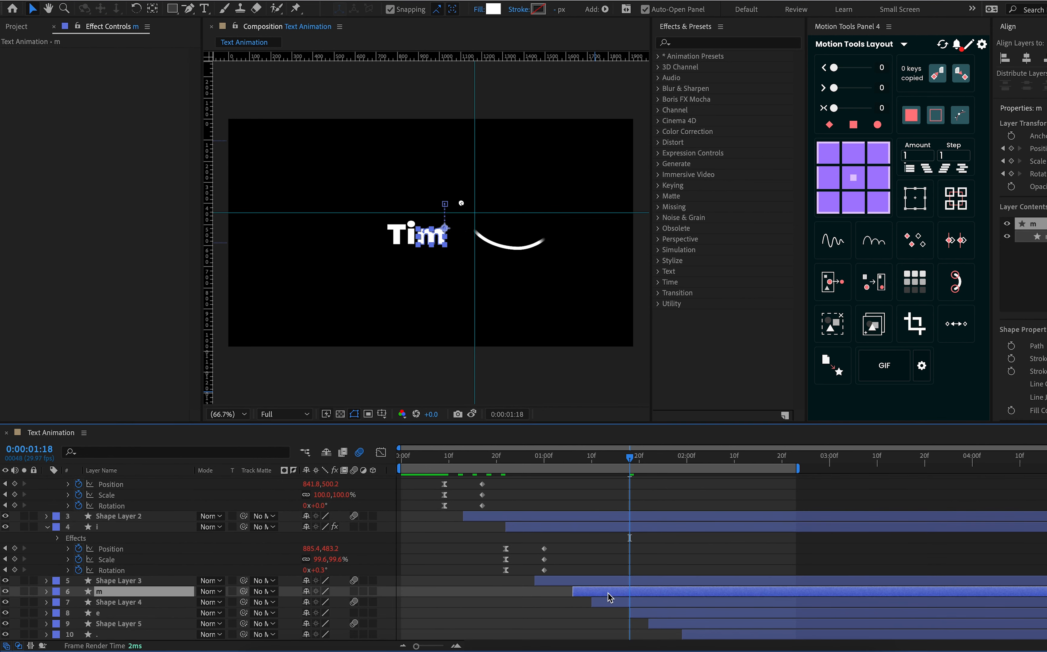
key("u")
scroll(609, 598, "down", 2)
left_click_drag(630, 566, 554, 599)
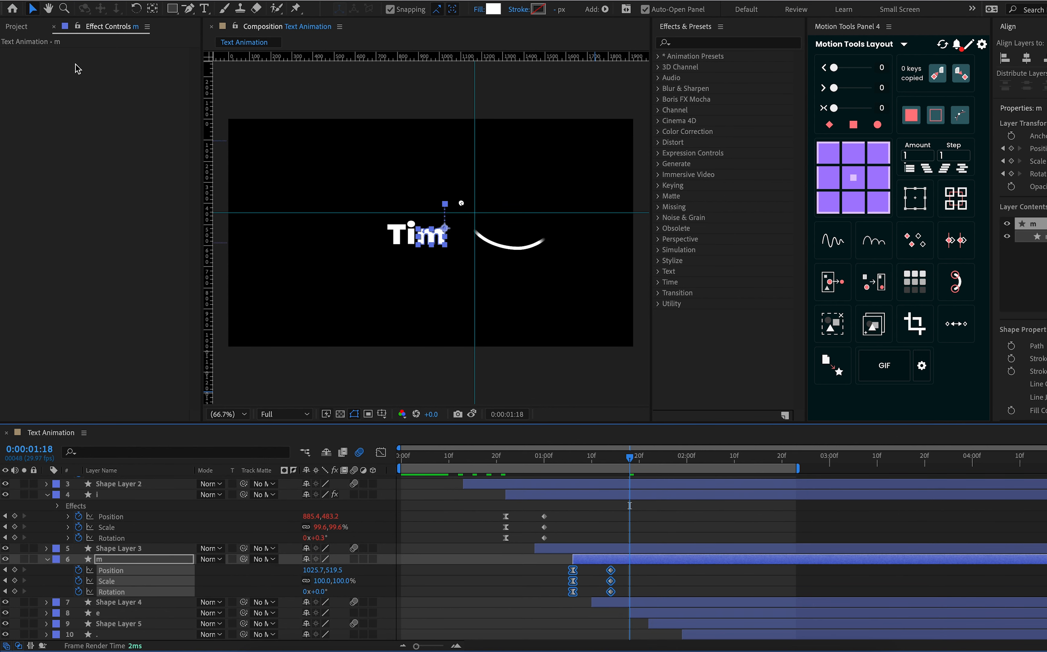
left_click(832, 240)
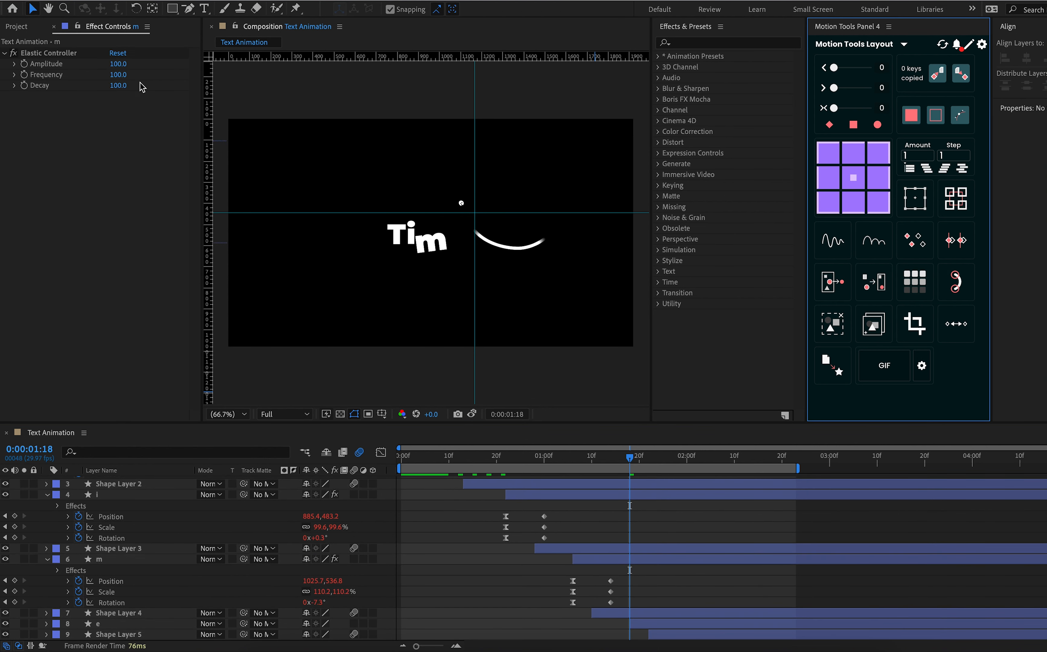
left_click(118, 75)
type("150")
key("Return")
Apply the elastic expression to the e layer's Position, Scale and Rotation keyframes with a Frequency of 150
scroll(605, 504, "down", 1)
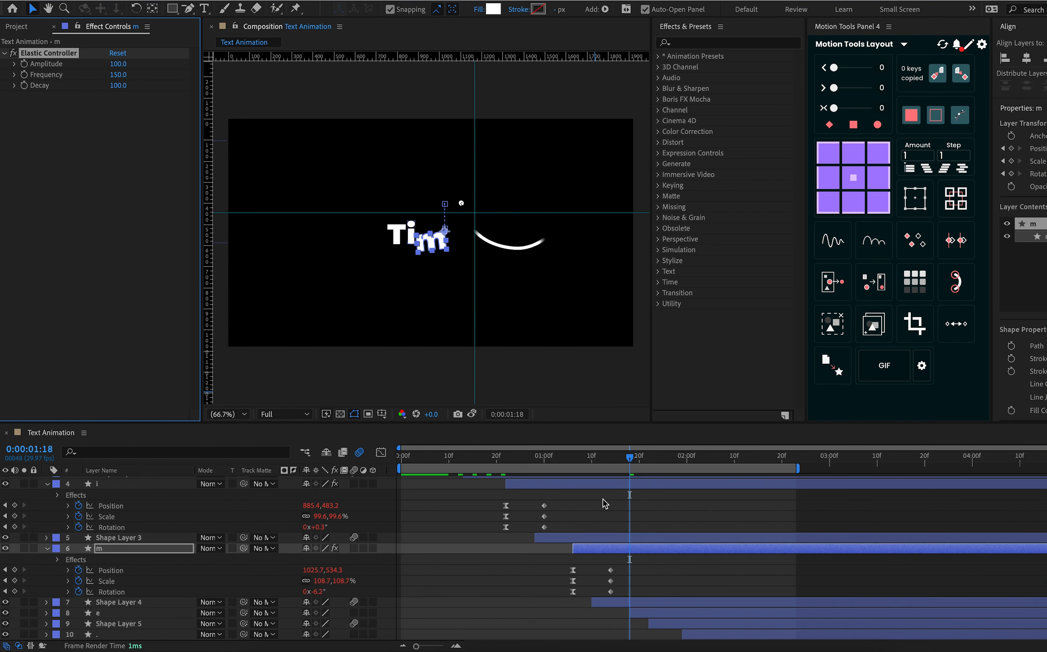
left_click(681, 625)
key("u")
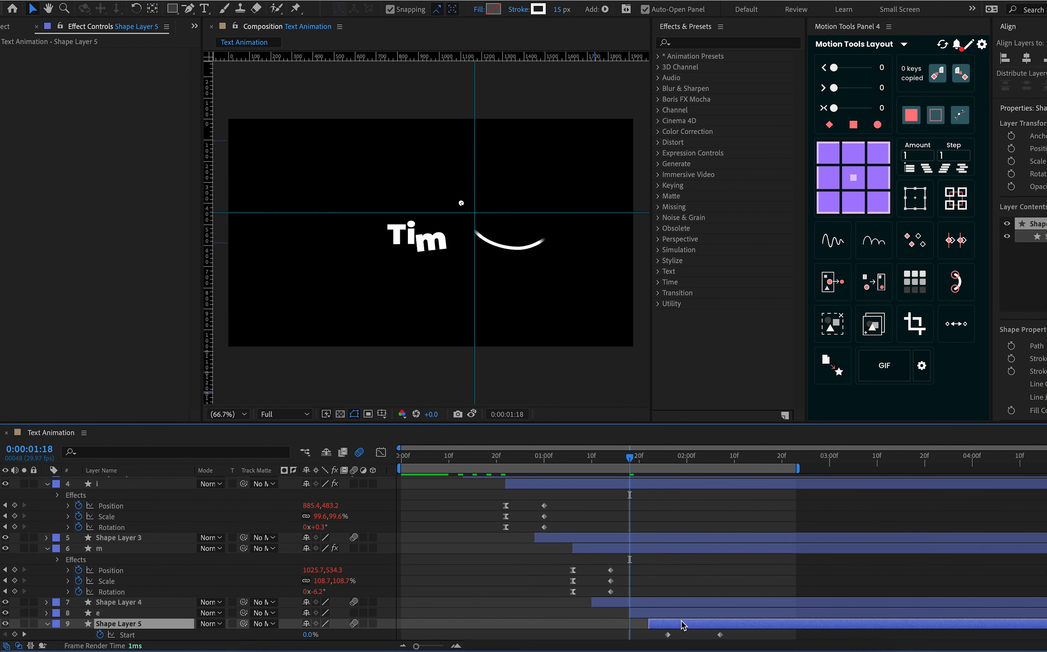
scroll(682, 625, "down", 1)
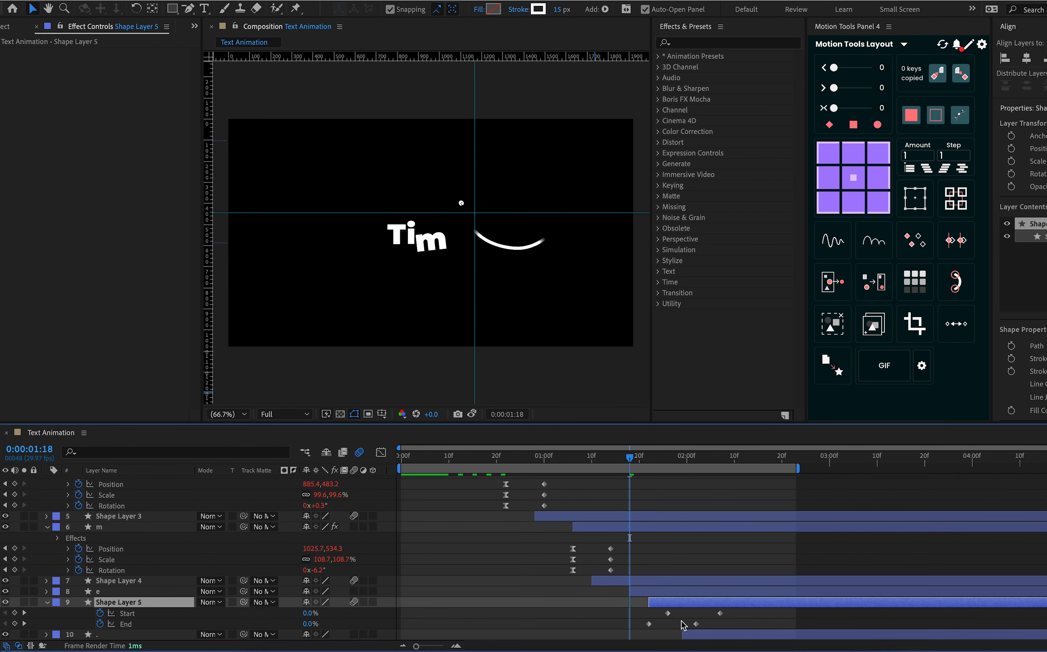
left_click(698, 593)
key("u")
left_click(684, 606)
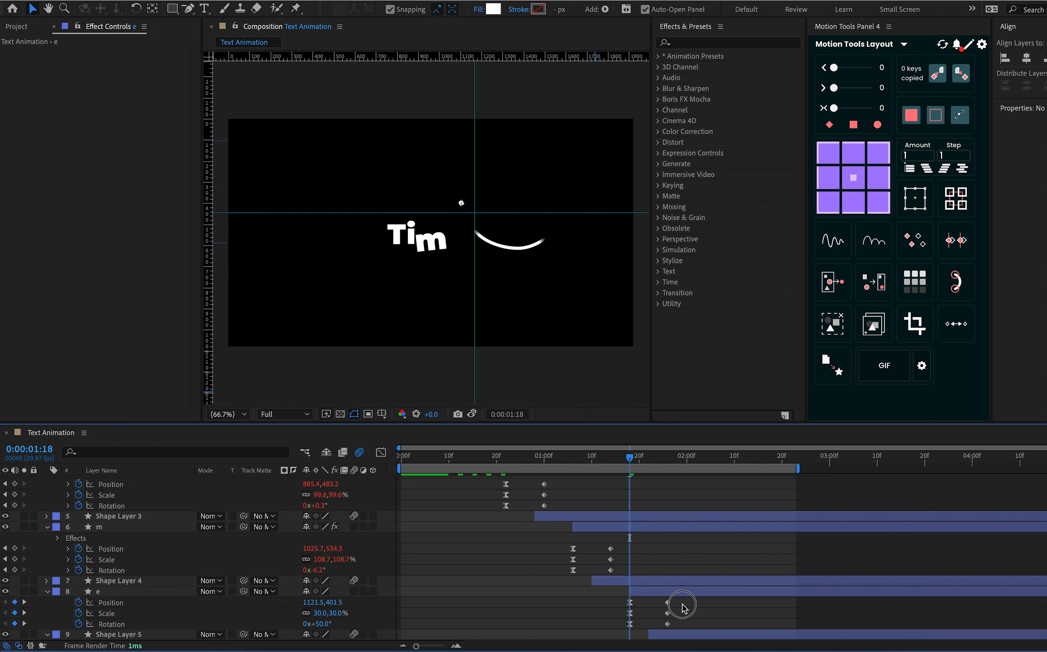
left_click_drag(683, 606, 602, 629)
left_click(860, 253)
left_click(120, 76)
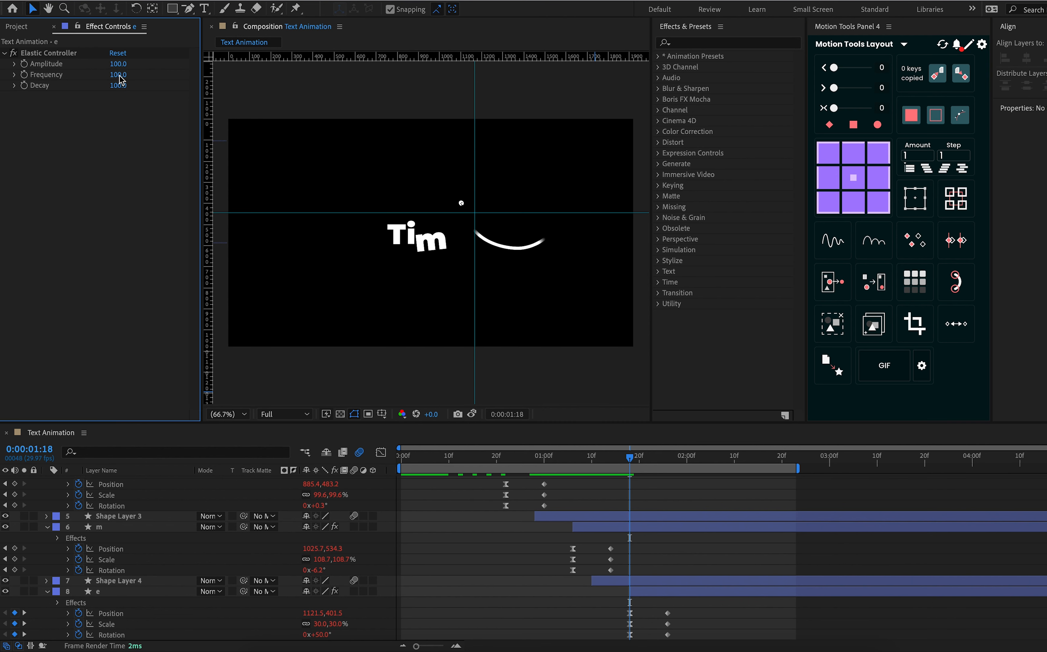
key("Return")
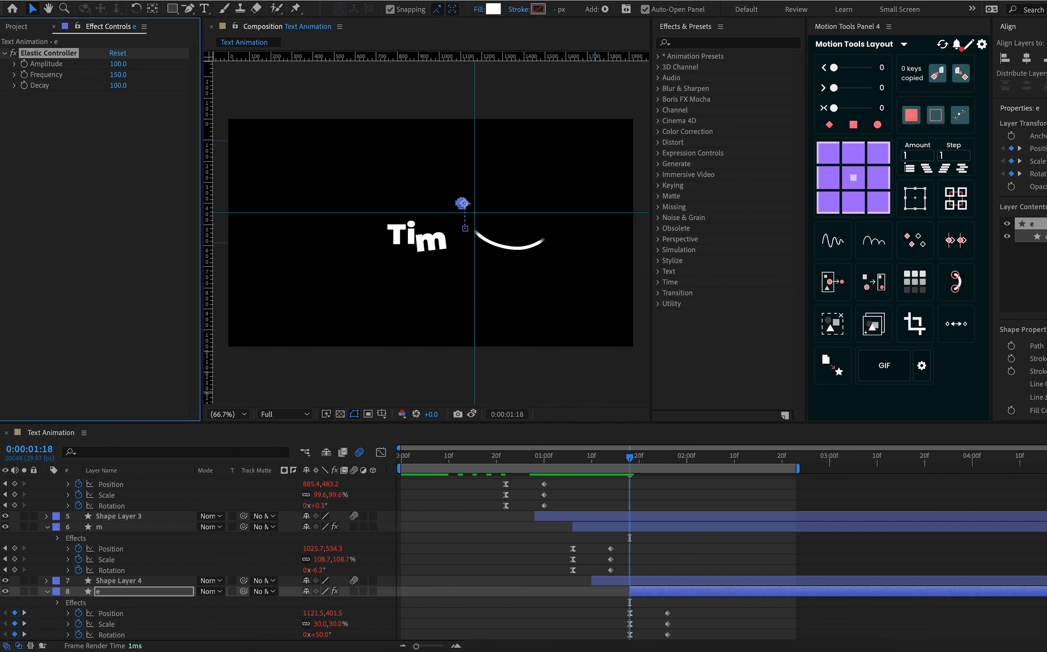
Apply the elastic expression to the period layer's Position, Scale and Rotation keyframes with a Frequency of 150
scroll(689, 582, "down", 2)
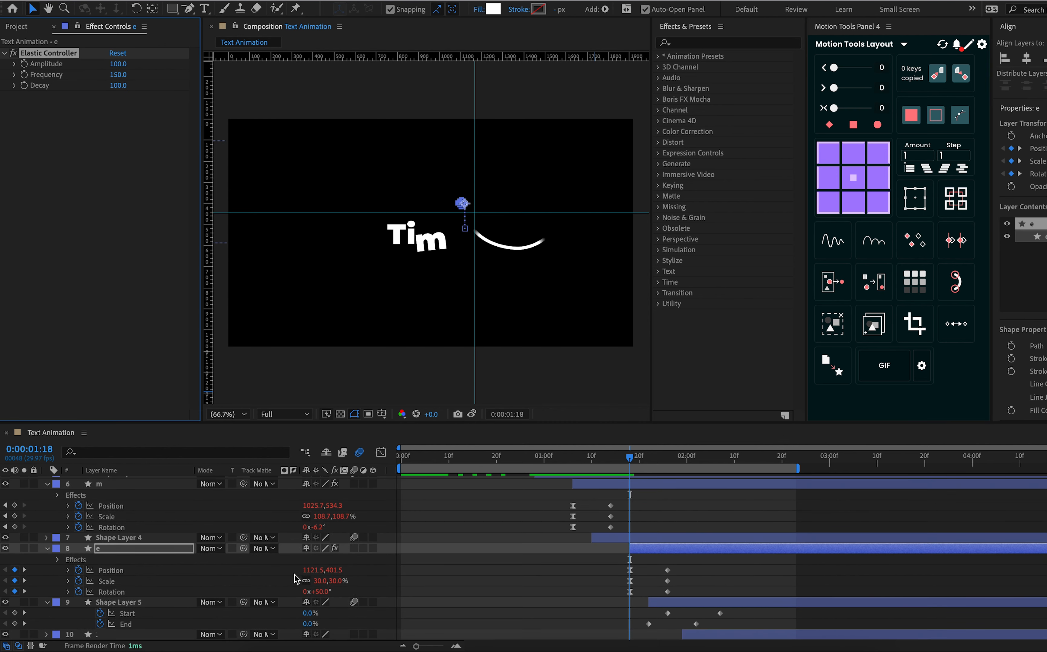
right_click(130, 637)
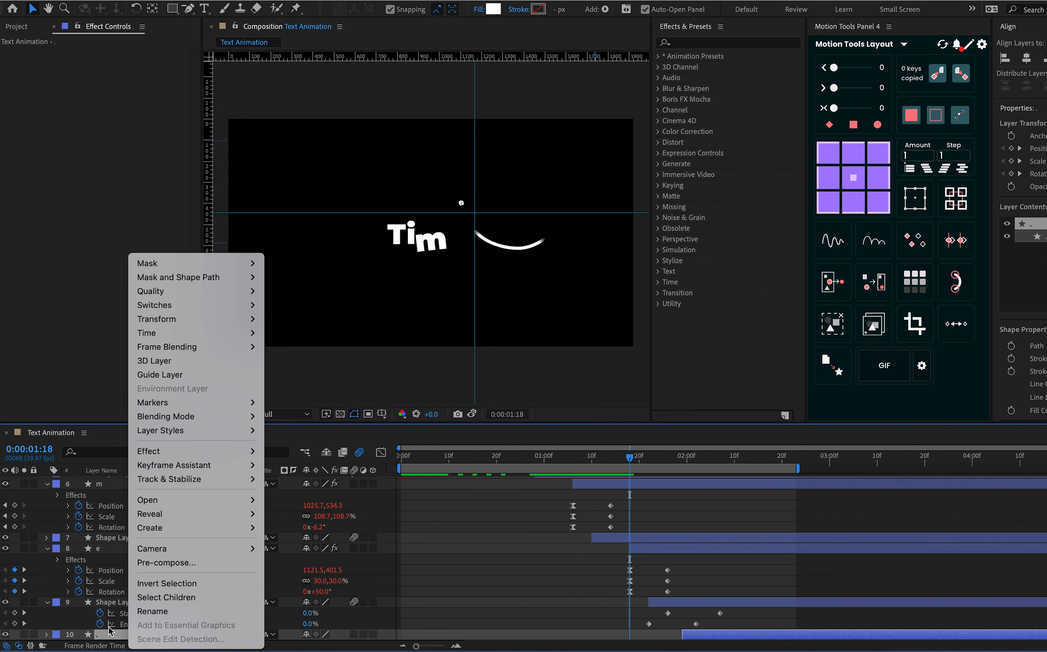
left_click(108, 633)
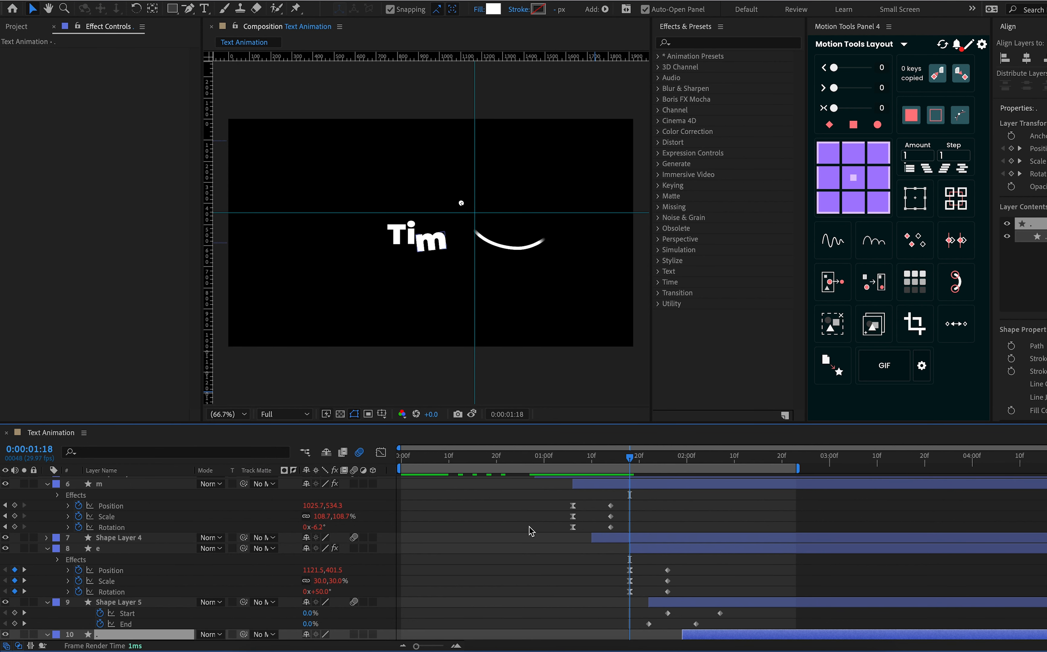
scroll(633, 591, "down", 2)
left_click_drag(744, 609, 653, 651)
left_click(845, 246)
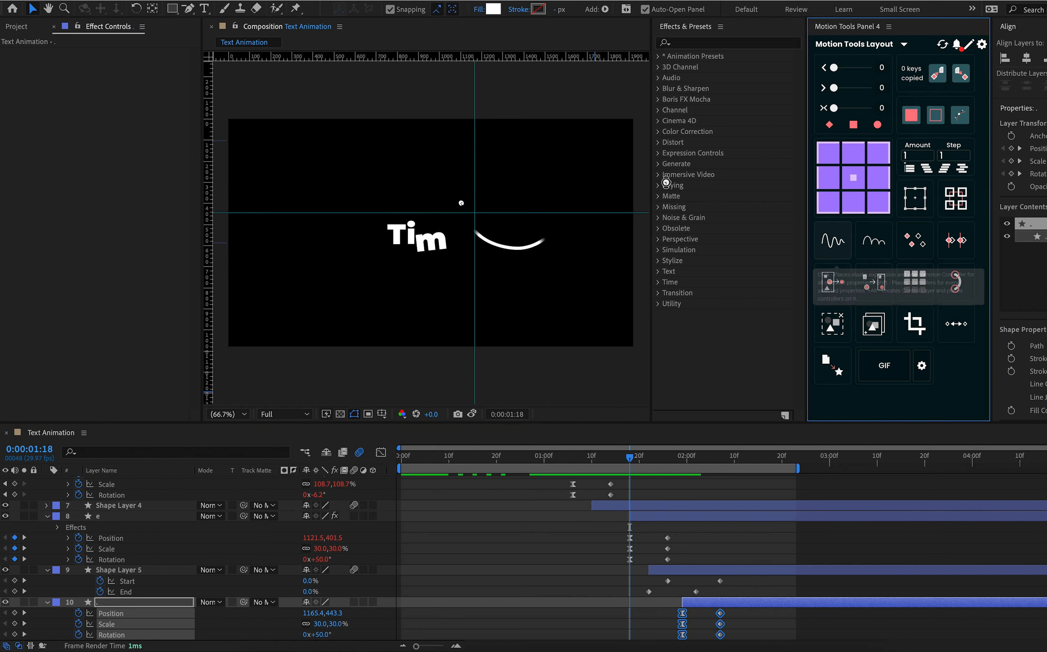
left_click(117, 76)
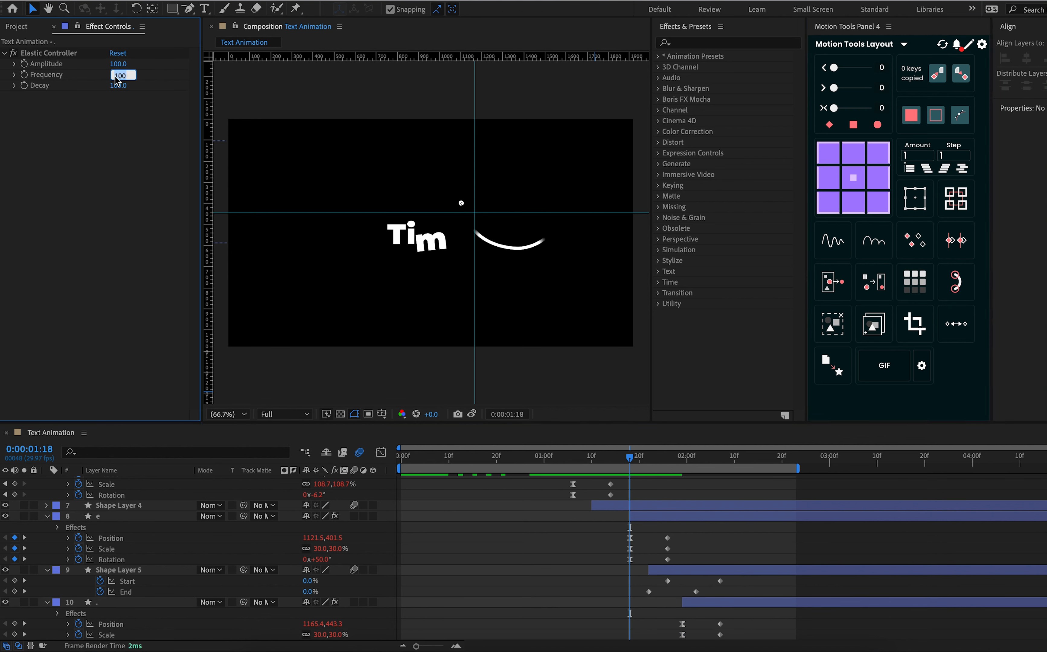
key("Return")
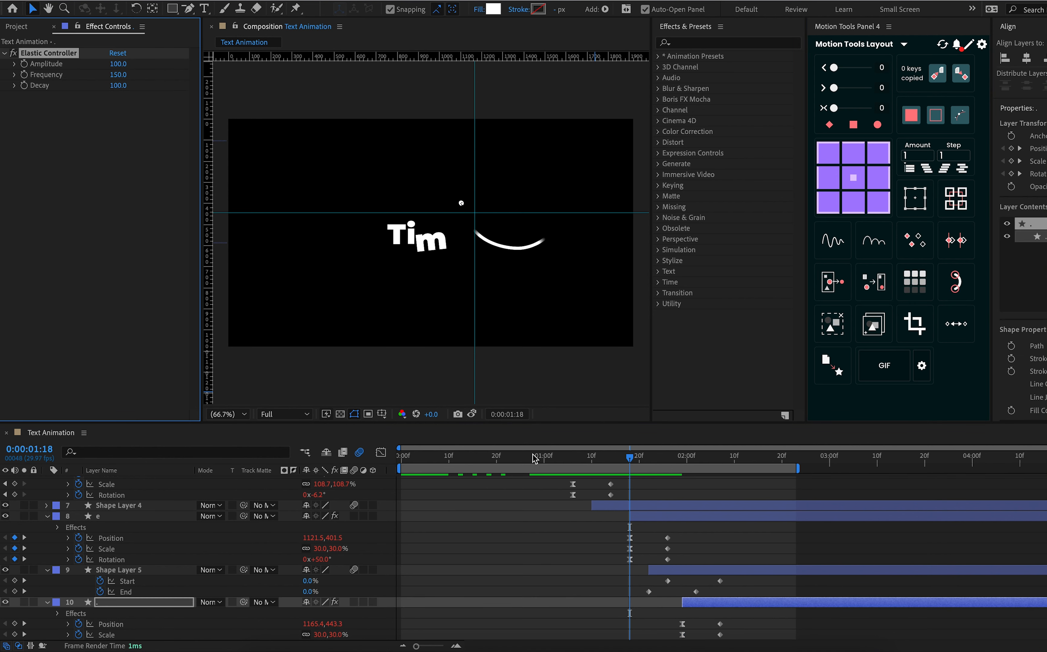
Play the animation from 0:00:00:00 and collapse the properties of all expanded layers
left_click_drag(544, 459, 327, 492)
key("space")
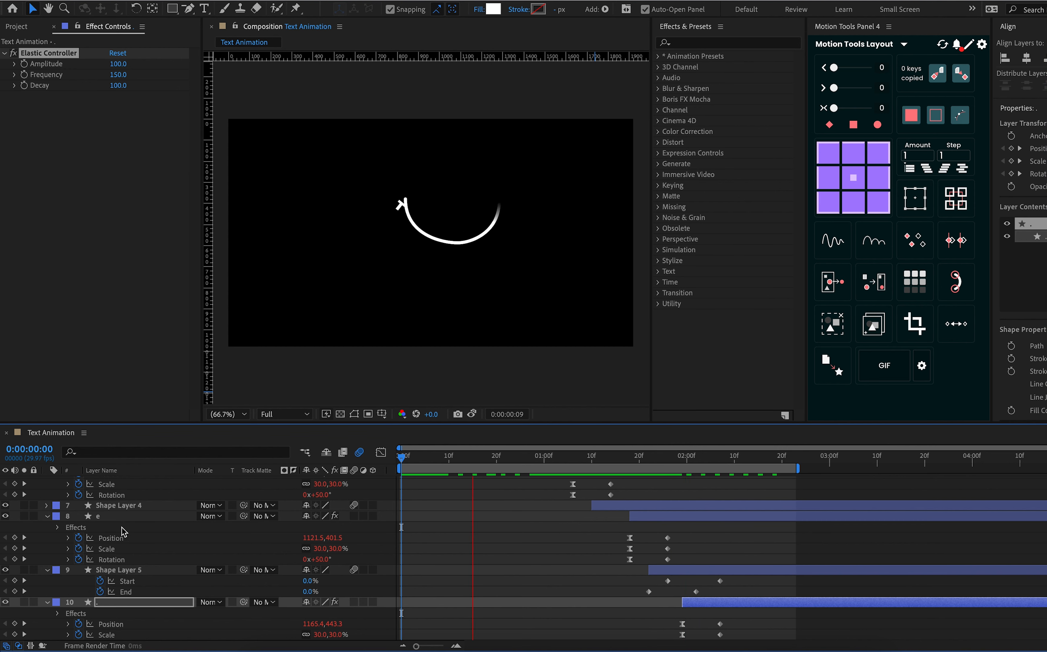
scroll(43, 502, "up", 5)
left_click(46, 492)
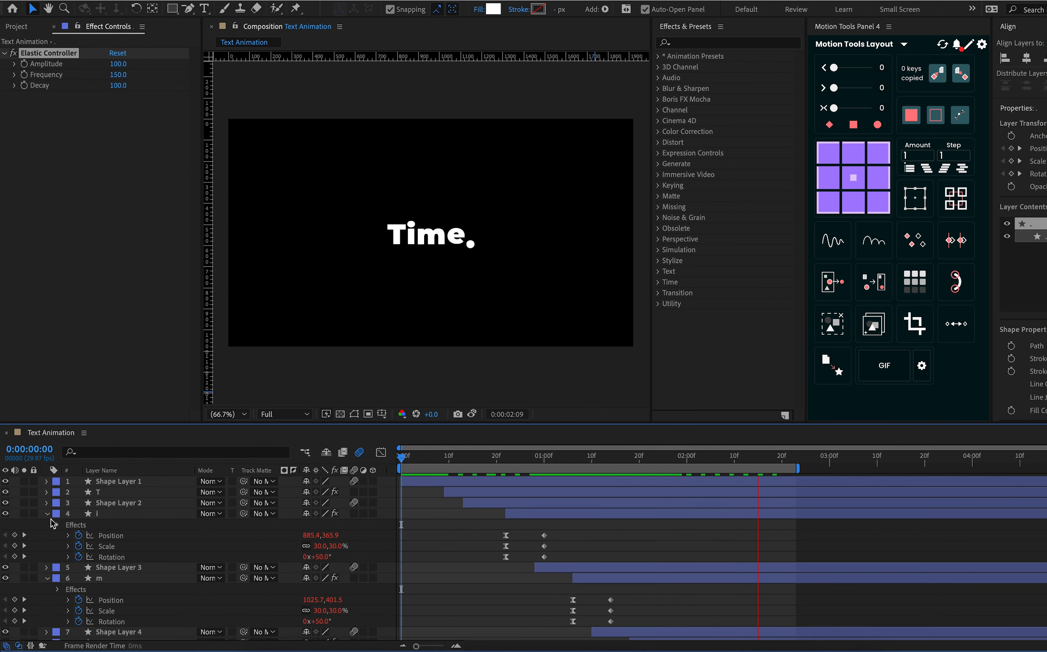
left_click(46, 513)
left_click(46, 534)
left_click(47, 556)
left_click(46, 567)
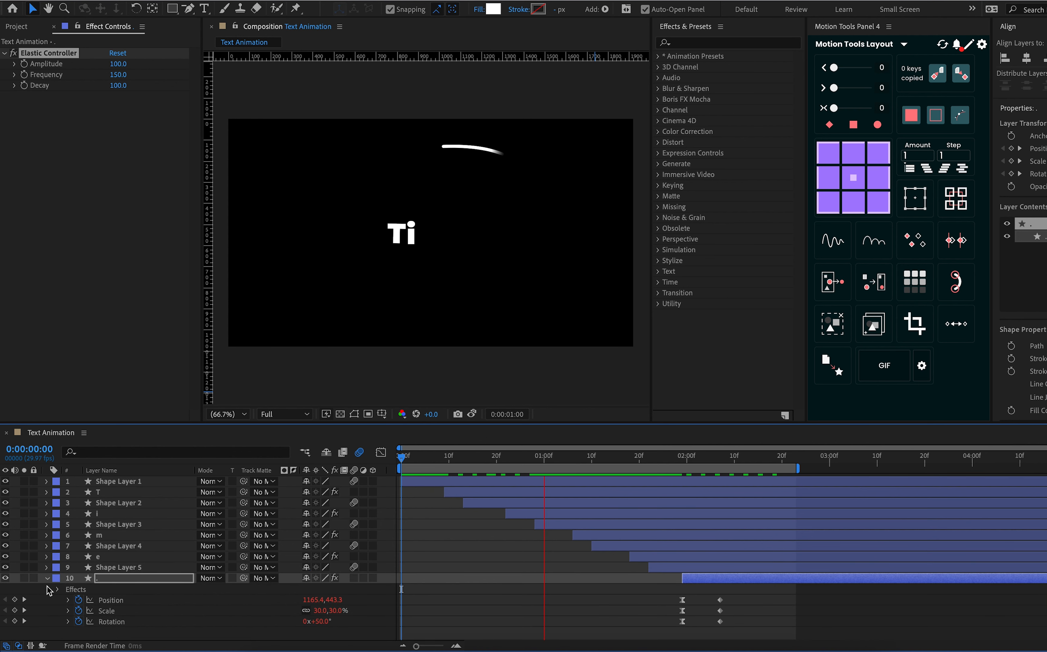
left_click(47, 577)
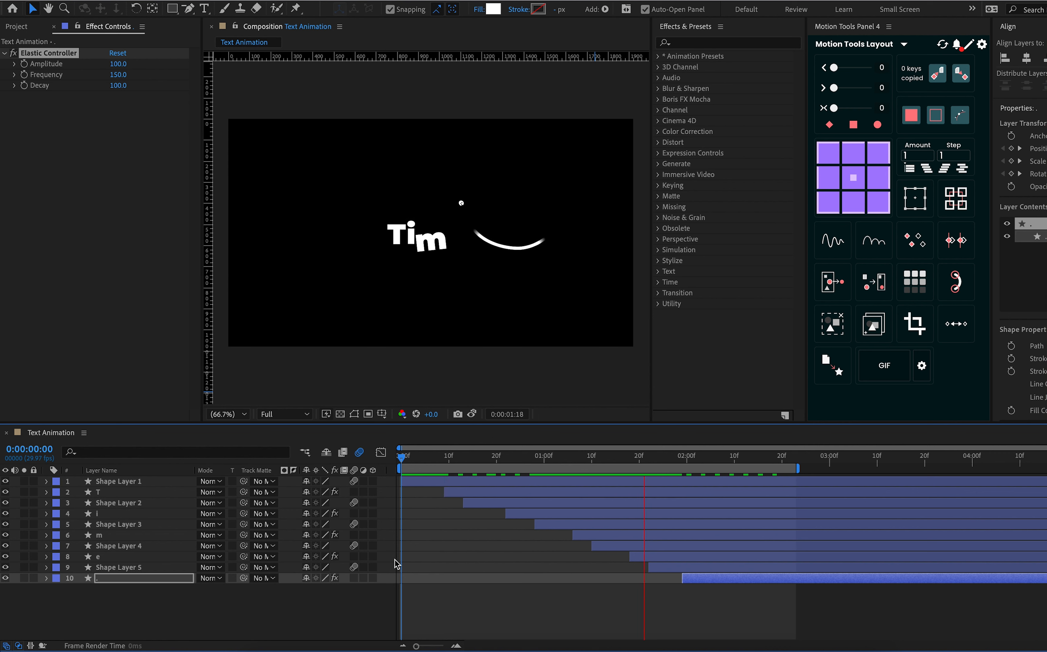
Stop the preview, move the current time to 0:00:02:01, and extend the work area to the end of the composition
key("space")
left_click(691, 458)
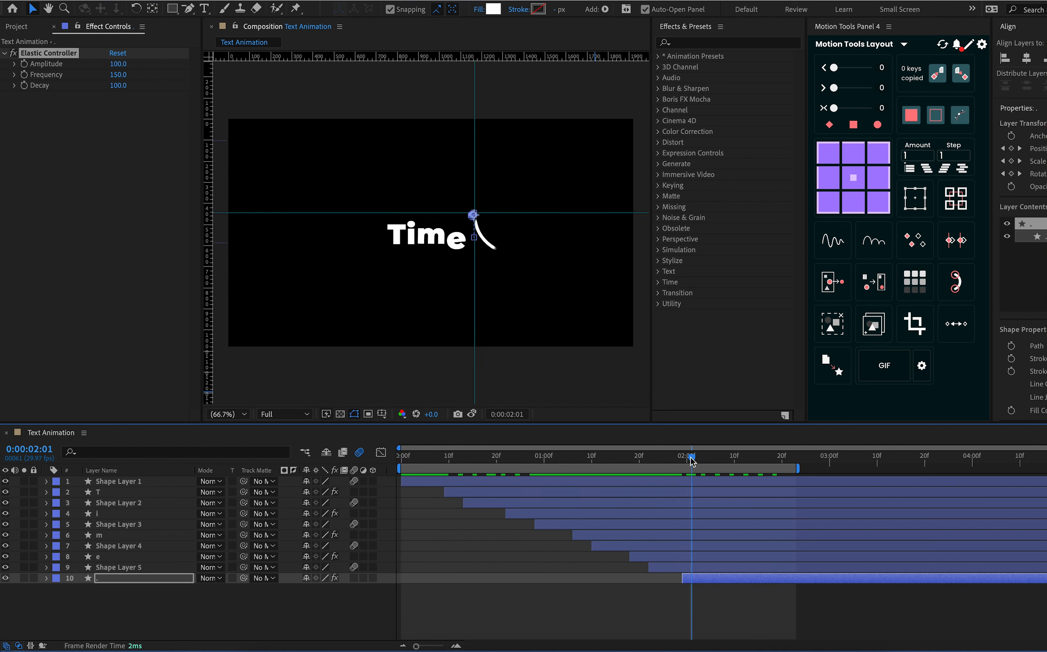
left_click_drag(798, 469, 1046, 469)
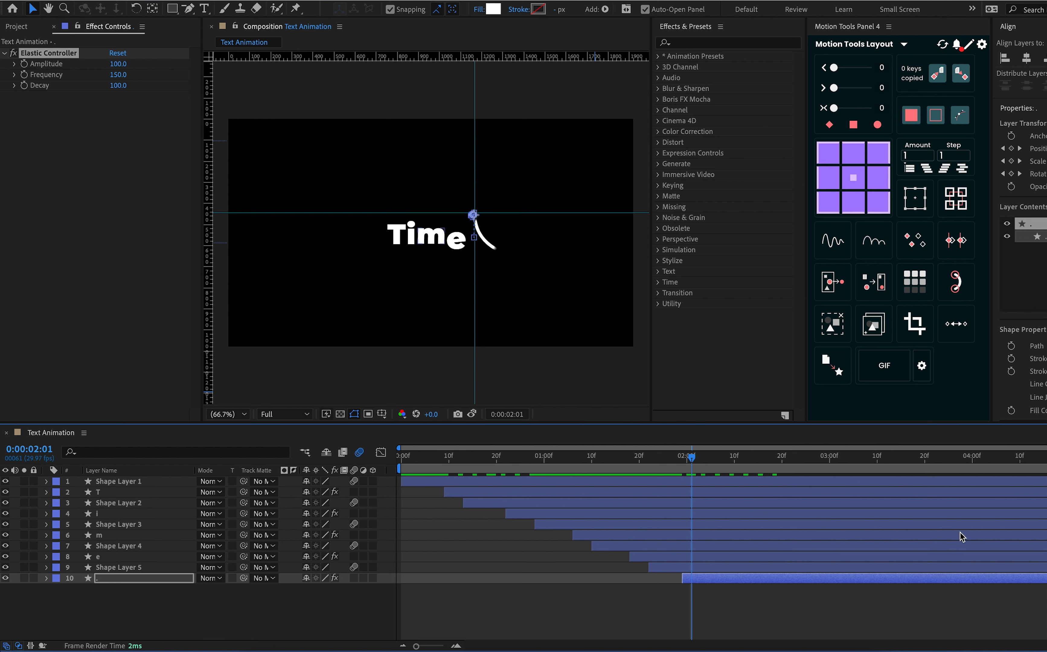
Add a new adjustment layer above all the character and line layers of the Text Animation composition
left_click(230, 625)
right_click(220, 610)
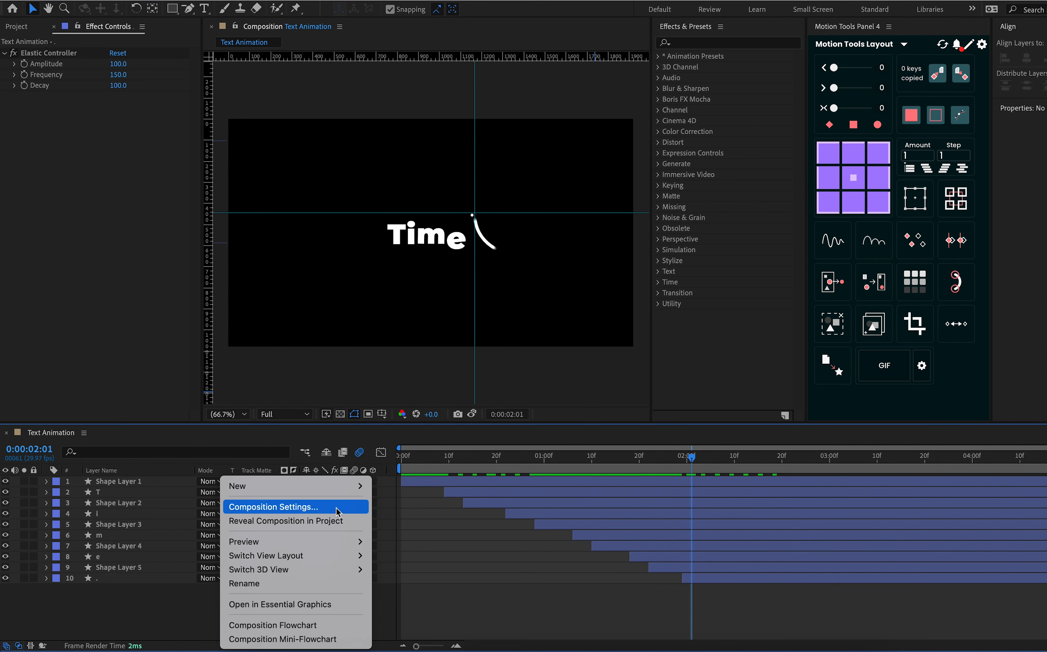
mouse_move(328, 486)
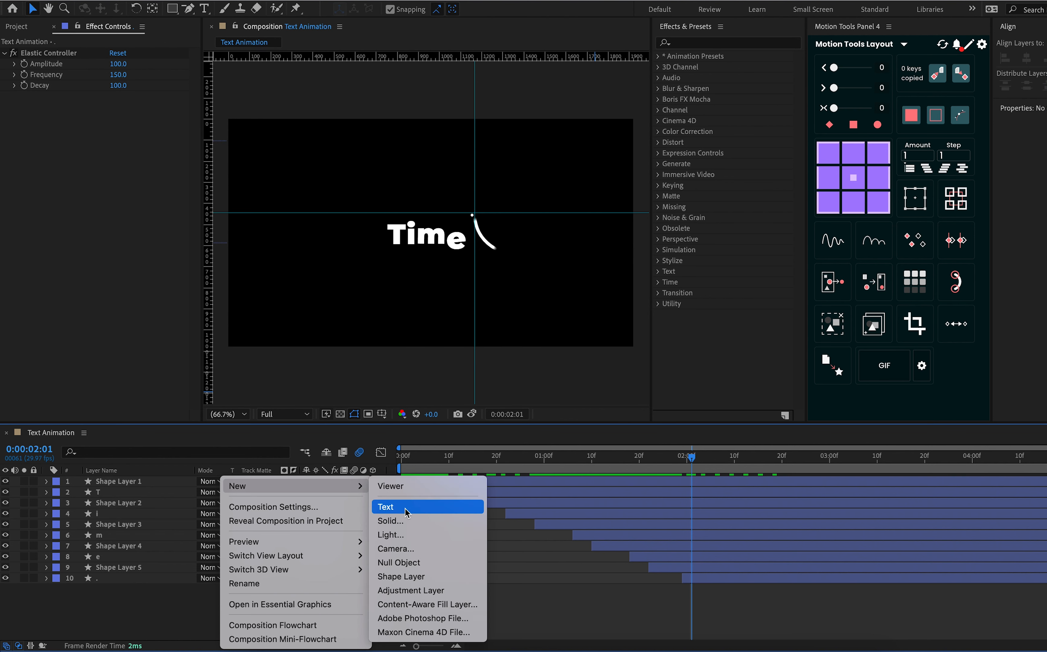
left_click(412, 591)
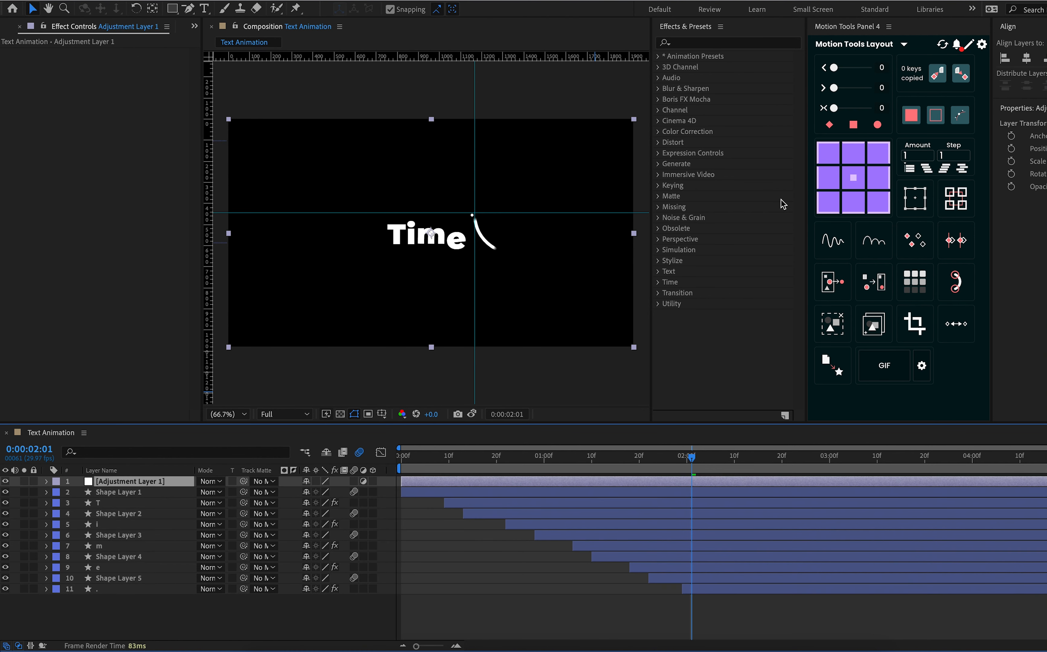
Find the Invert effect and apply it to the adjustment layer
left_click(690, 44)
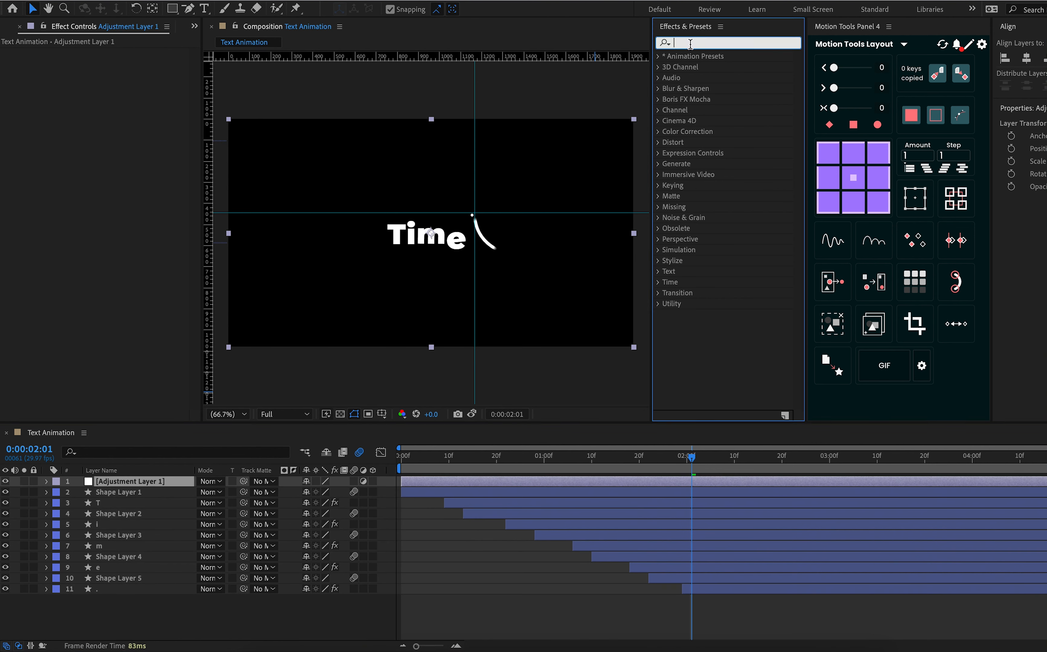
type("inv")
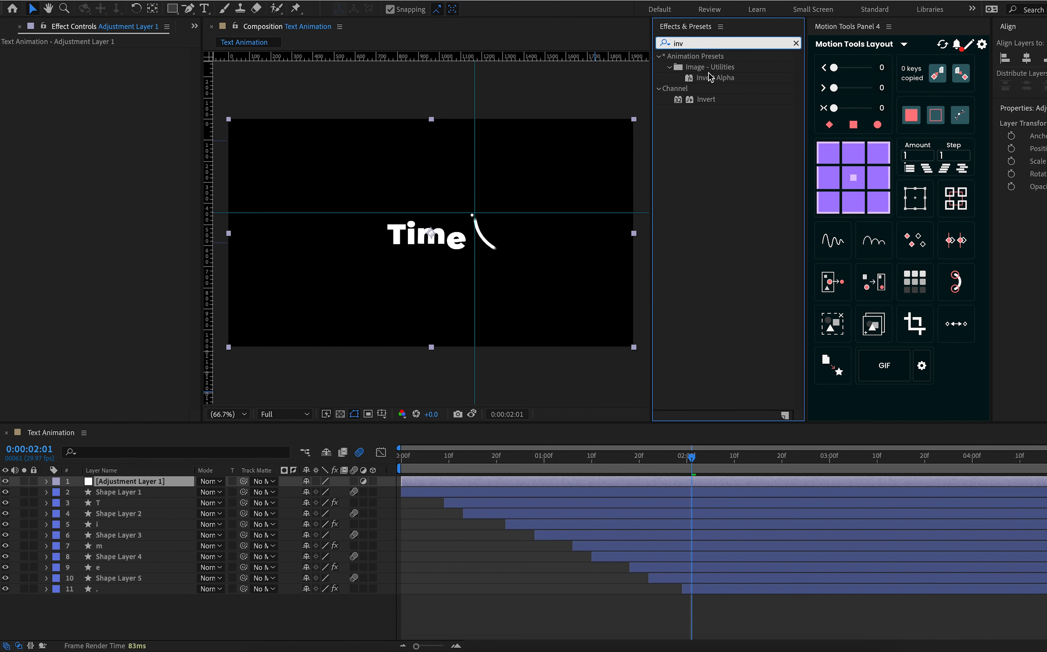
left_click_drag(711, 103, 691, 484)
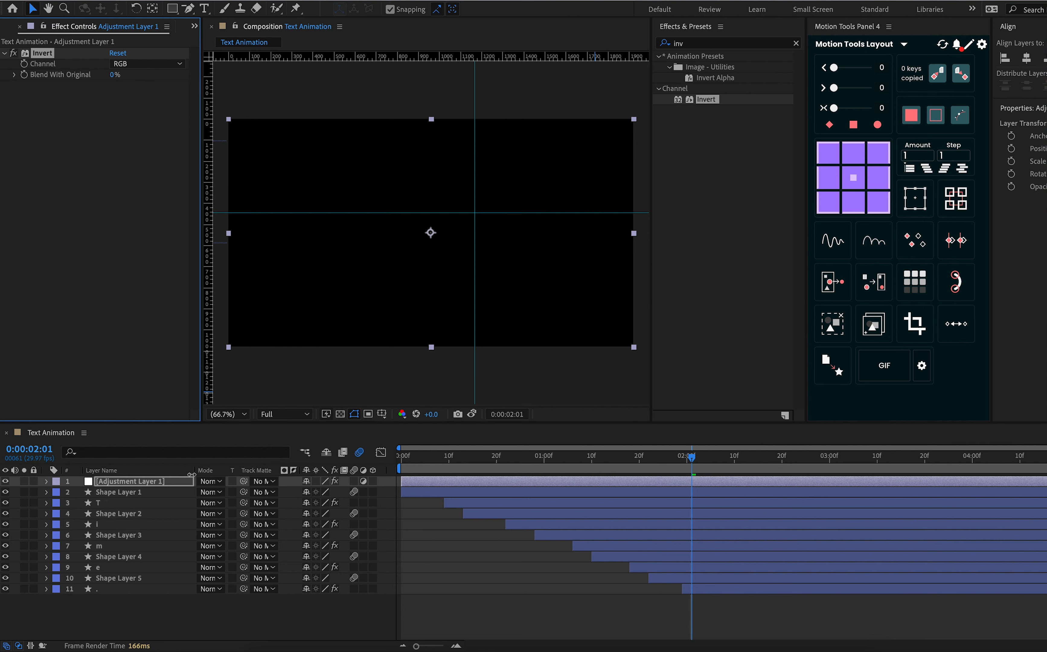
Start the adjustment layer at 0:00:03:00 and scrub the animation back to 0:00:02:12
left_click(173, 483)
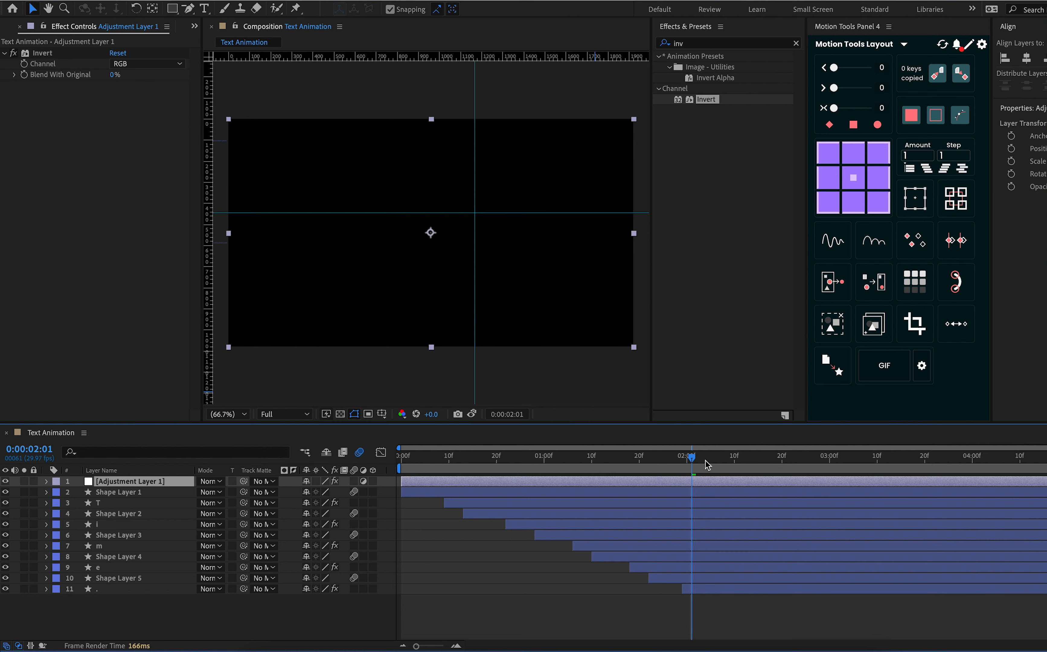
mouse_move(848, 460)
left_mouse_down()
mouse_move(821, 461)
mouse_move(830, 465)
left_mouse_up()
key("p")
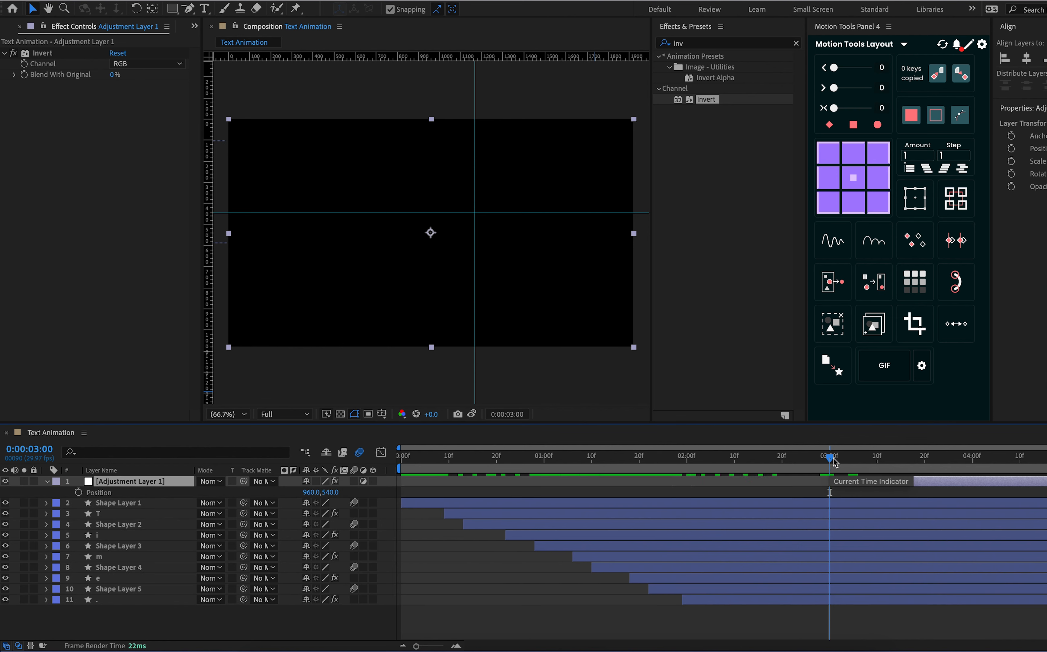
left_click_drag(832, 458, 744, 482)
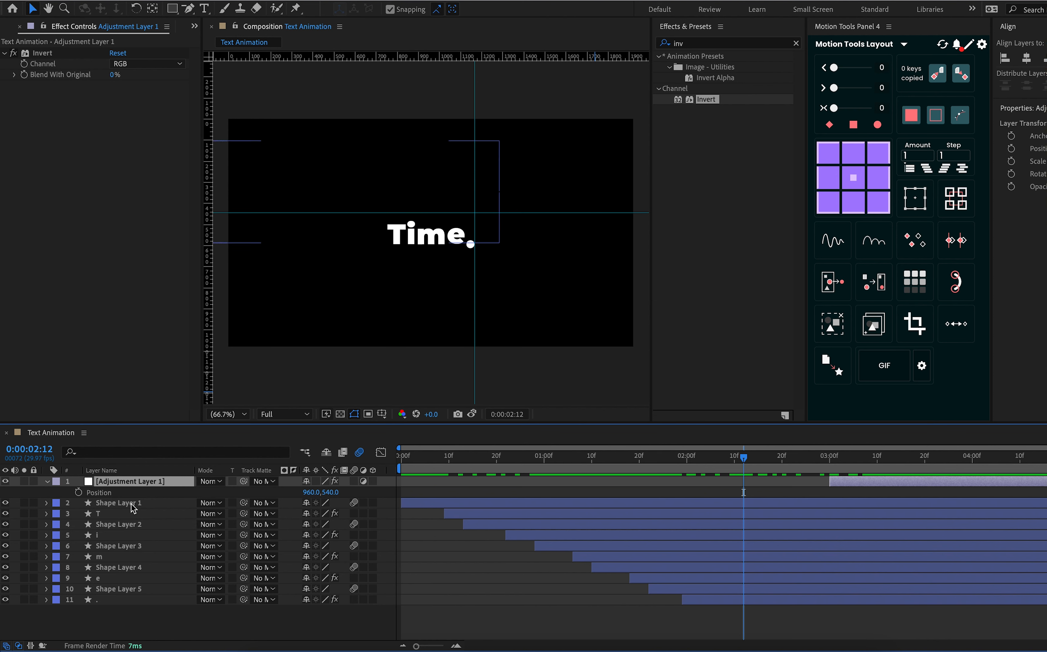
Create a black 1920 x 1080 px solid named "black bg" and place it beneath all other layers
right_click(147, 621)
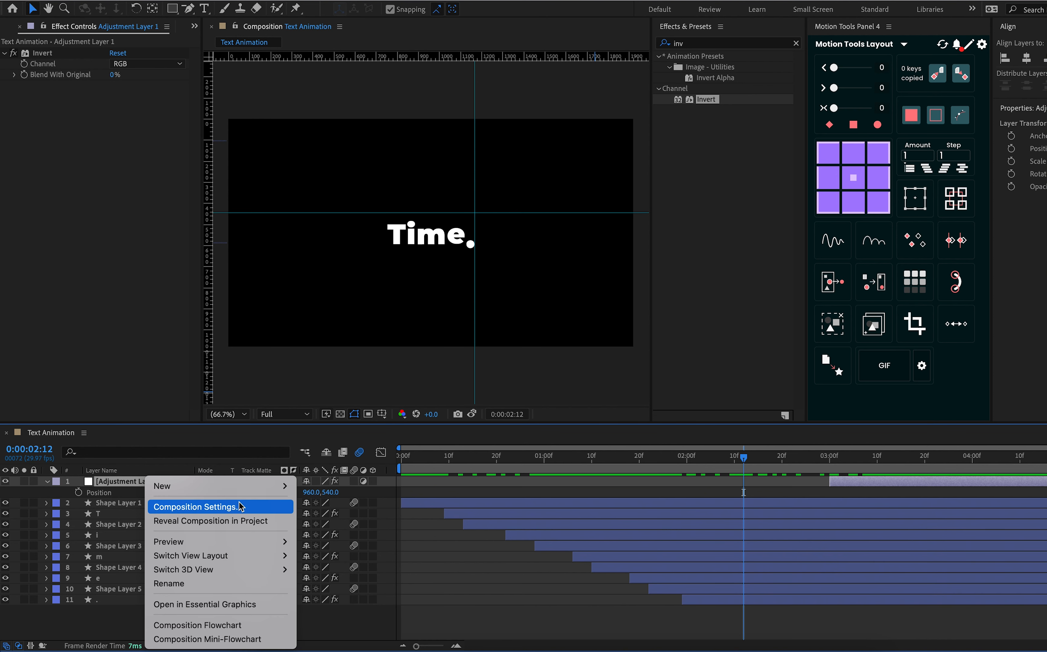
mouse_move(239, 491)
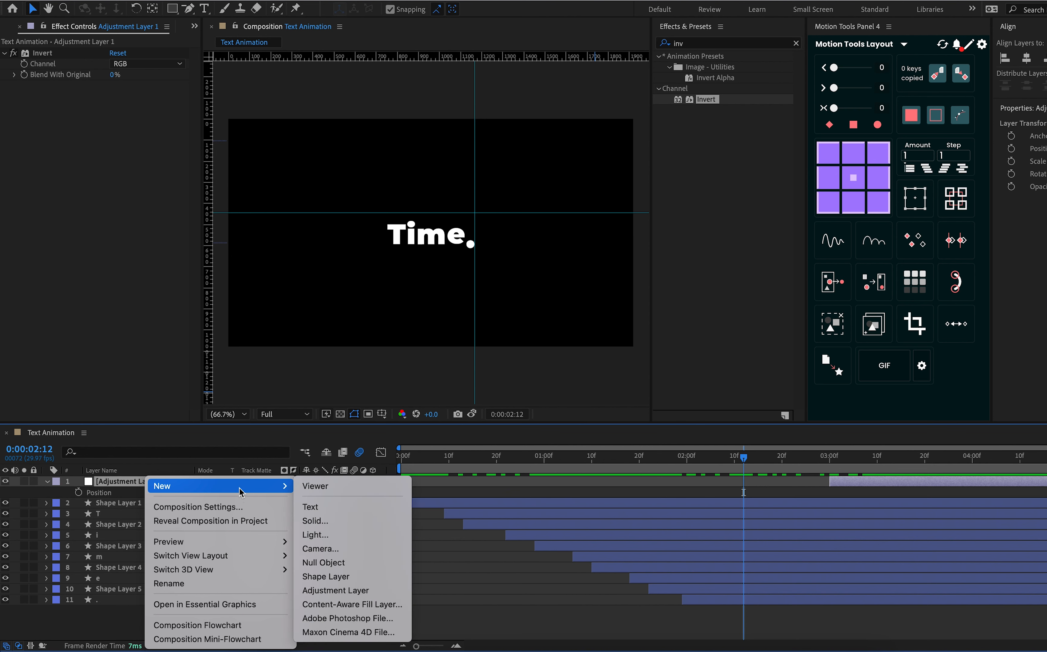
left_click(321, 521)
type("black bg")
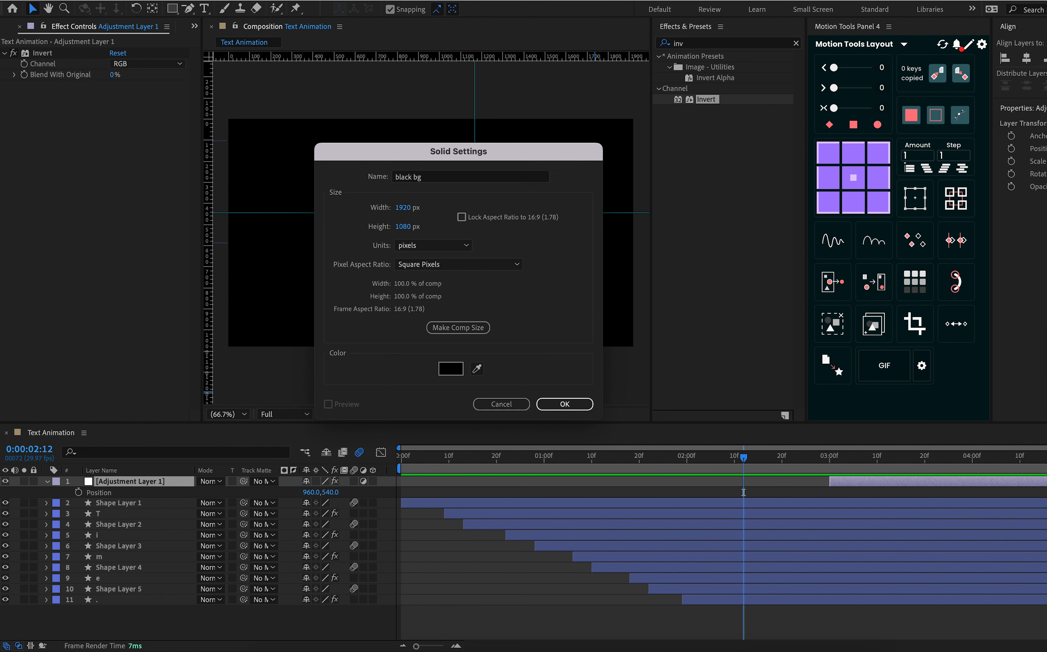
key("Return")
left_click_drag(176, 487, 181, 622)
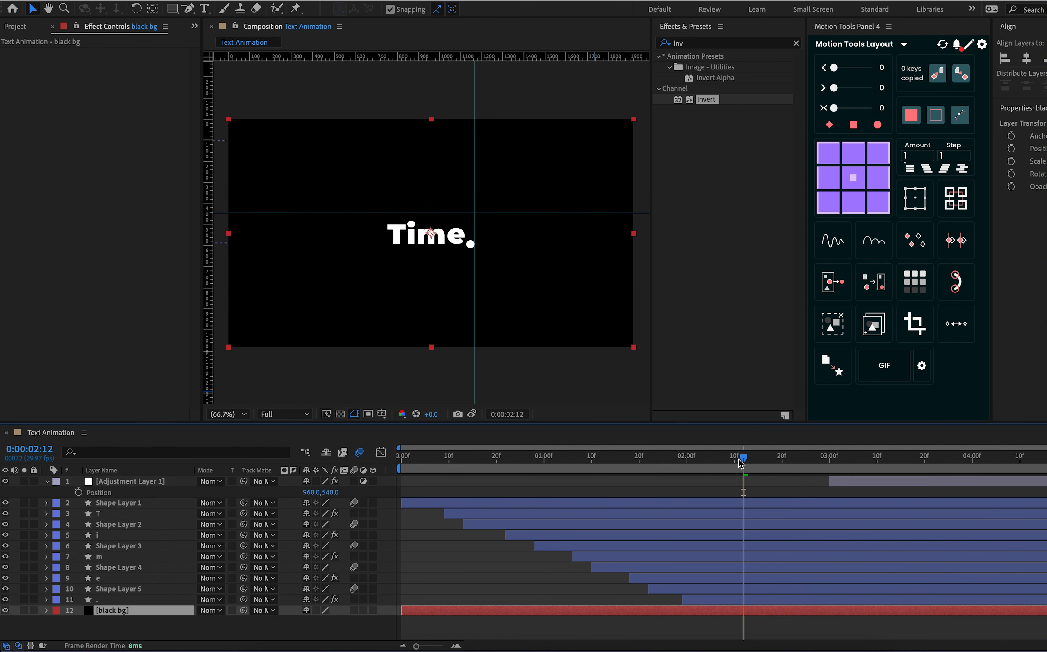
Preview the animation with the inverted ending, replaying it from 0:00:00:00
key("space")
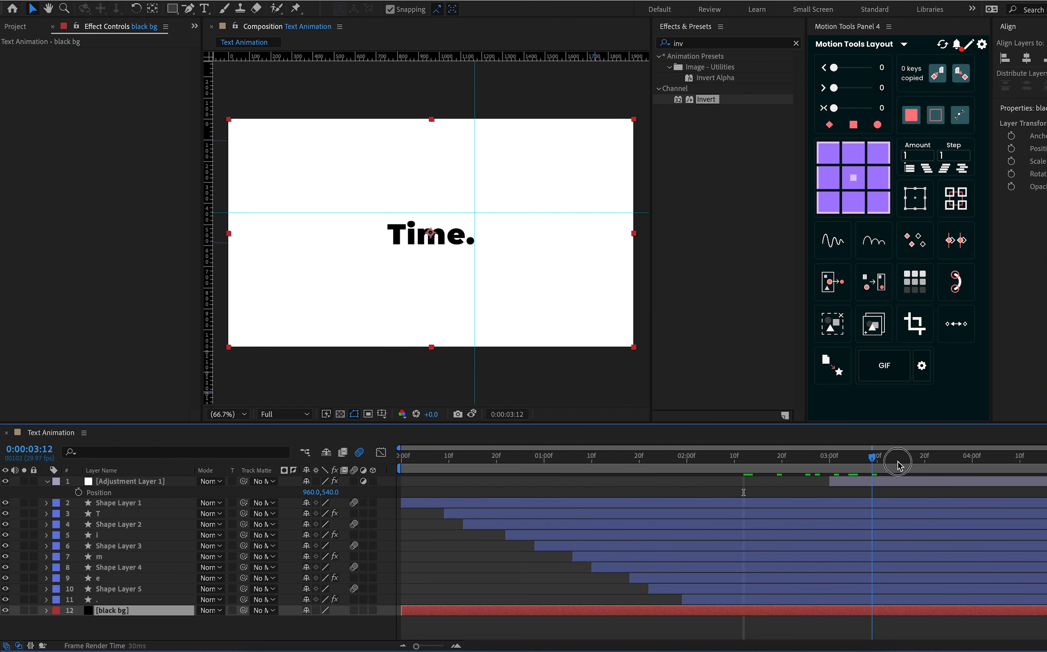
left_click_drag(807, 472, 392, 465)
key("space")
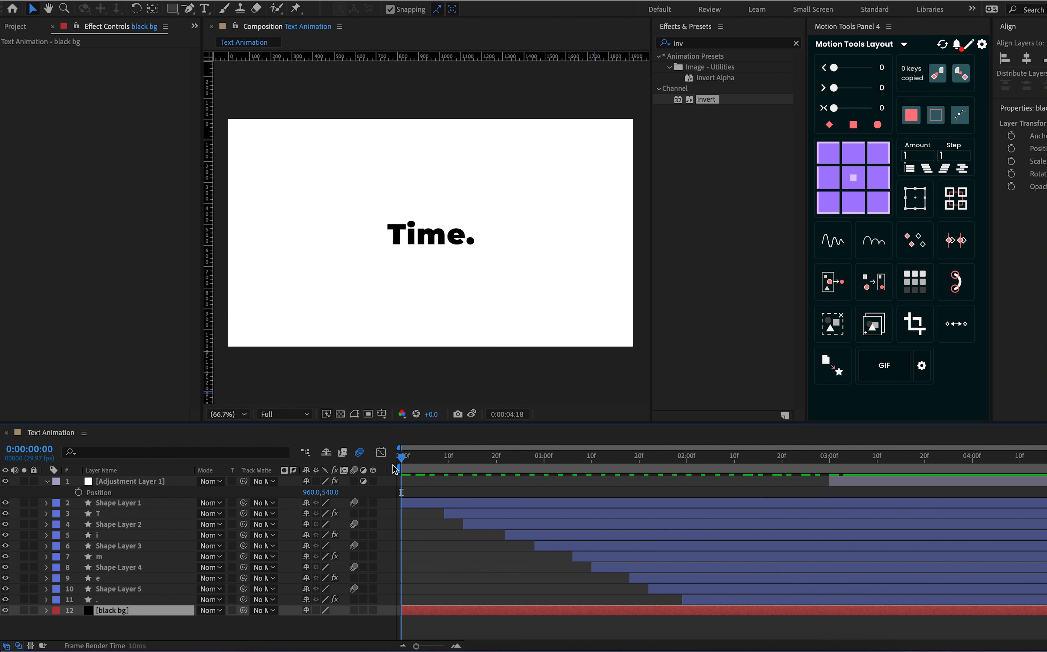
key("space")
Shift the start of the adjustment layer to 0:00:03:02 and play the animation to check the inversion timing
left_click_drag(836, 455, 840, 465)
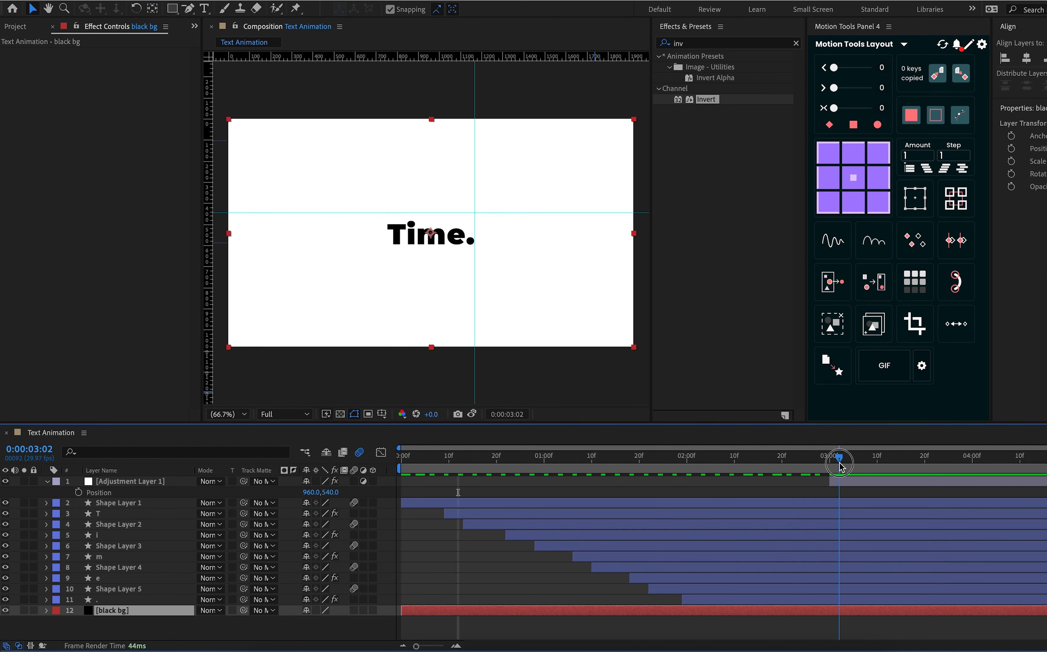
left_click(839, 483)
key("ctrl+shift+h")
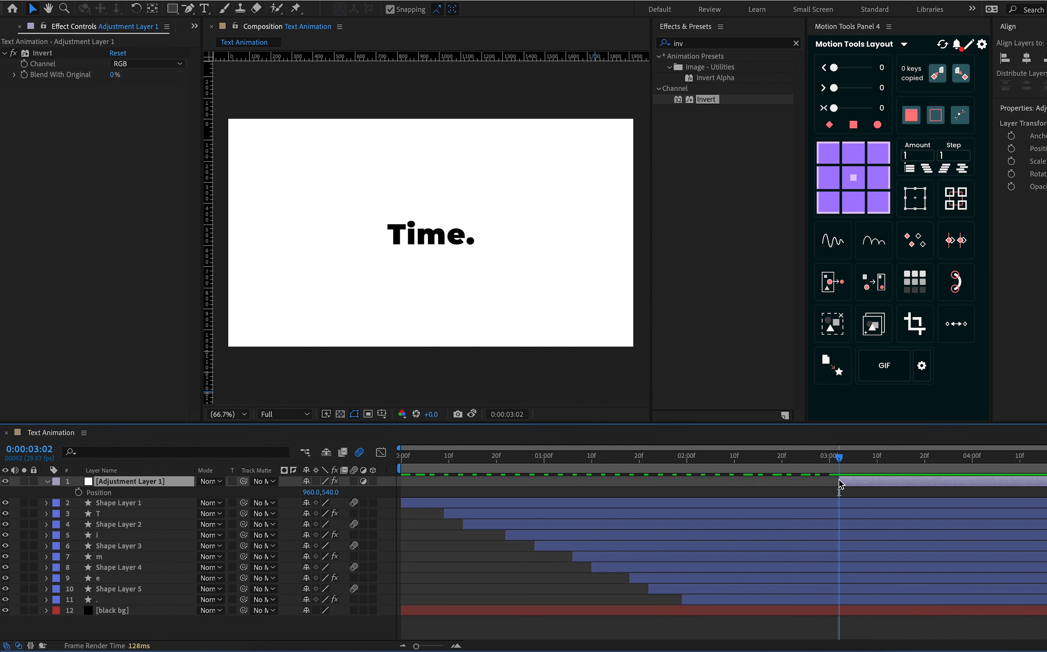
key("space")
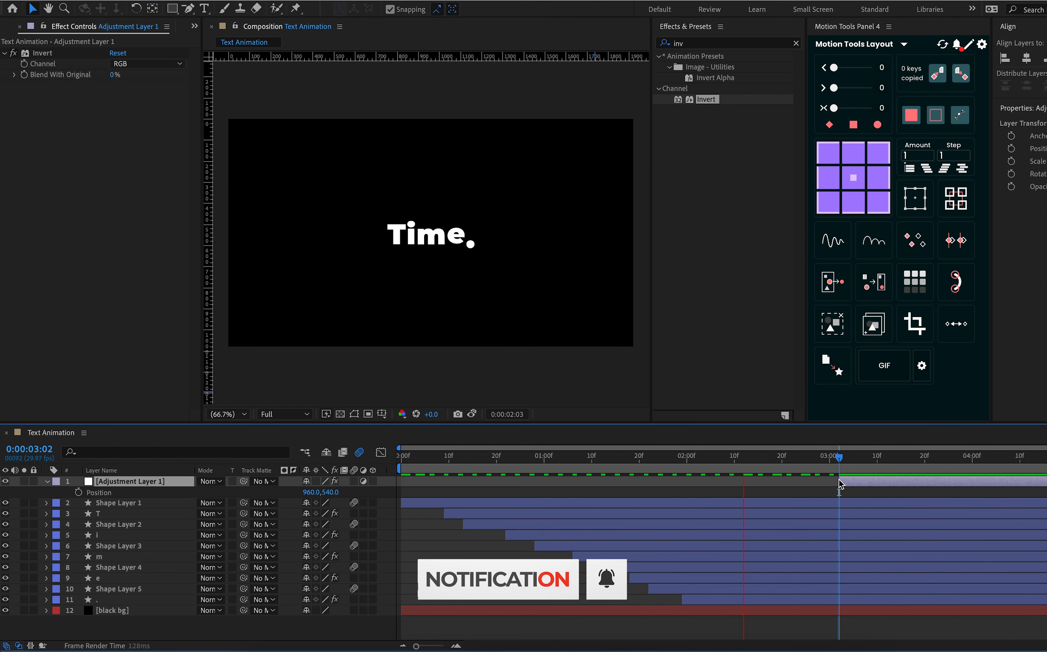
key("space")
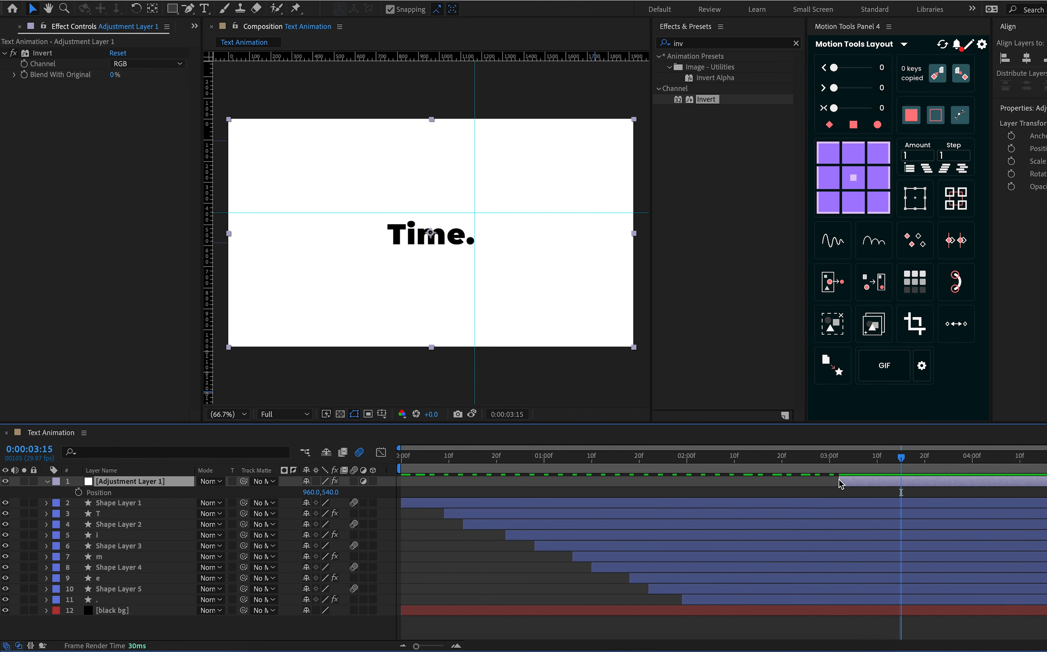